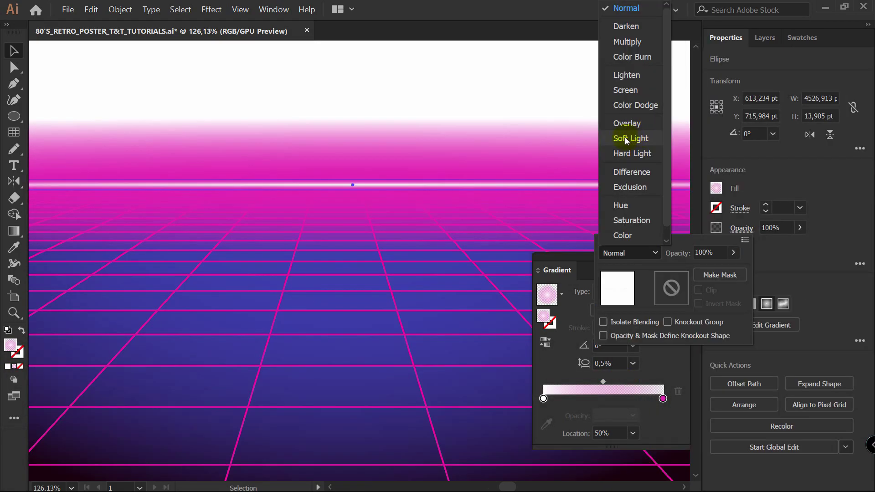
# - Set the thin horizon ellipse's blending mode to Soft Light and adjust the midpoint of its gradient
pyautogui.click(629, 139)
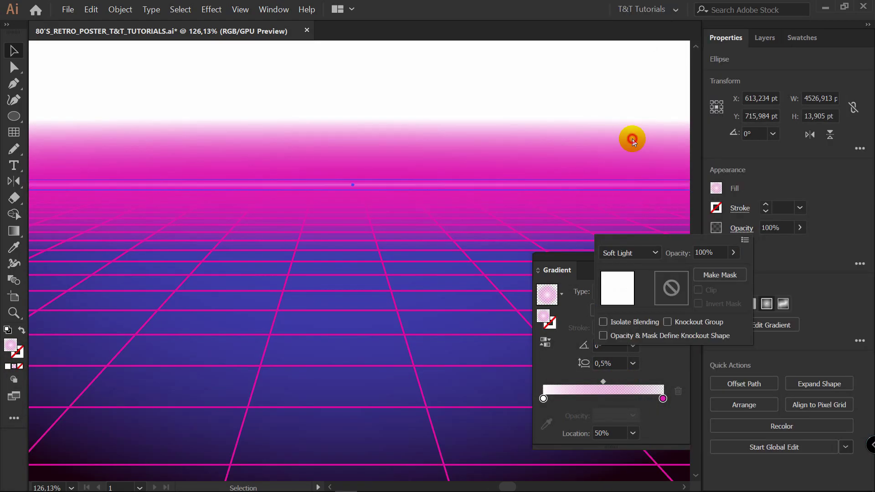
pyautogui.moveTo(603, 382); pyautogui.dragTo(636, 382)
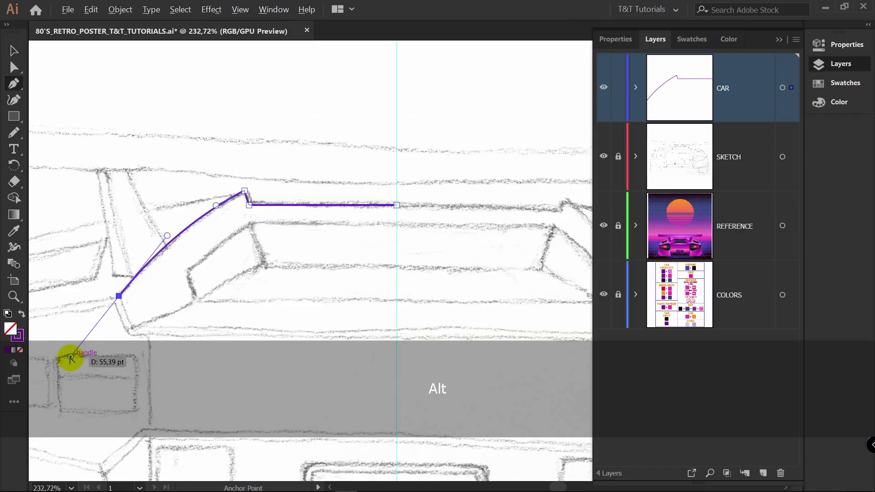
# - Shorten the car outline's curve handle and snap the thick lower outline's corner anchor to the neighbouring path corner
pyautogui.moveTo(68, 358); pyautogui.dragTo(100, 337)
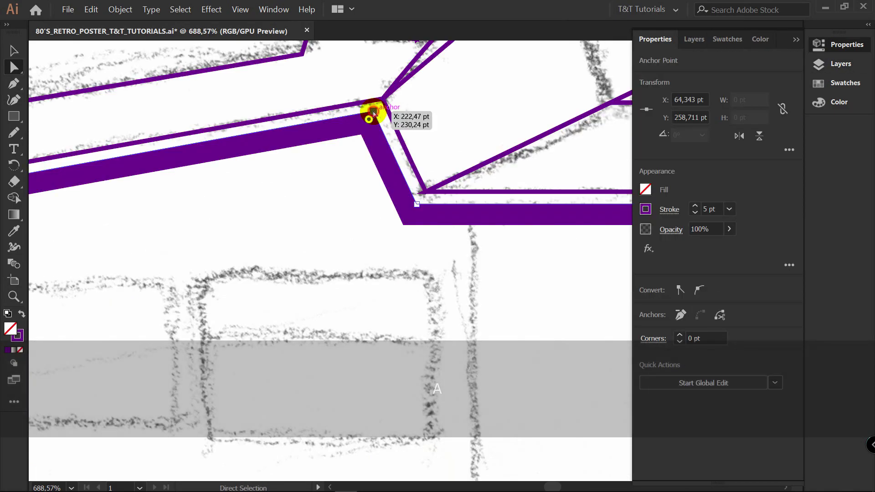
pyautogui.moveTo(371, 111); pyautogui.dragTo(381, 101)
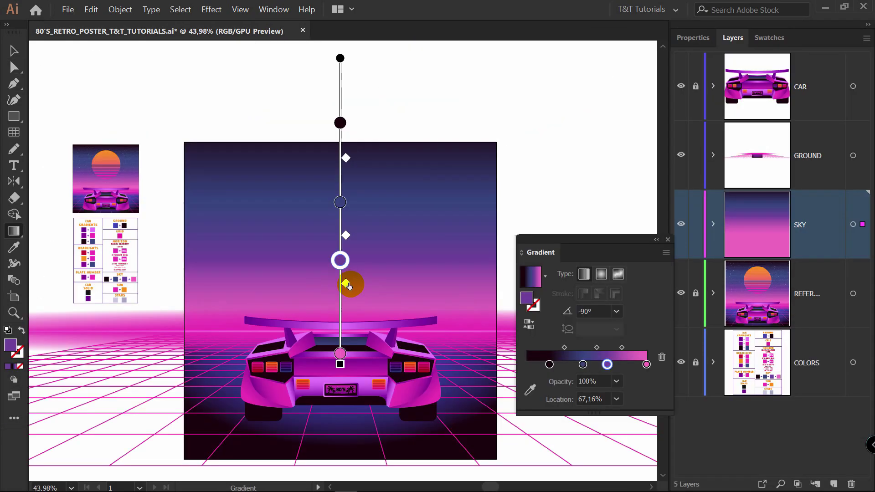
# - Adjust the colour transitions of the sky's linear gradient
pyautogui.moveTo(347, 285); pyautogui.dragTo(340, 122)
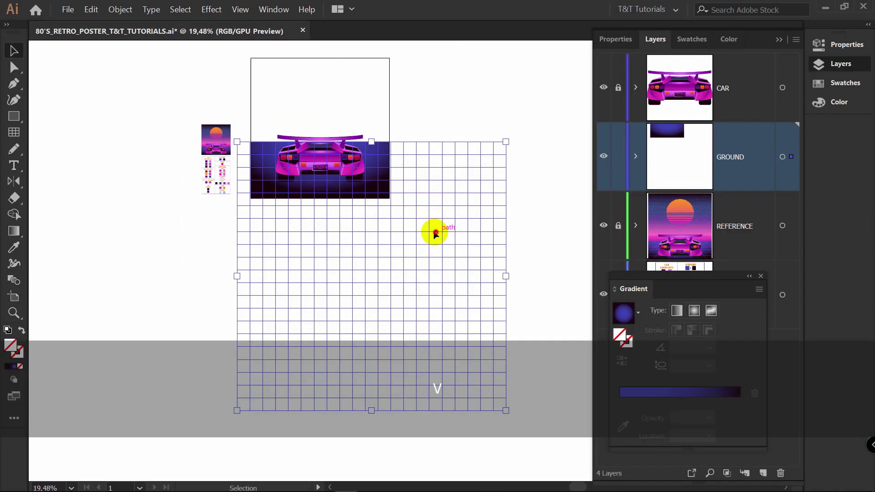
# - Center the ground grid under the car and flatten the perspective grid until it ends near the artboard's lower edge
pyautogui.moveTo(436, 234); pyautogui.dragTo(383, 231)
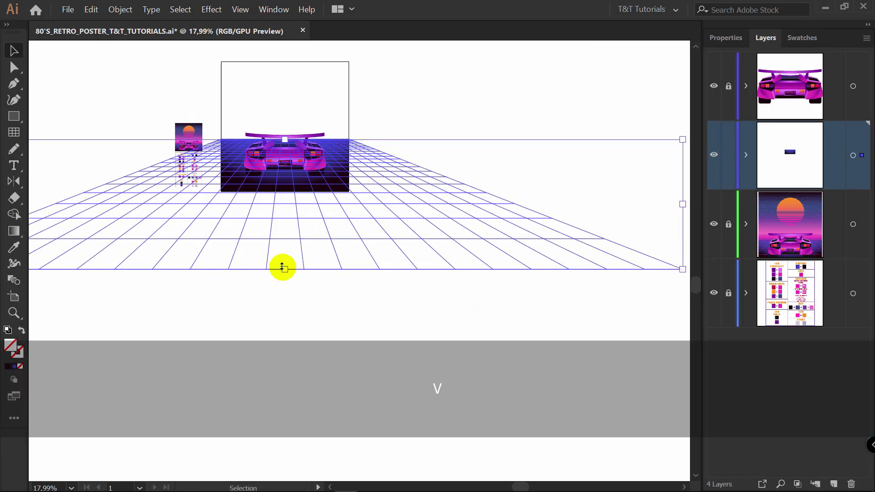
pyautogui.moveTo(282, 267); pyautogui.dragTo(294, 199)
pyautogui.write('6')
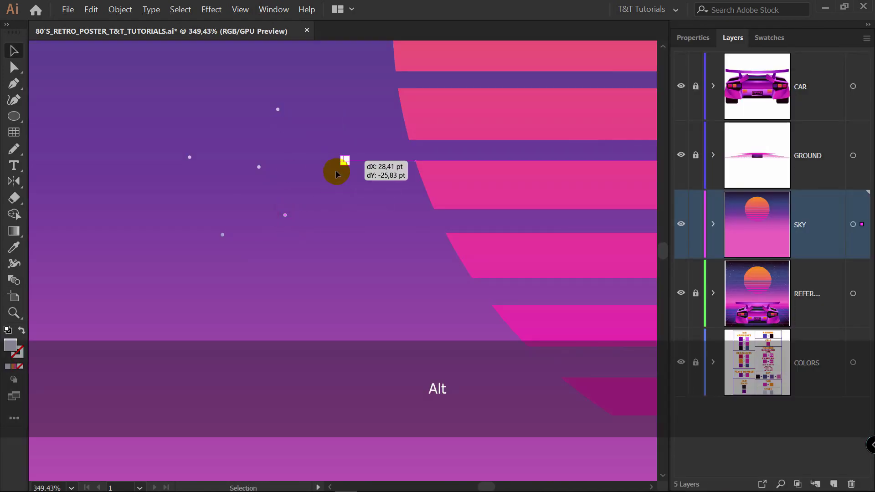
# - Scatter copies of the small stars beside the sun and paint more stars across the sky with the Paintbrush
pyautogui.moveTo(336, 170); pyautogui.dragTo(344, 161)
pyautogui.moveTo(272, 140); pyautogui.dragTo(299, 278)
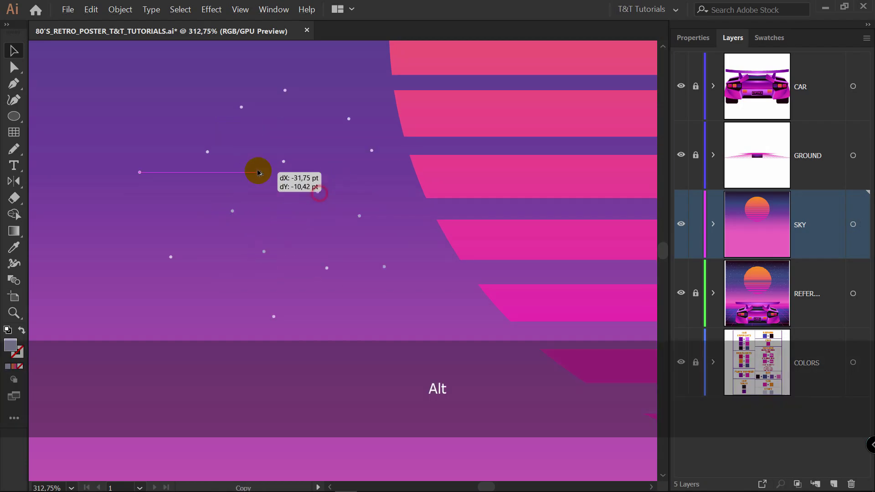
pyautogui.moveTo(254, 170)
pyautogui.mouseDown()
pyautogui.moveTo(418, 213)
pyautogui.moveTo(342, 68)
pyautogui.mouseUp()
pyautogui.press('space')
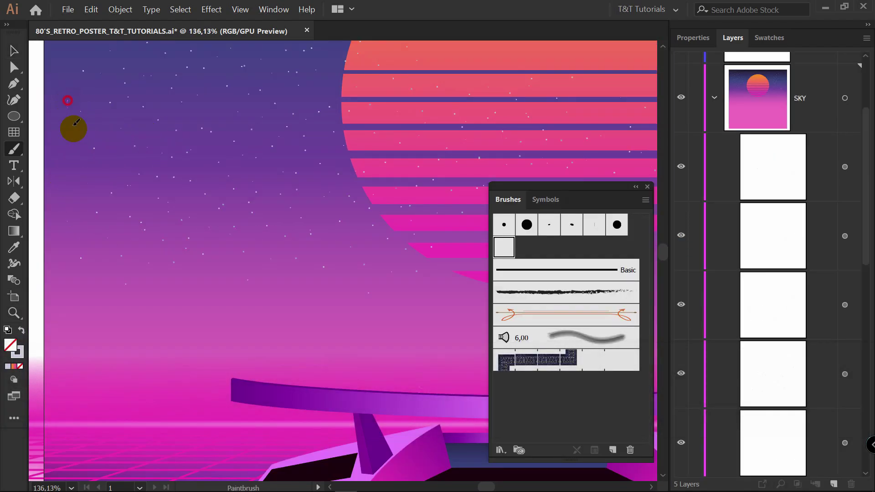
pyautogui.moveTo(158, 154); pyautogui.dragTo(221, 282)
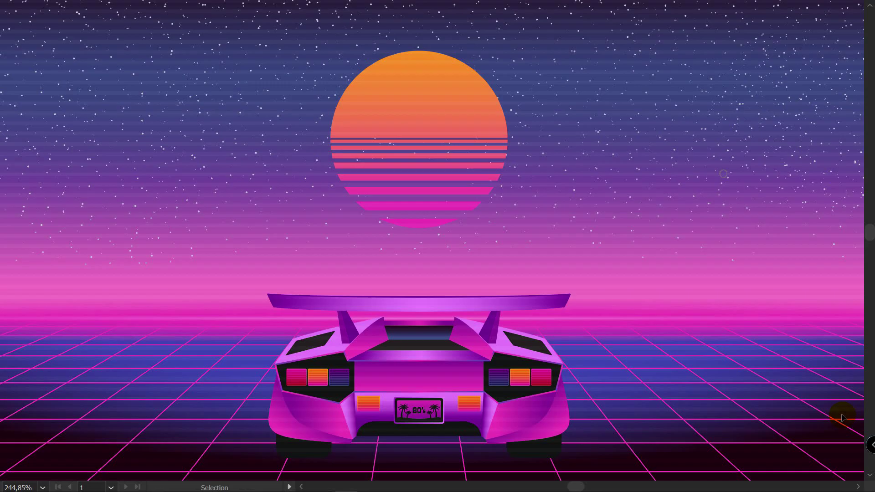
# - Create a new print document from the A4 preset in landscape orientation with RGB color mode
pyautogui.hotkey('ctrl', 'n')
pyautogui.click(487, 67)
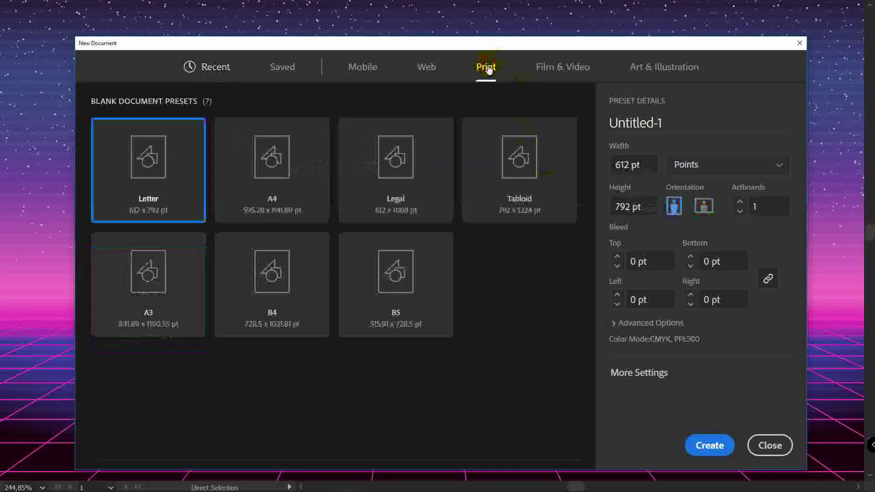
pyautogui.click(274, 158)
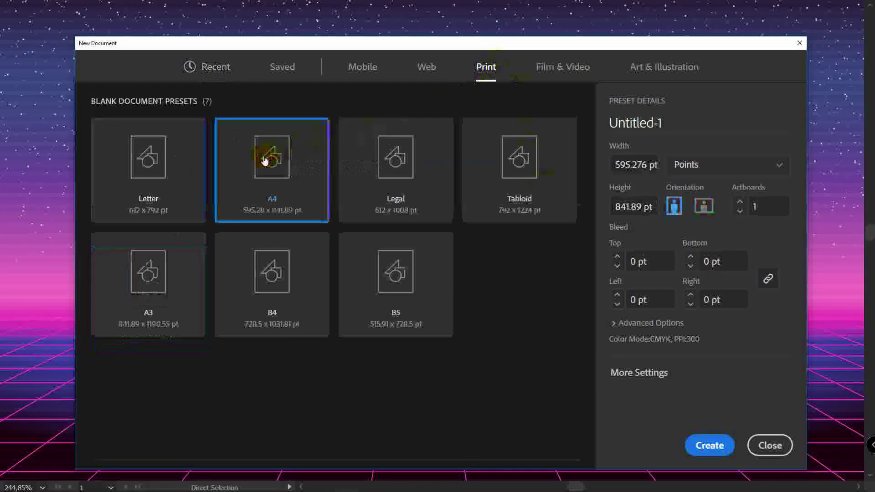
pyautogui.click(709, 210)
pyautogui.click(635, 324)
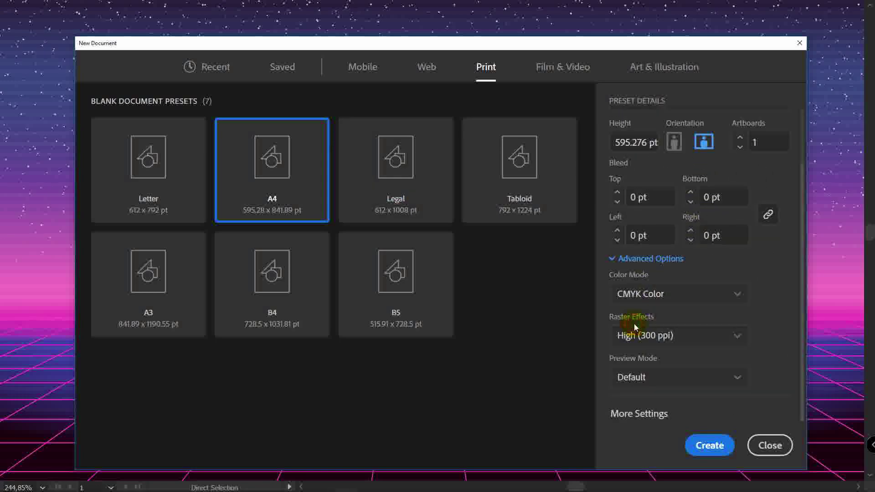
pyautogui.click(651, 298)
pyautogui.click(708, 309)
pyautogui.click(725, 446)
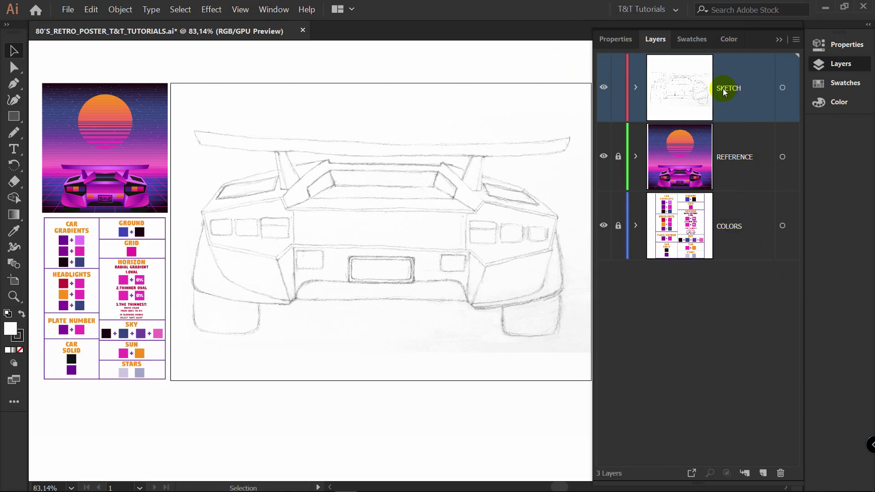
# - Show the rulers and place a vertical guide through the center of the car sketch
pyautogui.hotkey('ctrl', 'r')
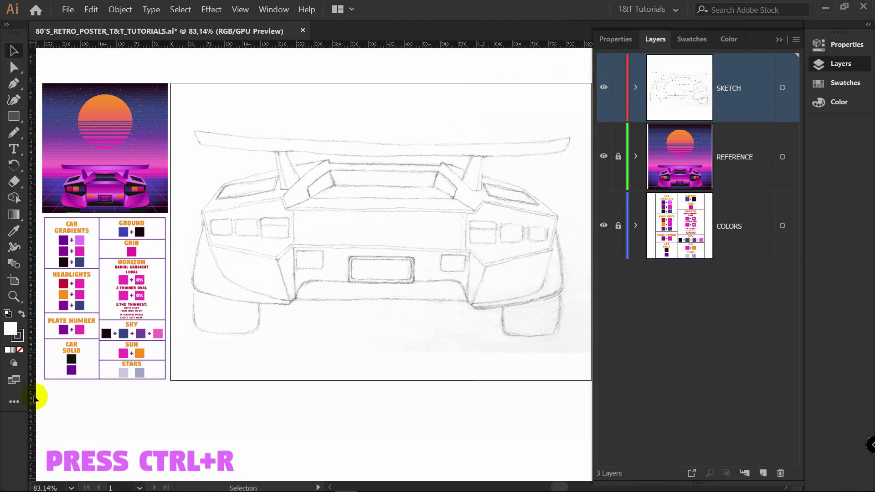
pyautogui.moveTo(33, 397)
pyautogui.mouseDown()
pyautogui.moveTo(146, 383)
pyautogui.moveTo(382, 306)
pyautogui.mouseUp()
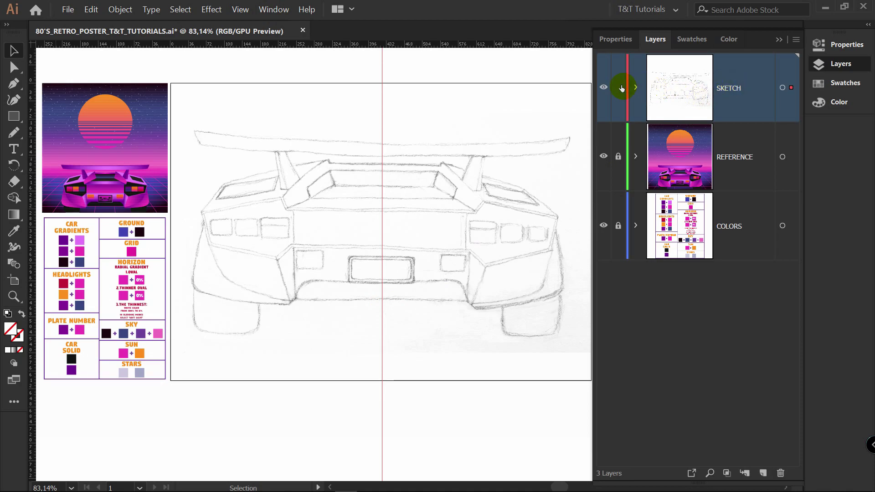
# - Add a new layer above SKETCH and name it CAR
pyautogui.click(763, 473)
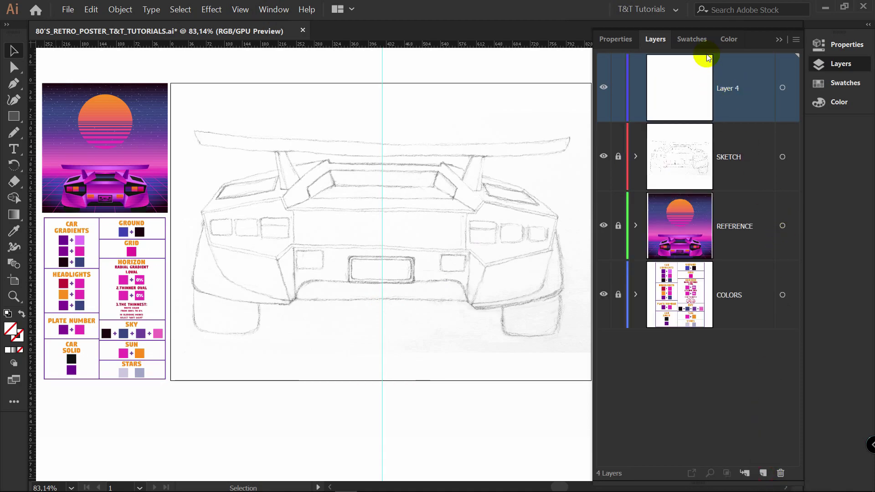
pyautogui.doubleClick(734, 89)
pyautogui.write('CAR')
pyautogui.press('Return')
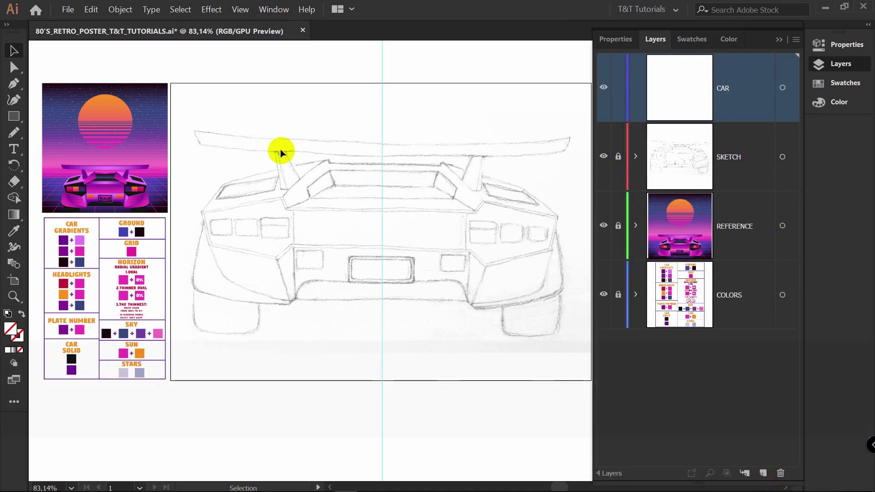
# - Sample the dark purple from the first car gradients swatch for the outlines
pyautogui.press('i')
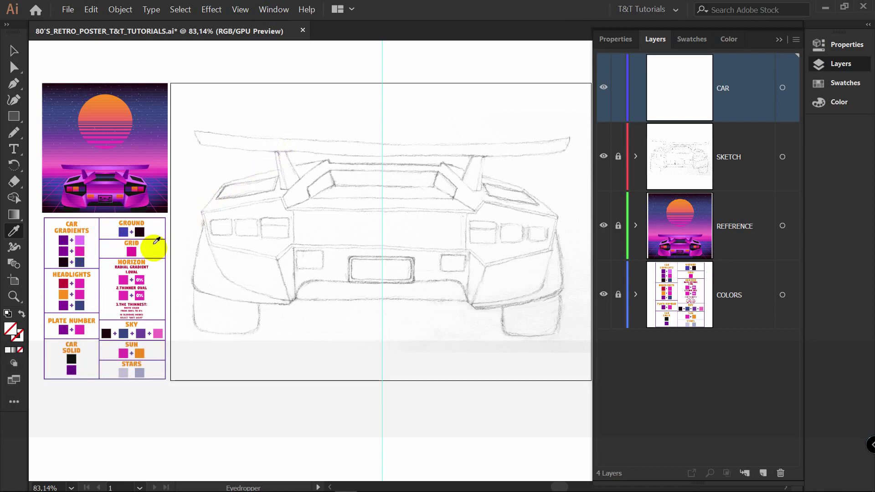
pyautogui.click(64, 238)
# - Trace the rear deck's upper edge with the Pen tool from the guide to the small peak and down the curved side
pyautogui.scroll(5, 378, 139)
pyautogui.press('p')
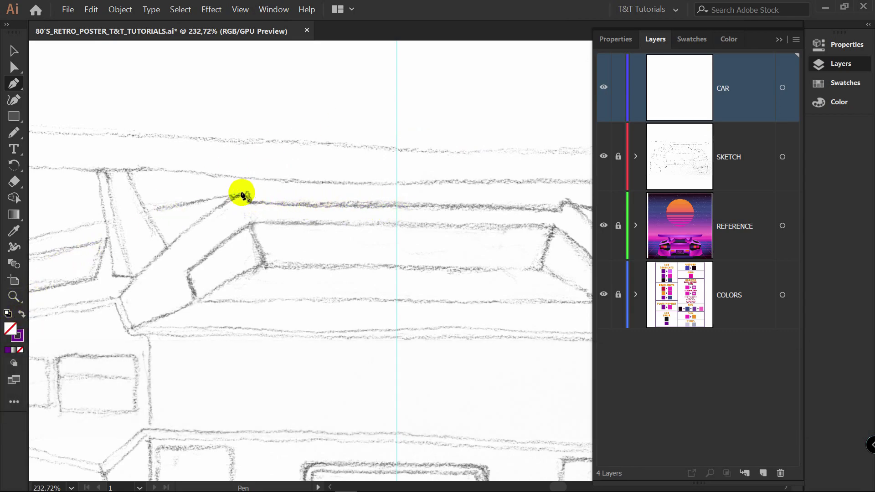
pyautogui.click(396, 204)
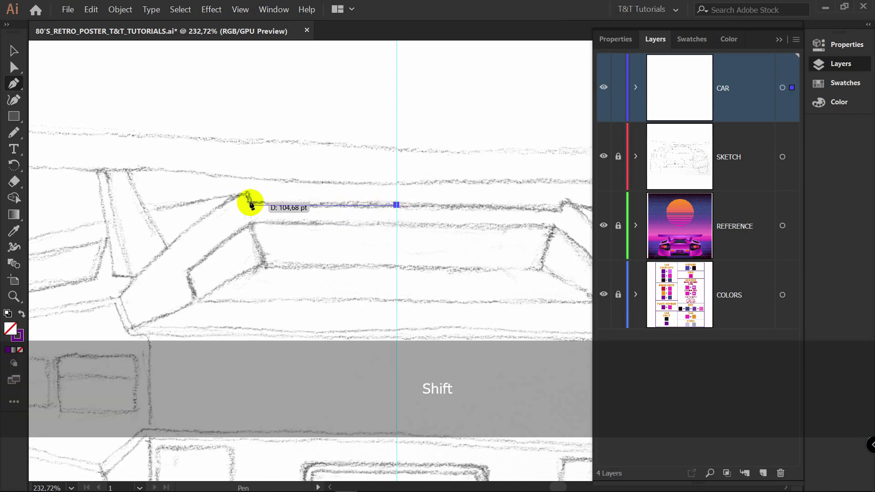
pyautogui.click(249, 206)
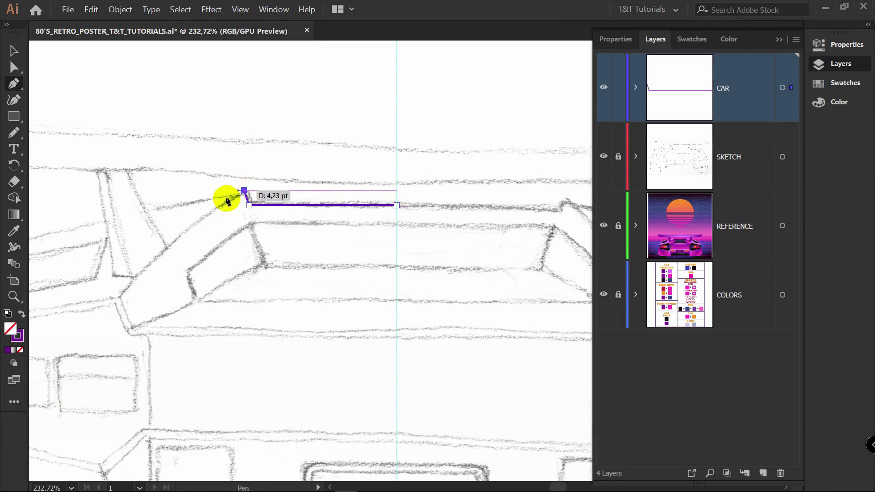
pyautogui.press('alt')
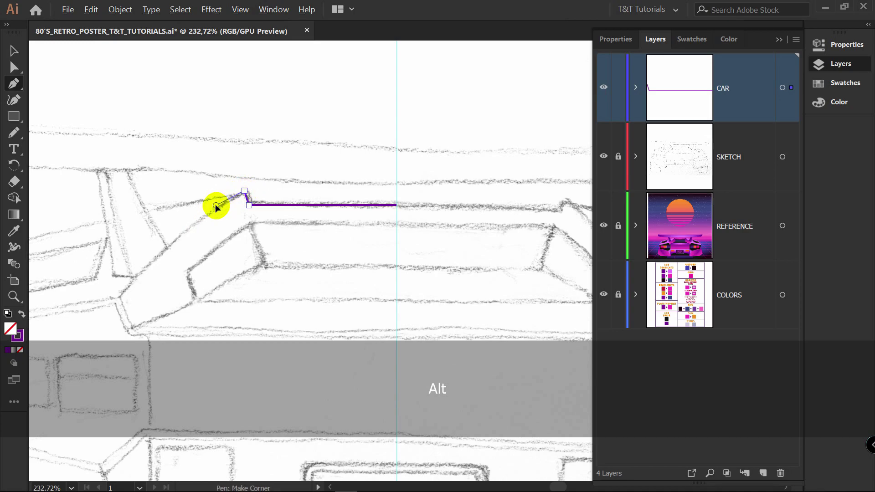
pyautogui.click(119, 297)
pyautogui.moveTo(119, 296); pyautogui.dragTo(267, 263)
pyautogui.press('alt')
# - Continue the path along the deck's lower edge to the guide, close it at the starting anchor and deselect it
pyautogui.click(264, 264)
pyautogui.press('shift')
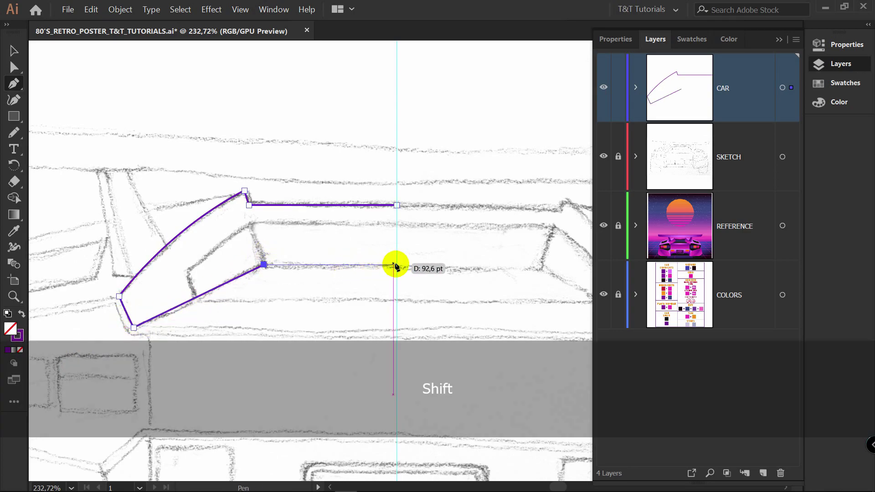
pyautogui.keyDown('shift'); pyautogui.click(397, 265); pyautogui.keyUp('shift')
pyautogui.click(397, 205)
pyautogui.press('v')
pyautogui.click(340, 180)
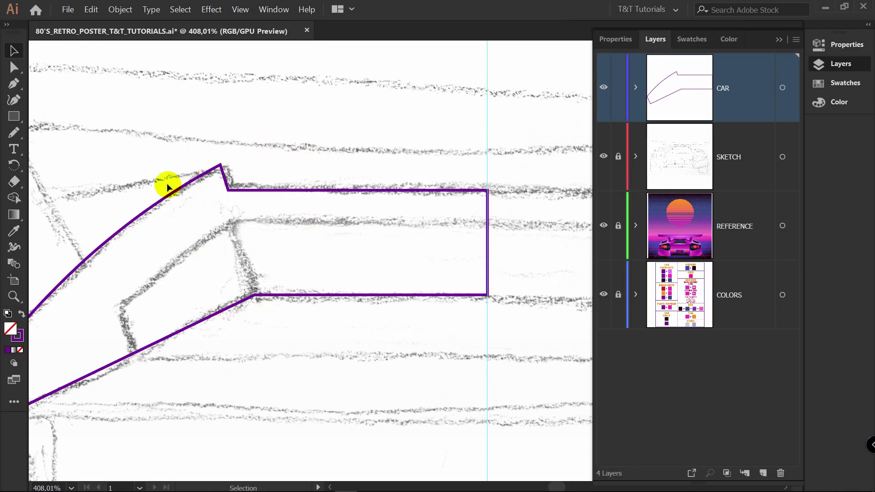
# - Draw a straight Pen line from the outline's upper inner corner to its lower inner corner
pyautogui.press('p')
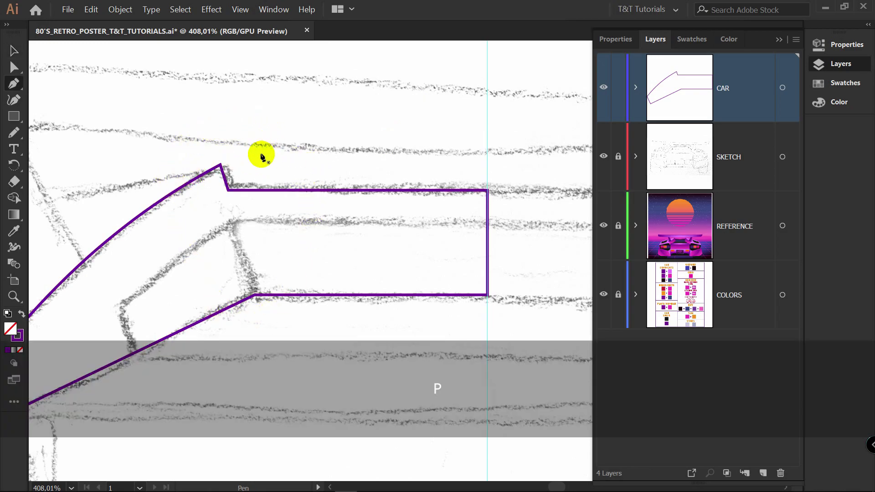
pyautogui.click(228, 190)
pyautogui.click(254, 295)
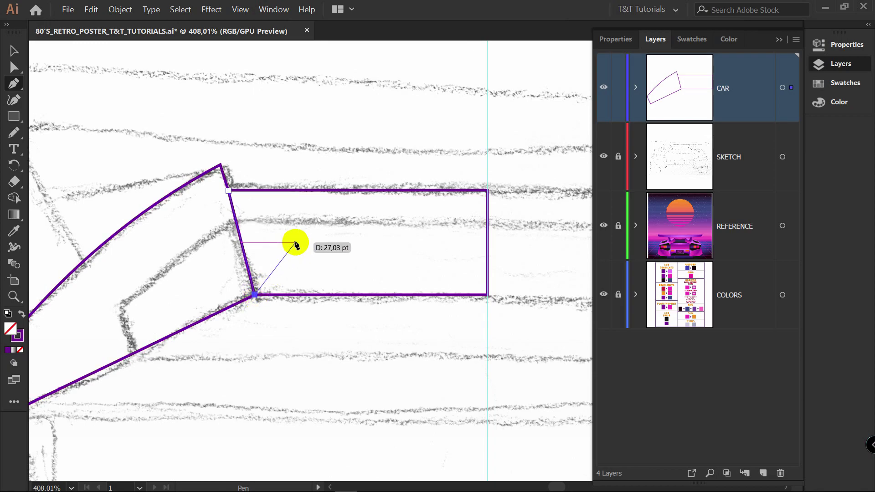
# - Split off the section beside the guide with Shape Builder, and check it with a test move that is undone
pyautogui.press('v')
pyautogui.moveTo(353, 111); pyautogui.dragTo(166, 367)
pyautogui.hotkey('shift', 'm')
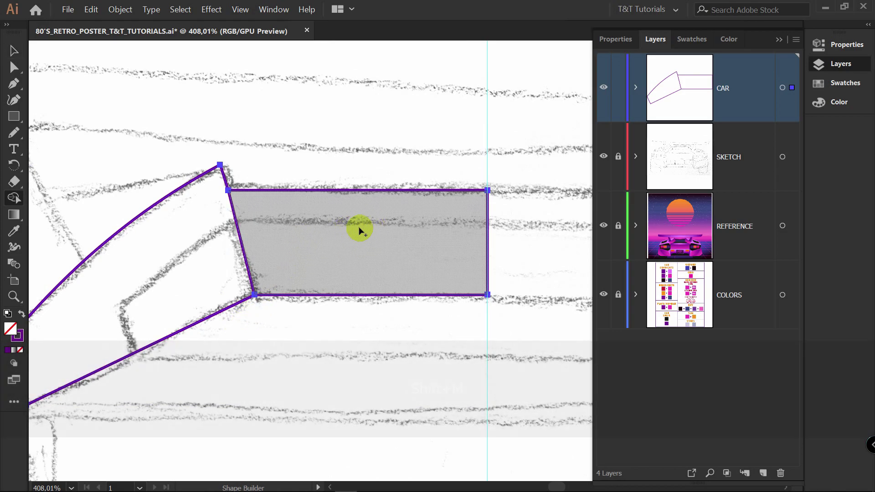
pyautogui.click(360, 229)
pyautogui.press('v')
pyautogui.moveTo(352, 278); pyautogui.dragTo(371, 231)
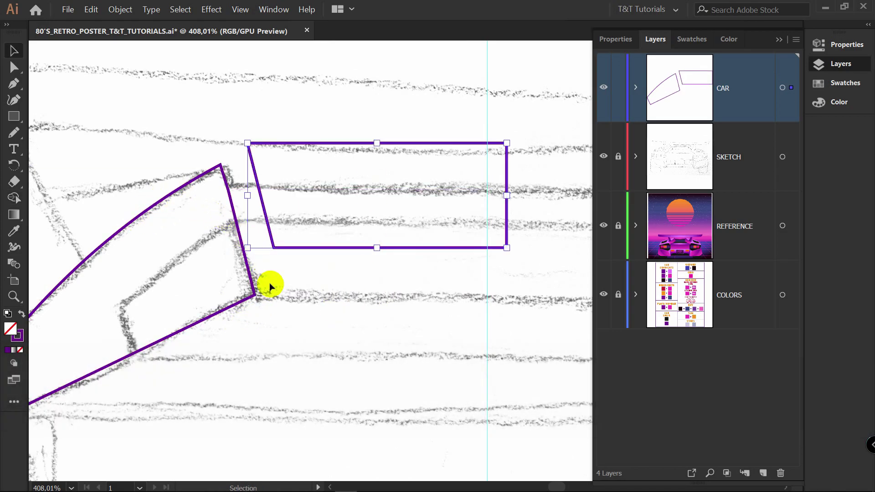
pyautogui.hotkey('ctrl', 'z')
# - Draw a horizontal Pen line along the sketch across the split-off section, from its slanted edge to the guide
pyautogui.press('p')
pyautogui.click(236, 222)
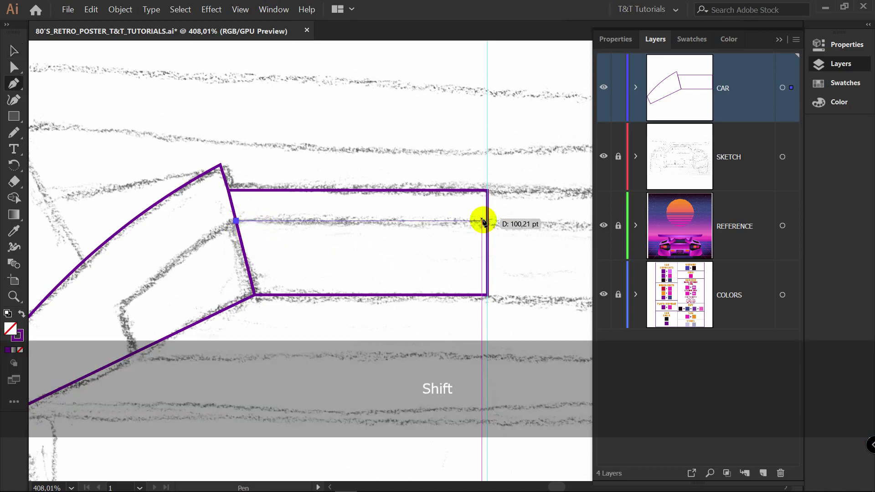
pyautogui.keyDown('shift'); pyautogui.click(487, 222); pyautogui.keyUp('shift')
# - Separate the narrow strip above the horizontal line with Shape Builder, and undo a test move of the strip
pyautogui.press('v')
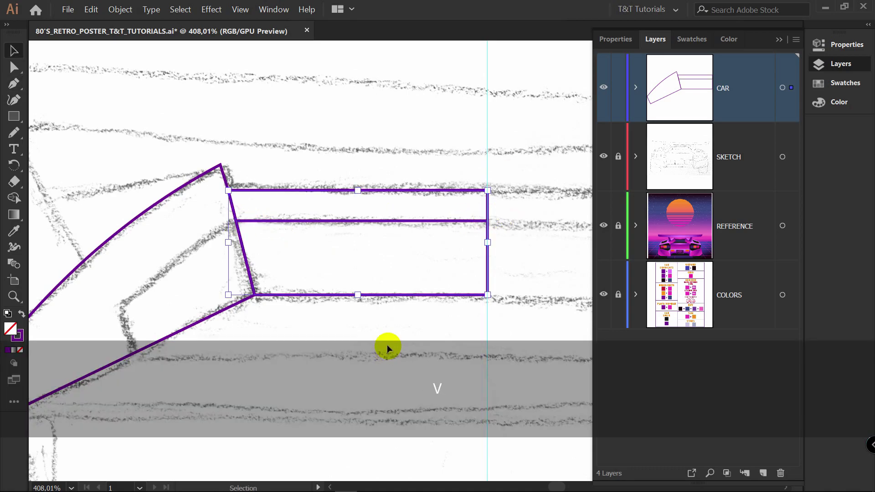
pyautogui.hotkey('shift', 'm')
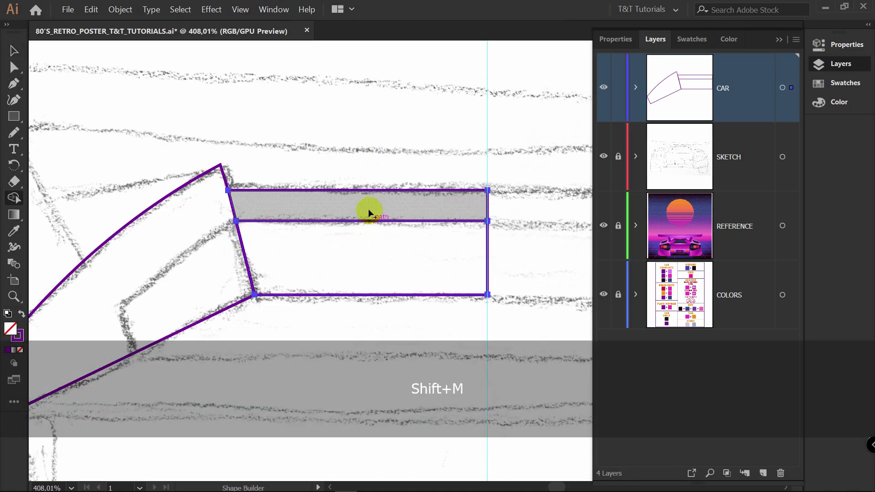
pyautogui.click(338, 203)
pyautogui.press('v')
pyautogui.click(339, 156)
pyautogui.moveTo(338, 187); pyautogui.dragTo(359, 150)
pyautogui.hotkey('ctrl', 'z')
# - Make the area below the middle section its own shape with Shape Builder, and undo a test move of it
pyautogui.scroll(-1, 321, 276)
pyautogui.moveTo(484, 263); pyautogui.dragTo(173, 114)
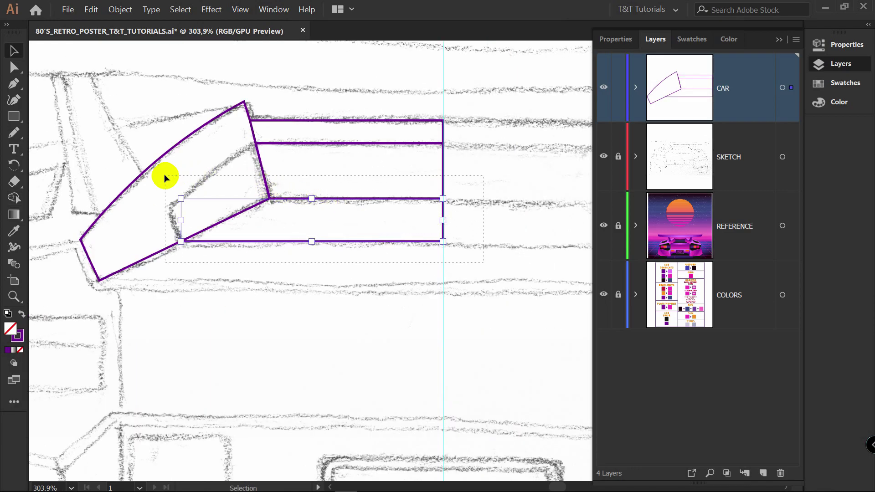
pyautogui.hotkey('shift', 'm')
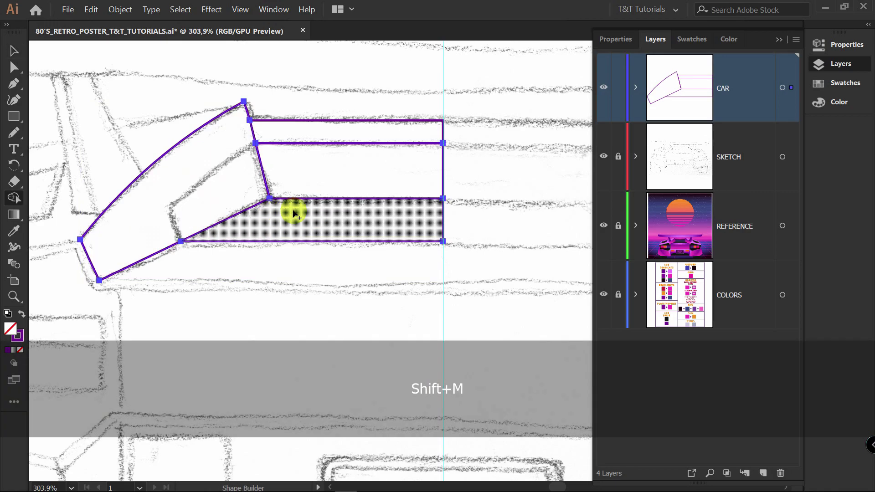
pyautogui.click(328, 214)
pyautogui.press('v')
pyautogui.click(333, 254)
pyautogui.hotkey('ctrl', 'z')
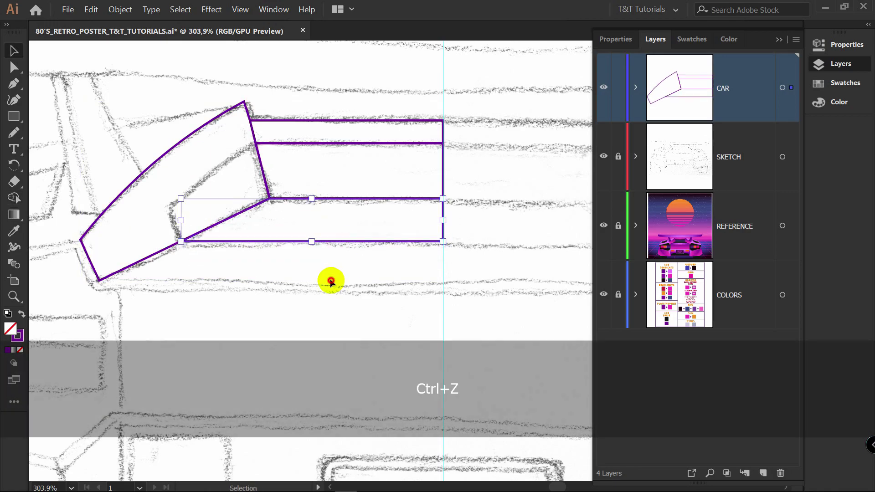
# - Draw a Pen path from the deck's lowest corner horizontally to the guide, ending up at the lowest section's corner on the guide
pyautogui.press('p')
pyautogui.click(99, 280)
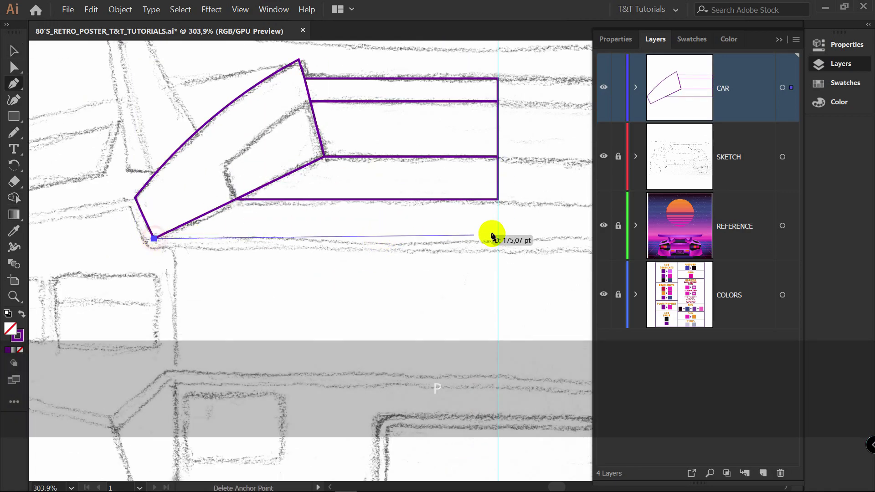
pyautogui.keyDown('shift'); pyautogui.click(498, 239); pyautogui.keyUp('shift')
pyautogui.click(498, 200)
# - Select all the deck shapes and make the enclosed area at the bottom its own shape with Shape Builder
pyautogui.press('v')
pyautogui.moveTo(535, 261); pyautogui.dragTo(162, 182)
pyautogui.hotkey('shift', 'm')
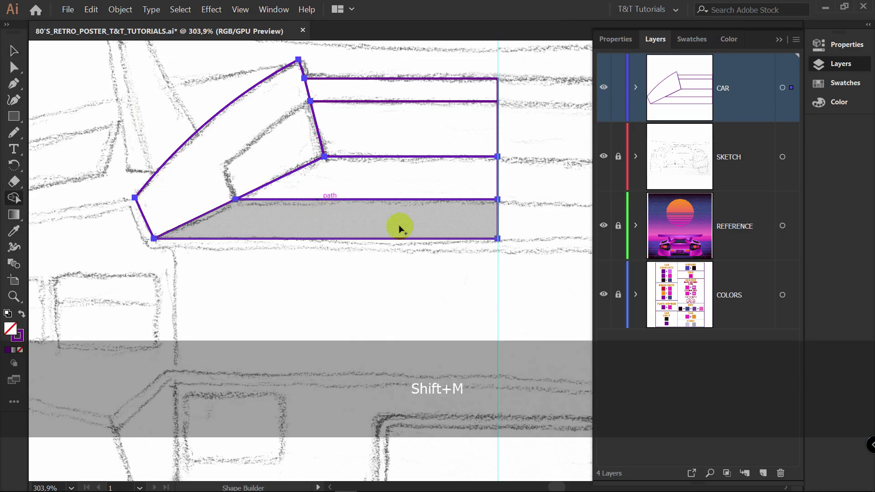
pyautogui.click(351, 219)
pyautogui.press('v')
pyautogui.click(357, 240)
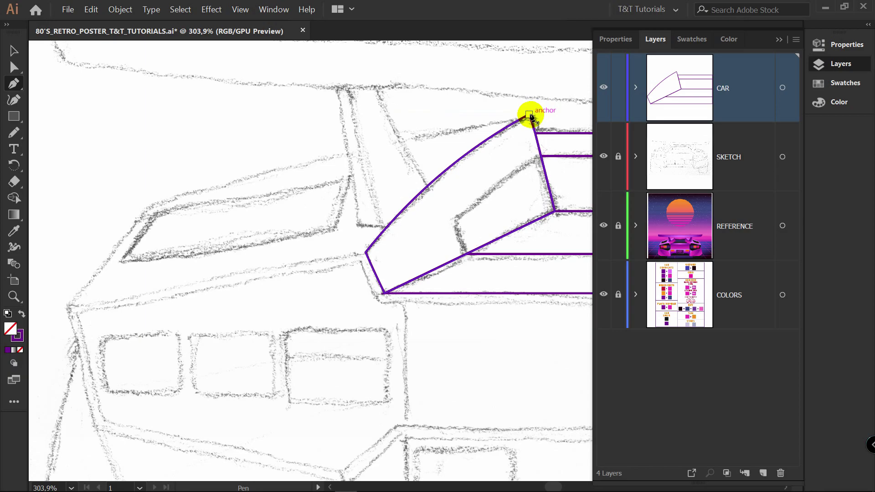
# - Trace the closed fender shape with the Pen tool, curving from the deck's tip, down to the outer corner and back through the deck's outer corner
pyautogui.moveTo(530, 115); pyautogui.dragTo(464, 120)
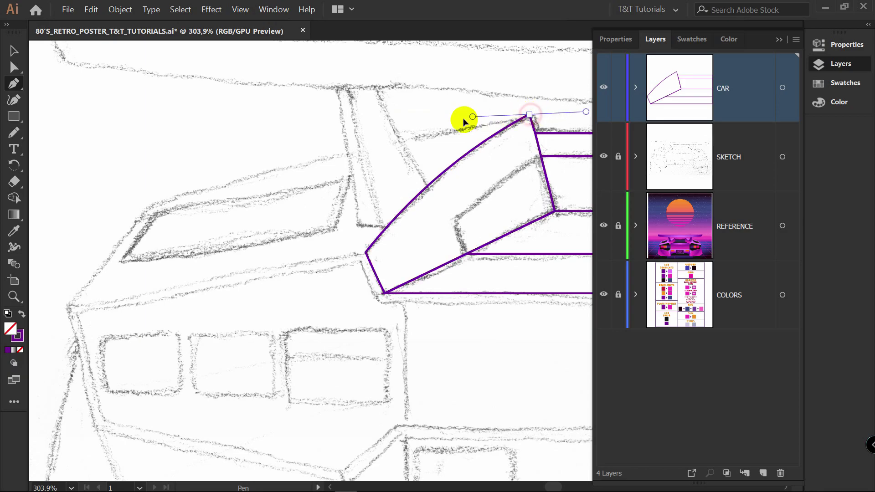
pyautogui.moveTo(155, 204)
pyautogui.mouseDown()
pyautogui.moveTo(67, 237)
pyautogui.moveTo(133, 229)
pyautogui.mouseUp()
pyautogui.press('alt')
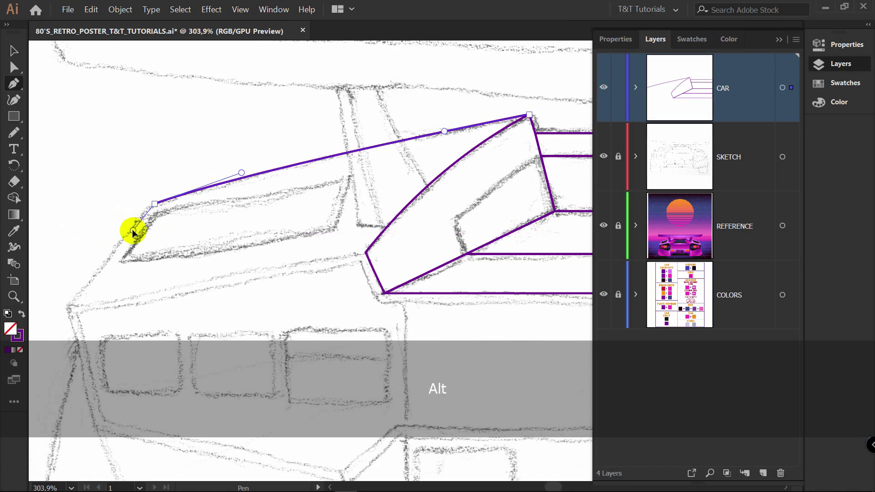
pyautogui.click(69, 304)
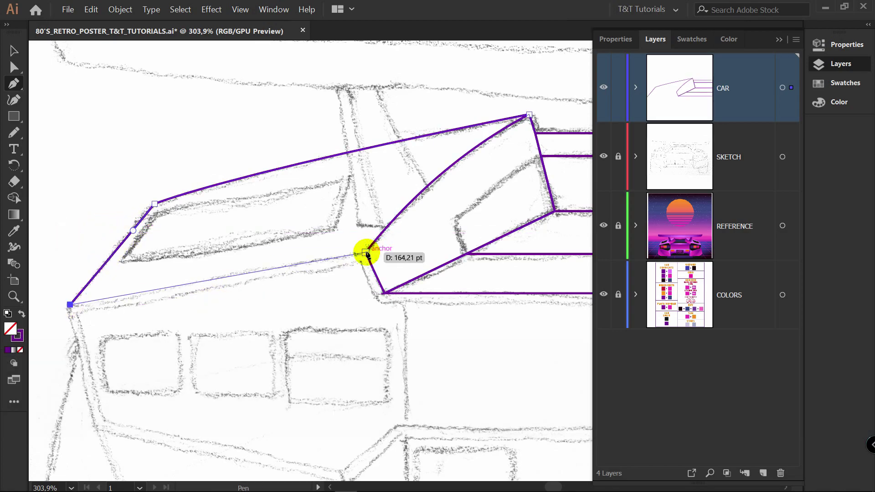
pyautogui.click(365, 252)
pyautogui.click(529, 115)
pyautogui.moveTo(529, 115); pyautogui.dragTo(514, 123)
pyautogui.press('v')
pyautogui.click(392, 263)
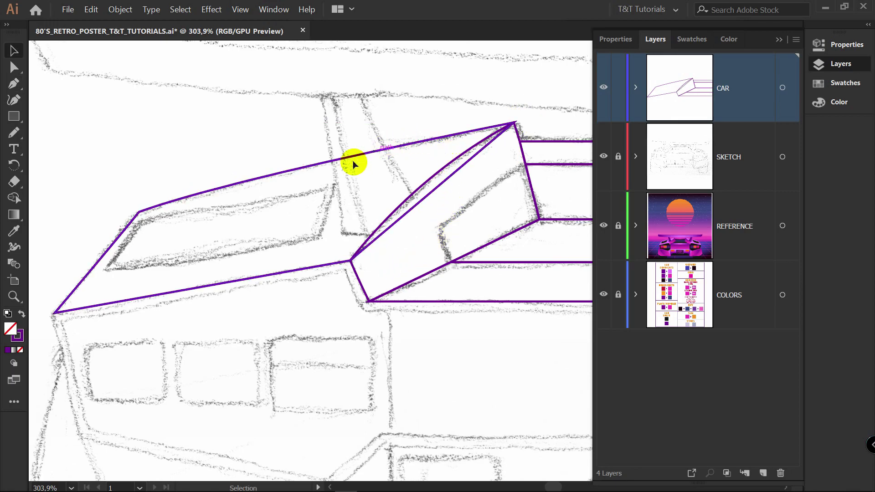
pyautogui.click(331, 263)
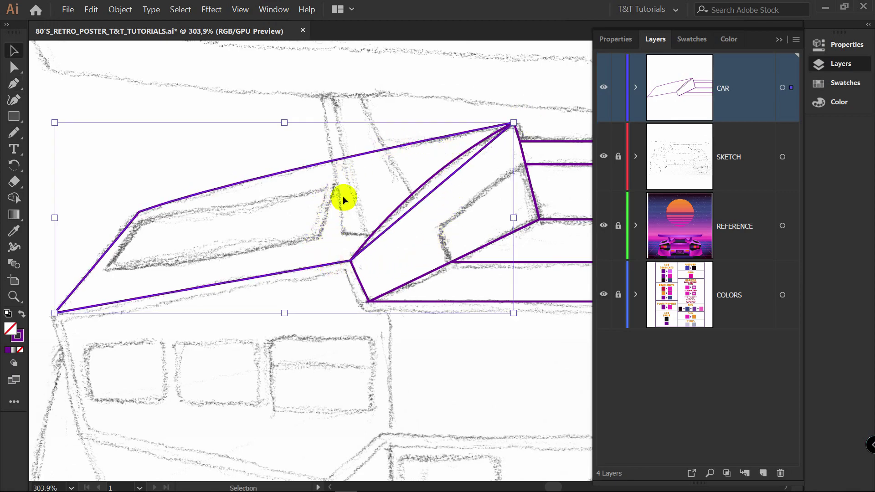
pyautogui.click(360, 280)
pyautogui.click(342, 245)
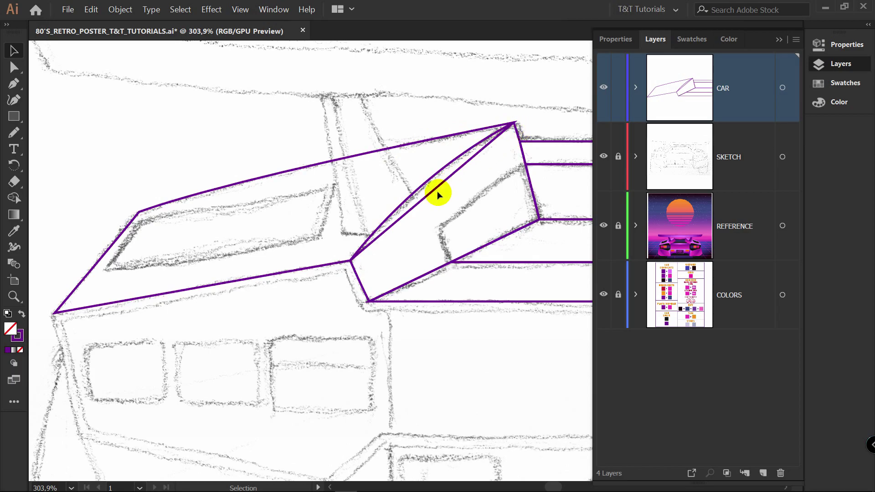
# - Trace the four-sided inset inside the fender as a closed Pen shape
pyautogui.press('p')
pyautogui.click(103, 270)
pyautogui.click(139, 223)
pyautogui.click(331, 186)
pyautogui.click(315, 241)
pyautogui.click(103, 270)
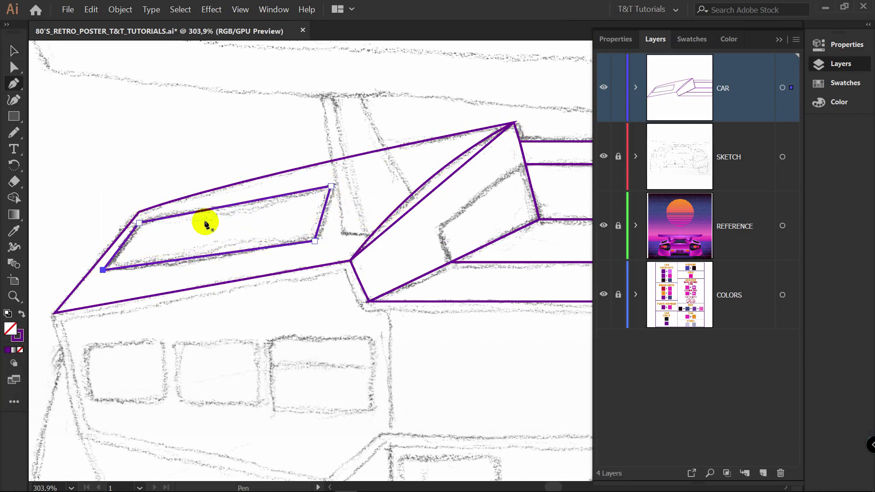
# - Nudge the fender inset's outer lower anchor slightly outward, and deselect the shape
pyautogui.press('a')
pyautogui.click(103, 270)
pyautogui.moveTo(103, 270); pyautogui.dragTo(98, 277)
pyautogui.click(416, 178)
# - Trace the narrow upright strip crossing the fender's upper edge as a closed four-sided Pen shape with a horizontal top
pyautogui.press('p')
pyautogui.click(340, 232)
pyautogui.click(320, 96)
pyautogui.keyDown('shift'); pyautogui.click(333, 96); pyautogui.keyUp('shift')
pyautogui.click(365, 234)
pyautogui.click(339, 232)
# - Trace the wider face beside the upright strip as a closed Pen shape sharing the strip's inner edge
pyautogui.press('p')
pyautogui.click(335, 285)
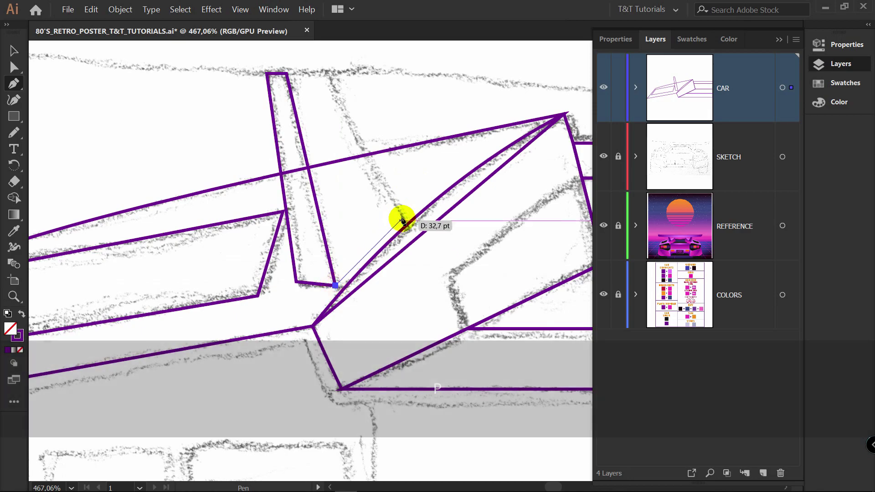
pyautogui.click(403, 218)
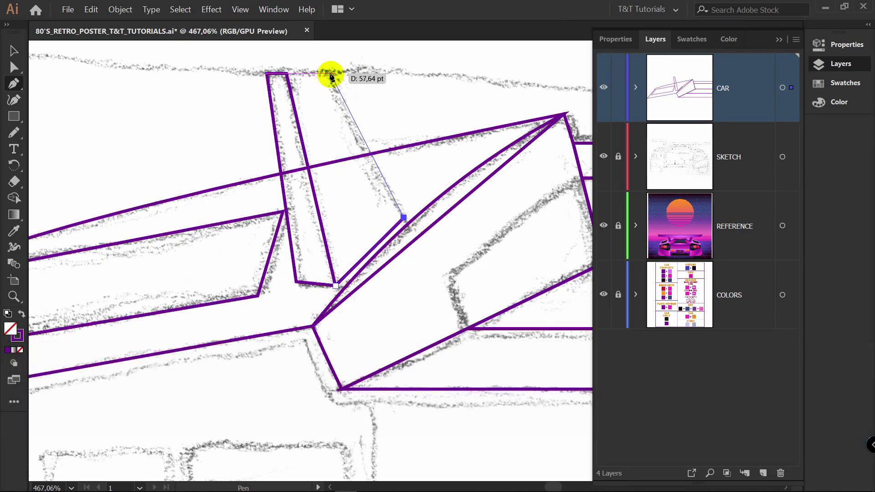
pyautogui.click(331, 73)
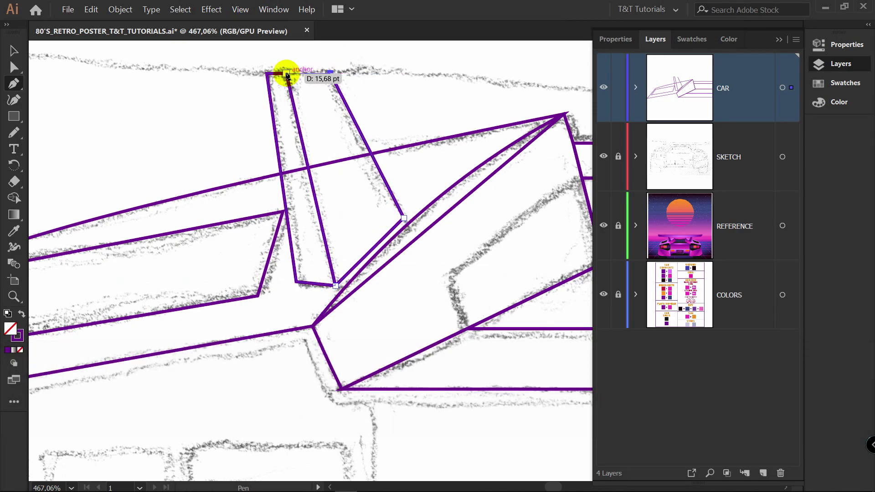
pyautogui.click(286, 73)
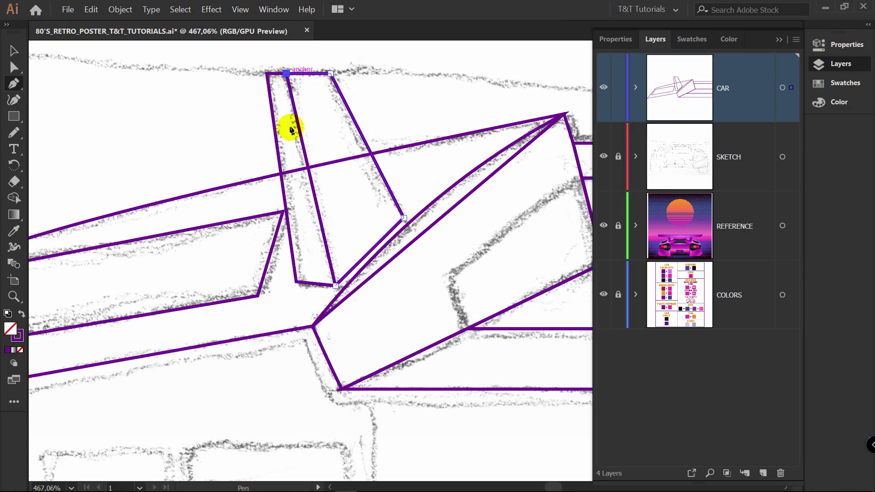
pyautogui.click(336, 286)
pyautogui.press('v')
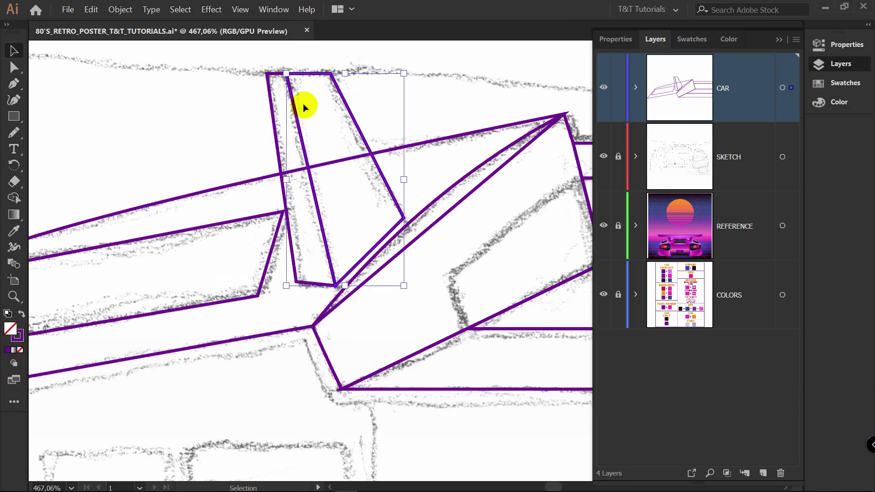
pyautogui.click(308, 107)
# - Start a Pen path below the fender's outer corner, following the rear panel's side and lower edge to the inner bend
pyautogui.press('z')
pyautogui.moveTo(348, 116); pyautogui.dragTo(256, 138)
pyautogui.press('space')
pyautogui.moveTo(269, 271); pyautogui.dragTo(358, 138)
pyautogui.press('p')
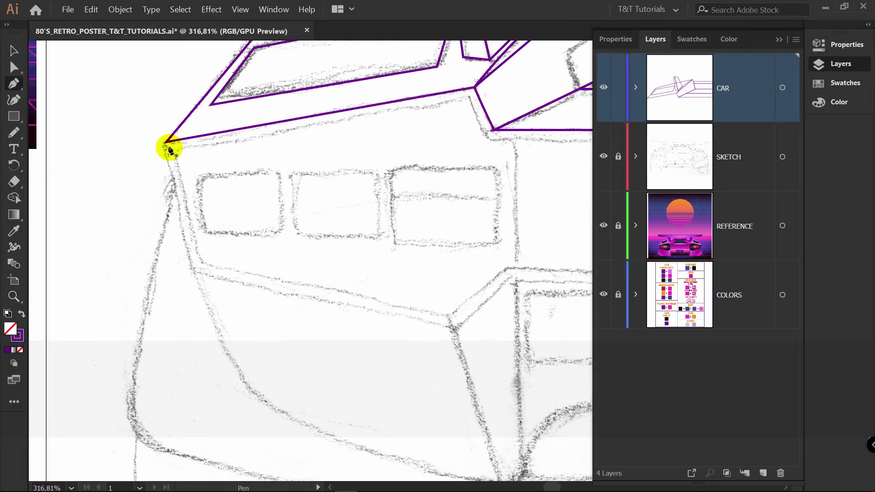
pyautogui.click(169, 147)
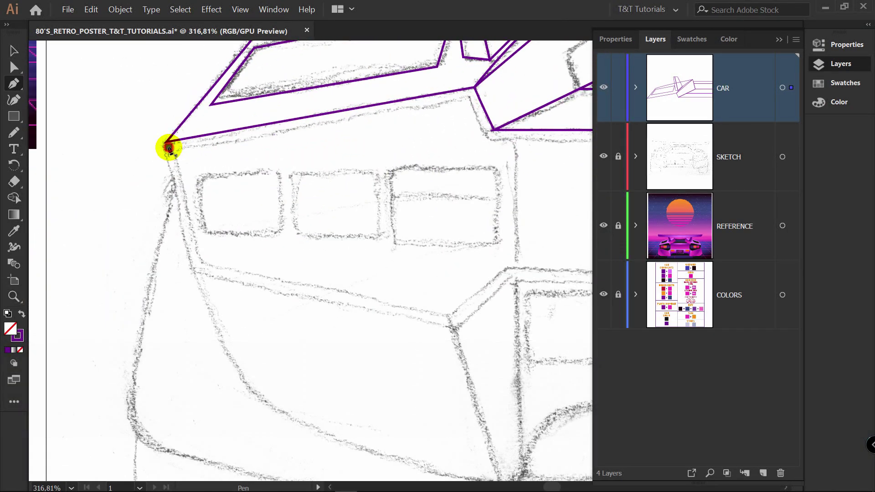
pyautogui.click(197, 266)
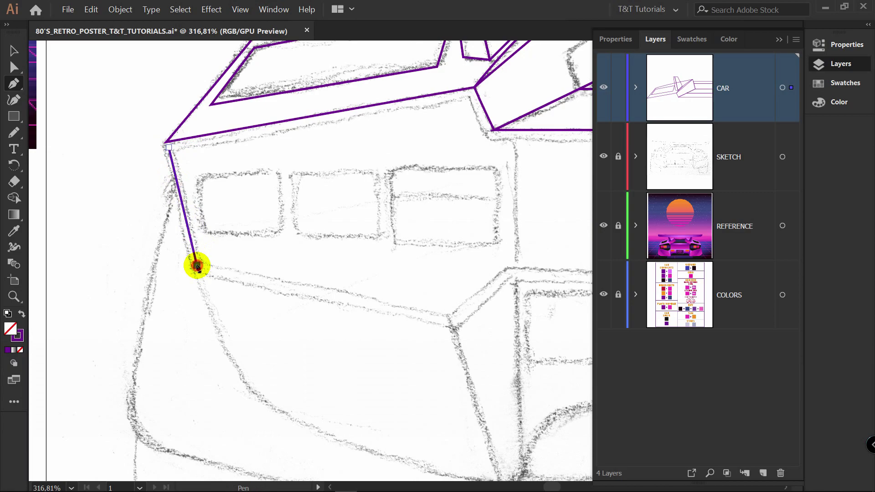
pyautogui.click(450, 323)
pyautogui.click(514, 275)
# - Continue the rear panel path horizontally to the guide, up it and back under the deck and fender, closing it at the start
pyautogui.press('space')
pyautogui.moveTo(538, 253); pyautogui.dragTo(391, 248)
pyautogui.keyDown('shift'); pyautogui.click(429, 244); pyautogui.keyUp('shift')
pyautogui.keyDown('shift'); pyautogui.click(429, 106); pyautogui.keyUp('shift')
pyautogui.moveTo(114, 103); pyautogui.dragTo(396, 120)
pyautogui.keyDown('shift'); pyautogui.click(347, 122); pyautogui.keyUp('shift')
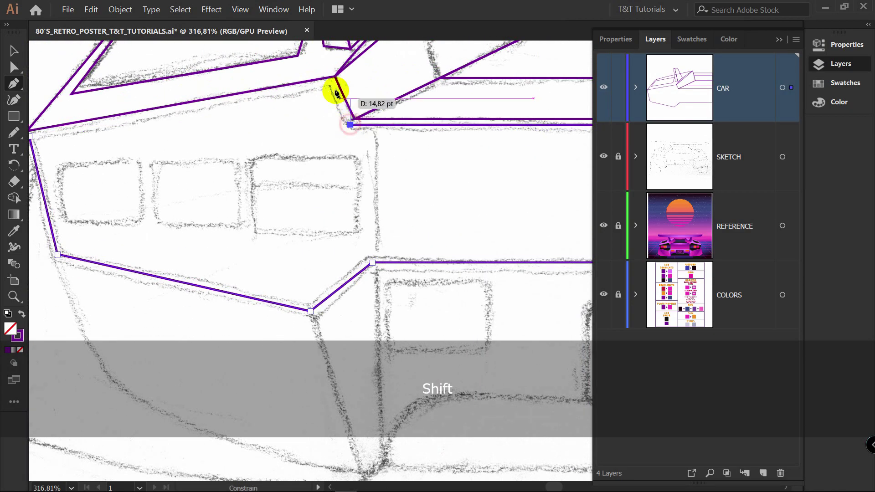
pyautogui.click(327, 79)
pyautogui.press('space')
pyautogui.moveTo(31, 137); pyautogui.dragTo(124, 140)
pyautogui.click(119, 137)
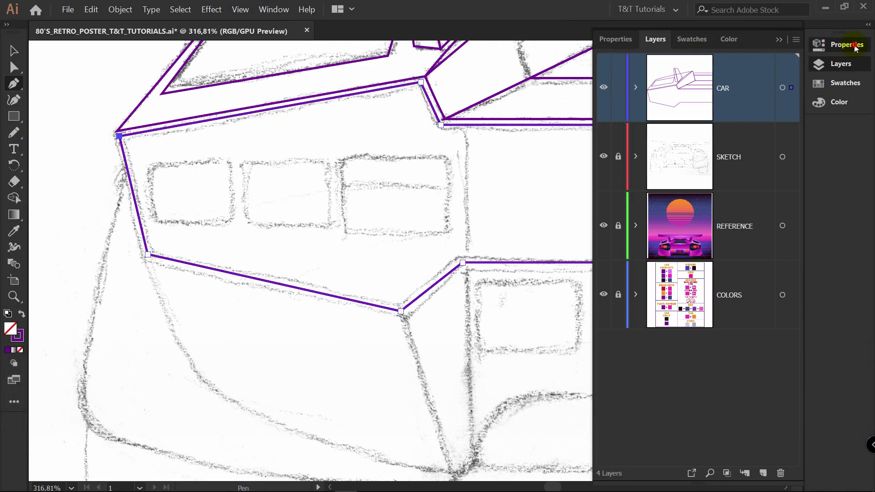
# - Set the rear panel's stroke to 5 pt and align the stroke to the inside
pyautogui.click(853, 46)
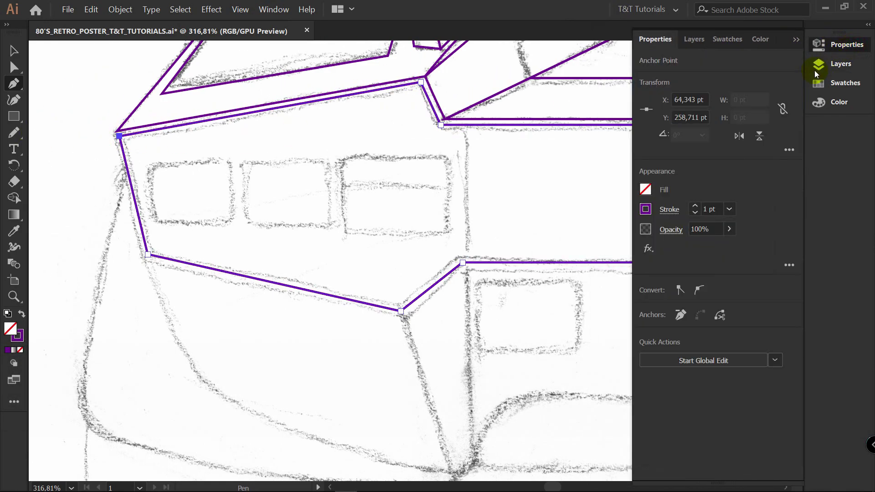
pyautogui.click(696, 208)
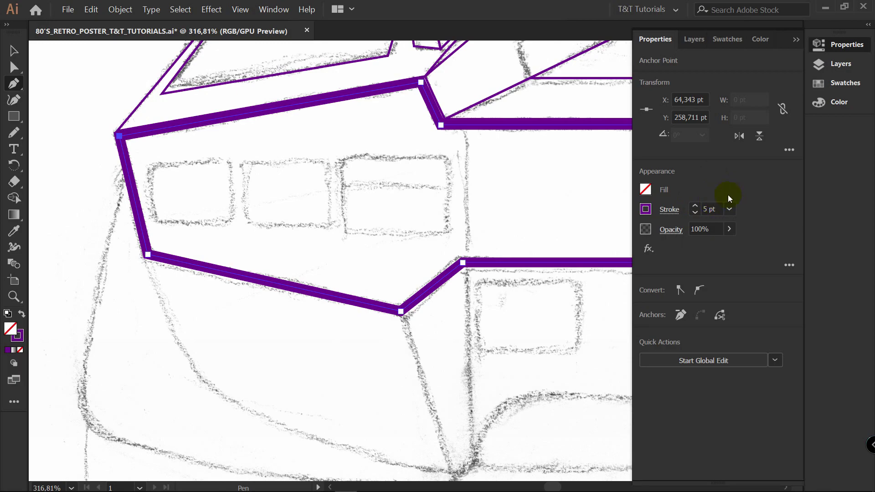
pyautogui.click(668, 211)
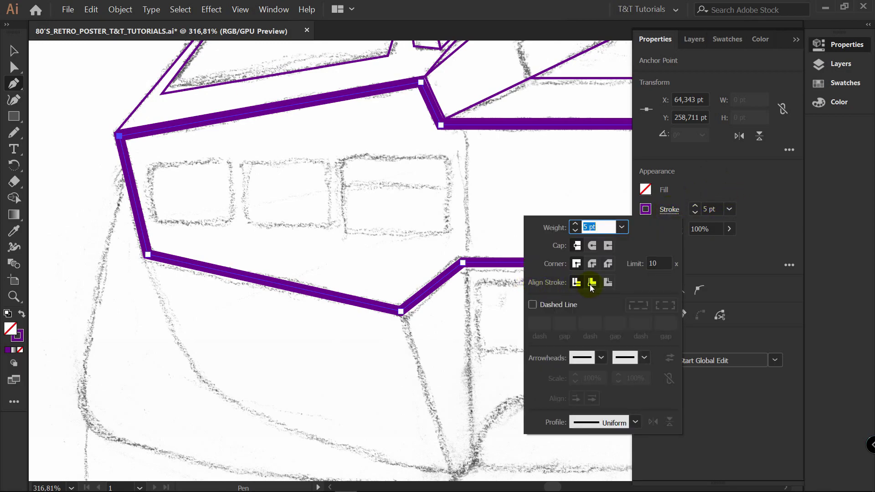
pyautogui.click(593, 283)
# - Snap the rear panel's upper anchors onto the matching corners of the deck and fender outlines
pyautogui.press('a')
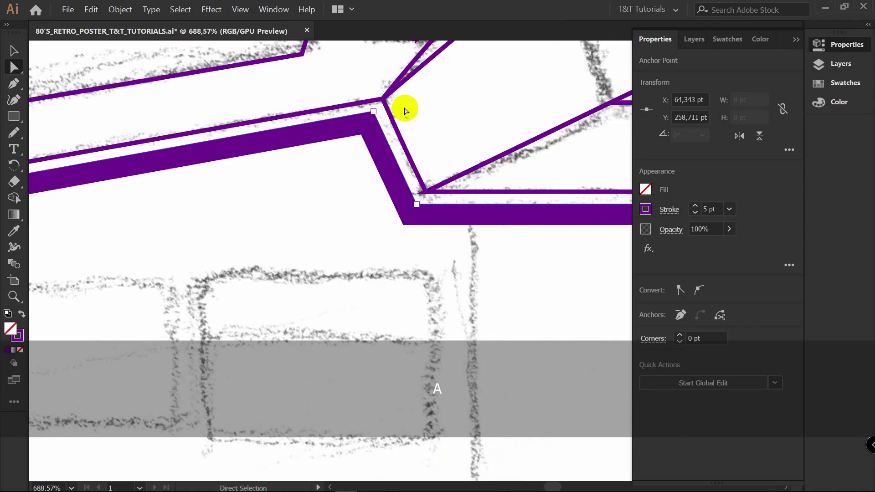
pyautogui.moveTo(374, 114); pyautogui.dragTo(383, 101)
pyautogui.moveTo(417, 204); pyautogui.dragTo(427, 193)
pyautogui.moveTo(427, 192); pyautogui.dragTo(427, 192)
pyautogui.press('space')
pyautogui.moveTo(211, 170); pyautogui.dragTo(492, 58)
pyautogui.moveTo(132, 102); pyautogui.dragTo(351, 141)
pyautogui.moveTo(222, 151); pyautogui.dragTo(212, 143)
# - Move the rear panel's outer lower corner and its next lower corner outward to follow the sketch
pyautogui.press('a')
pyautogui.moveTo(354, 237); pyautogui.dragTo(348, 248)
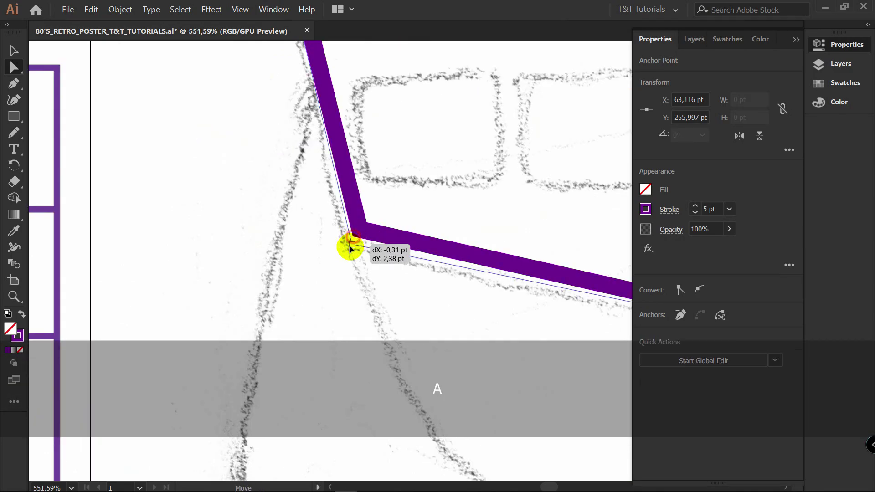
pyautogui.press('z')
pyautogui.moveTo(417, 228); pyautogui.dragTo(282, 225)
pyautogui.press('space')
pyautogui.moveTo(495, 226); pyautogui.dragTo(242, 178)
pyautogui.press('a')
pyautogui.moveTo(372, 237); pyautogui.dragTo(377, 242)
pyautogui.click(430, 191)
# - Snap the rear panel's upper corner at the guide onto the deck's corner, and select both anchors of its horizontal lower edge
pyautogui.press('space')
pyautogui.moveTo(579, 151); pyautogui.dragTo(292, 199)
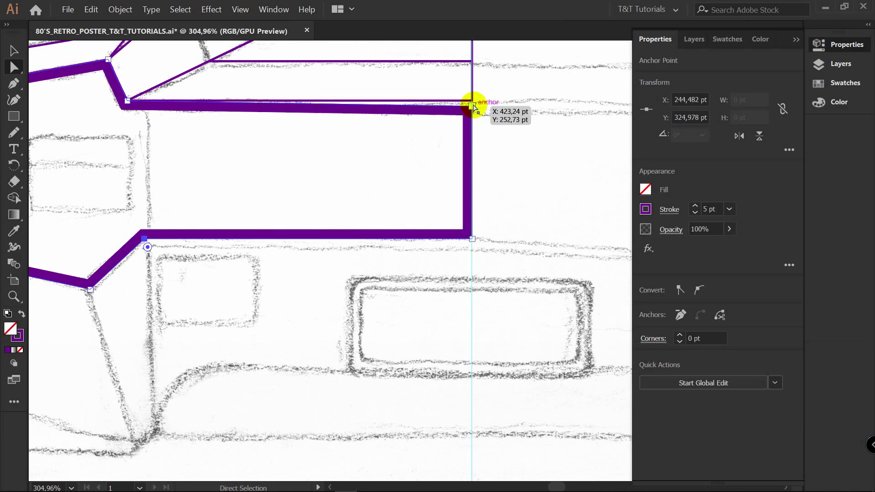
pyautogui.moveTo(473, 104); pyautogui.dragTo(472, 102)
pyautogui.press('shift')
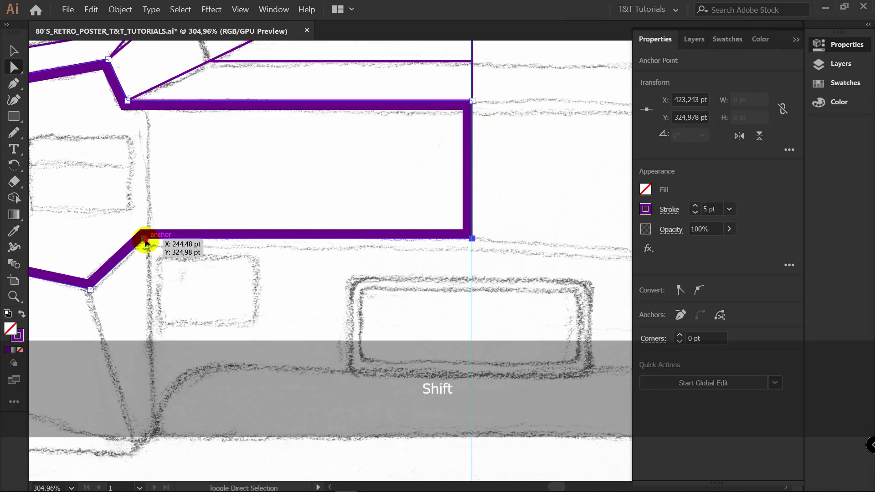
pyautogui.keyDown('shift'); pyautogui.click(145, 241); pyautogui.keyUp('shift')
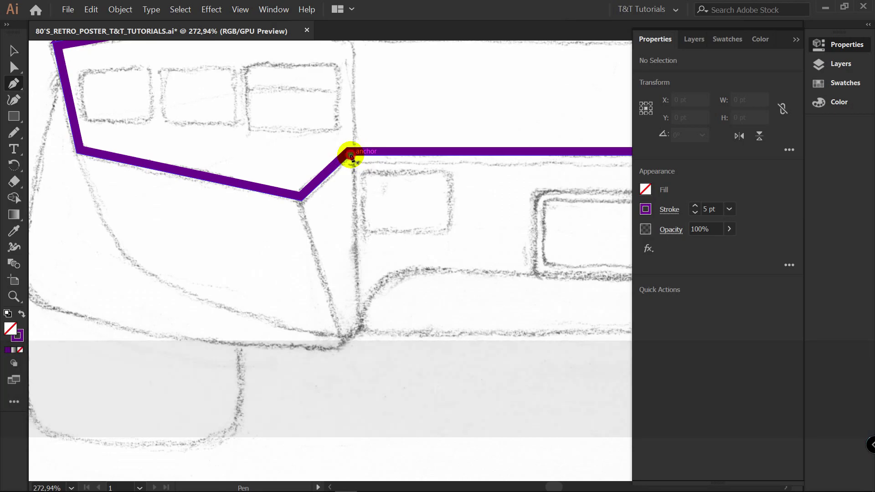
# - Trace the narrow four-sided strut below the rear panel's inner bend as a closed Pen shape, and set its stroke to 1 pt
pyautogui.click(361, 328)
pyautogui.click(343, 342)
pyautogui.click(302, 200)
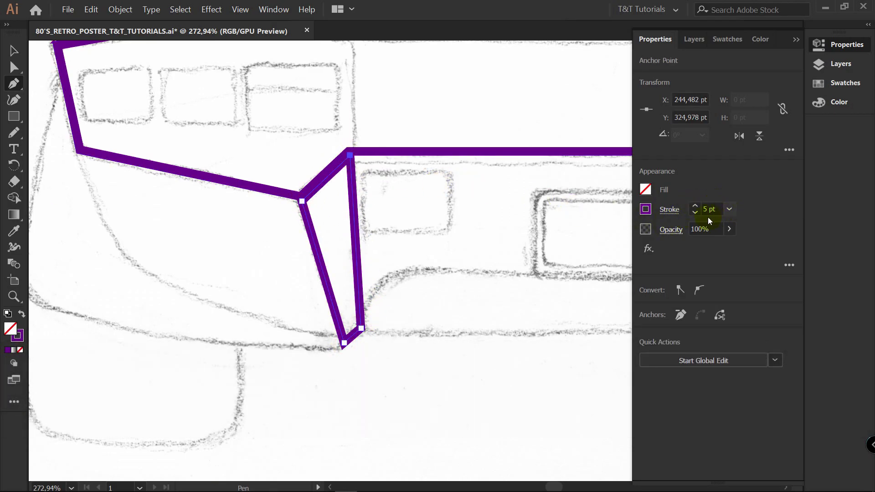
pyautogui.click(697, 213)
pyautogui.click(697, 212)
pyautogui.click(697, 212)
pyautogui.click(697, 213)
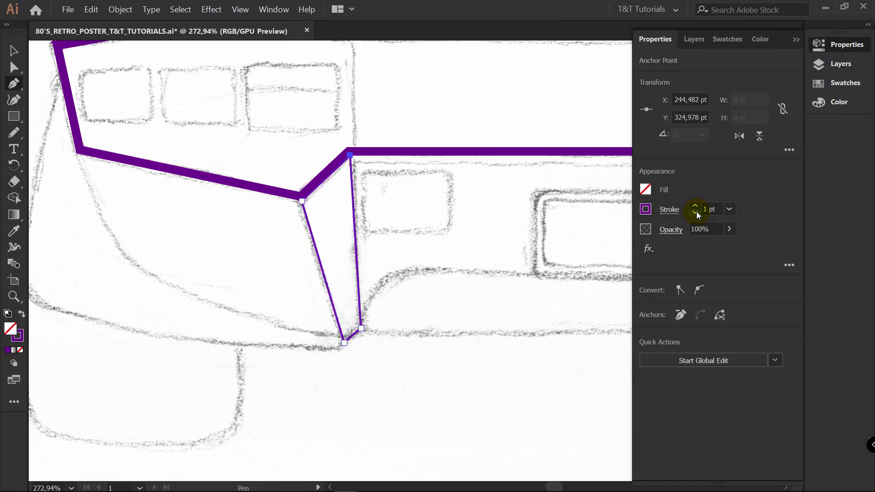
pyautogui.press('v')
pyautogui.click(553, 217)
# - Draw a closed four-sided Pen shape for the center panel between the strut and the guide, below the rear panel
pyautogui.press('space')
pyautogui.moveTo(553, 217); pyautogui.dragTo(348, 175)
pyautogui.press('p')
pyautogui.click(438, 112)
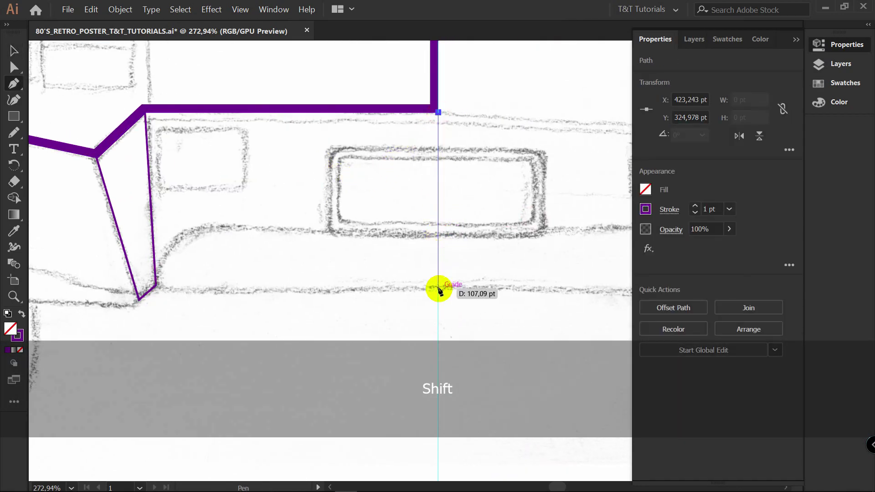
pyautogui.click(438, 288)
pyautogui.click(152, 289)
pyautogui.click(152, 111)
pyautogui.click(438, 112)
# - Adjust the center panel's two anchors beside the strut to meet the strut's upper and lower corners
pyautogui.press('z')
pyautogui.moveTo(149, 118)
pyautogui.mouseDown()
pyautogui.moveTo(190, 121)
pyautogui.moveTo(141, 109)
pyautogui.mouseUp()
pyautogui.press('a')
pyautogui.click(160, 109)
pyautogui.press('space')
pyautogui.moveTo(332, 288); pyautogui.dragTo(315, 197)
pyautogui.moveTo(143, 299); pyautogui.dragTo(163, 289)
pyautogui.moveTo(162, 288); pyautogui.dragTo(142, 299)
pyautogui.press('space')
pyautogui.moveTo(346, 243); pyautogui.dragTo(336, 212)
pyautogui.click(336, 212)
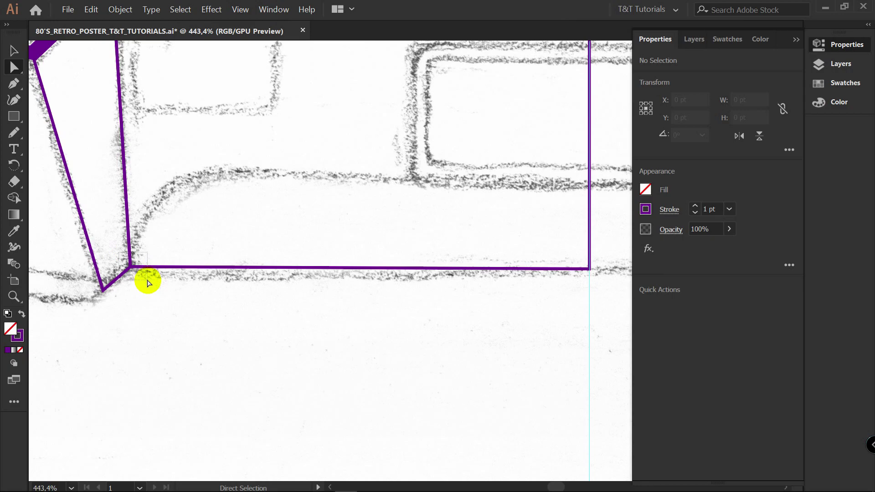
# - Select both anchors of the center panel's lower edge, align them to the bottom, and deselect
pyautogui.moveTo(153, 287); pyautogui.dragTo(152, 285)
pyautogui.press('space')
pyautogui.moveTo(545, 259); pyautogui.dragTo(433, 247)
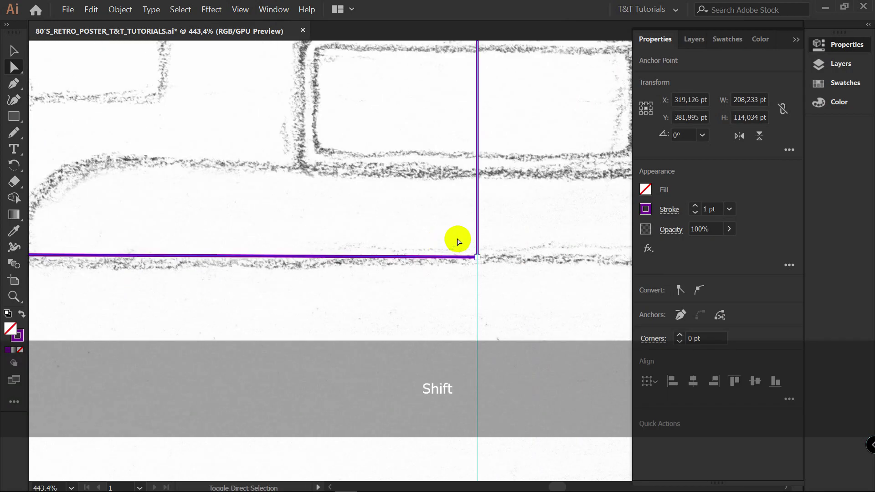
pyautogui.press('space')
pyautogui.moveTo(354, 221); pyautogui.dragTo(424, 219)
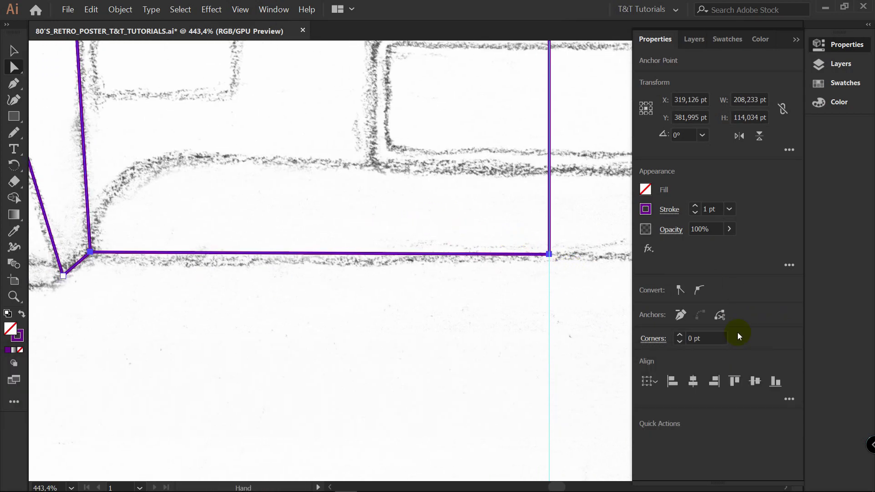
pyautogui.click(776, 382)
pyautogui.click(190, 191)
# - Draw an open Pen path from the guide along the sketched recess edge, curving down to the center panel's lower strut-side corner
pyautogui.press('z')
pyautogui.moveTo(246, 158); pyautogui.dragTo(172, 160)
pyautogui.press('space')
pyautogui.moveTo(172, 160); pyautogui.dragTo(271, 201)
pyautogui.press('z')
pyautogui.moveTo(246, 269); pyautogui.dragTo(219, 228)
pyautogui.press('p')
pyautogui.click(493, 258)
pyautogui.moveTo(313, 258); pyautogui.dragTo(284, 258)
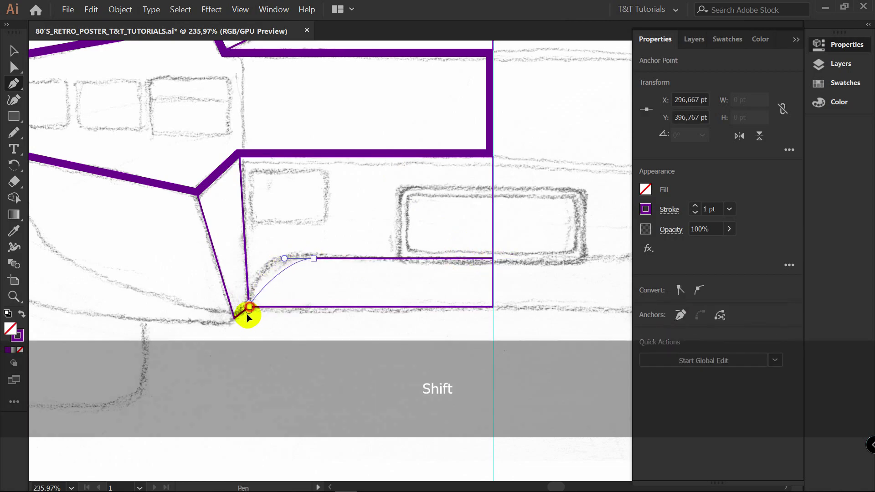
pyautogui.moveTo(234, 345)
pyautogui.mouseDown()
pyautogui.moveTo(242, 343)
pyautogui.moveTo(240, 351)
pyautogui.mouseUp()
pyautogui.press('v')
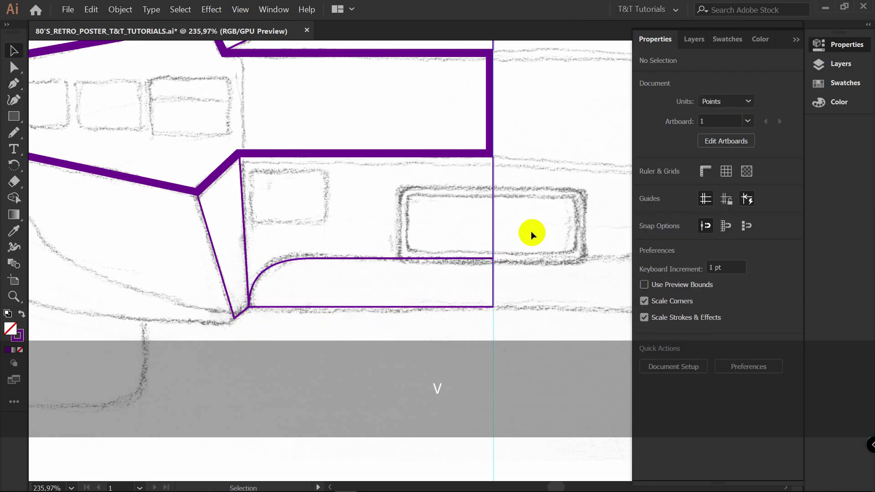
# - Select the center panel and the curved path, separate the lower recess area with Shape Builder, and deselect
pyautogui.moveTo(532, 266); pyautogui.dragTo(390, 336)
pyautogui.hotkey('shift', 'm')
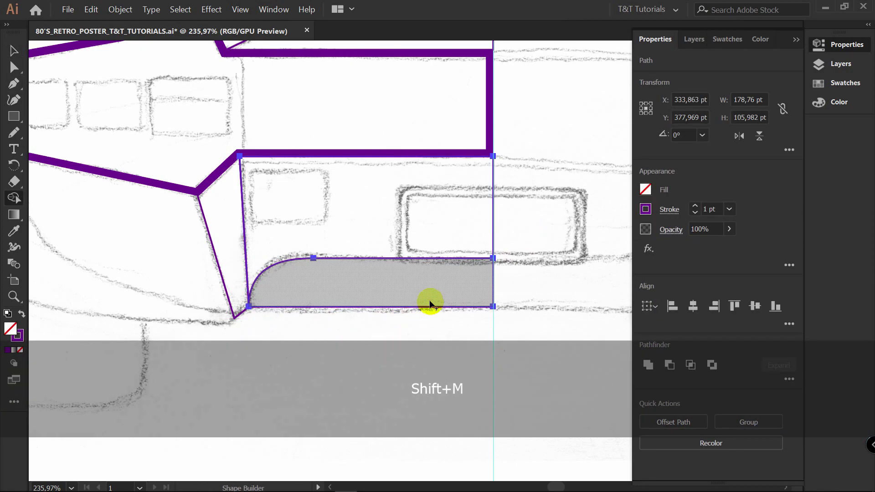
pyautogui.click(356, 276)
pyautogui.press('v')
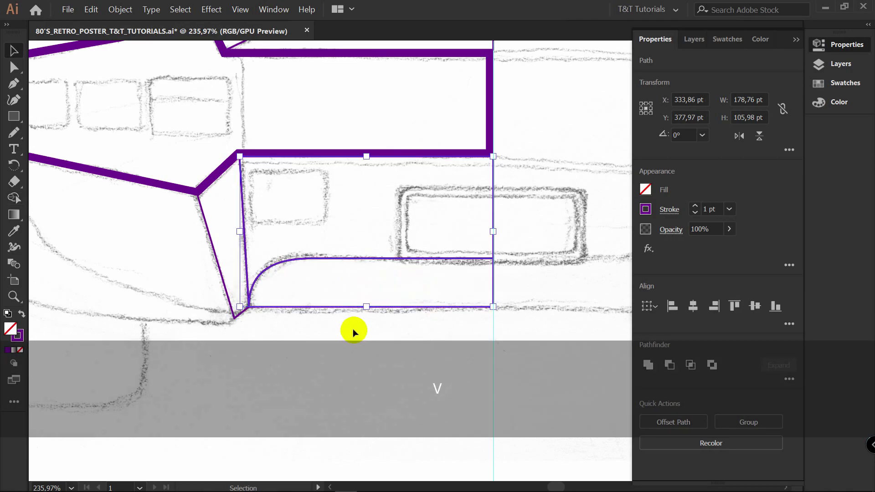
pyautogui.click(353, 329)
# - Try moving the curved lower recess shape away from the center panel, undo the move, and deselect
pyautogui.moveTo(398, 259); pyautogui.dragTo(409, 302)
pyautogui.hotkey('ctrl', 'z')
pyautogui.hotkey('ctrl', 'z')
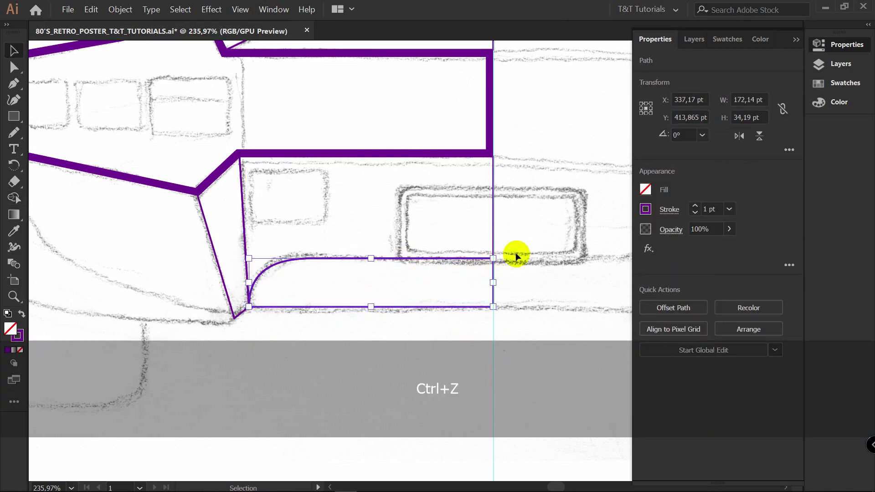
pyautogui.click(541, 245)
# - Trace the inner bumper area as a closed Pen shape, curving from the rear panel's outer lower corner to the strut's tip and back via the strut's upper corner
pyautogui.press('p')
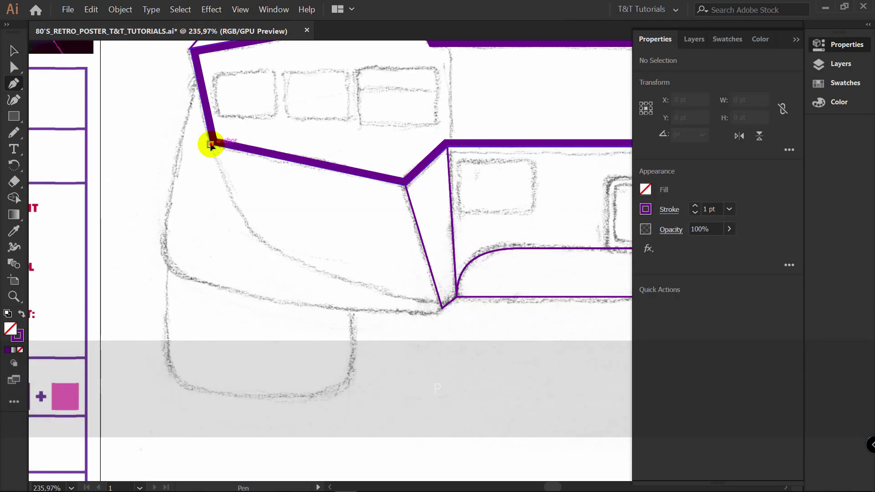
pyautogui.moveTo(211, 145); pyautogui.dragTo(222, 183)
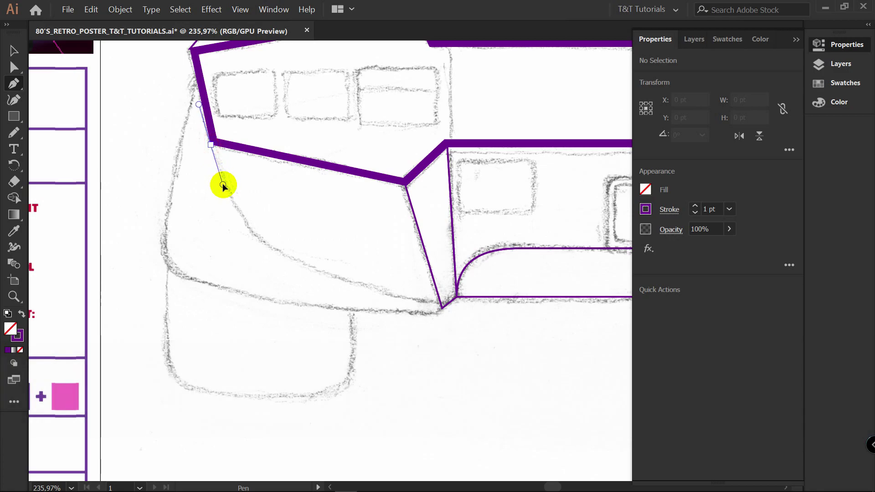
pyautogui.moveTo(442, 308); pyautogui.dragTo(356, 195)
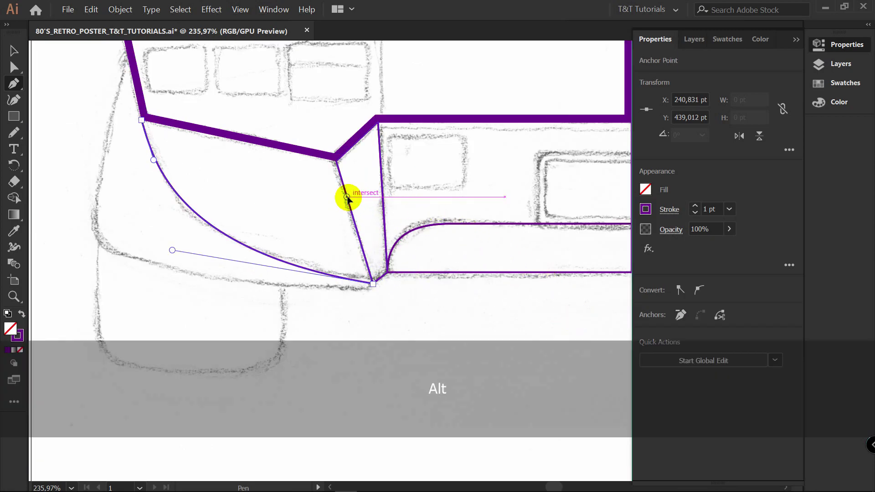
pyautogui.moveTo(346, 197); pyautogui.dragTo(347, 197)
pyautogui.click(336, 161)
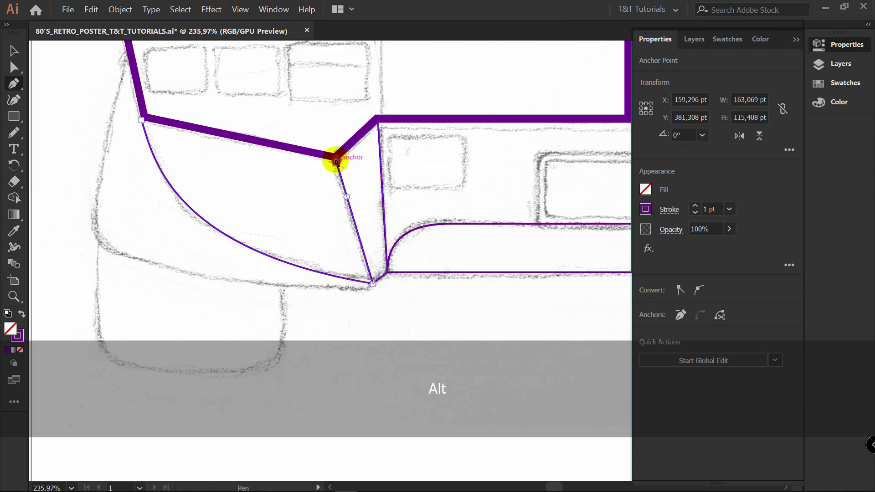
pyautogui.click(142, 119)
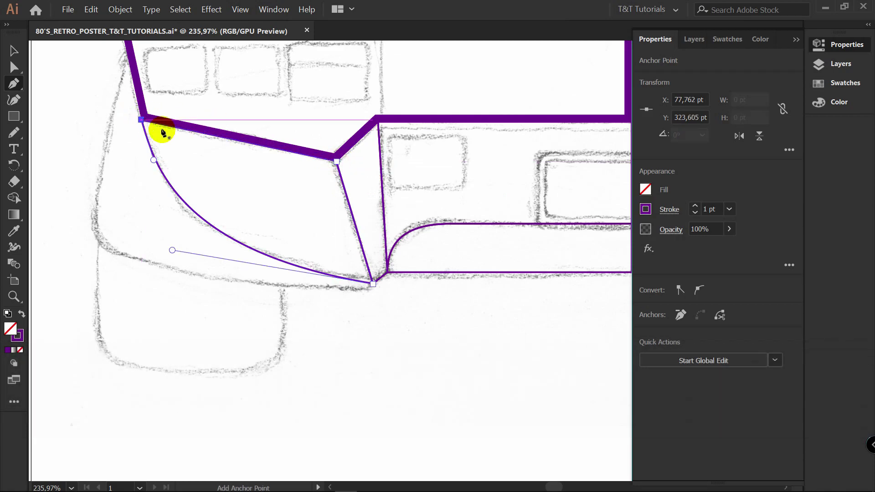
pyautogui.keyDown('ctrl'); pyautogui.click(382, 293); pyautogui.keyUp('ctrl')
# - Trace the outer bumper contour as a closed Pen shape from the rear panel's outer edge around the curved lower corner to the strut's tip
pyautogui.scroll(2, 233, 137)
pyautogui.moveTo(233, 90); pyautogui.dragTo(223, 126)
pyautogui.moveTo(201, 305); pyautogui.dragTo(223, 352)
pyautogui.moveTo(511, 366); pyautogui.dragTo(454, 292)
pyautogui.click(460, 286)
pyautogui.moveTo(295, 100); pyautogui.dragTo(382, 197)
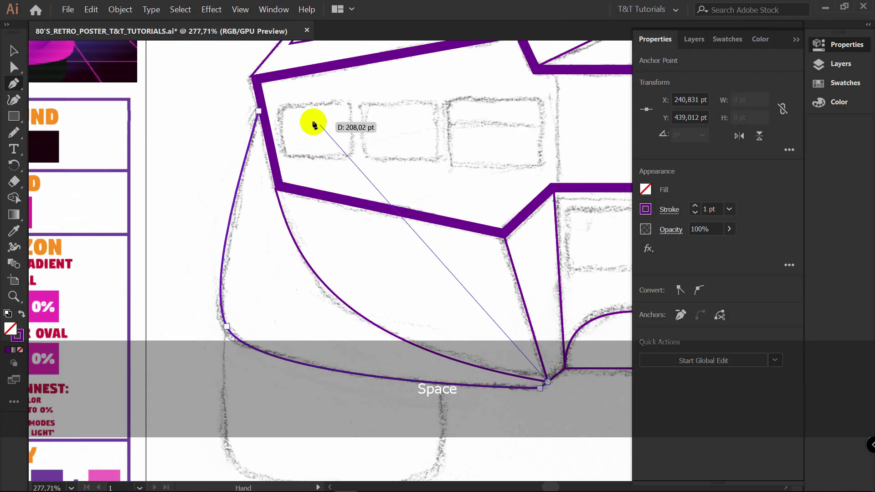
pyautogui.click(259, 111)
pyautogui.press('v')
pyautogui.click(546, 324)
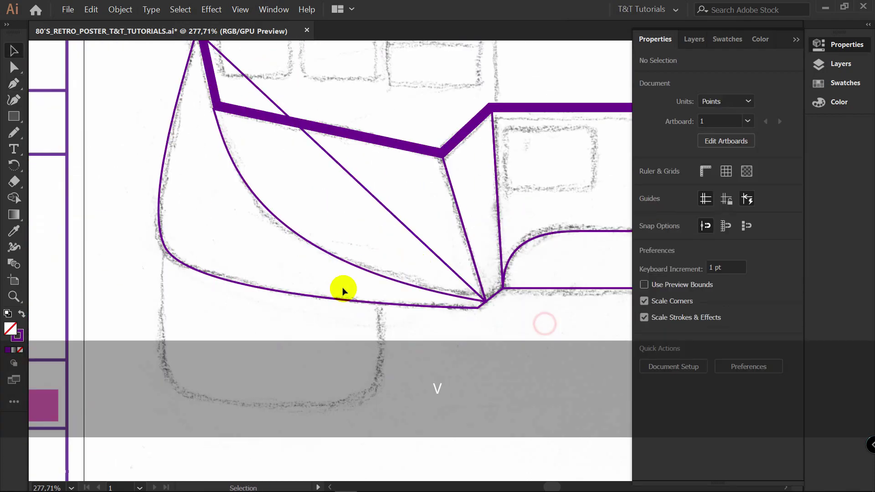
# - Draw a rectangle over the central part of the rear panel, from its inner bend to the guide
pyautogui.moveTo(248, 190); pyautogui.dragTo(231, 243)
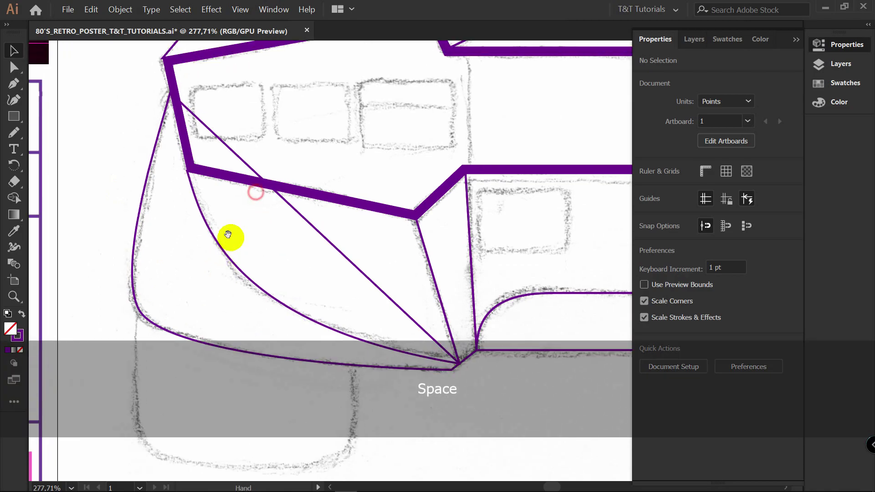
pyautogui.moveTo(453, 255); pyautogui.dragTo(352, 215)
pyautogui.moveTo(367, 132); pyautogui.dragTo(601, 224)
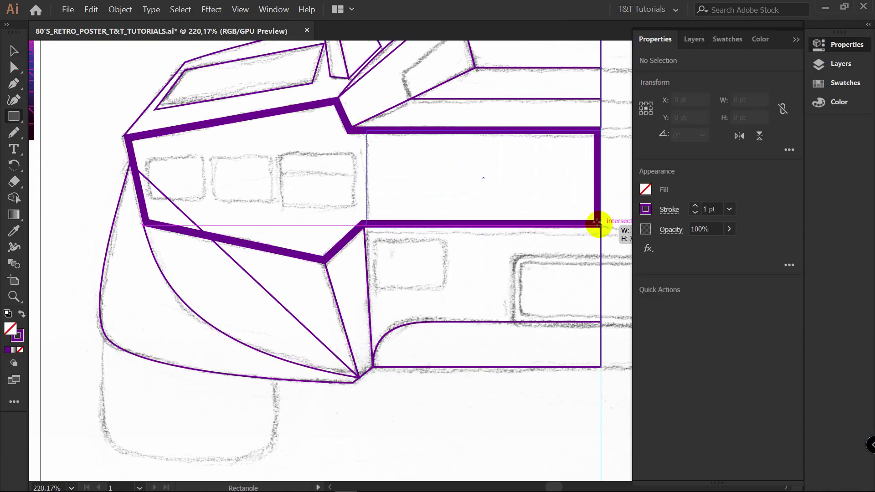
# - Draw a rectangle about 40 × 32 pt over the outermost sketched light and round its corners to about 5.7 pt
pyautogui.press('z')
pyautogui.moveTo(262, 180); pyautogui.dragTo(329, 183)
pyautogui.press('m')
pyautogui.moveTo(222, 180); pyautogui.dragTo(303, 245)
pyautogui.press('v')
pyautogui.moveTo(297, 188); pyautogui.dragTo(295, 191)
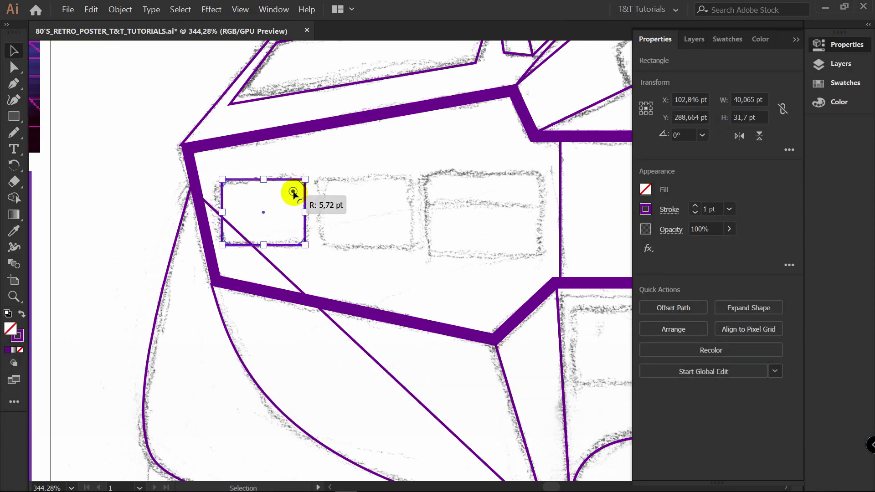
# - Duplicate the rounded light horizontally, repeat the copy for a third light, and deselect
pyautogui.moveTo(295, 193); pyautogui.dragTo(403, 196)
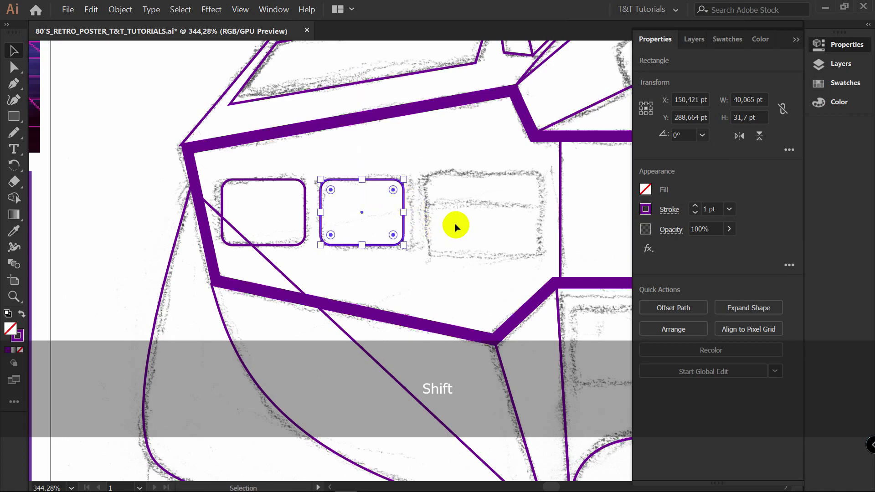
pyautogui.hotkey('ctrl', 'd')
pyautogui.click(458, 266)
# - Scale the three lights up slightly together, and copy one onto the sketched square in the center panel, widened to fit
pyautogui.moveTo(451, 164); pyautogui.dragTo(303, 190)
pyautogui.moveTo(507, 176); pyautogui.dragTo(520, 171)
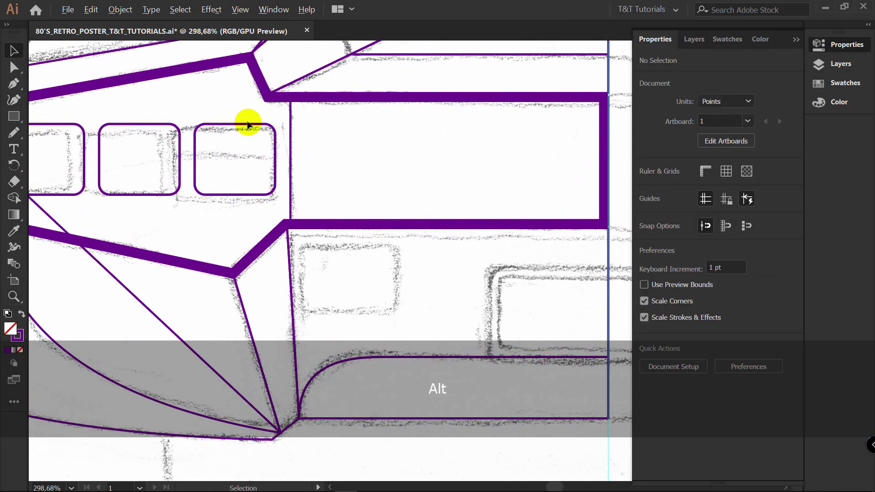
pyautogui.moveTo(248, 124); pyautogui.dragTo(358, 247)
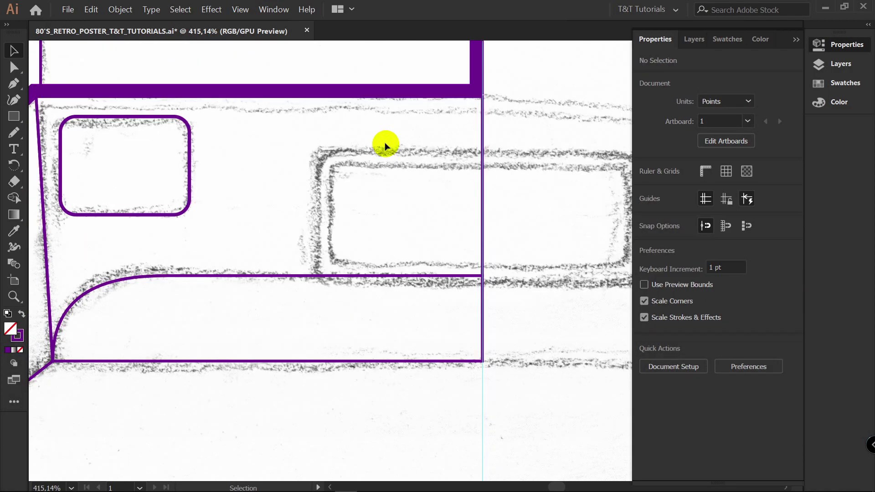
# - Draw a rectangle about 66 × 54 pt over the license plate recess up to the guide, and round its two outer corners to about 5.7 pt
pyautogui.press('m')
pyautogui.moveTo(481, 149); pyautogui.dragTo(317, 284)
pyautogui.press('a')
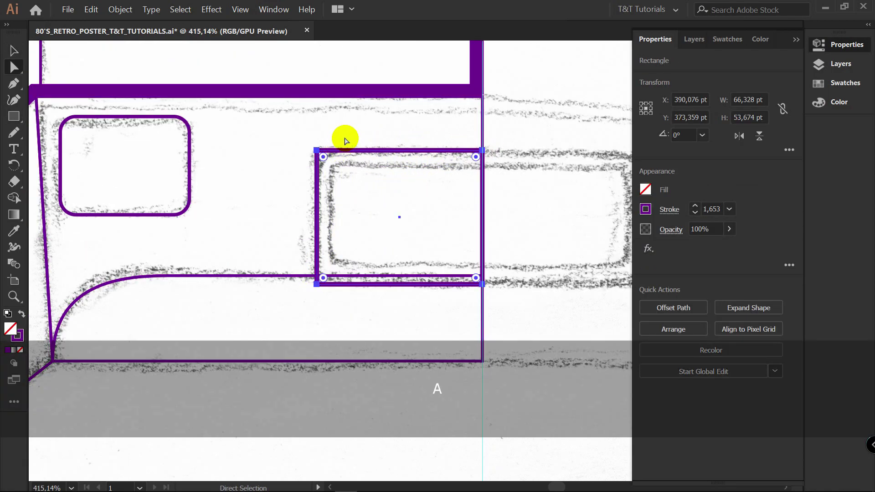
pyautogui.click(317, 151)
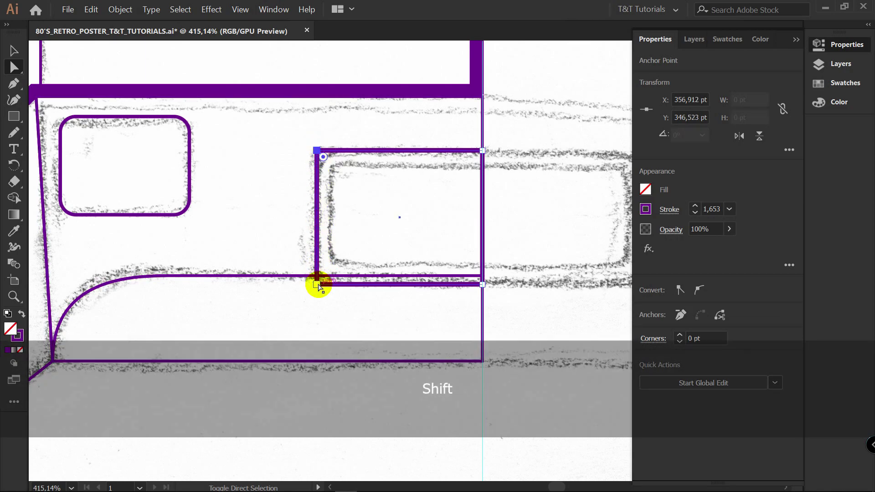
pyautogui.keyDown('shift'); pyautogui.click(317, 284); pyautogui.keyUp('shift')
pyautogui.moveTo(323, 157); pyautogui.dragTo(332, 168)
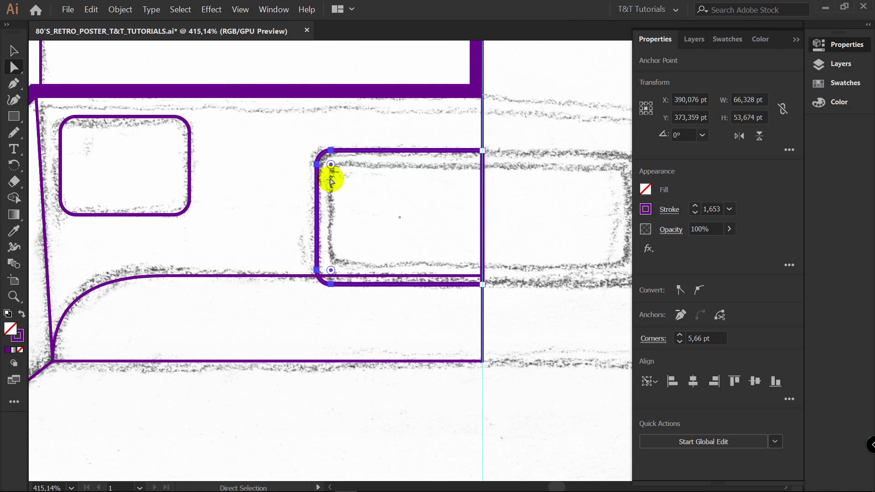
pyautogui.press('v')
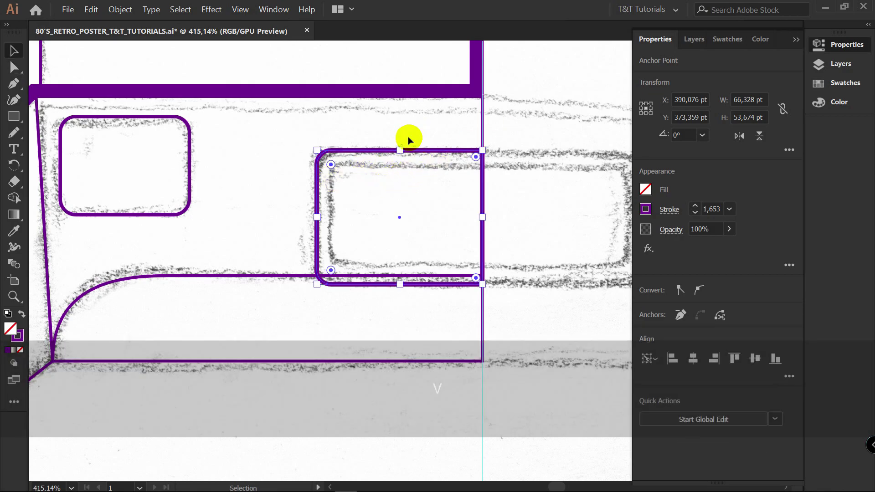
pyautogui.click(536, 130)
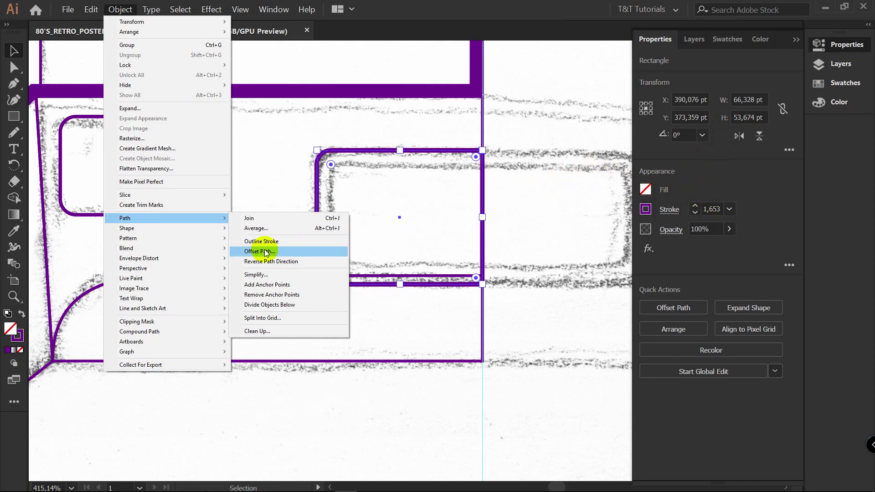
# - Apply Offset Path of -5 pt with miter joins to the plate recess rectangle
pyautogui.click(291, 253)
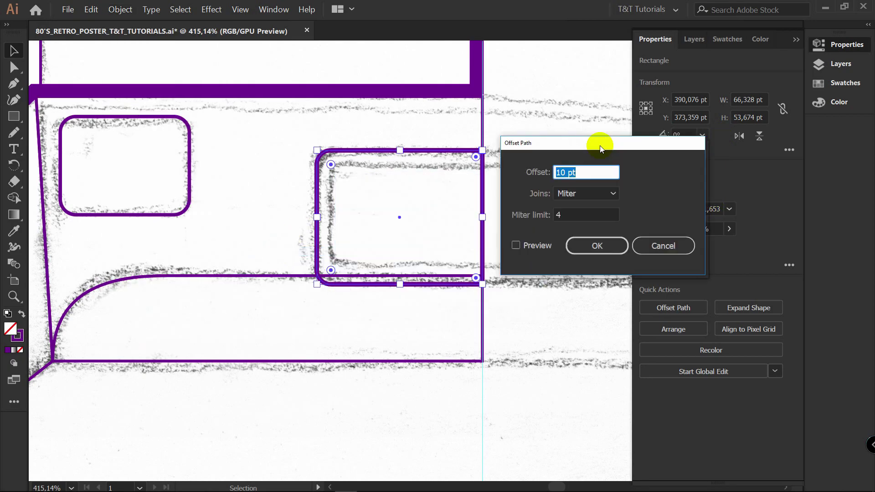
pyautogui.click(517, 245)
pyautogui.doubleClick(566, 172)
pyautogui.write('-5')
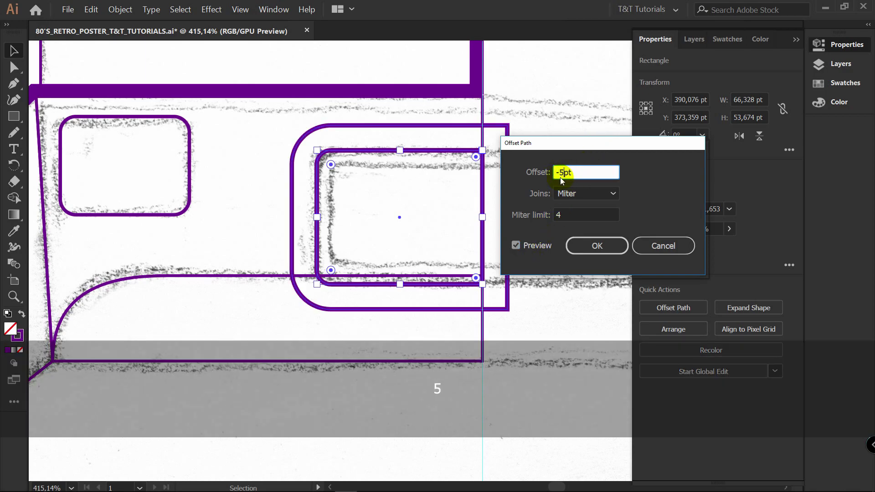
pyautogui.click(538, 245)
pyautogui.click(538, 245)
pyautogui.click(597, 246)
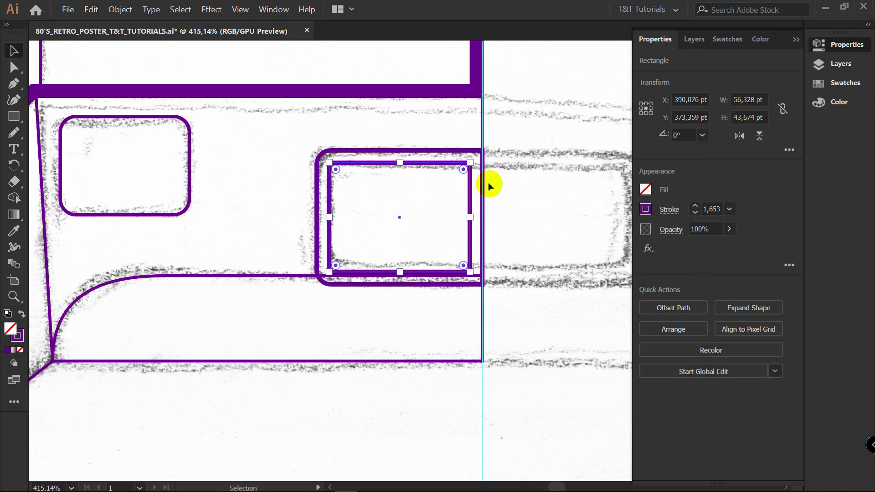
# - Stretch the inset plate rectangle to the guide and round its two corners away from the guide
pyautogui.moveTo(473, 217); pyautogui.dragTo(477, 220)
pyautogui.press('a')
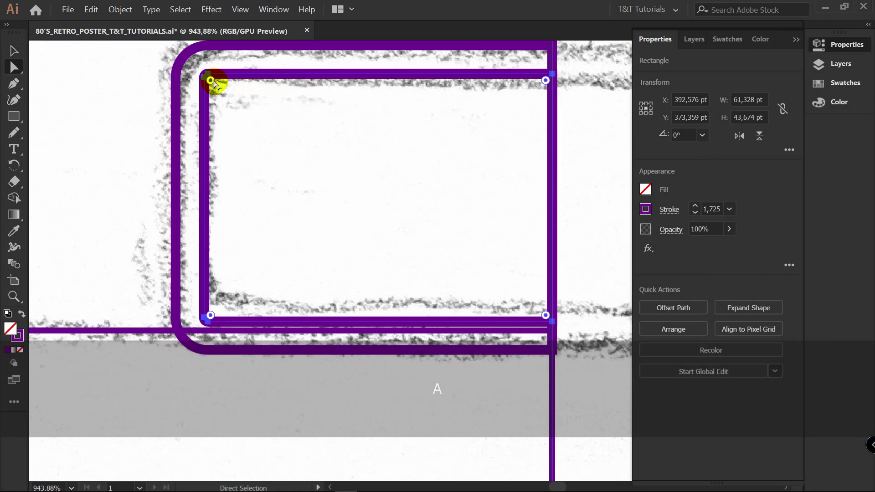
pyautogui.press('shift')
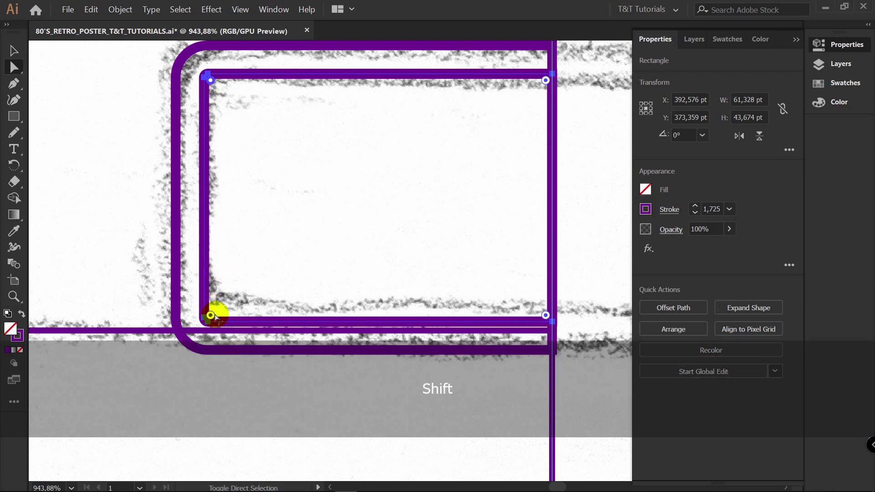
pyautogui.moveTo(213, 316); pyautogui.dragTo(220, 310)
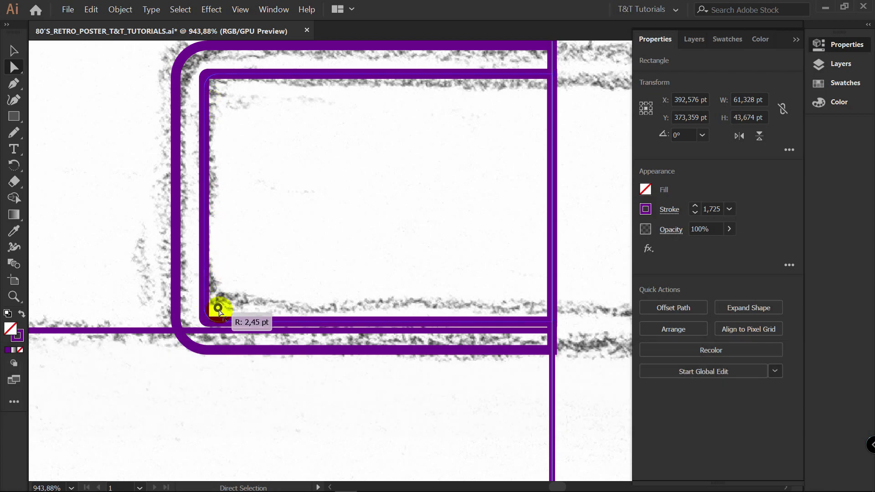
pyautogui.moveTo(220, 310); pyautogui.dragTo(221, 306)
pyautogui.press('v')
# - Offset the inner plate rectangle by -5 pt again, extend the new one to the guide, and round its two outer corners
pyautogui.click(675, 308)
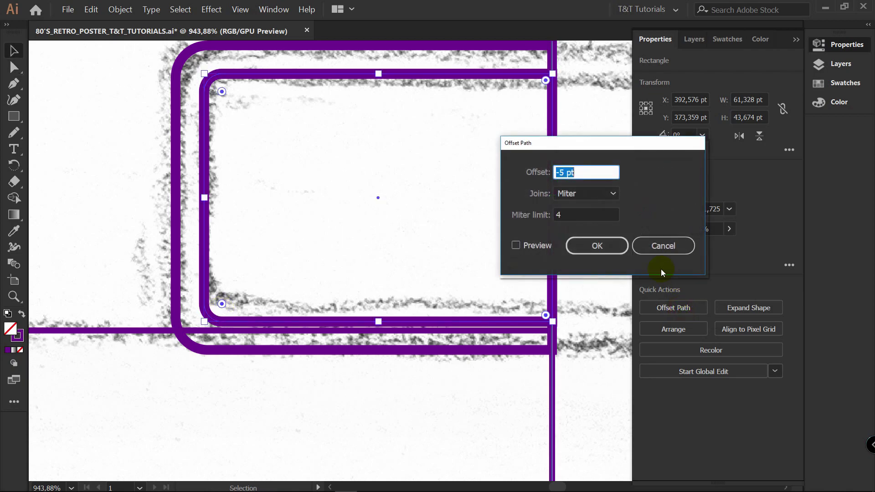
pyautogui.click(614, 249)
pyautogui.press('a')
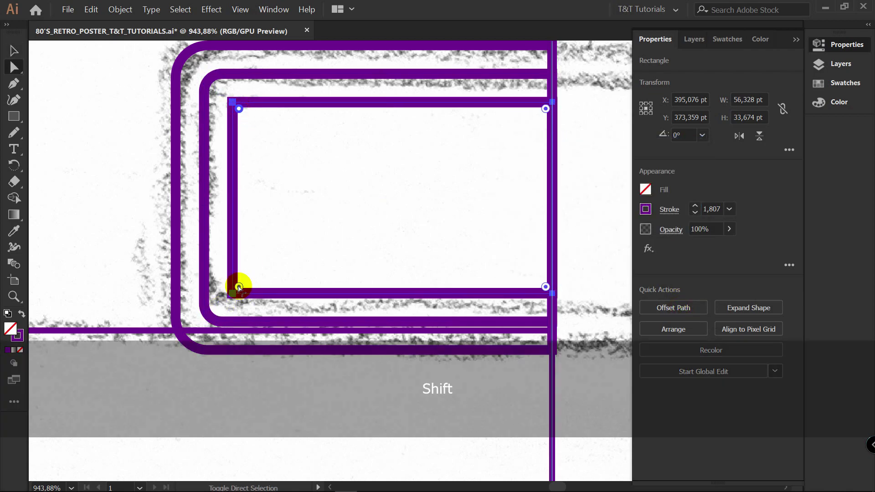
pyautogui.moveTo(240, 287); pyautogui.dragTo(255, 280)
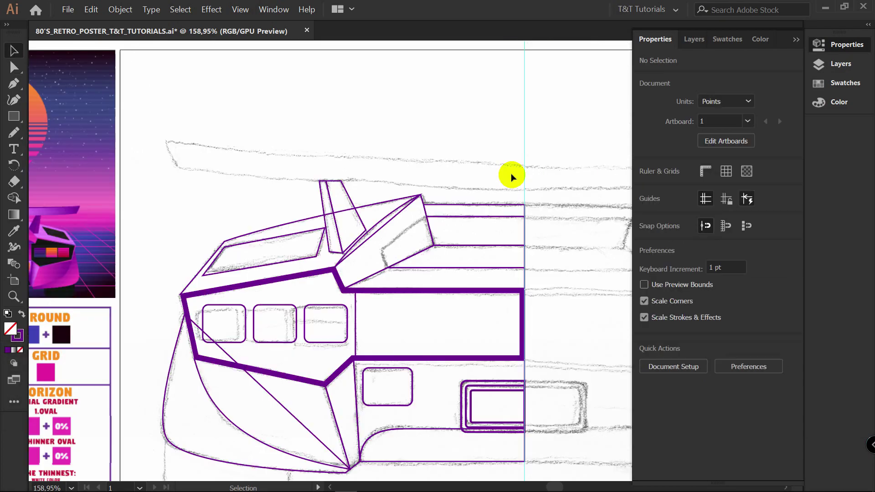
# - Trace the spoiler's lower edge as a curve about 364 pt wide from the guide to the outer tip, and copy it about 26 pt upward
pyautogui.press('p')
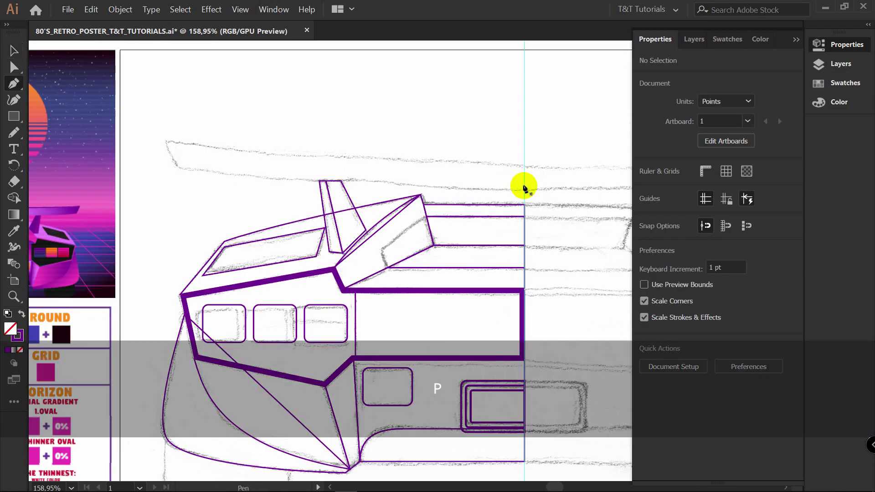
pyautogui.moveTo(467, 189); pyautogui.dragTo(500, 194)
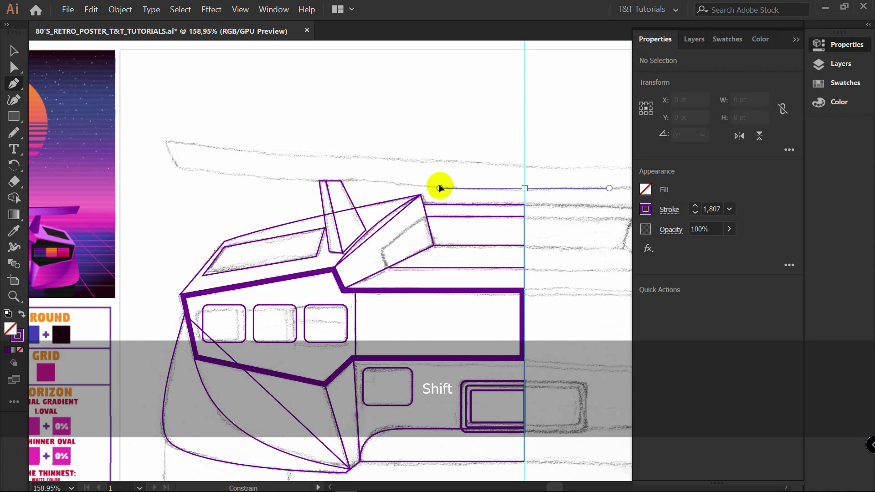
pyautogui.moveTo(438, 184); pyautogui.dragTo(439, 187)
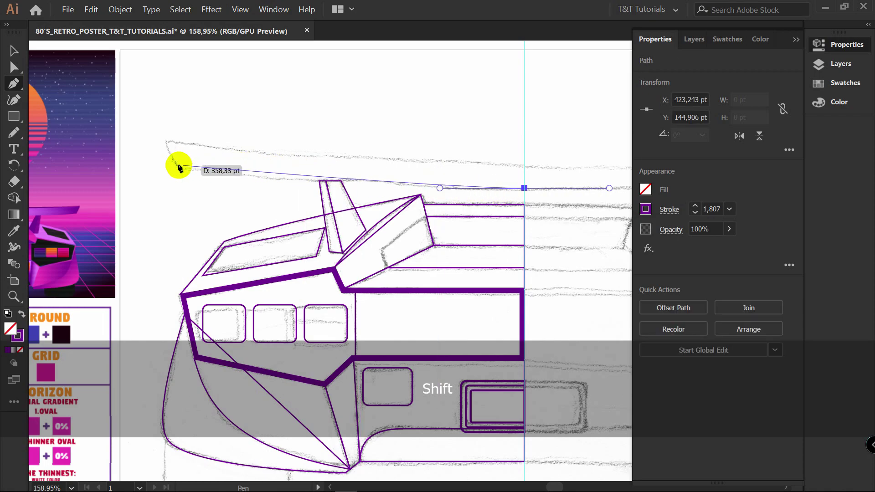
pyautogui.moveTo(177, 167); pyautogui.dragTo(120, 156)
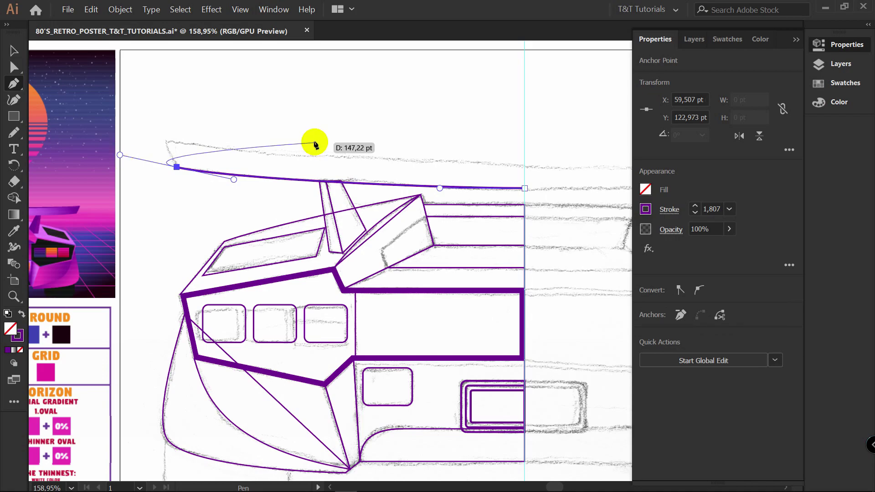
pyautogui.press('v')
pyautogui.moveTo(401, 186); pyautogui.dragTo(402, 162)
pyautogui.moveTo(403, 162); pyautogui.dragTo(403, 162)
# - Close the spoiler outline by connecting the two curves with straight segments at the outer tip and at the guide
pyautogui.press('p')
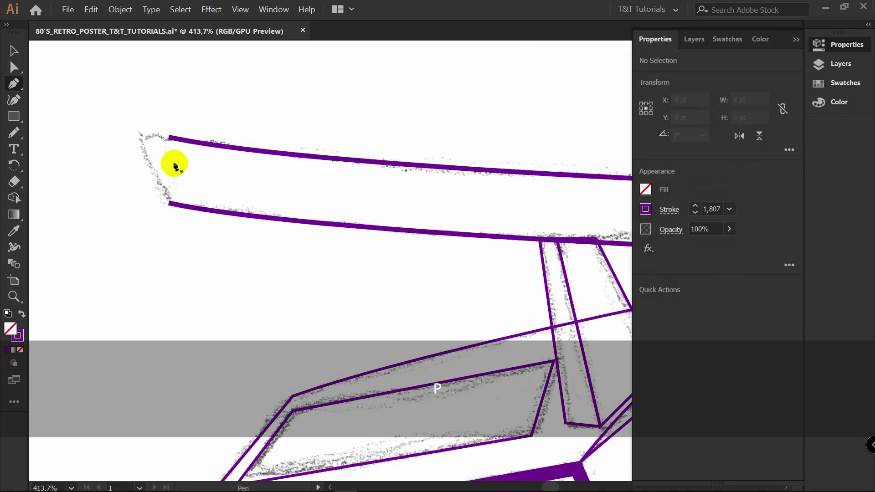
pyautogui.click(169, 203)
pyautogui.click(169, 137)
pyautogui.press('v')
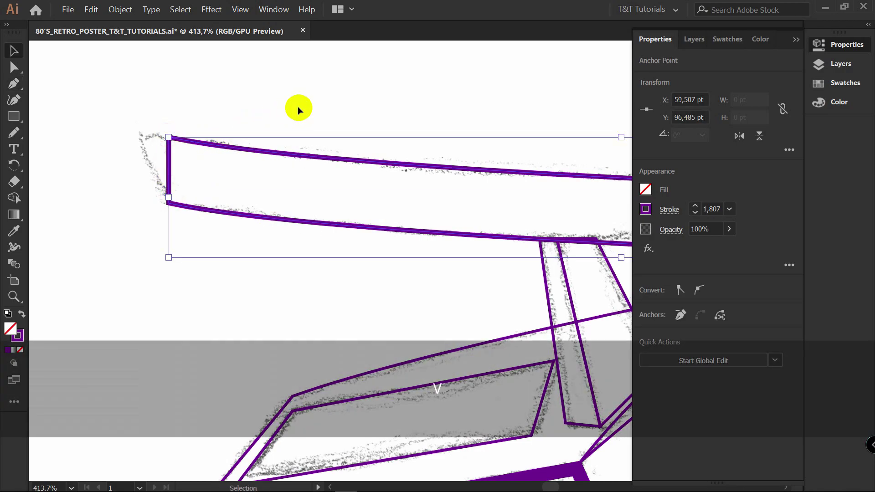
pyautogui.click(298, 107)
pyautogui.press('z')
pyautogui.moveTo(386, 109); pyautogui.dragTo(287, 130)
pyautogui.click(417, 180)
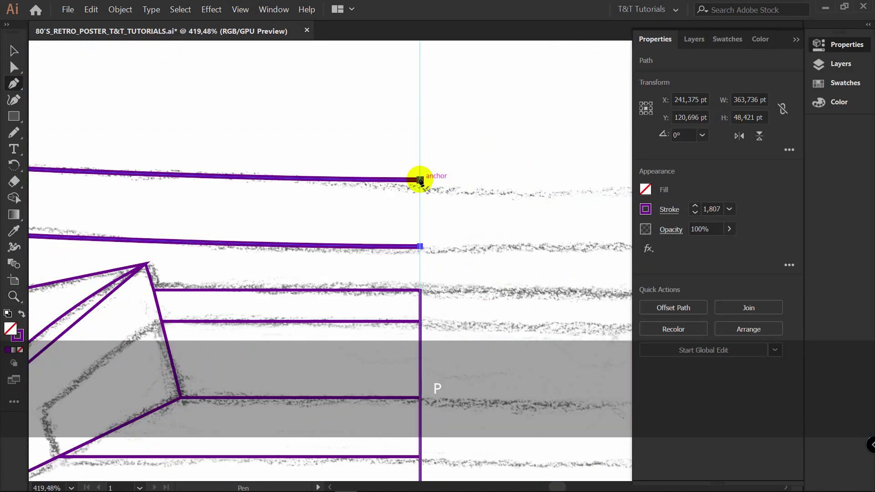
pyautogui.click(417, 245)
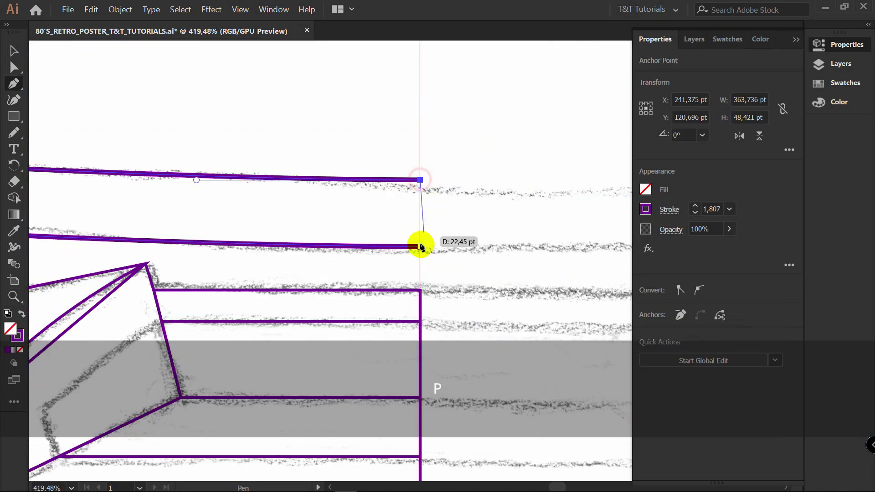
pyautogui.press('v')
# - Draw a rectangle over the sketched left wheel, partly overlapping the fender, and round its corners
pyautogui.press('z')
pyautogui.moveTo(484, 200); pyautogui.dragTo(346, 196)
pyautogui.press('m')
pyautogui.moveTo(195, 212); pyautogui.dragTo(333, 344)
pyautogui.moveTo(324, 335); pyautogui.dragTo(330, 310)
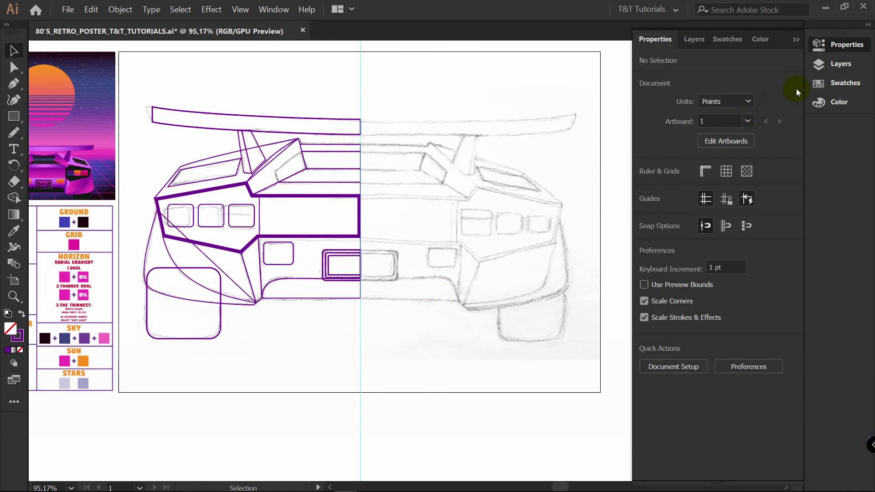
# - Unlock and delete the sketch layer between CAR and REFERENCE, and make the CAR layer active
pyautogui.click(819, 63)
pyautogui.click(732, 154)
pyautogui.click(618, 157)
pyautogui.moveTo(667, 170); pyautogui.dragTo(781, 473)
pyautogui.click(730, 88)
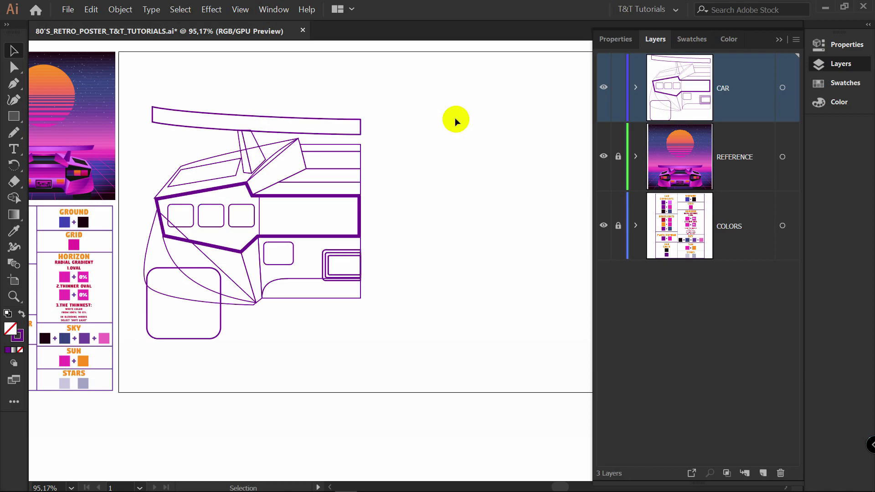
# - Try to mirror a copy of all CAR layer artwork across the vertical axis at the spoiler's centre end, and delete that copy
pyautogui.click(782, 88)
pyautogui.press('o')
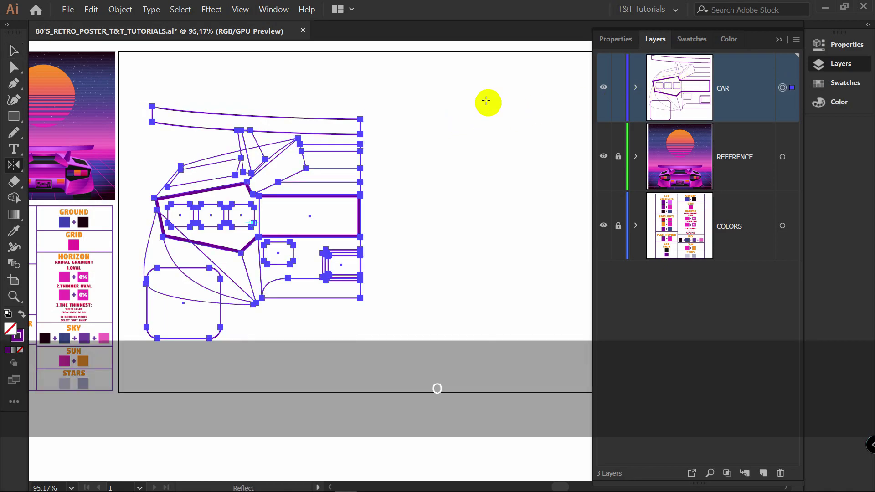
pyautogui.press('alt')
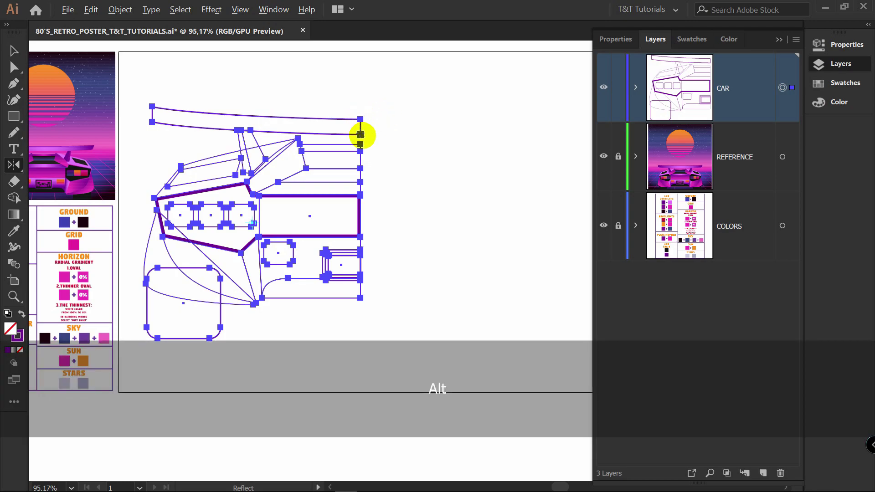
pyautogui.keyDown('alt'); pyautogui.click(360, 119); pyautogui.keyUp('alt')
pyautogui.click(341, 307)
pyautogui.moveTo(447, 130); pyautogui.dragTo(712, 121)
pyautogui.click(634, 329)
pyautogui.press('v')
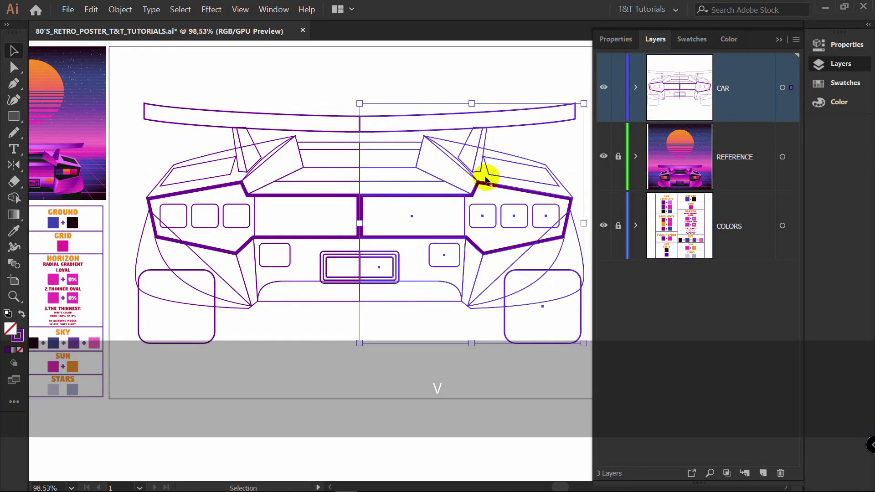
pyautogui.press('Delete')
# - Select all anchor points along the half car's centre edge and open their properties
pyautogui.press('a')
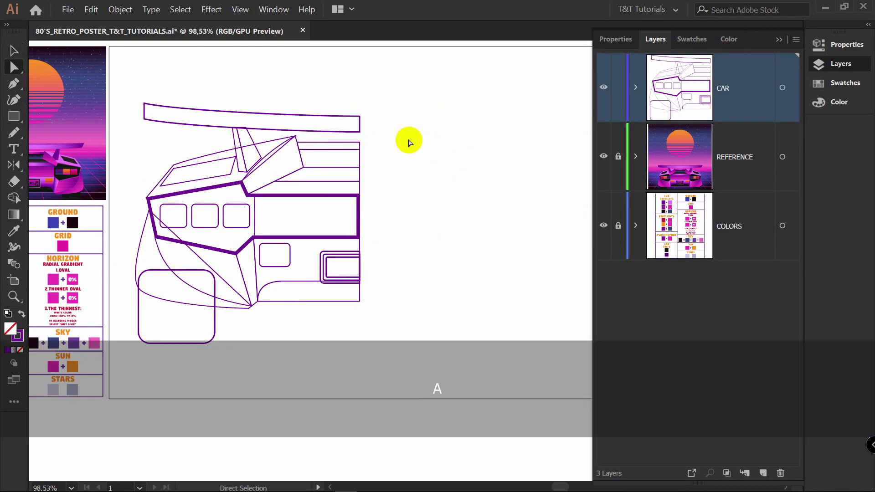
pyautogui.moveTo(386, 92); pyautogui.dragTo(354, 338)
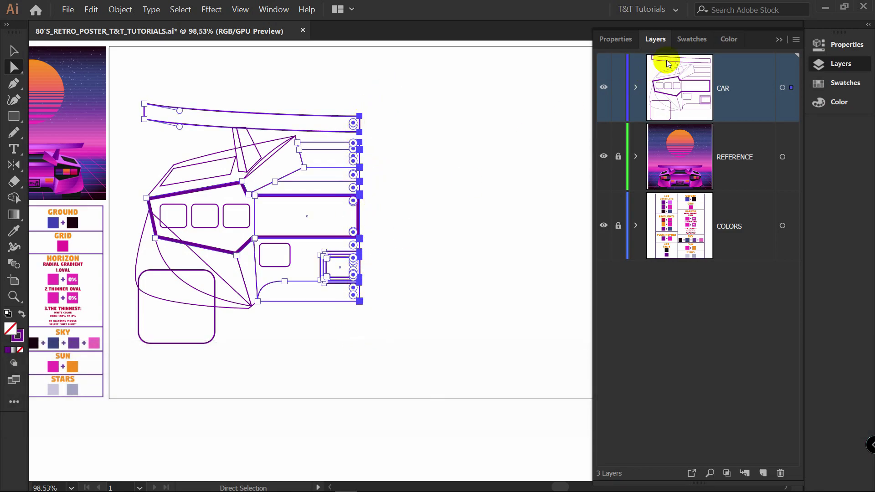
pyautogui.click(844, 45)
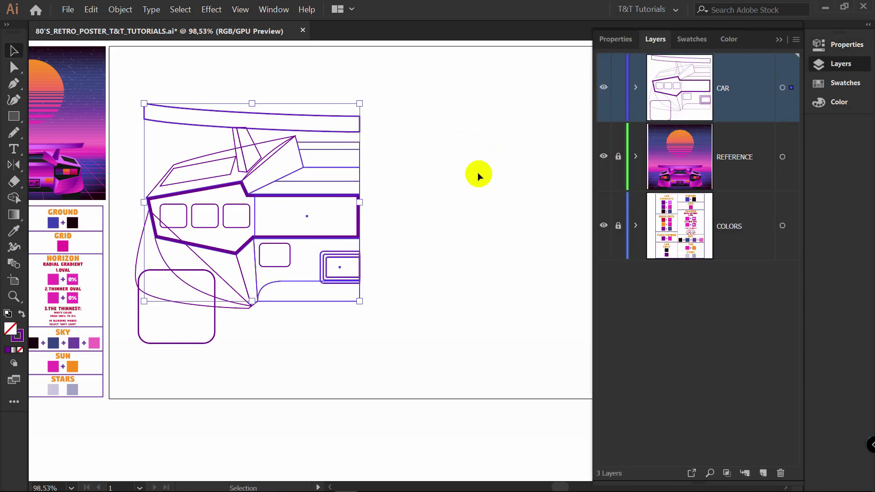
# - Select the whole half car and reflect a copy across the vertical axis from the spoiler's upper anchor on the centre line
pyautogui.click(490, 149)
pyautogui.moveTo(428, 94); pyautogui.dragTo(121, 404)
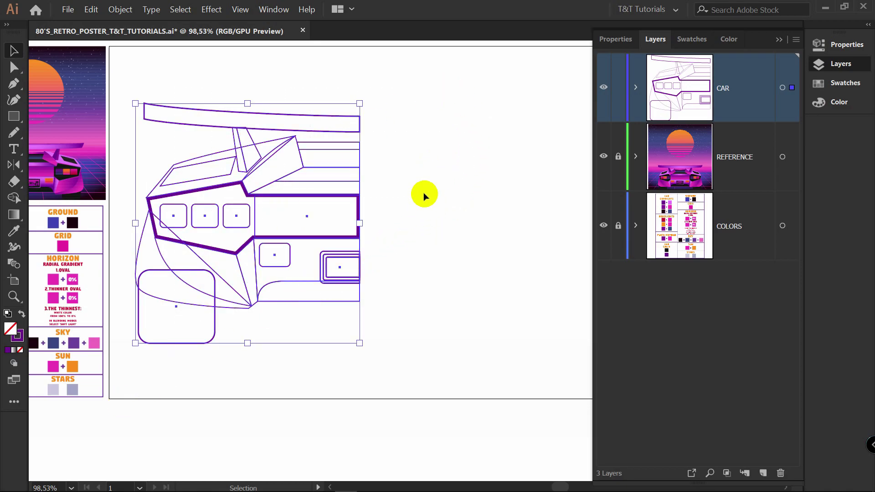
pyautogui.press('o')
pyautogui.keyDown('alt'); pyautogui.click(359, 115); pyautogui.keyUp('alt')
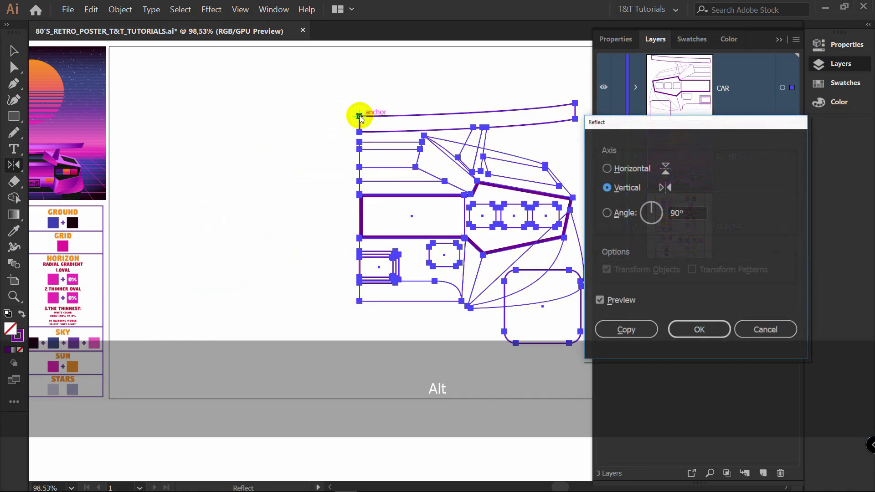
pyautogui.click(631, 329)
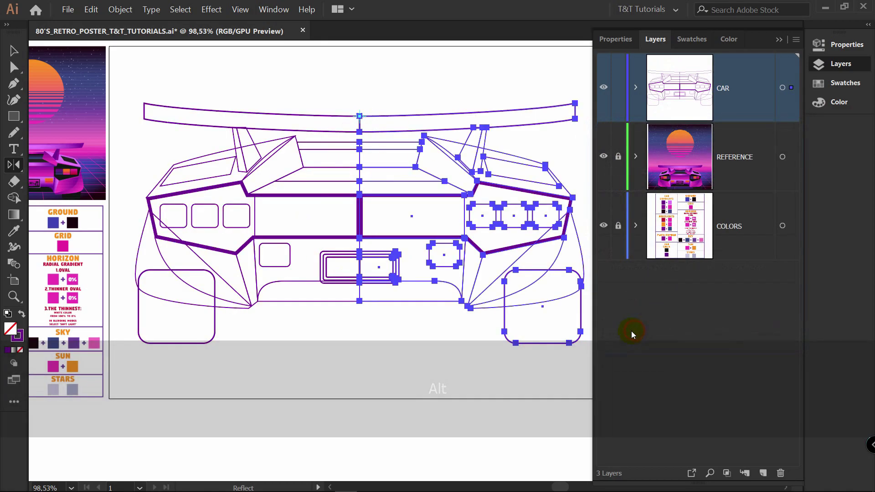
pyautogui.press('v')
# - Merge the left and right spoiler halves into one shape with the Shape Builder
pyautogui.scroll(2, 414, 119)
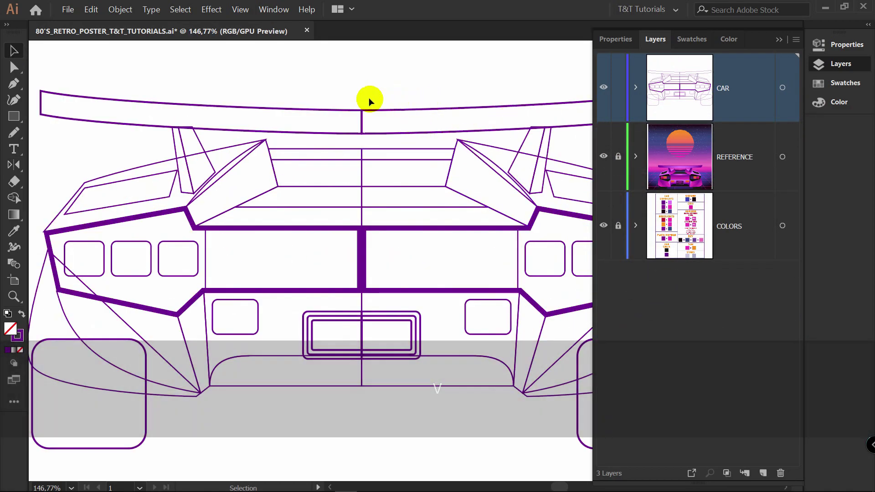
pyautogui.moveTo(340, 97); pyautogui.dragTo(395, 137)
pyautogui.hotkey('shift', 'm')
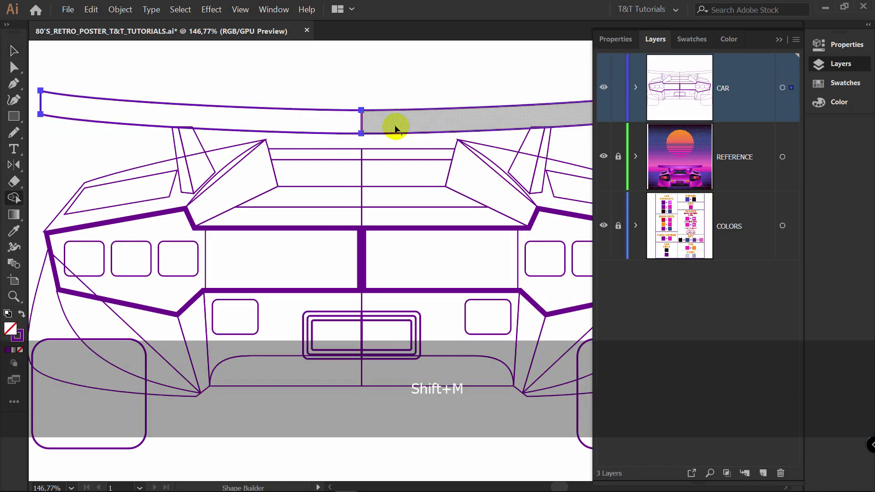
pyautogui.moveTo(387, 121); pyautogui.dragTo(336, 117)
pyautogui.press('v')
# - Merge the two halves of the narrow top strip above the rear window with the Shape Builder
pyautogui.scroll(2, 378, 153)
pyautogui.click(370, 149)
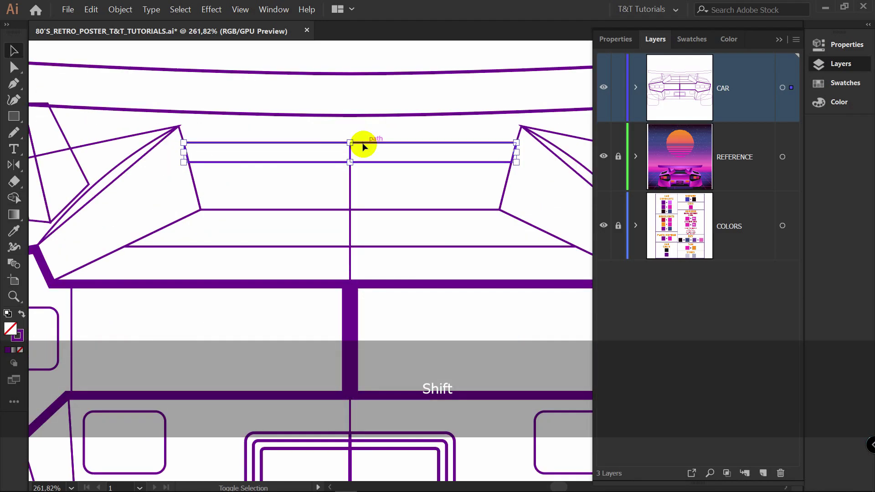
pyautogui.hotkey('shift', 'm')
pyautogui.moveTo(328, 147); pyautogui.dragTo(373, 150)
pyautogui.click(381, 176)
# - Merge the left and right halves of the bands below the rear window with the Shape Builder
pyautogui.press('v')
pyautogui.moveTo(389, 215)
pyautogui.mouseDown()
pyautogui.moveTo(329, 230)
pyautogui.moveTo(374, 232)
pyautogui.moveTo(320, 264)
pyautogui.moveTo(397, 264)
pyautogui.mouseUp()
pyautogui.hotkey('shift', 'm')
pyautogui.press('v')
pyautogui.hotkey('shift', 'm')
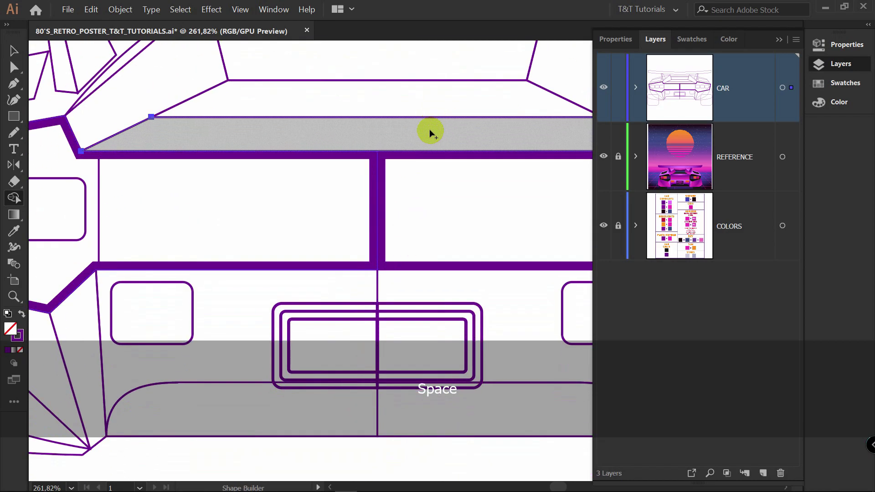
pyautogui.moveTo(430, 134); pyautogui.dragTo(421, 88)
# - Select both halves of the thick tail light frame and merge them across the centre line with the Shape Builder
pyautogui.press('v')
pyautogui.click(90, 157)
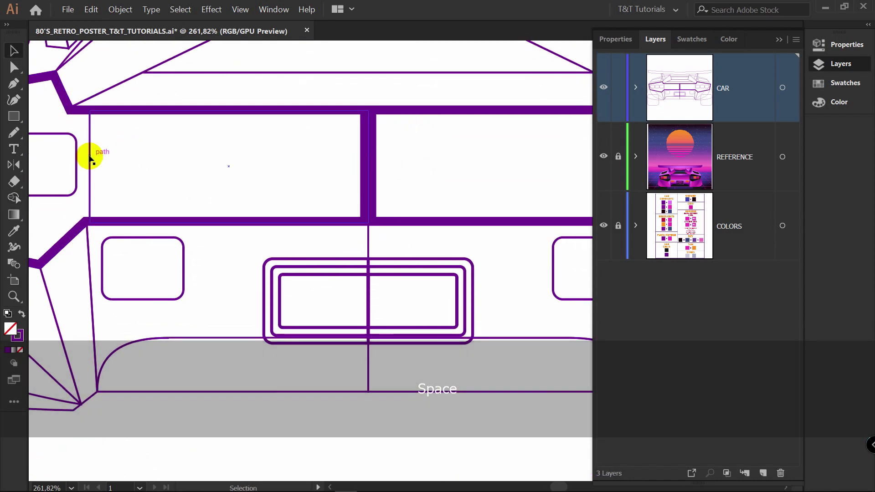
pyautogui.click(89, 157)
pyautogui.click(71, 111)
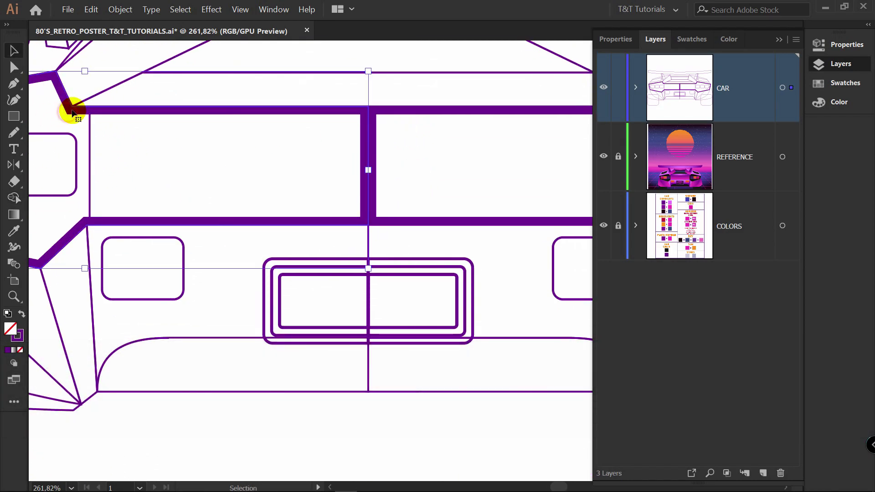
pyautogui.press('space')
pyautogui.moveTo(337, 136)
pyautogui.mouseDown()
pyautogui.moveTo(180, 168)
pyautogui.moveTo(515, 158)
pyautogui.mouseUp()
pyautogui.click(464, 139)
pyautogui.press('space')
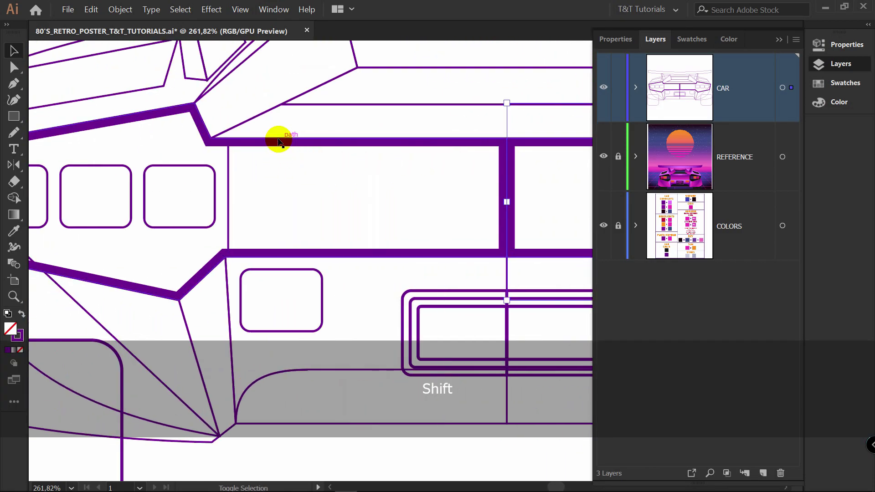
pyautogui.keyDown('shift'); pyautogui.click(279, 138); pyautogui.keyUp('shift')
pyautogui.press('space')
pyautogui.moveTo(404, 150); pyautogui.dragTo(292, 148)
pyautogui.hotkey('shift', 'm')
pyautogui.moveTo(319, 190); pyautogui.dragTo(429, 188)
pyautogui.press('v')
# - Merge the two halves of the central panel between the tail lights with the Shape Builder
pyautogui.click(113, 186)
pyautogui.moveTo(397, 163)
pyautogui.mouseDown()
pyautogui.moveTo(212, 145)
pyautogui.moveTo(148, 160)
pyautogui.mouseUp()
pyautogui.keyDown('shift'); pyautogui.click(487, 153); pyautogui.keyUp('shift')
pyautogui.hotkey('shift', 'm')
pyautogui.press('v')
# - Select only the two bumper panel halves around the license plate and merge them with the Shape Builder
pyautogui.click(257, 304)
pyautogui.press('space')
pyautogui.moveTo(257, 306); pyautogui.dragTo(392, 204)
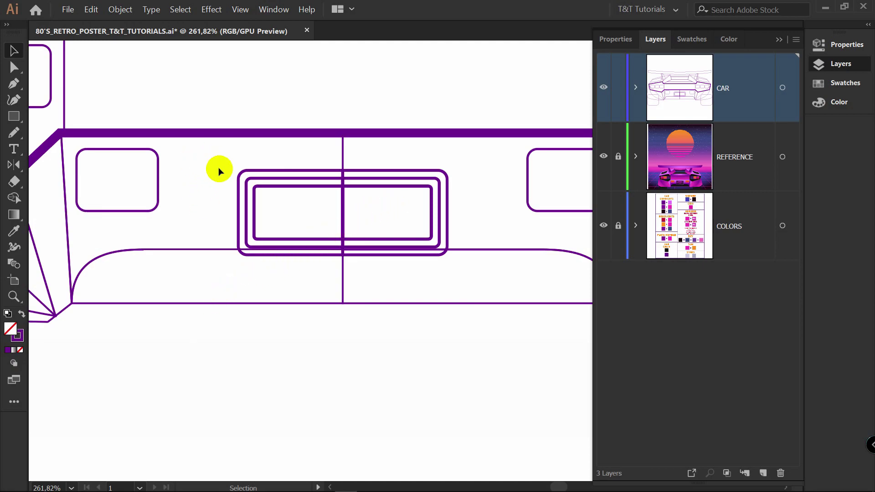
pyautogui.moveTo(192, 334); pyautogui.dragTo(489, 158)
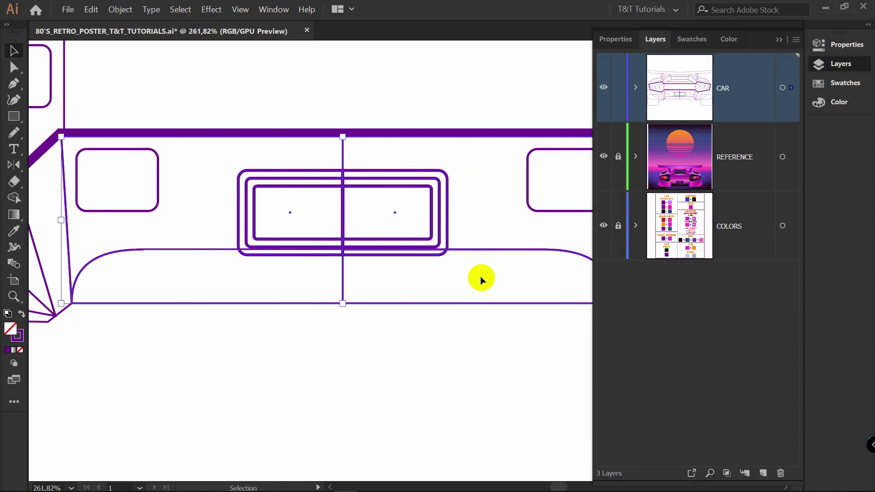
pyautogui.keyDown('shift'); pyautogui.click(275, 197); pyautogui.keyUp('shift')
pyautogui.moveTo(420, 194); pyautogui.dragTo(419, 201)
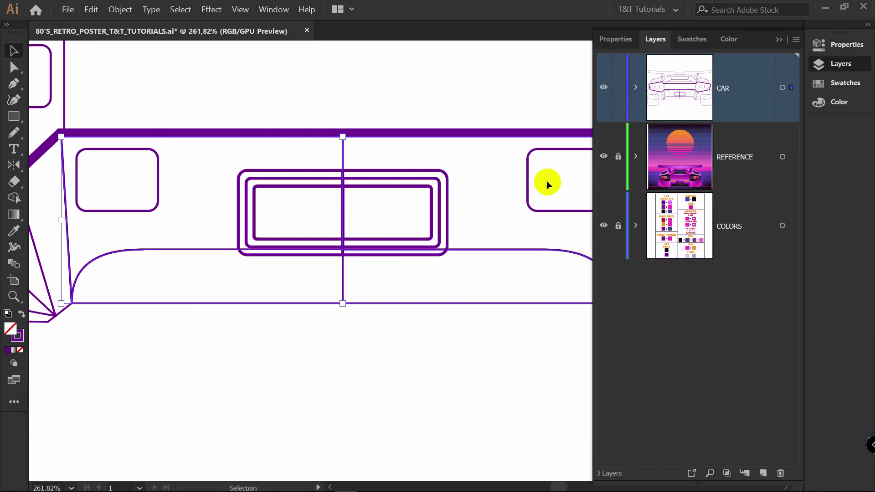
pyautogui.hotkey('shift', 'm')
pyautogui.moveTo(442, 152); pyautogui.dragTo(306, 158)
pyautogui.press('v')
# - Merge the two halves of the outermost license plate rectangle with the Shape Builder
pyautogui.click(460, 317)
pyautogui.moveTo(428, 302); pyautogui.dragTo(437, 263)
pyautogui.click(411, 131)
pyautogui.keyDown('shift'); pyautogui.click(298, 131); pyautogui.keyUp('shift')
pyautogui.hotkey('shift', 'm')
pyautogui.moveTo(362, 138); pyautogui.dragTo(321, 139)
pyautogui.press('v')
# - Merge the two halves of the middle license plate rectangle with the Shape Builder
pyautogui.click(337, 139)
pyautogui.keyDown('shift'); pyautogui.click(377, 140); pyautogui.keyUp('shift')
pyautogui.hotkey('shift', 'm')
pyautogui.moveTo(382, 163)
pyautogui.mouseDown()
pyautogui.moveTo(322, 159)
pyautogui.moveTo(322, 168)
pyautogui.mouseUp()
pyautogui.hotkey('shift', 'm')
pyautogui.press('v')
# - Merge the two halves of the innermost license plate rectangle with the Shape Builder
pyautogui.click(331, 264)
pyautogui.keyDown('shift'); pyautogui.click(385, 263); pyautogui.keyUp('shift')
pyautogui.hotkey('shift', 'm')
pyautogui.moveTo(383, 241); pyautogui.dragTo(324, 242)
pyautogui.press('v')
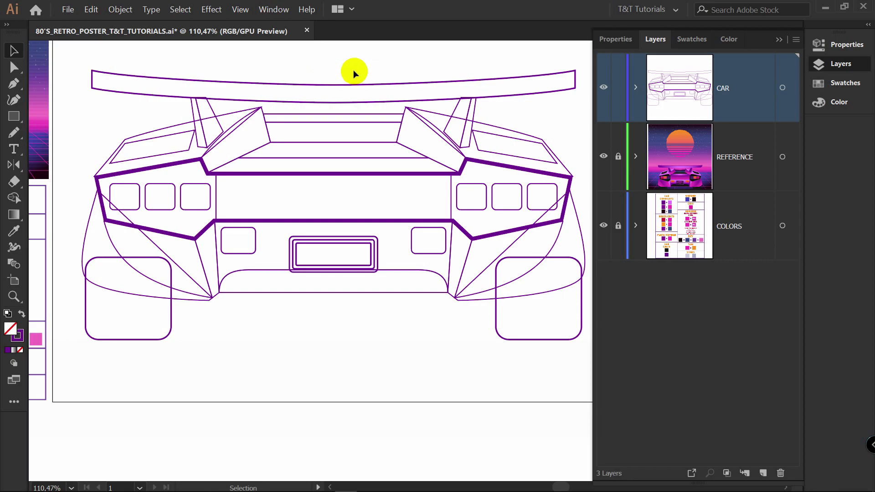
# - Raise the spoiler's upper-left corner anchor and delete the two end anchors of its right half
pyautogui.click(335, 87)
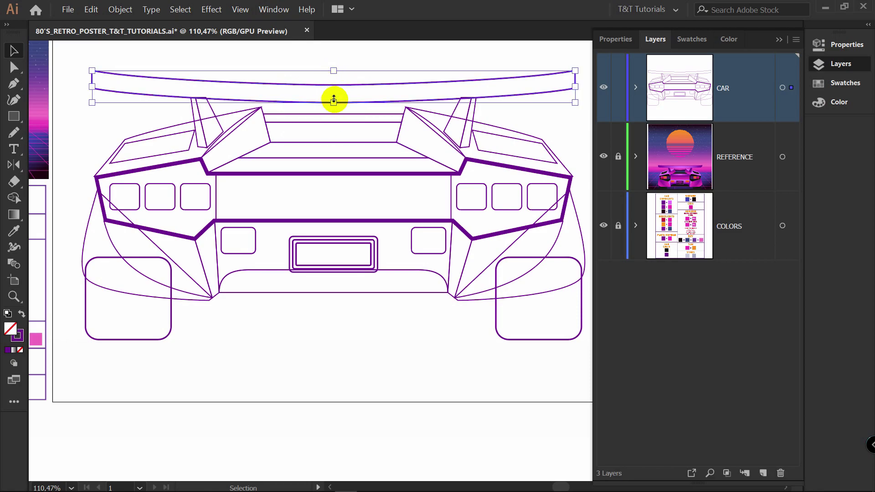
pyautogui.press('a')
pyautogui.moveTo(92, 71); pyautogui.dragTo(92, 57)
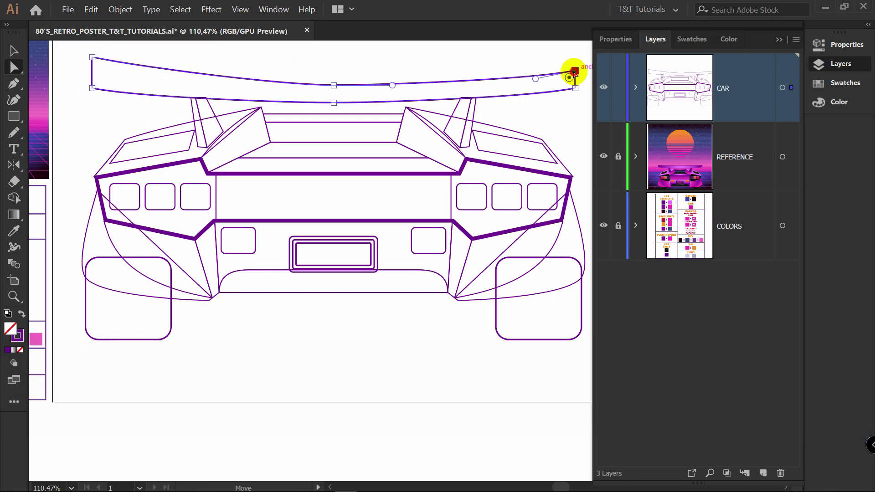
pyautogui.click(574, 72)
pyautogui.keyDown('shift'); pyautogui.click(577, 88); pyautogui.keyUp('shift')
pyautogui.press('Delete')
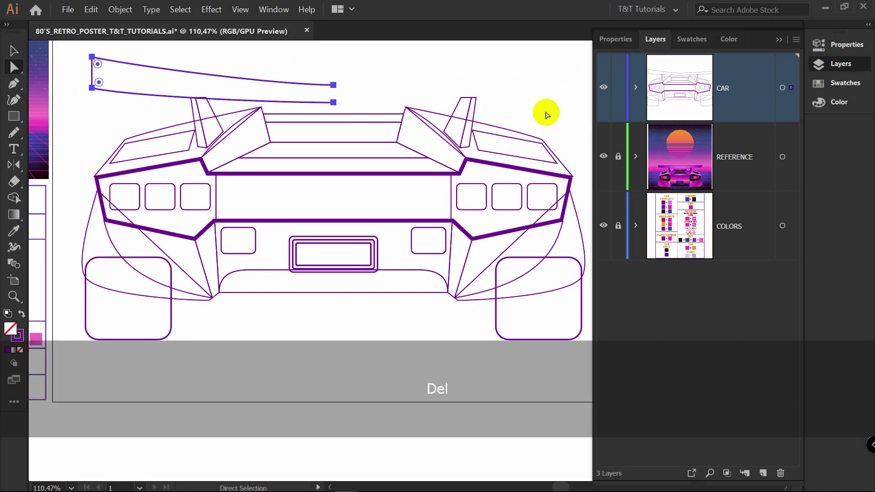
# - Reflect a copy of the spoiler half across the vertical axis through its inner end anchor
pyautogui.press('v')
pyautogui.click(376, 67)
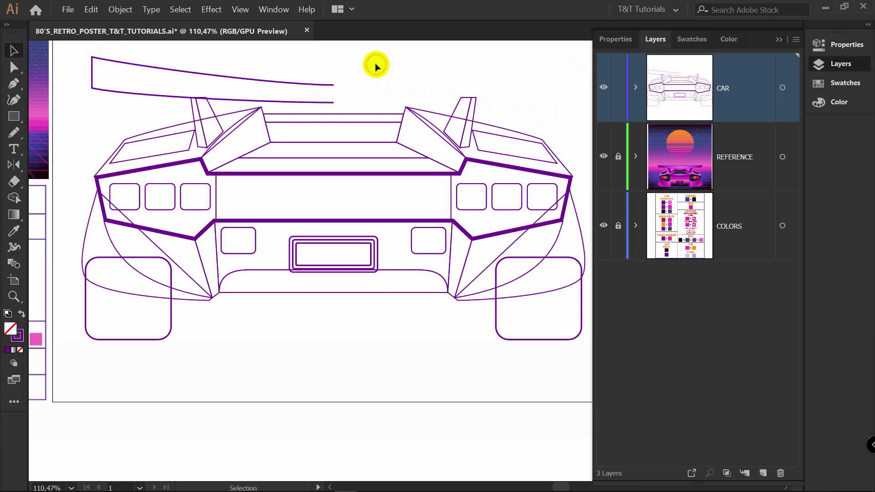
pyautogui.click(309, 87)
pyautogui.press('o')
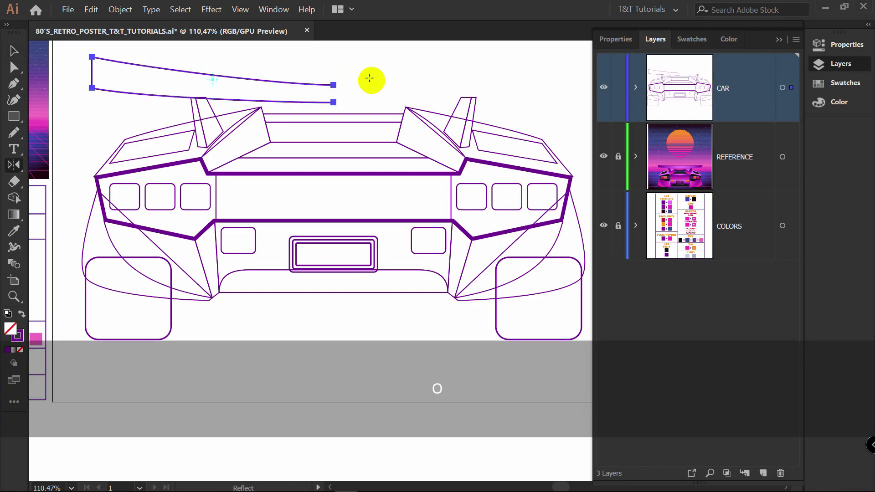
pyautogui.keyDown('alt'); pyautogui.click(333, 85); pyautogui.keyUp('alt')
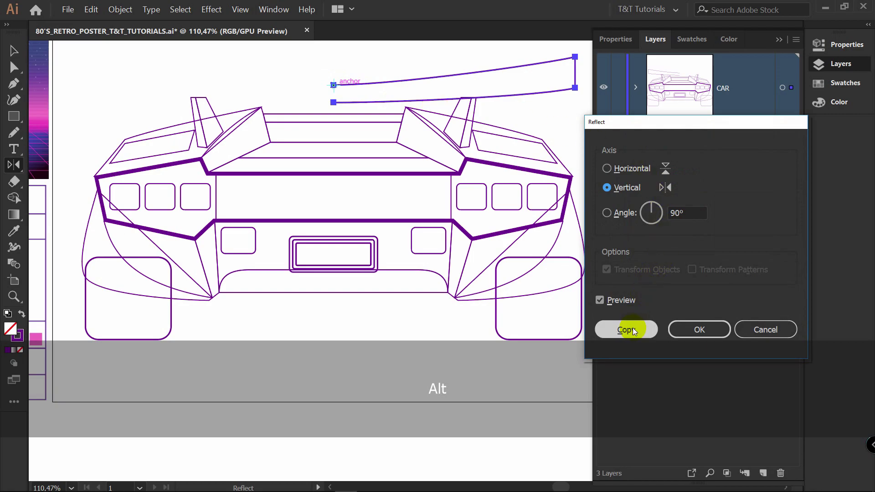
pyautogui.click(633, 330)
# - Merge the two spoiler halves into one shape with the Shape Builder
pyautogui.press('v')
pyautogui.moveTo(304, 68)
pyautogui.mouseDown()
pyautogui.moveTo(393, 108)
pyautogui.moveTo(237, 94)
pyautogui.mouseUp()
pyautogui.hotkey('shift', 'm')
pyautogui.press('v')
pyautogui.click(322, 66)
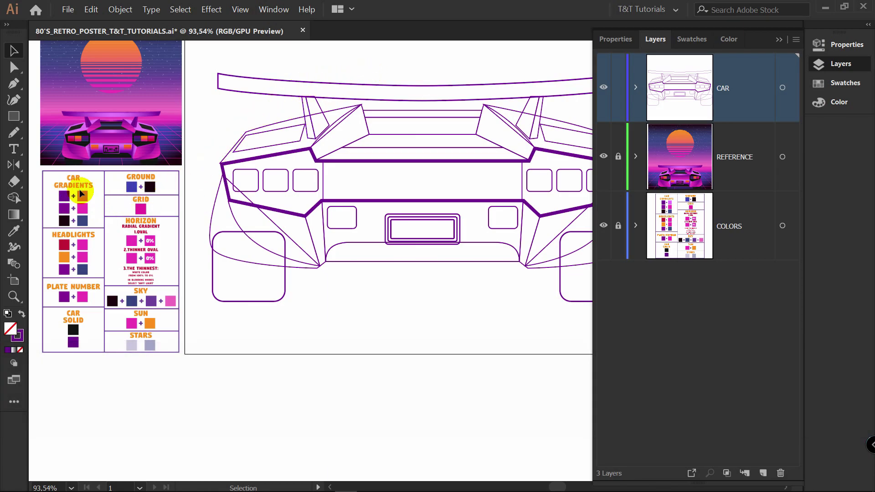
# - Fill the spoiler with a linear gradient and remove its stroke
pyautogui.click(319, 83)
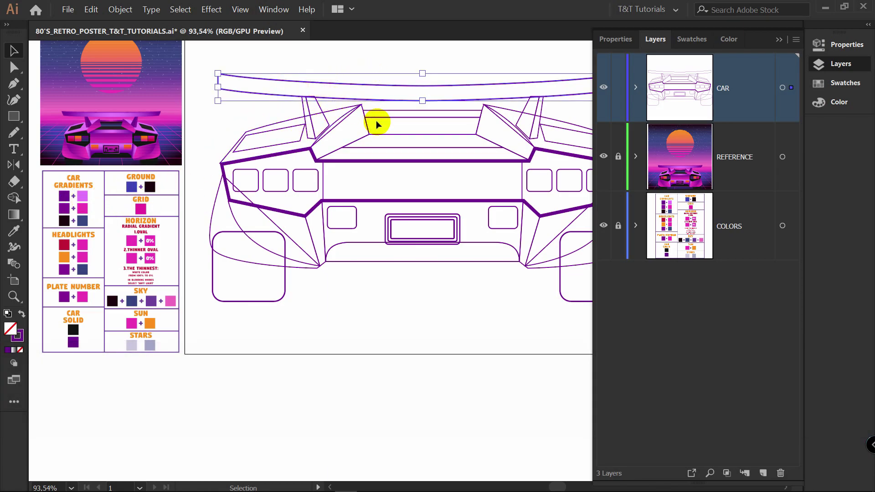
pyautogui.moveTo(385, 120); pyautogui.dragTo(366, 115)
pyautogui.click(14, 214)
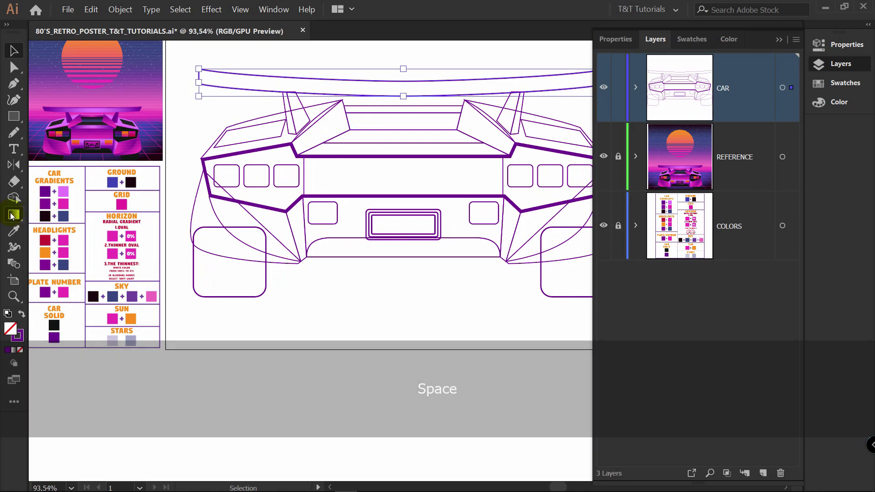
pyautogui.doubleClick(14, 214)
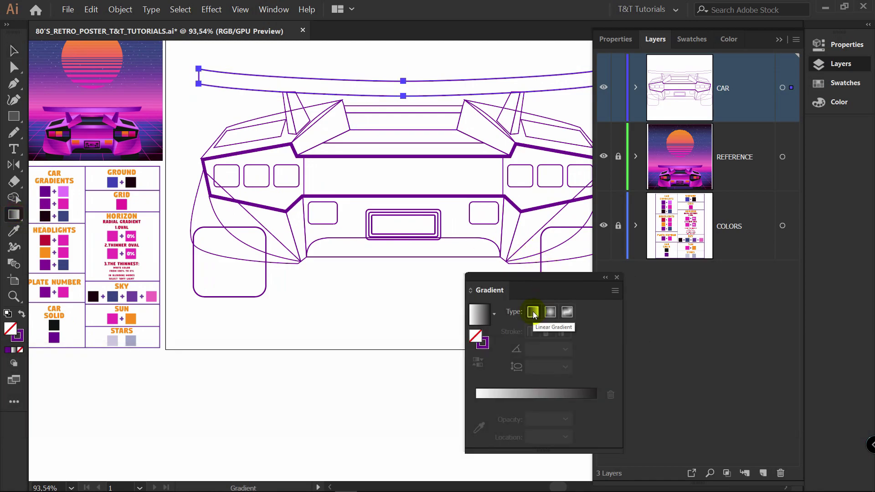
pyautogui.click(533, 313)
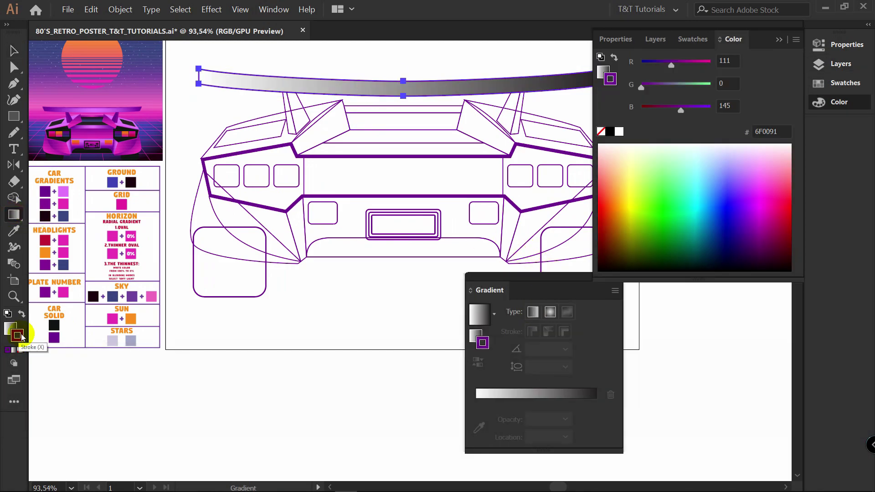
pyautogui.click(20, 350)
pyautogui.click(9, 330)
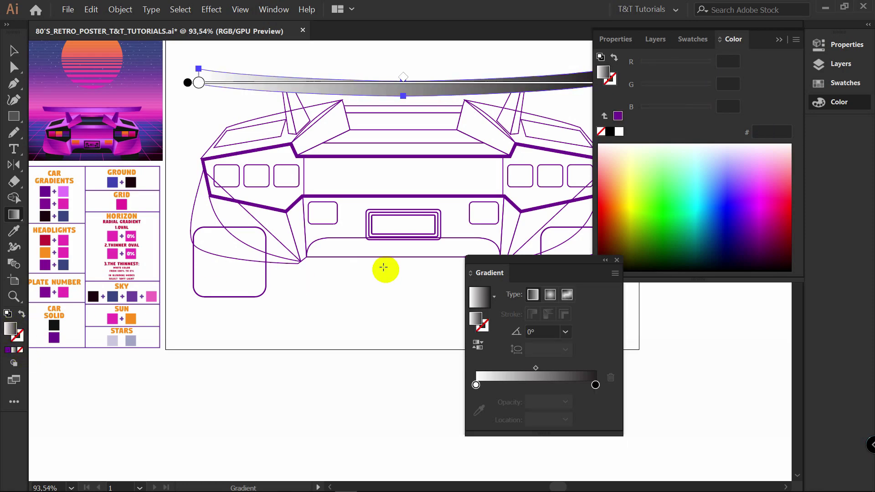
# - Sample the first car gradient pair for the spoiler's gradient: dark purple 6F0091 at 100% and light purple E377FC at 0%
pyautogui.click(595, 385)
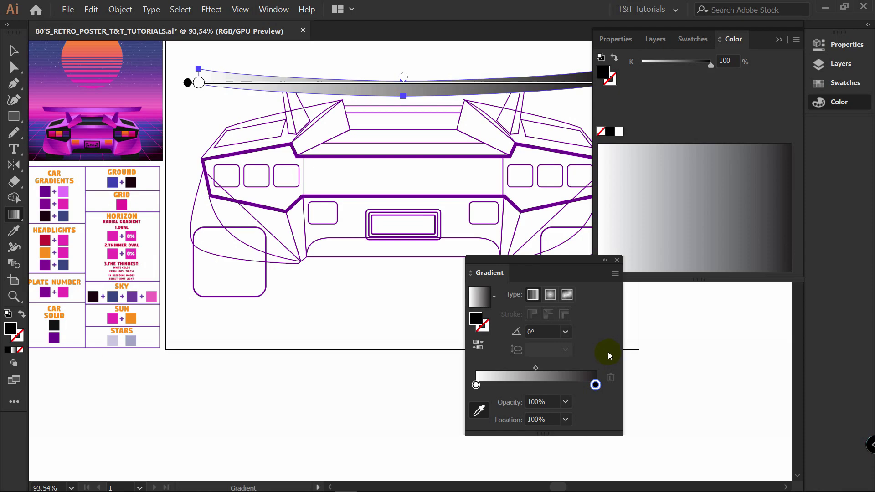
pyautogui.click(46, 189)
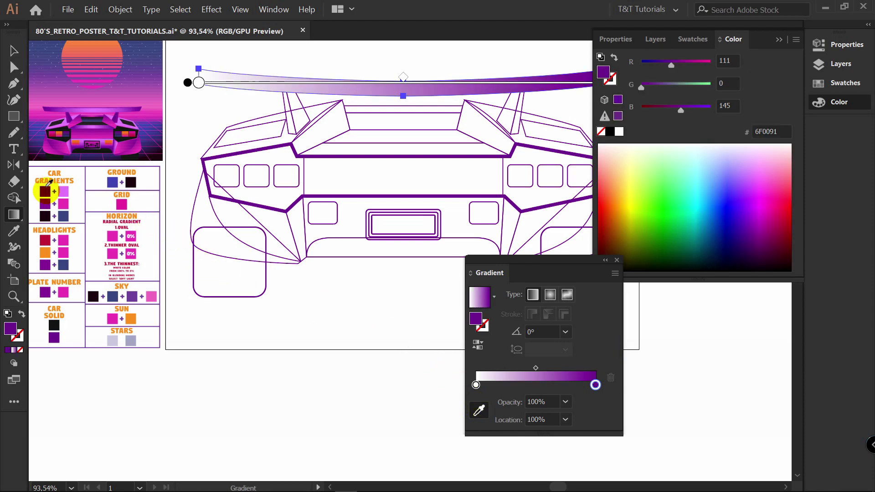
pyautogui.click(476, 385)
pyautogui.click(64, 190)
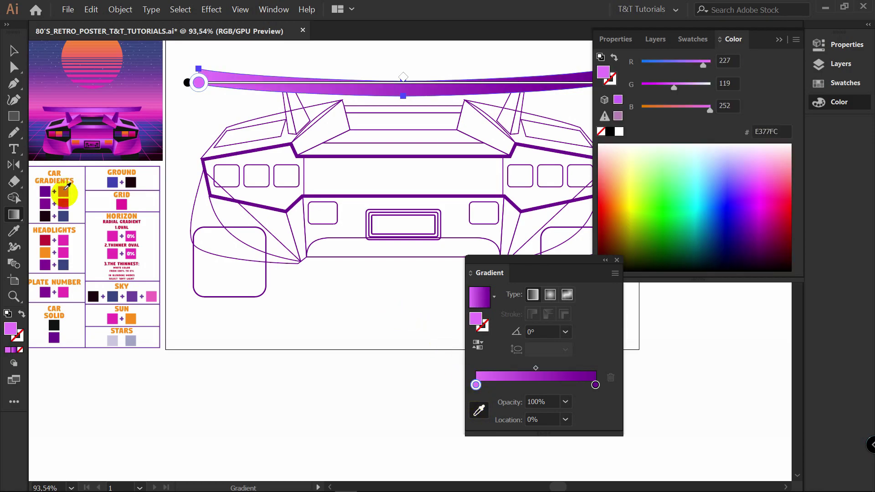
# - Move the light purple gradient stop to about 50% and duplicate the dark purple stop to 0%
pyautogui.moveTo(494, 388); pyautogui.dragTo(538, 383)
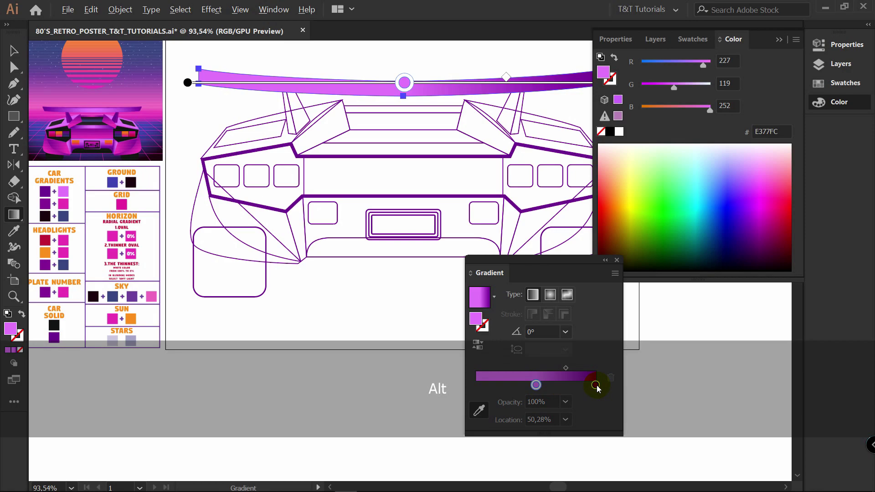
pyautogui.moveTo(559, 387); pyautogui.dragTo(472, 387)
# - Duplicate the spoiler slightly above the original and send the copy to the back
pyautogui.press('z')
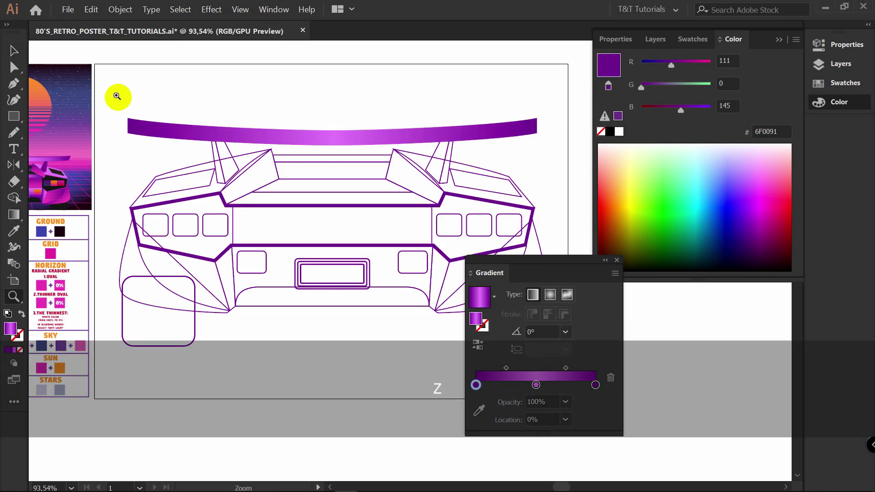
pyautogui.moveTo(89, 92); pyautogui.dragTo(236, 78)
pyautogui.press('v')
pyautogui.moveTo(205, 179); pyautogui.dragTo(206, 169)
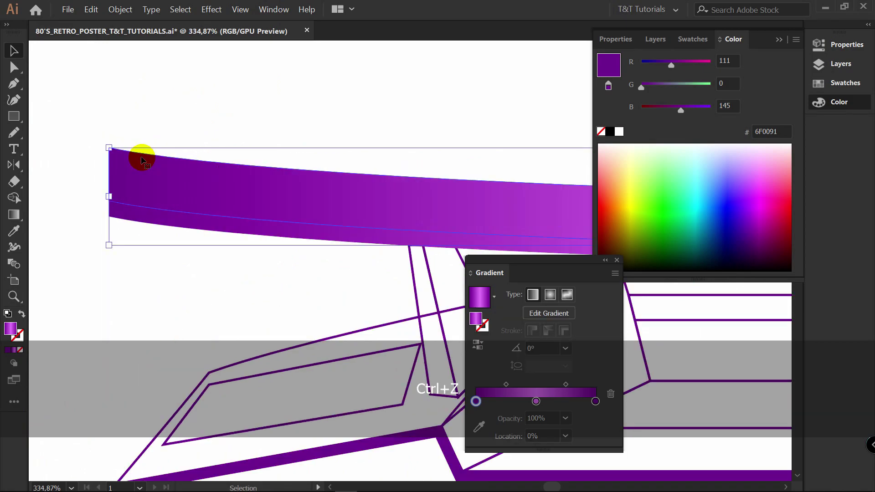
pyautogui.rightClick(142, 158)
pyautogui.moveTo(177, 304)
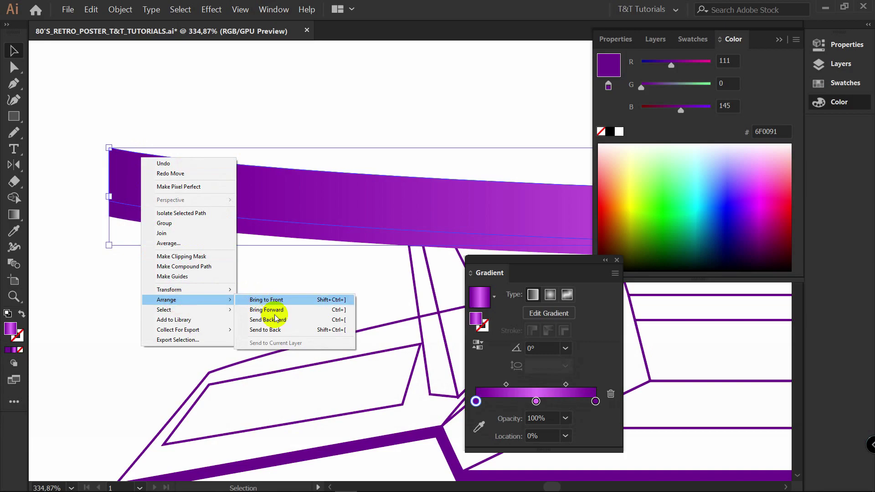
pyautogui.click(275, 330)
# - Fill the spoiler's back copy with solid dark purple 6F0091 sampled from the car gradient swatches
pyautogui.press('z')
pyautogui.moveTo(114, 274); pyautogui.dragTo(288, 101)
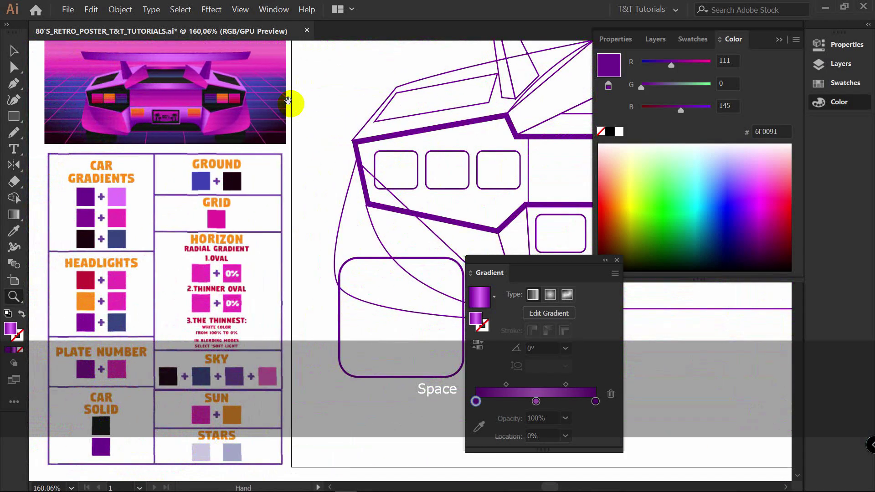
pyautogui.press('i')
pyautogui.click(85, 193)
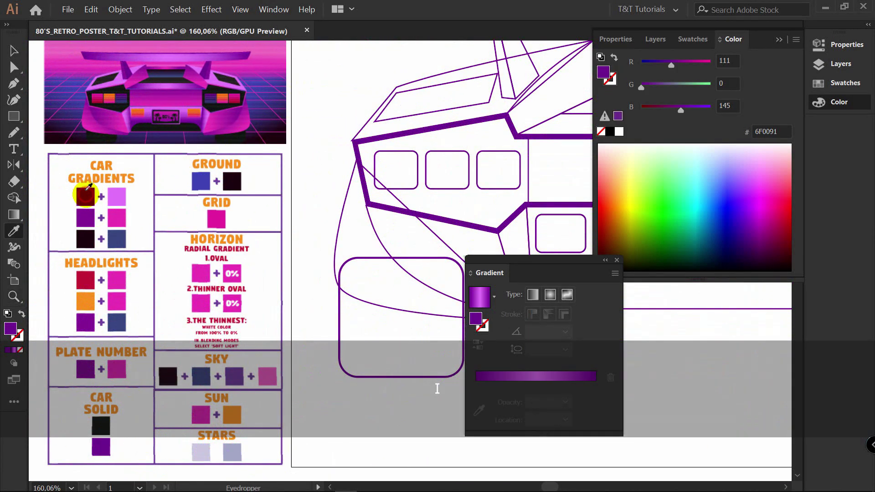
pyautogui.press('v')
# - Narrow the solid purple copy so both its ends sit slightly inside the spoiler's ends
pyautogui.click(250, 185)
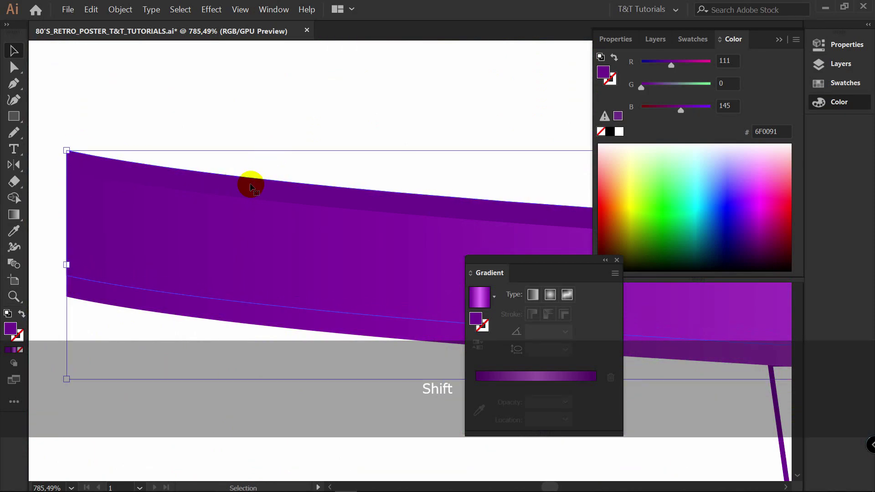
pyautogui.hotkey('shift', 'Down')
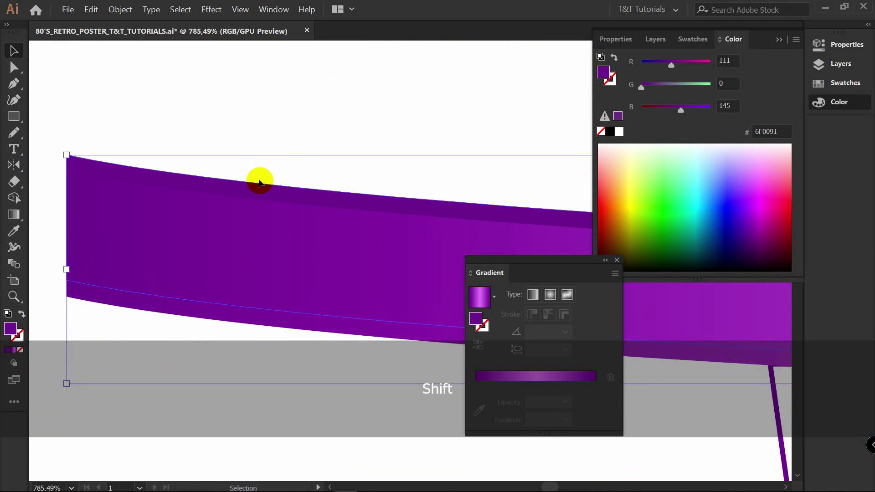
pyautogui.hotkey('ctrl', 'z')
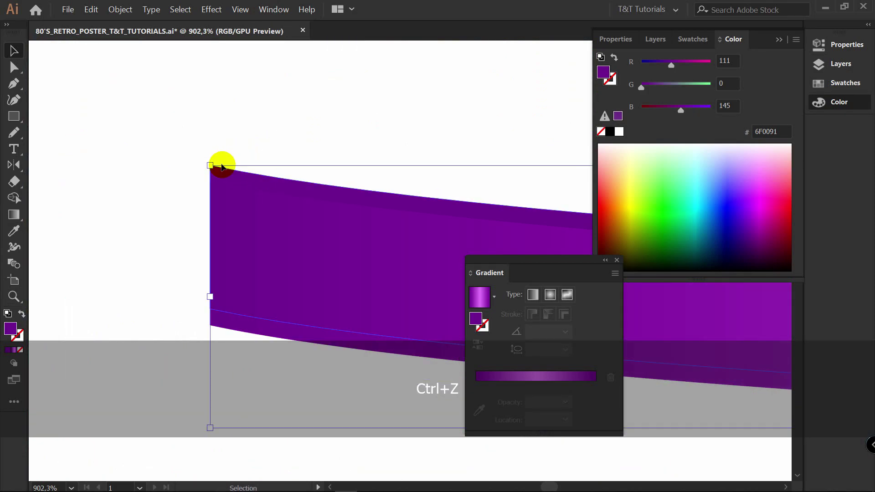
pyautogui.moveTo(210, 164); pyautogui.dragTo(221, 165)
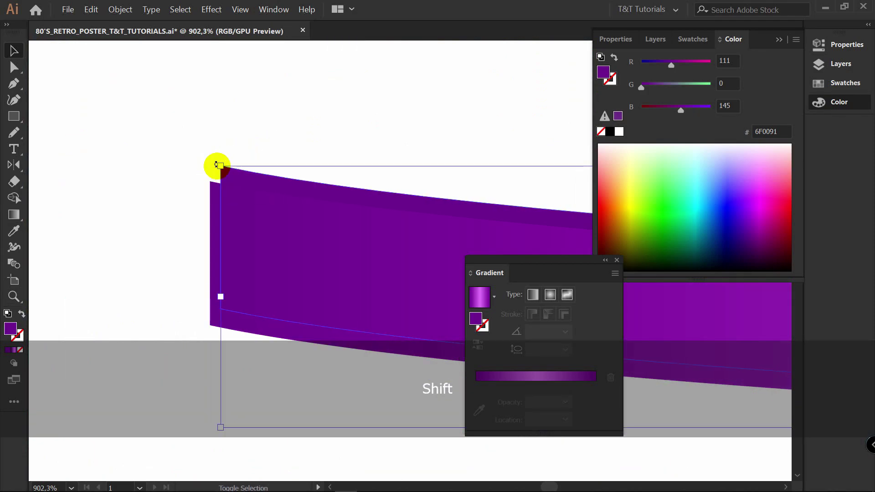
# - Draw a small corner triangle joining the back copy to the spoiler's left end with the Pen tool
pyautogui.click(293, 139)
pyautogui.scroll(3, 249, 180)
pyautogui.press('v')
pyautogui.press('p')
pyautogui.click(187, 182)
pyautogui.click(205, 168)
pyautogui.press('v')
pyautogui.click(274, 139)
# - Draw a matching corner triangle at the spoiler's right end with the Pen tool
pyautogui.press('z')
pyautogui.moveTo(374, 144); pyautogui.dragTo(219, 166)
pyautogui.moveTo(417, 182); pyautogui.dragTo(511, 182)
pyautogui.press('v')
pyautogui.press('p')
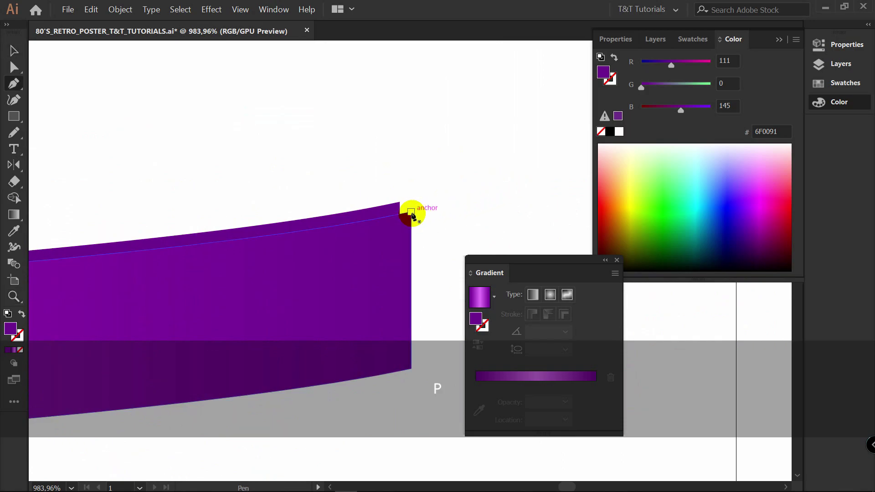
pyautogui.click(400, 202)
pyautogui.press('v')
# - Merge the corner triangles at both spoiler ends with the dark upper edge strip using the Shape Builder
pyautogui.moveTo(446, 176); pyautogui.dragTo(317, 295)
pyautogui.press('z')
pyautogui.moveTo(386, 220); pyautogui.dragTo(180, 250)
pyautogui.press('space')
pyautogui.moveTo(248, 238); pyautogui.dragTo(743, 178)
pyautogui.press('z')
pyautogui.moveTo(324, 159); pyautogui.dragTo(479, 152)
pyautogui.press('v')
pyautogui.moveTo(392, 82); pyautogui.dragTo(337, 205)
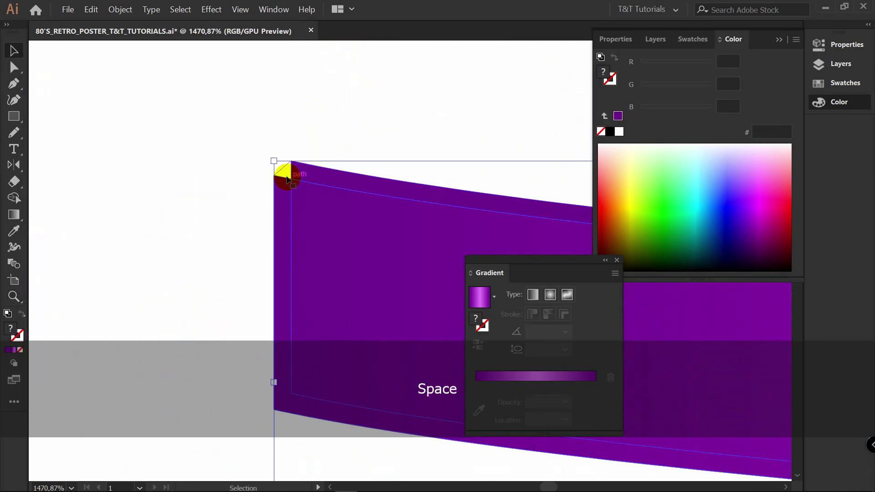
pyautogui.keyDown('shift'); pyautogui.click(360, 167); pyautogui.keyUp('shift')
pyautogui.hotkey('shift', 'm')
pyautogui.moveTo(283, 168); pyautogui.dragTo(403, 189)
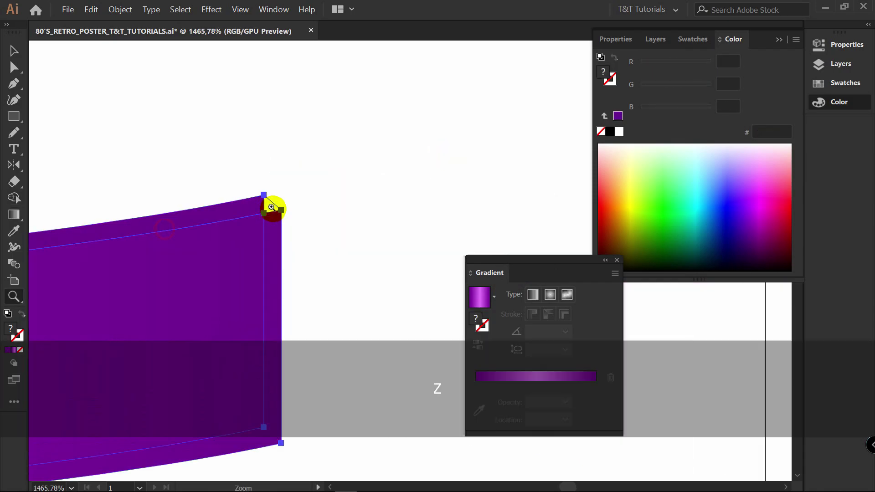
pyautogui.hotkey('shift', 'm')
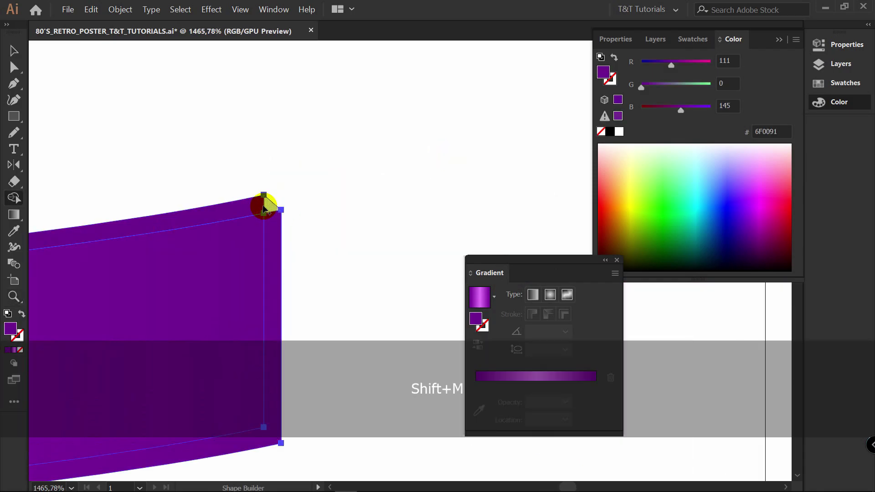
pyautogui.moveTo(267, 203); pyautogui.dragTo(224, 206)
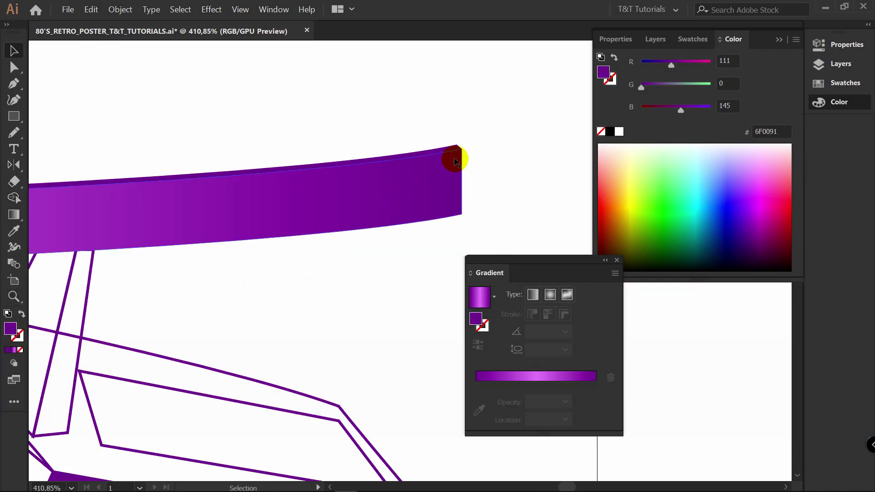
# - Delete the leftover overlapping part of the back copy inside the spoiler, keeping the dark upper edge strip
pyautogui.moveTo(366, 100); pyautogui.dragTo(505, 218)
pyautogui.keyDown('shift'); pyautogui.click(457, 220); pyautogui.keyUp('shift')
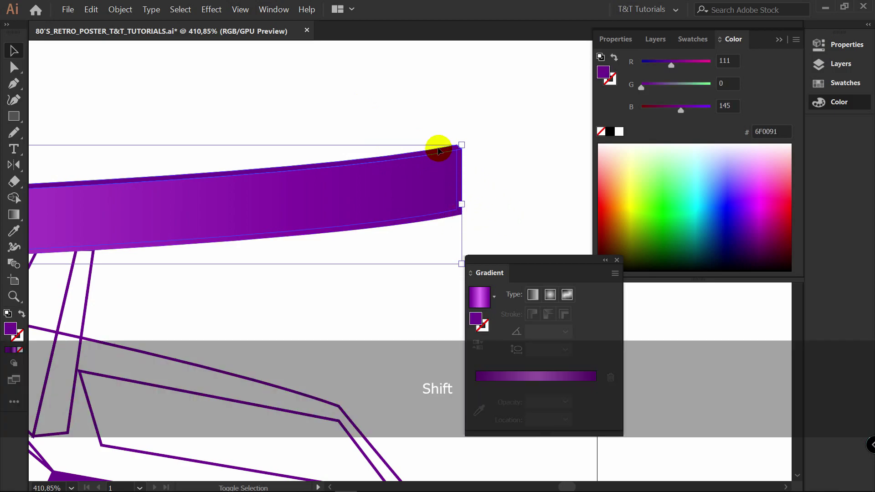
pyautogui.keyDown('shift'); pyautogui.click(439, 152); pyautogui.keyUp('shift')
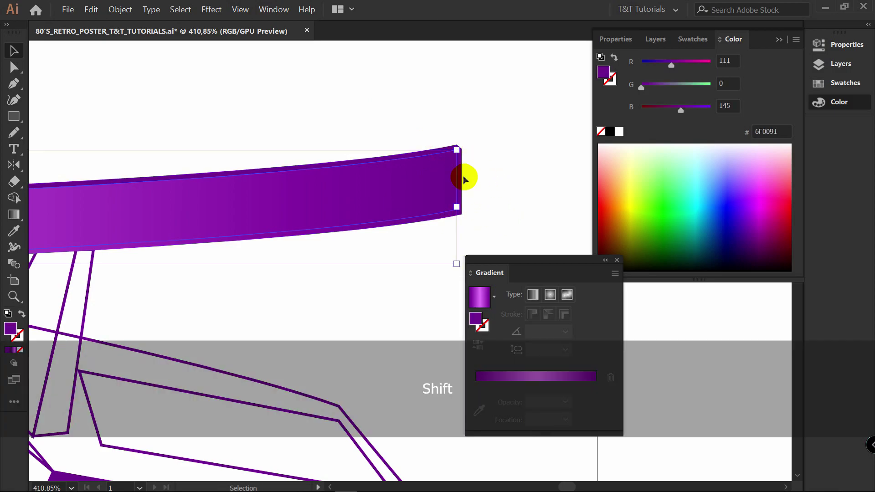
pyautogui.press('Delete')
pyautogui.hotkey('ctrl', '0')
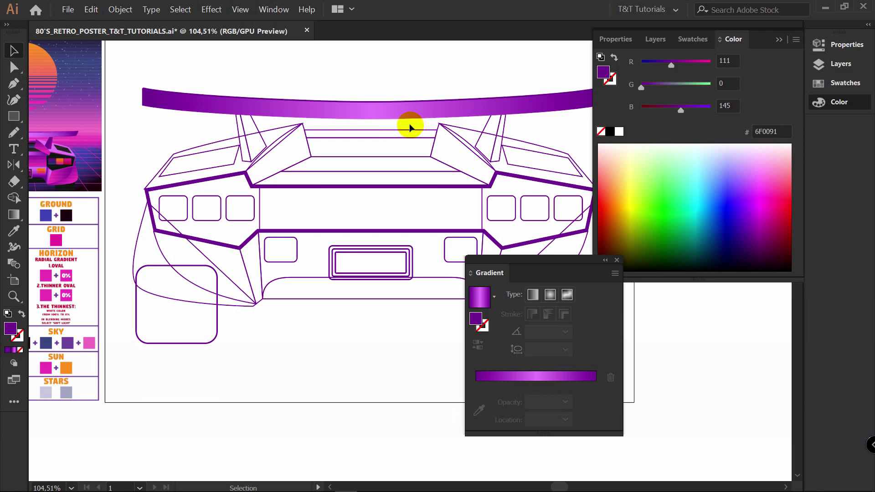
# - Apply the spoiler's gradient to the thin horizontal bar directly below the spoiler
pyautogui.click(408, 131)
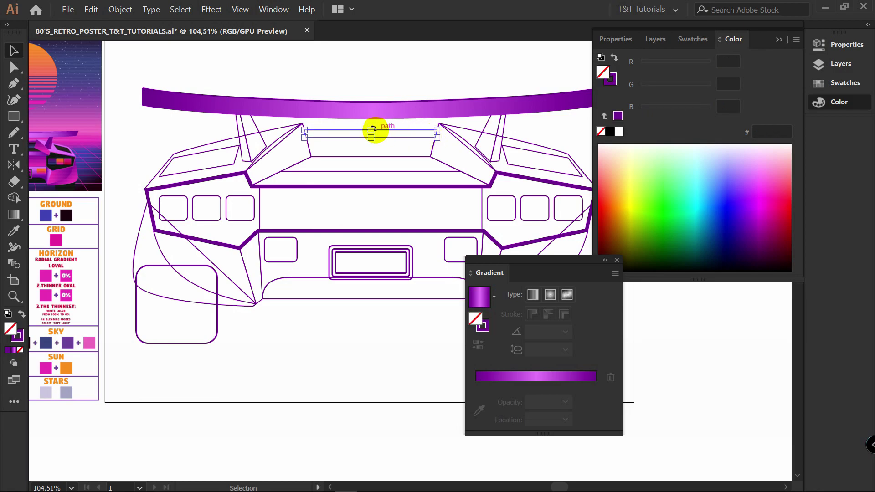
pyautogui.press('i')
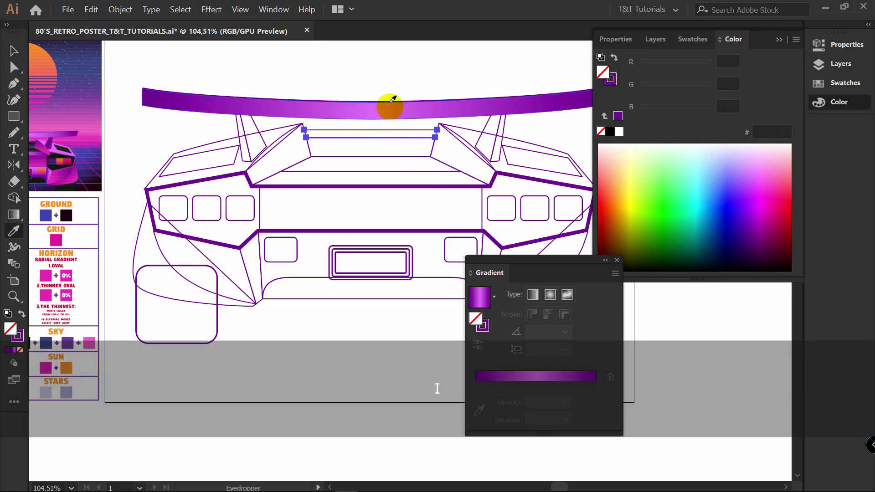
pyautogui.click(368, 105)
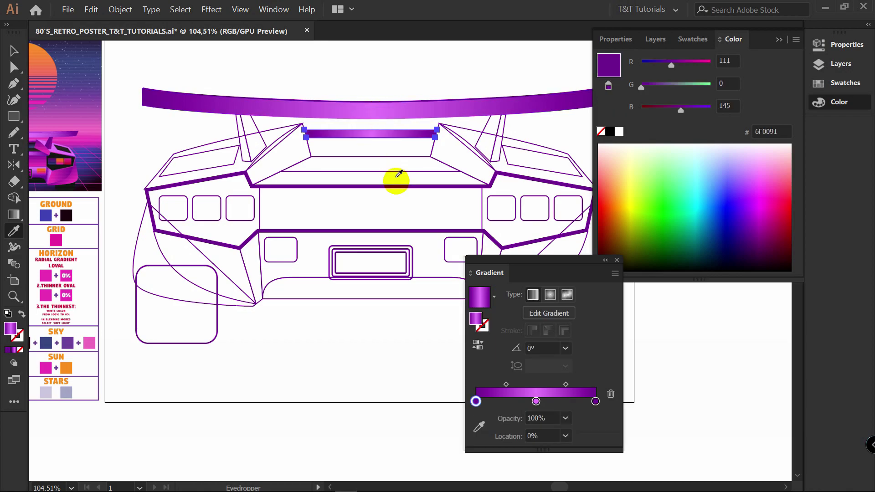
# - Apply the spoiler's gradient to the wide trapezoid panel just above the thick taillight frame
pyautogui.press('v')
pyautogui.hscroll(2, 366, 170)
pyautogui.click(368, 166)
pyautogui.press('i')
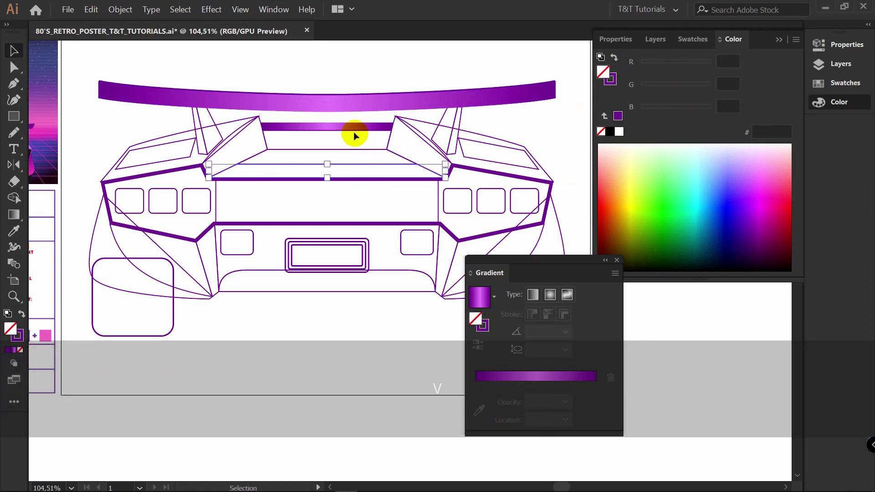
pyautogui.click(348, 102)
# - Apply the spoiler's gradient to the bumper panel, delete its last dark stop, and move the light purple stop to 100%
pyautogui.press('v')
pyautogui.click(381, 270)
pyautogui.moveTo(381, 247); pyautogui.dragTo(395, 217)
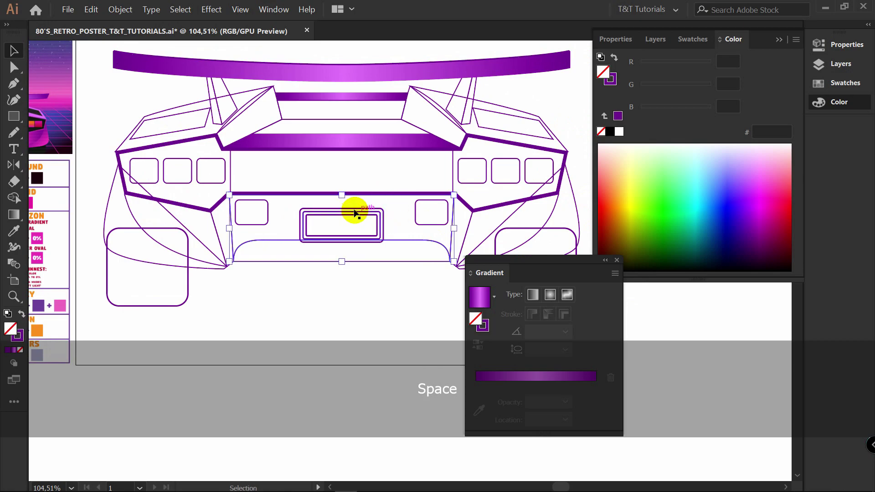
pyautogui.press('i')
pyautogui.click(334, 133)
pyautogui.press('v')
pyautogui.click(596, 401)
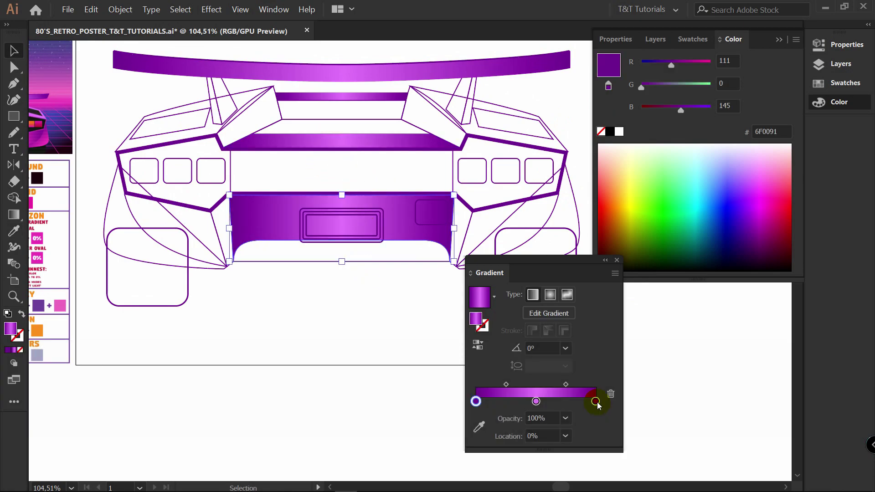
pyautogui.click(610, 395)
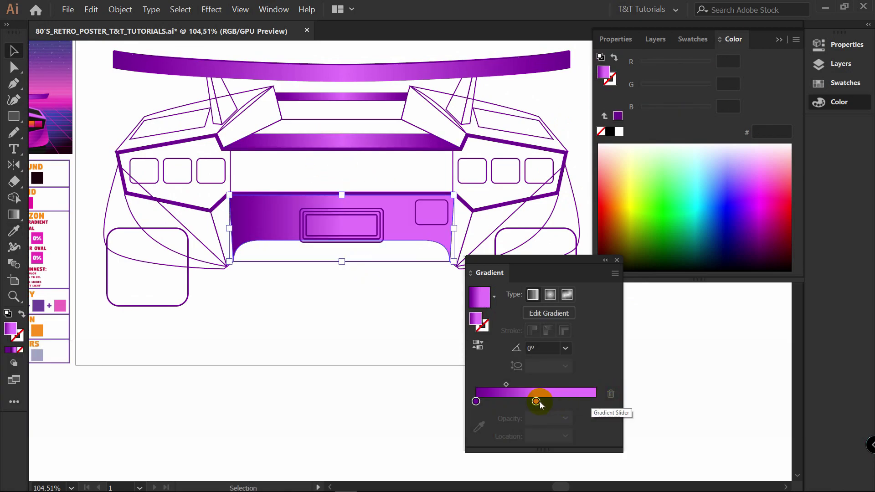
pyautogui.moveTo(539, 404); pyautogui.dragTo(596, 401)
# - Run the bumper panel's gradient vertically at 90°, dark purple at the lower edge, with the dark stop at 31.3%
pyautogui.press('g')
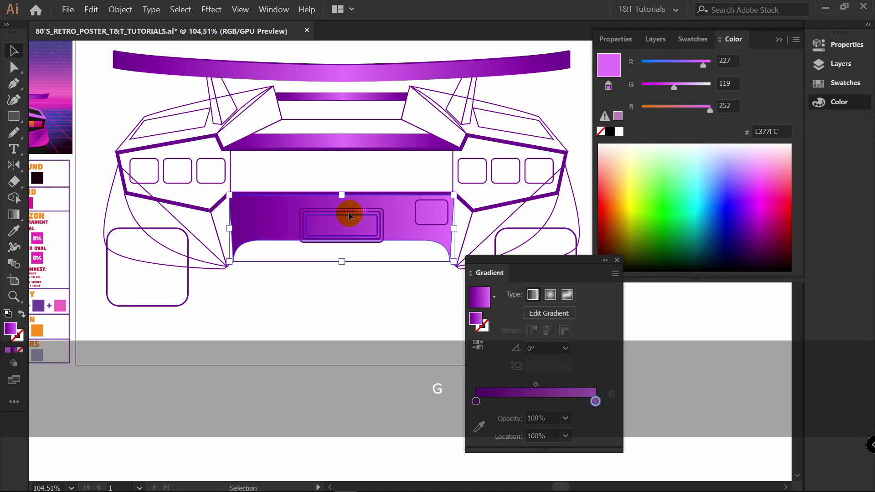
pyautogui.press('space')
pyautogui.moveTo(347, 192); pyautogui.dragTo(391, 234)
pyautogui.moveTo(386, 270)
pyautogui.mouseDown()
pyautogui.moveTo(377, 192)
pyautogui.moveTo(397, 252)
pyautogui.moveTo(391, 229)
pyautogui.mouseUp()
# - Give the rectangle between the taillights the bumper's gradient, recoloring its stops with the palette's second car gradient, purple 861596 and pink EB37B6
pyautogui.click(395, 251)
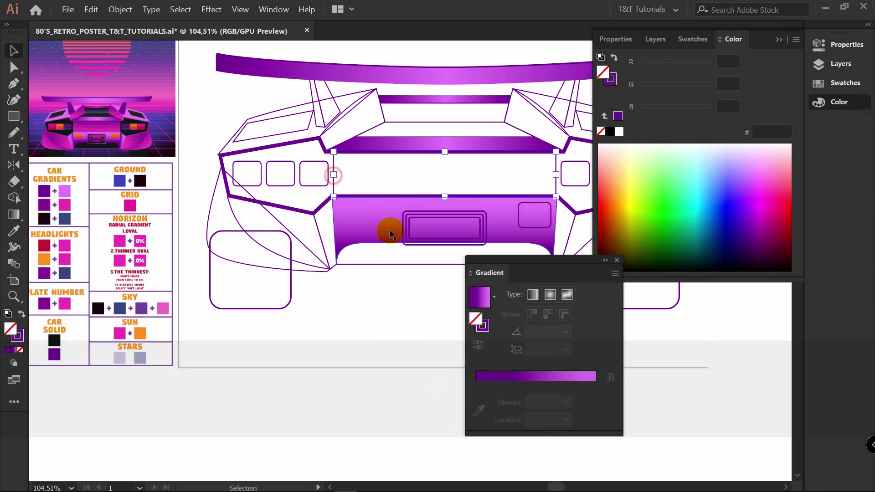
pyautogui.click(449, 223)
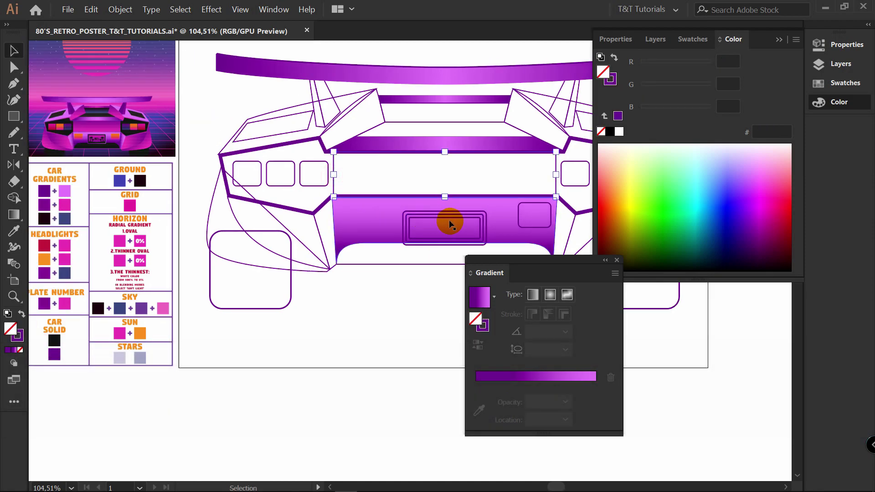
pyautogui.press('i')
pyautogui.click(378, 218)
pyautogui.press('v')
pyautogui.click(596, 403)
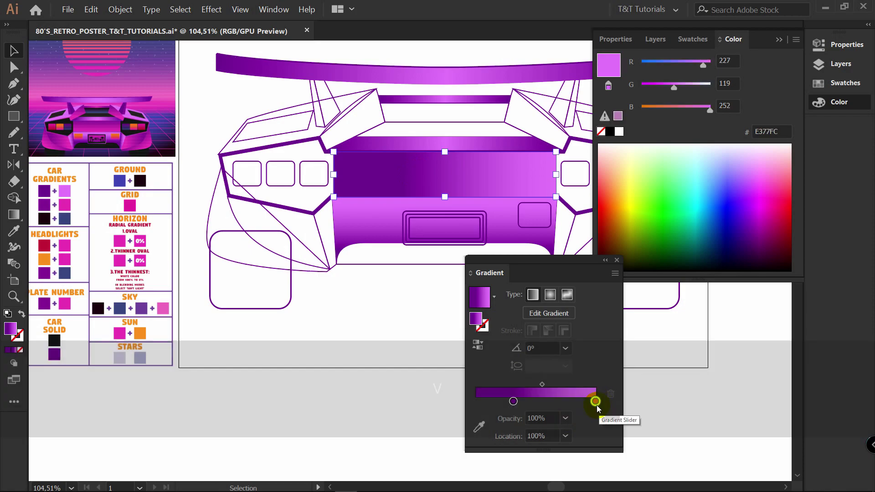
pyautogui.click(480, 427)
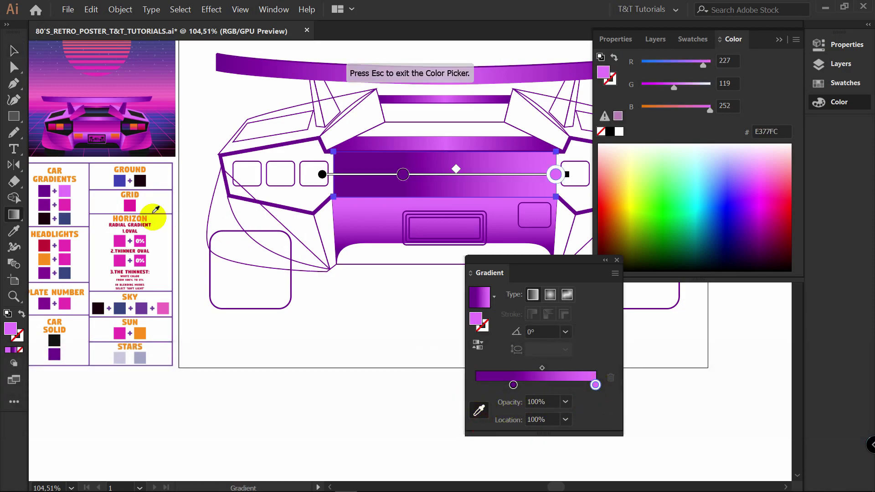
pyautogui.click(65, 203)
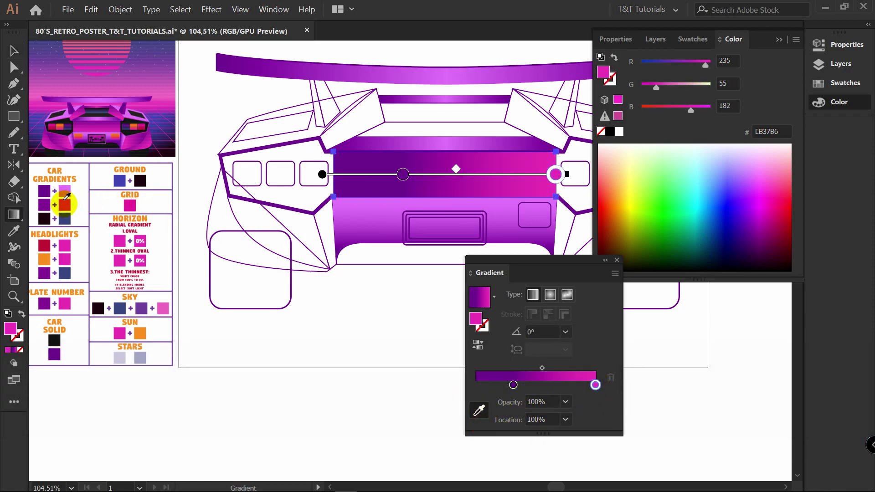
pyautogui.click(514, 386)
pyautogui.click(46, 203)
# - Run the center rectangle's gradient downward at -90° from purple to pink, with the purple stop at 20.45%
pyautogui.press('g')
pyautogui.press('v')
pyautogui.press('g')
pyautogui.moveTo(445, 145); pyautogui.dragTo(444, 204)
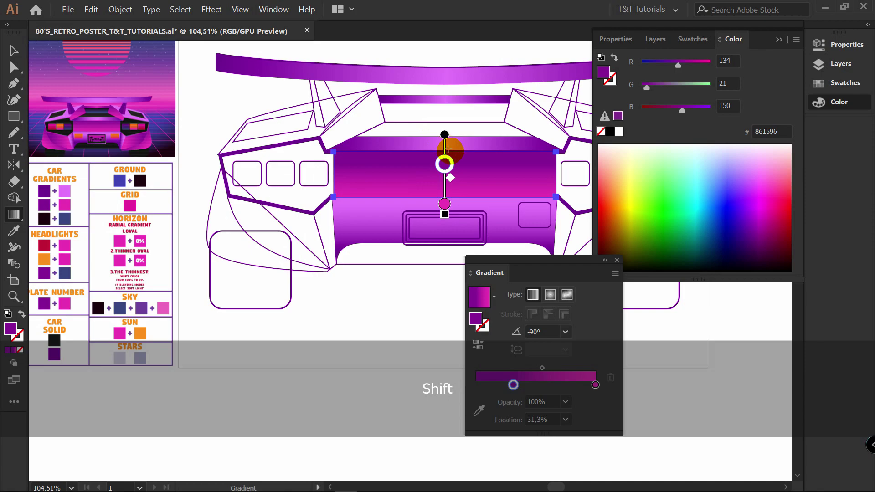
pyautogui.moveTo(449, 162); pyautogui.dragTo(449, 166)
pyautogui.moveTo(445, 165); pyautogui.dragTo(444, 157)
pyautogui.press('v')
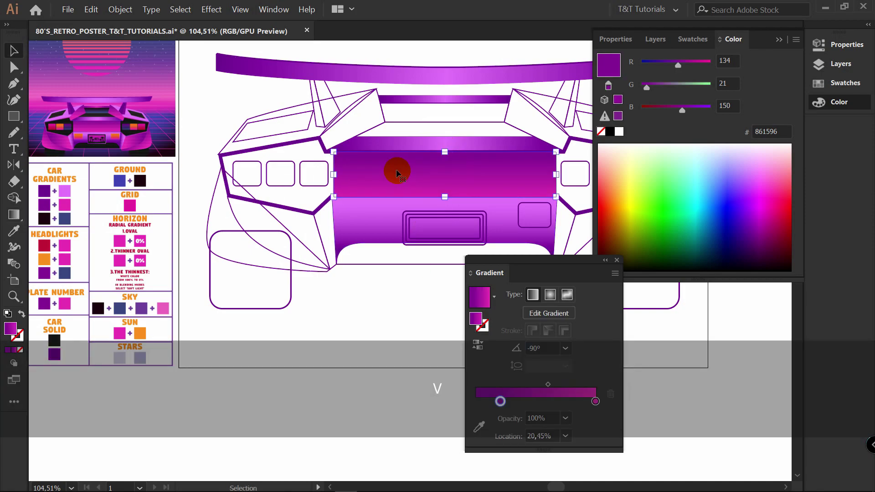
# - Send the purple-to-pink center rectangle to the back of the stacking order
pyautogui.rightClick(396, 171)
pyautogui.click(432, 313)
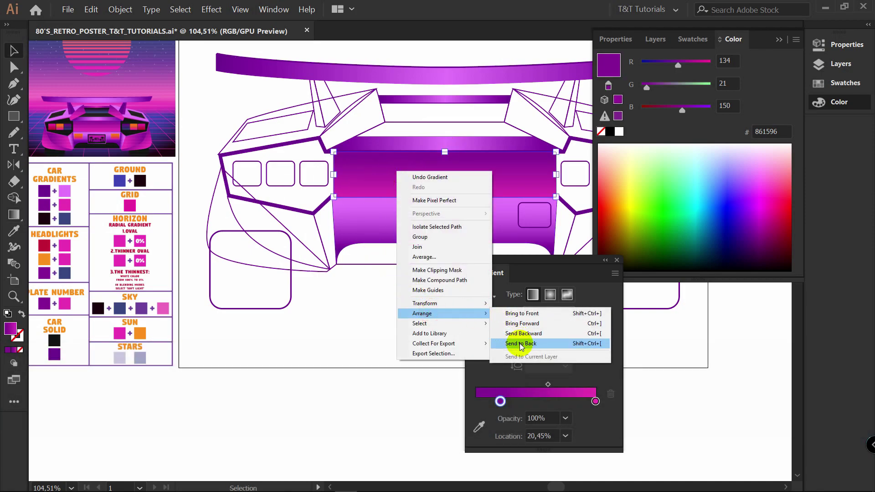
pyautogui.click(523, 343)
# - Convert the thick taillight frame's stroke into a filled outline shape
pyautogui.click(411, 328)
pyautogui.moveTo(270, 161); pyautogui.dragTo(360, 157)
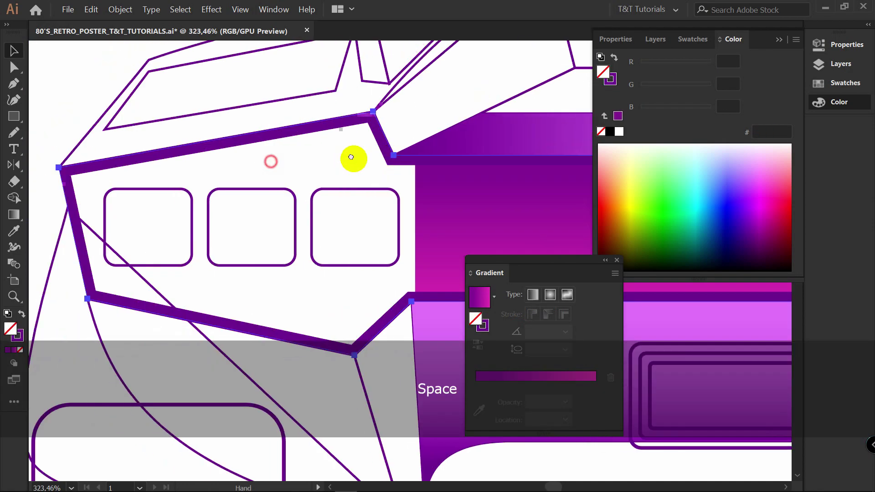
pyautogui.press('v')
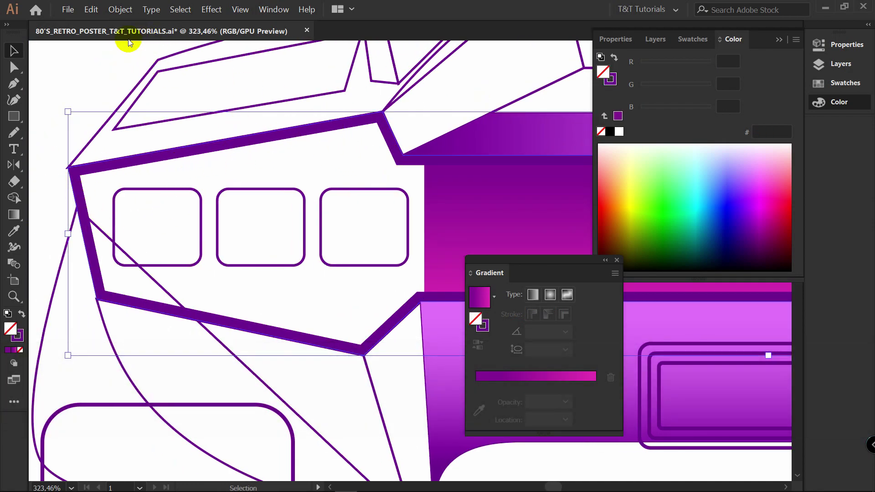
pyautogui.click(114, 10)
pyautogui.click(128, 119)
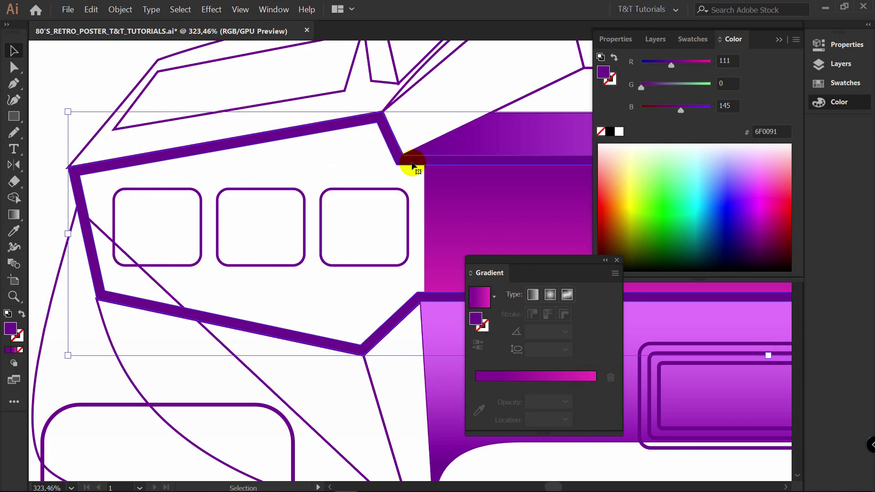
# - Draw a closed four-point shape over the short slanted segment at the left taillight frame's upper inner corner with the Pen tool
pyautogui.press('p')
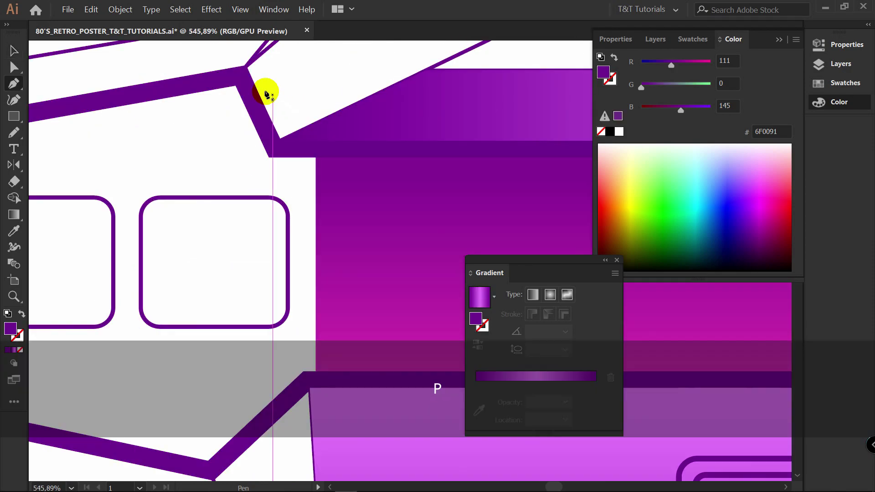
pyautogui.click(236, 85)
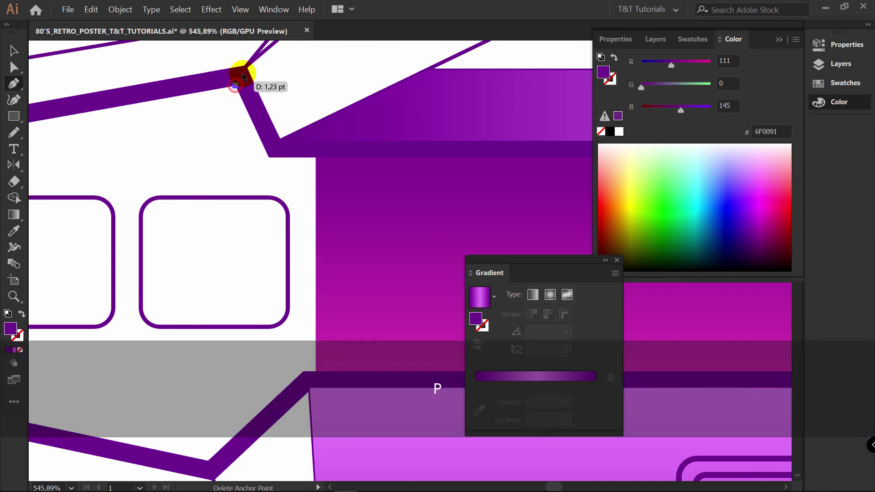
pyautogui.click(245, 67)
pyautogui.click(279, 141)
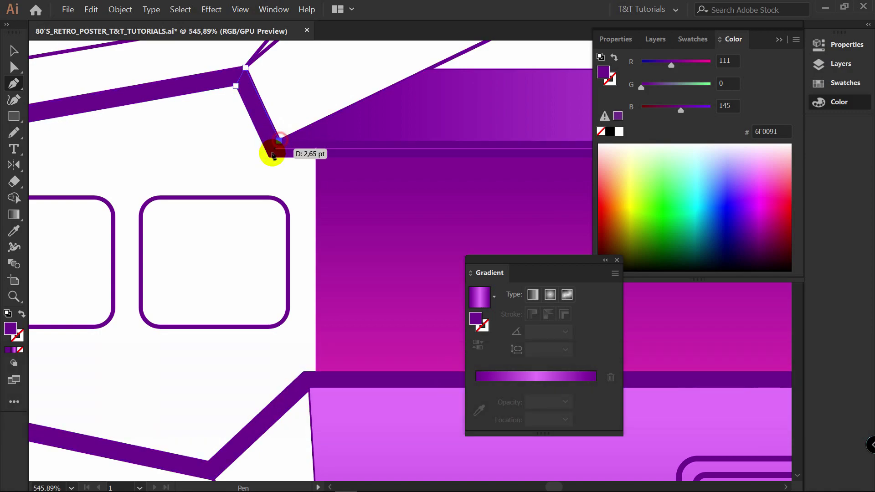
pyautogui.click(269, 157)
pyautogui.click(235, 85)
pyautogui.press('v')
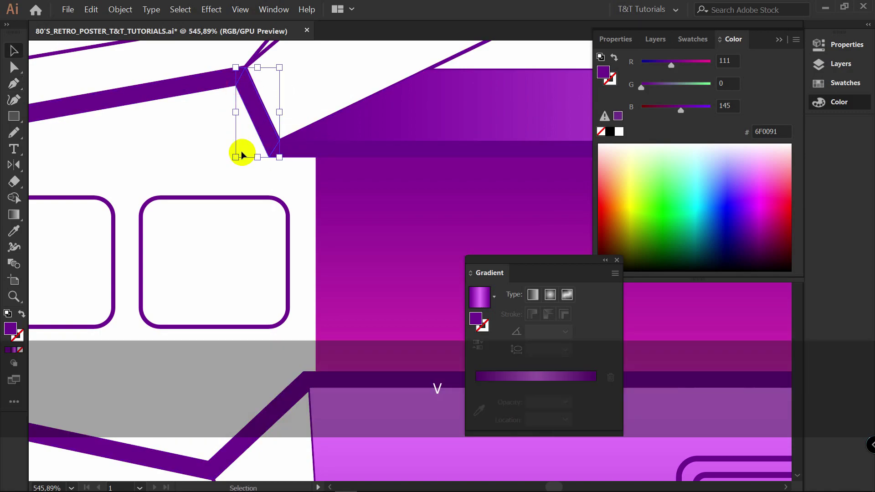
# - Apply the center rectangle's gradient to the short slanted segment, run it along its length at -66°, and move the purple stop to 22.02%
pyautogui.click(396, 206)
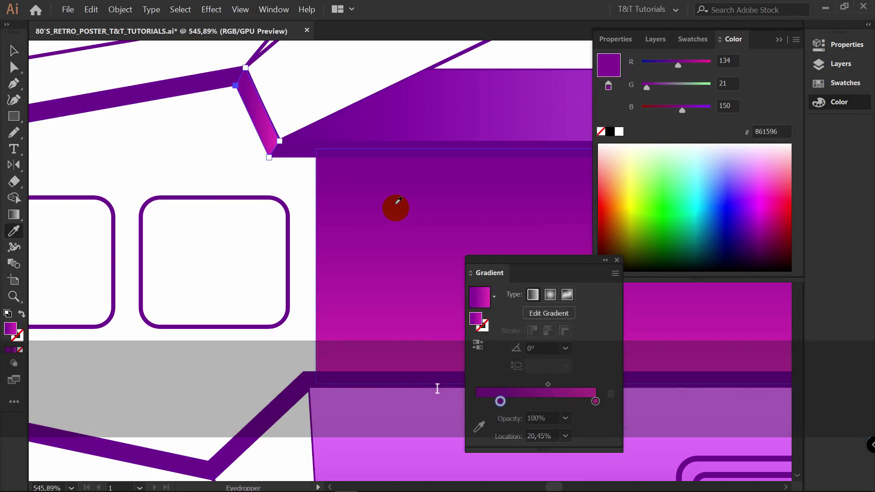
pyautogui.press('g')
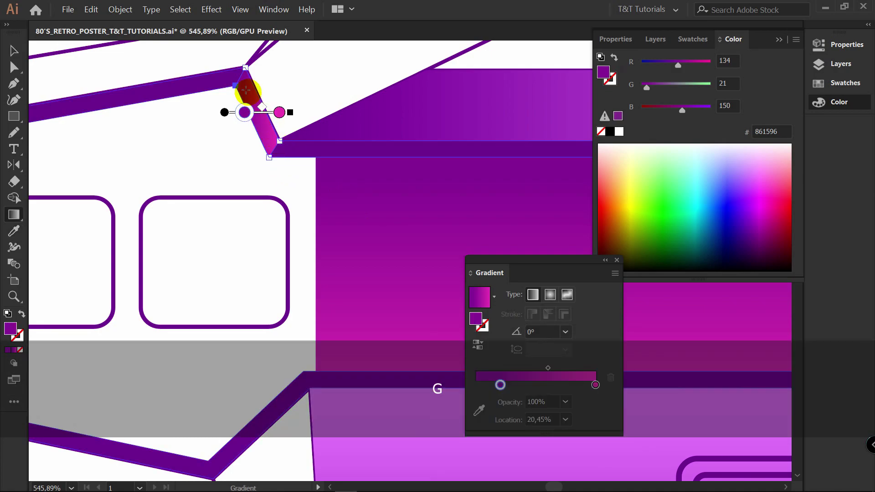
pyautogui.moveTo(241, 72); pyautogui.dragTo(276, 147)
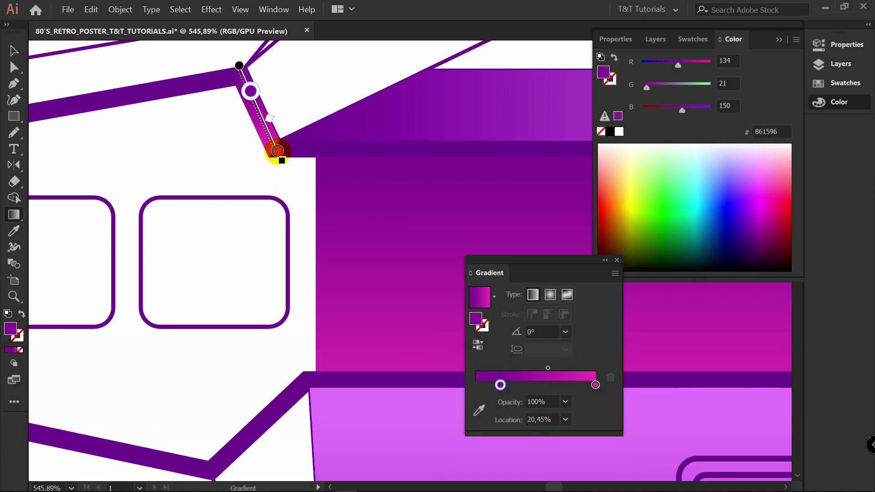
pyautogui.press('v')
pyautogui.press('space')
pyautogui.moveTo(185, 141); pyautogui.dragTo(349, 154)
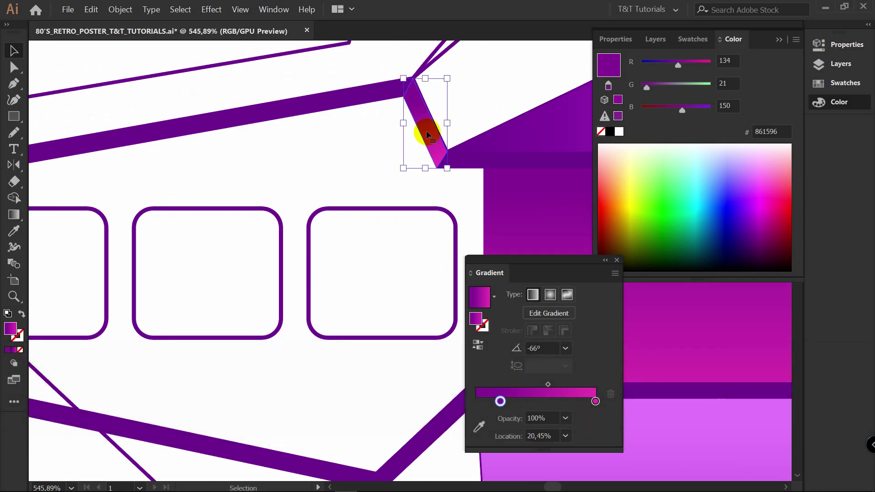
pyautogui.press('g')
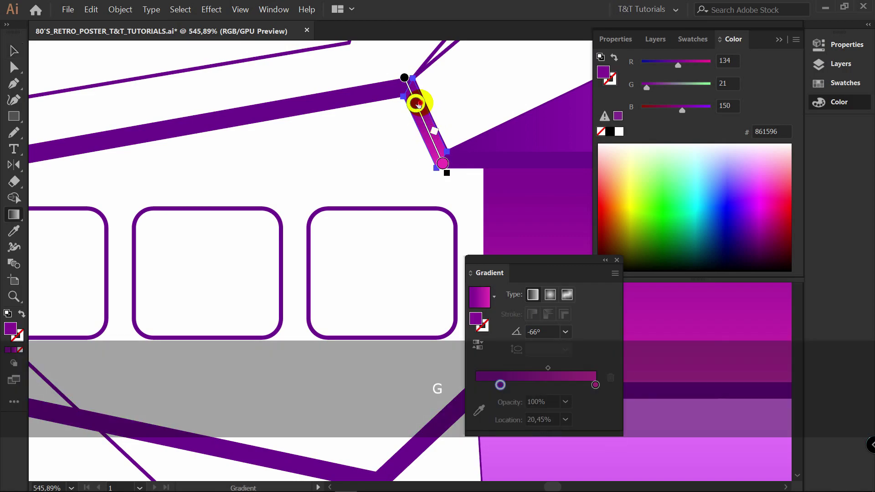
pyautogui.moveTo(418, 104); pyautogui.dragTo(416, 98)
pyautogui.moveTo(419, 101); pyautogui.dragTo(417, 99)
# - Draw a closed four-point shape with the purple-to-pink fill over the long upper edge of the left taillight frame
pyautogui.press('p')
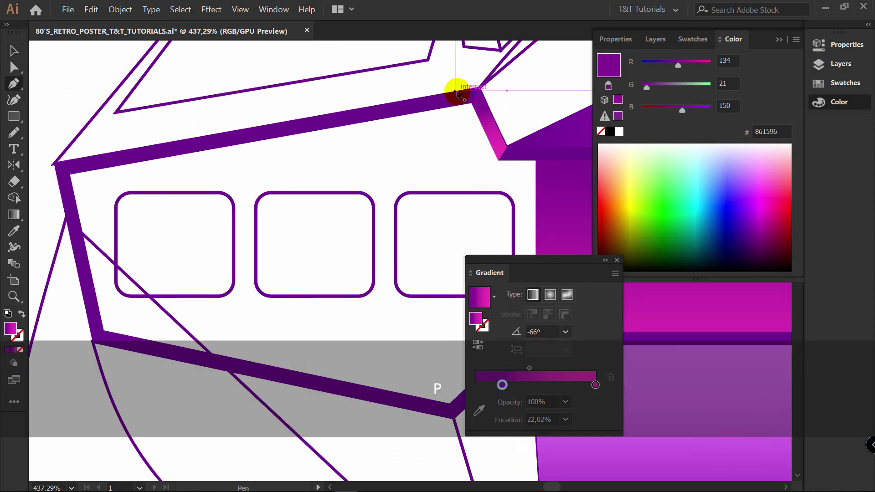
pyautogui.click(479, 88)
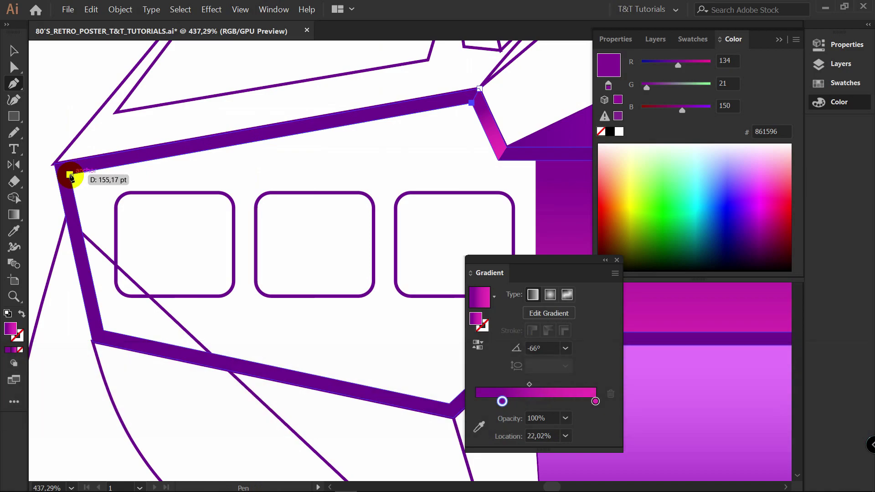
pyautogui.click(69, 175)
pyautogui.click(54, 163)
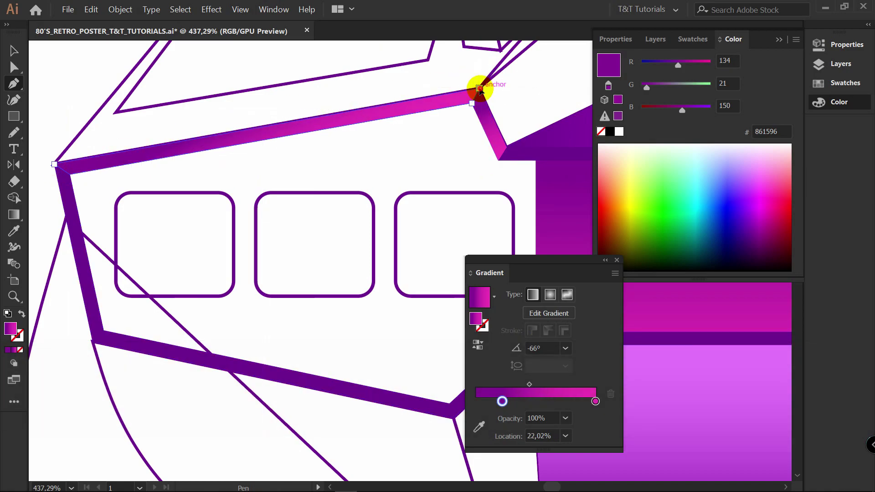
pyautogui.press('v')
pyautogui.click(422, 133)
# - Draw a closed four-point shape with the Pen tool over the outer side edge of the left taillight frame
pyautogui.moveTo(259, 188); pyautogui.dragTo(377, 104)
pyautogui.press('p')
pyautogui.click(173, 79)
pyautogui.click(189, 90)
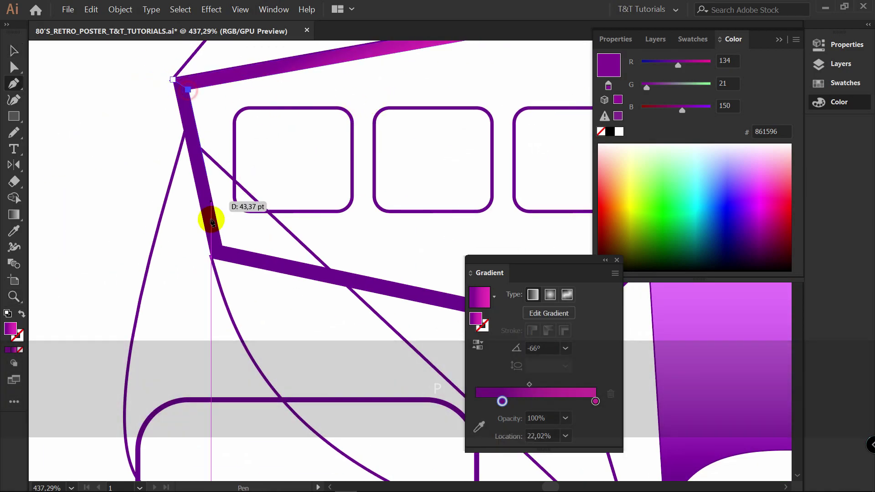
pyautogui.click(222, 246)
pyautogui.click(211, 257)
pyautogui.click(173, 79)
# - Run the outer side strip's gradient along its length at -77.6° and reverse it so pink starts at the upper corner
pyautogui.press('g')
pyautogui.moveTo(181, 77); pyautogui.dragTo(211, 258)
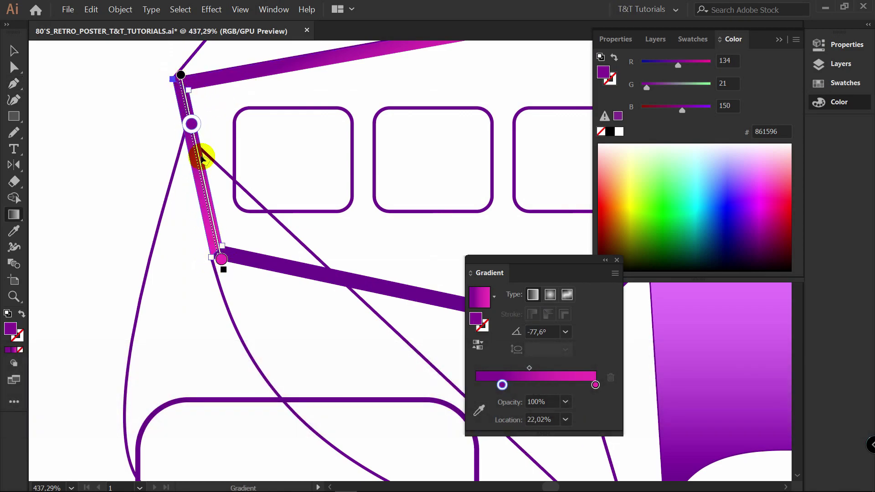
pyautogui.click(478, 345)
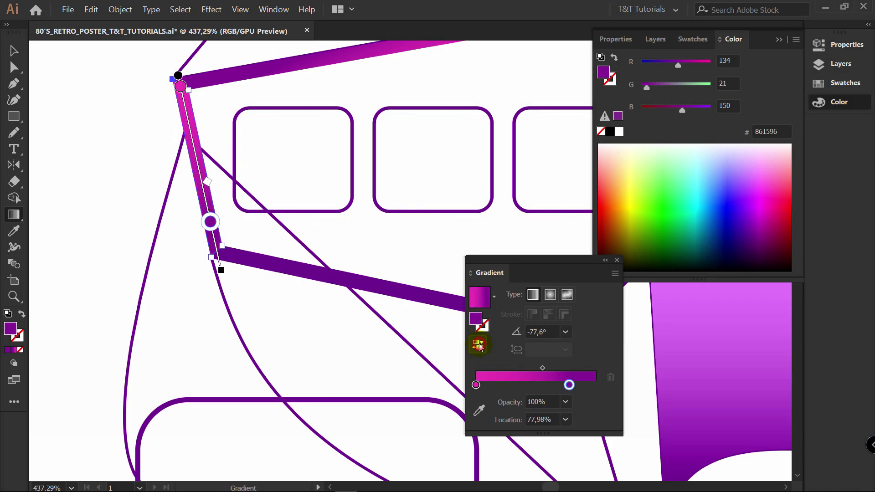
# - Draw a closed four-point shape over the long lower edge of the left taillight frame with the Pen tool
pyautogui.press('z')
pyautogui.moveTo(342, 122); pyautogui.dragTo(237, 244)
pyautogui.press('p')
pyautogui.click(145, 240)
pyautogui.click(438, 303)
pyautogui.click(441, 315)
pyautogui.click(135, 250)
pyautogui.click(145, 241)
pyautogui.press('z')
pyautogui.press('v')
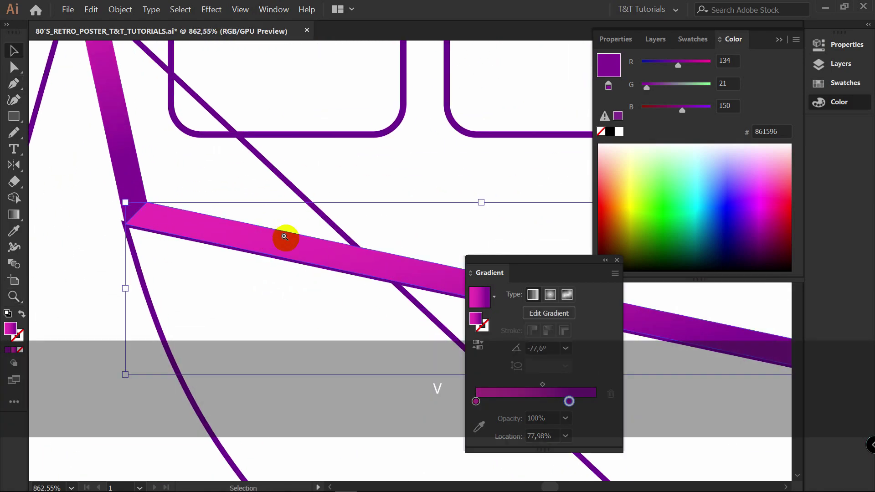
# - Run the lower strip's gradient along its length at -11.9°, from pink at the outer corner to purple at the inner corner
pyautogui.press('z')
pyautogui.press('g')
pyautogui.moveTo(403, 272)
pyautogui.mouseDown()
pyautogui.moveTo(450, 281)
pyautogui.moveTo(416, 274)
pyautogui.mouseUp()
pyautogui.moveTo(298, 246); pyautogui.dragTo(257, 237)
pyautogui.moveTo(351, 261); pyautogui.dragTo(422, 274)
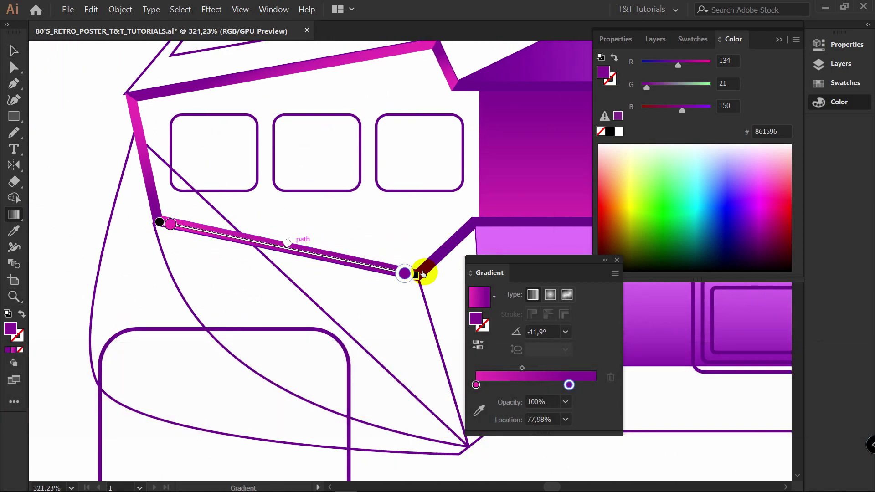
# - Shift the purple gradient stop upward along the left frame's outer side strip
pyautogui.press('v')
pyautogui.click(146, 169)
pyautogui.press('g')
pyautogui.moveTo(154, 197); pyautogui.dragTo(147, 167)
pyautogui.press('v')
# - Run the upper strip's gradient lengthwise from the outer to the inner corner, moving the purple stop to 0% and adjusting the midpoint
pyautogui.click(318, 69)
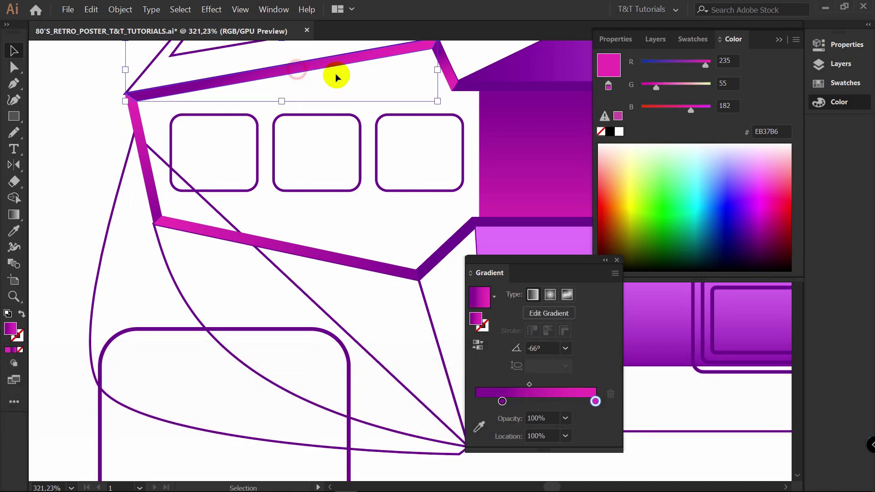
pyautogui.press('g')
pyautogui.press('space')
pyautogui.moveTo(396, 55); pyautogui.dragTo(404, 124)
pyautogui.moveTo(134, 164); pyautogui.dragTo(449, 110)
pyautogui.moveTo(202, 152); pyautogui.dragTo(137, 163)
pyautogui.moveTo(234, 146); pyautogui.dragTo(269, 140)
pyautogui.press('v')
pyautogui.click(399, 154)
# - Draw a closed four-point shape with the gradient fill over the short diagonal at the left frame's lower inner corner
pyautogui.press('z')
pyautogui.moveTo(387, 152); pyautogui.dragTo(351, 140)
pyautogui.press('g')
pyautogui.press('z')
pyautogui.moveTo(335, 219); pyautogui.dragTo(378, 218)
pyautogui.press('v')
pyautogui.press('p')
pyautogui.click(226, 238)
pyautogui.click(297, 171)
pyautogui.click(302, 183)
pyautogui.click(230, 251)
pyautogui.click(226, 238)
pyautogui.press('v')
pyautogui.click(220, 189)
# - Send the light purple bumper panel to the back so it lies behind the small rounded squares and plate frames
pyautogui.press('z')
pyautogui.moveTo(238, 204); pyautogui.dragTo(197, 205)
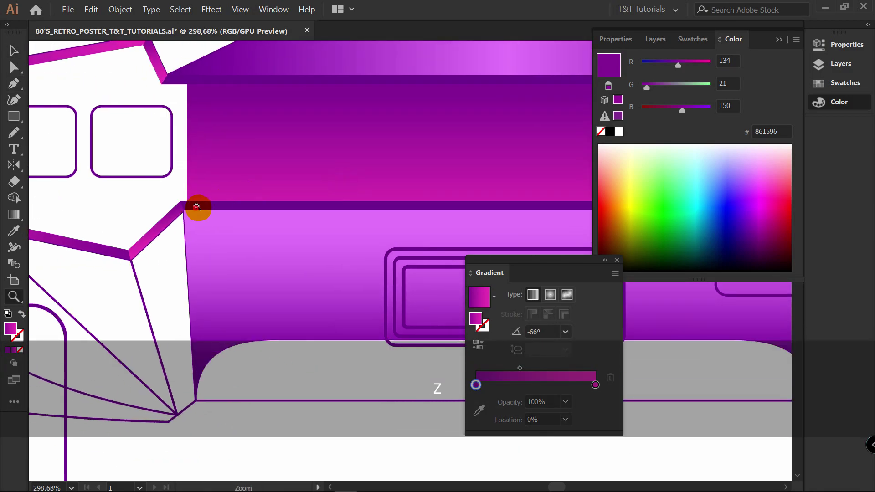
pyautogui.press('v')
pyautogui.click(215, 194)
pyautogui.rightClick(219, 218)
pyautogui.moveTo(261, 363)
pyautogui.click(346, 391)
pyautogui.click(338, 387)
# - Draw a closed four-point gradient-filled shape over the left half of the horizontal strip along the bumper's upper edge
pyautogui.press('z')
pyautogui.moveTo(187, 159); pyautogui.dragTo(291, 146)
pyautogui.press('space')
pyautogui.moveTo(291, 145); pyautogui.dragTo(325, 173)
pyautogui.moveTo(325, 173); pyautogui.dragTo(196, 157)
pyautogui.press('space')
pyautogui.moveTo(288, 144); pyautogui.dragTo(214, 179)
pyautogui.press('p')
pyautogui.click(191, 207)
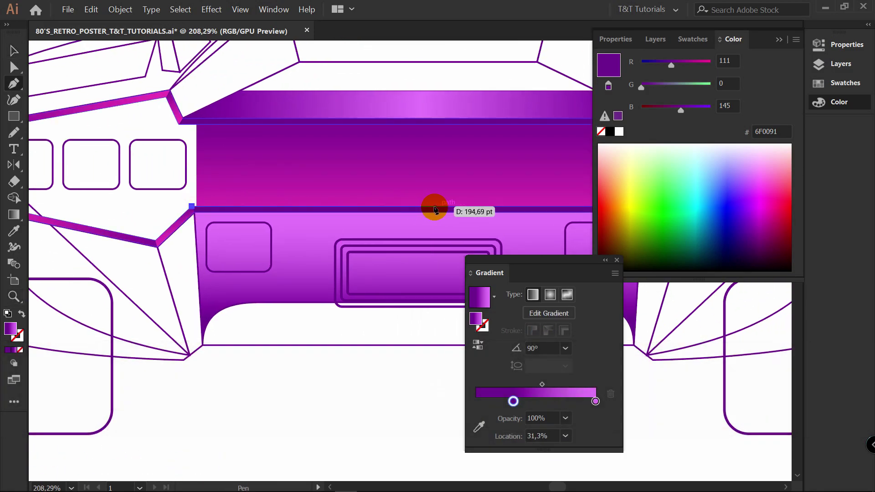
pyautogui.keyDown('shift'); pyautogui.click(419, 213); pyautogui.keyUp('shift')
pyautogui.keyDown('shift'); pyautogui.click(194, 213); pyautogui.keyUp('shift')
pyautogui.click(191, 207)
pyautogui.press('v')
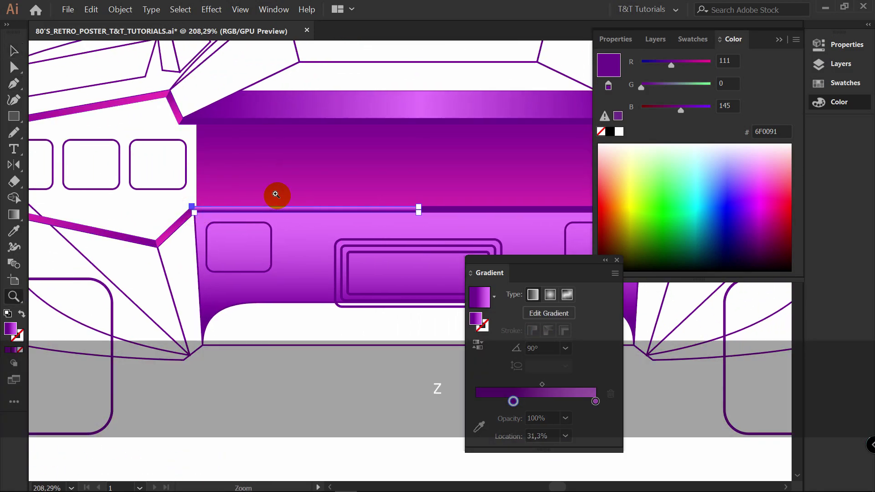
# - Copy the frame's purple-pink gradient onto the bumper half-strip and run it horizontally, purple at the car's centre and pink at the outer corner
pyautogui.press('z')
pyautogui.moveTo(279, 197); pyautogui.dragTo(332, 197)
pyautogui.press('i')
pyautogui.click(137, 225)
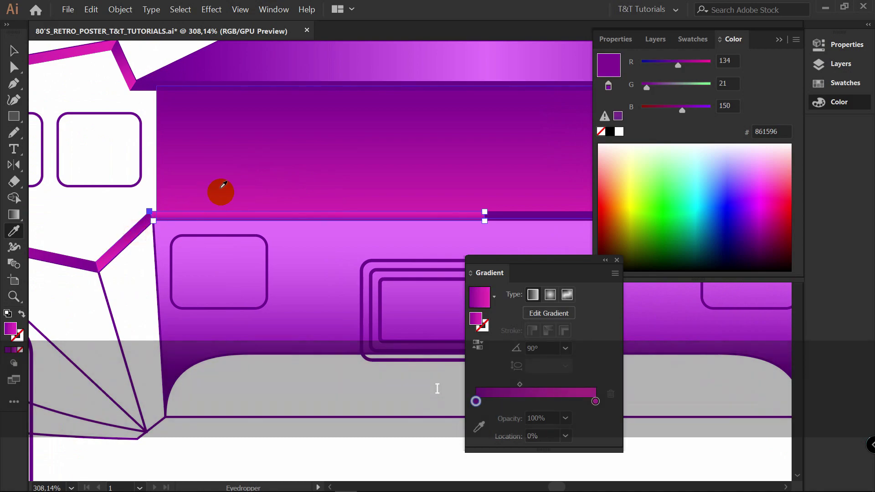
pyautogui.press('g')
pyautogui.moveTo(485, 213); pyautogui.dragTo(269, 217)
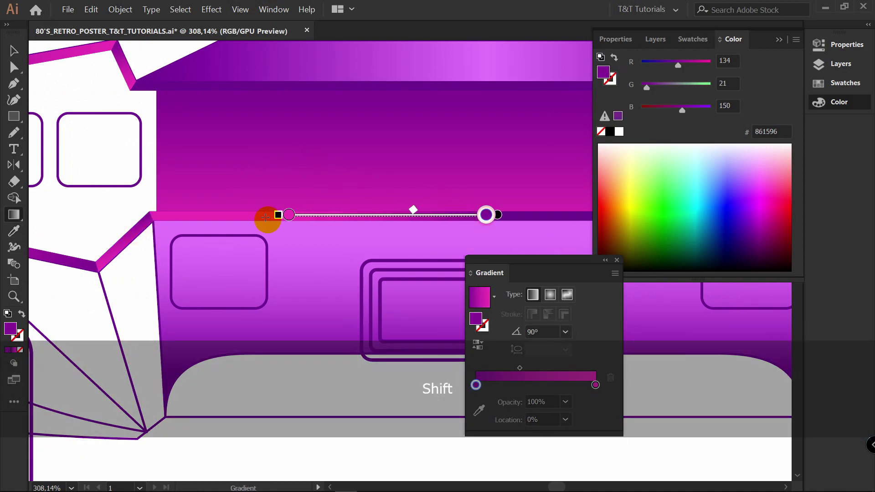
pyautogui.moveTo(157, 227); pyautogui.dragTo(158, 227)
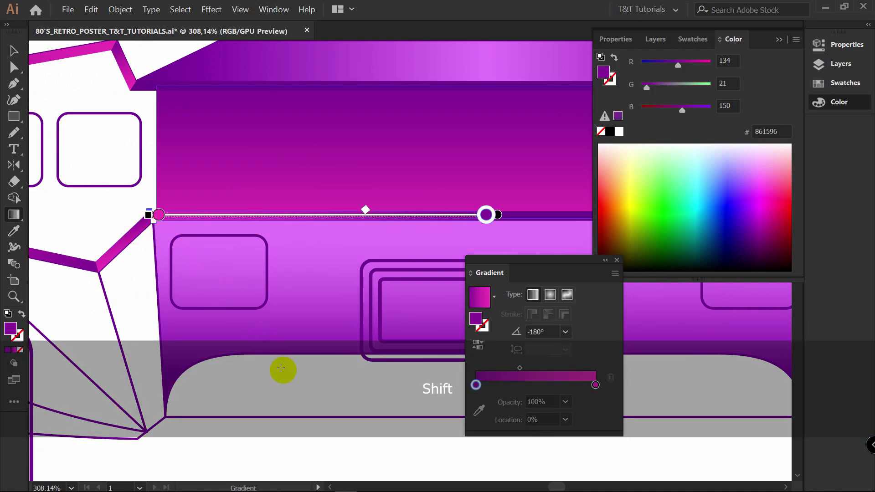
# - Draw a matching closed four-point gradient shape over the left half of the strip above the magenta panel
pyautogui.moveTo(277, 363); pyautogui.dragTo(263, 415)
pyautogui.press('p')
pyautogui.click(119, 135)
pyautogui.moveTo(470, 138); pyautogui.dragTo(492, 143)
pyautogui.click(367, 128)
pyautogui.click(367, 138)
pyautogui.keyDown('shift'); pyautogui.click(182, 142); pyautogui.keyUp('shift')
pyautogui.click(189, 133)
pyautogui.scroll(-2, 502, 139)
# - Reflect a copy of the left taillight frame strips and both horizontal half-strips across the car's vertical centre axis
pyautogui.press('v')
pyautogui.click(410, 142)
pyautogui.keyDown('shift'); pyautogui.click(391, 231); pyautogui.keyUp('shift')
pyautogui.keyDown('shift'); pyautogui.click(293, 246); pyautogui.keyUp('shift')
pyautogui.keyDown('shift'); pyautogui.click(274, 141); pyautogui.keyUp('shift')
pyautogui.keyDown('shift'); pyautogui.click(194, 116); pyautogui.keyUp('shift')
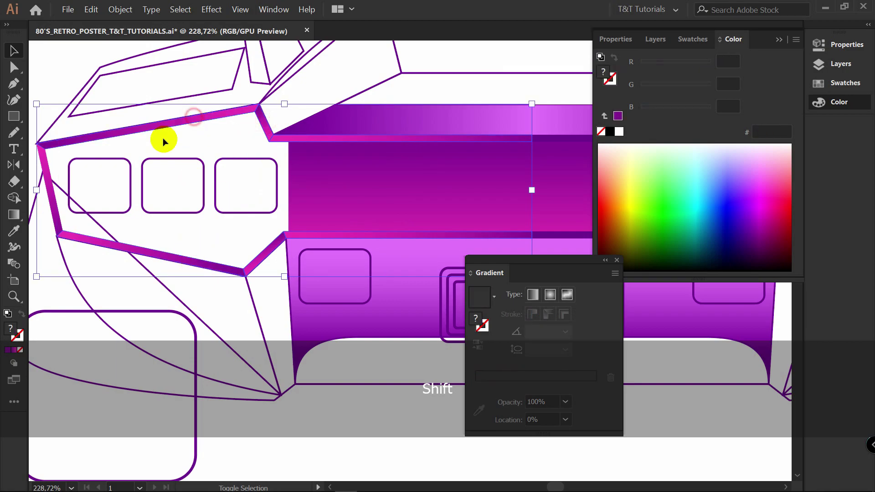
pyautogui.moveTo(559, 117); pyautogui.dragTo(362, 112)
pyautogui.press('o')
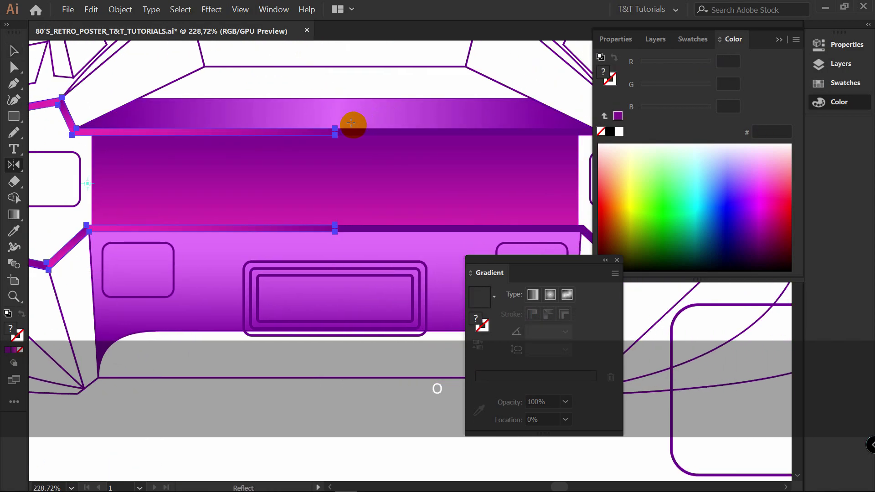
pyautogui.keyDown('alt'); pyautogui.click(335, 129); pyautogui.keyUp('alt')
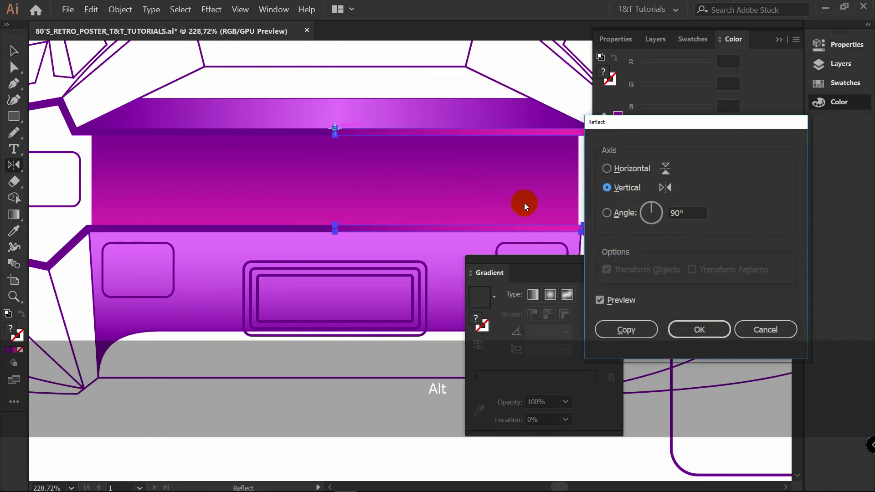
pyautogui.click(626, 329)
pyautogui.press('v')
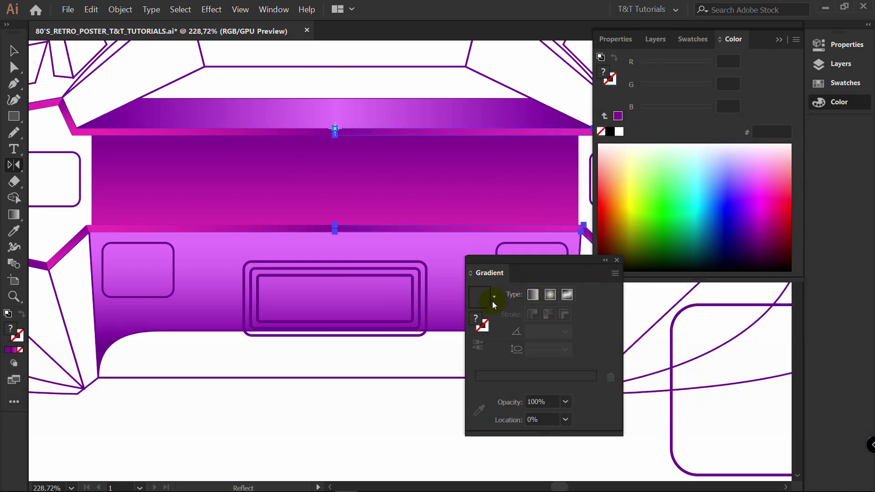
# - Merge the two halves of the strip above the magenta panel into one shape with Shape Builder
pyautogui.keyDown('shift'); pyautogui.click(383, 134); pyautogui.keyUp('shift')
pyautogui.keyDown('shift'); pyautogui.click(383, 135); pyautogui.keyUp('shift')
pyautogui.hotkey('shift', 'm')
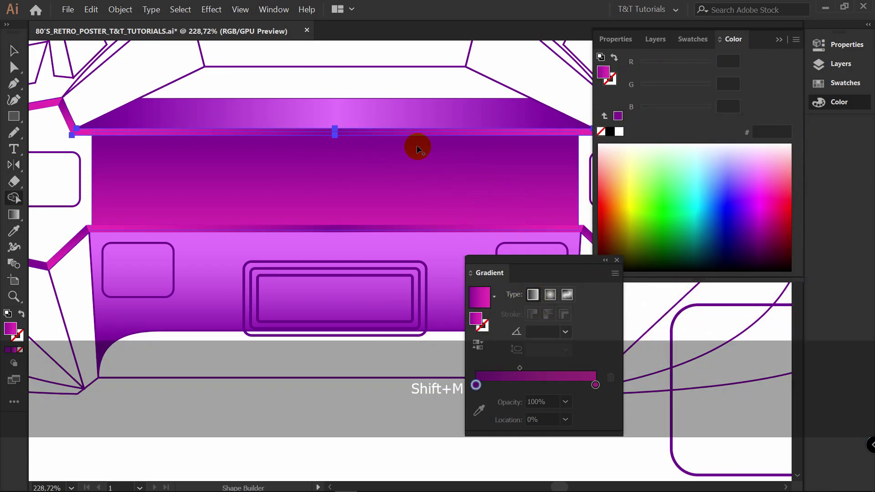
pyautogui.moveTo(356, 136); pyautogui.dragTo(313, 133)
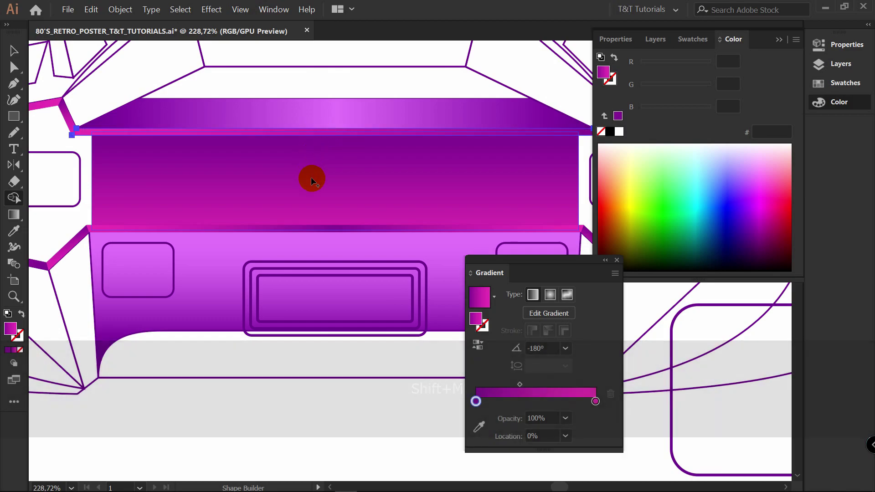
# - Merge the two halves of the strip along the bumper's upper edge into one shape with Shape Builder
pyautogui.press('v')
pyautogui.click(361, 232)
pyautogui.hotkey('shift', 'm')
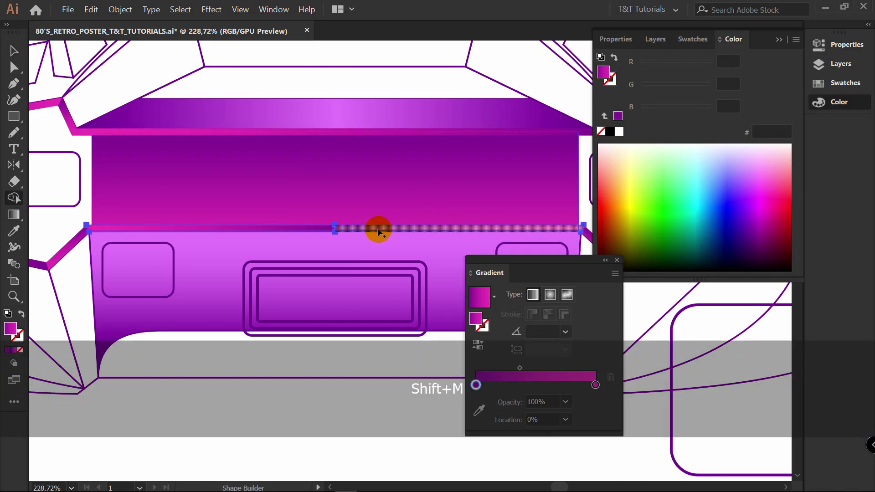
pyautogui.moveTo(378, 232); pyautogui.dragTo(319, 230)
# - Move the upper strip's pink gradient stop to about 51% and duplicate the purple stop at 100%
pyautogui.press('v')
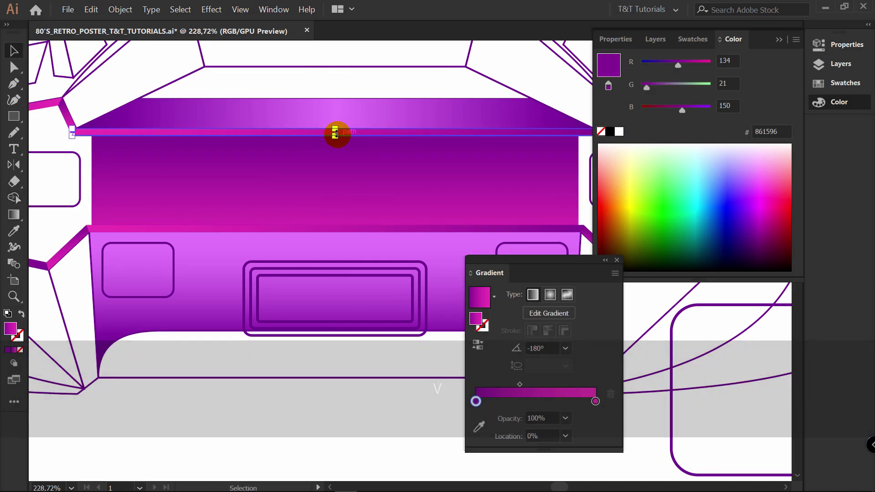
pyautogui.moveTo(595, 402); pyautogui.dragTo(561, 405)
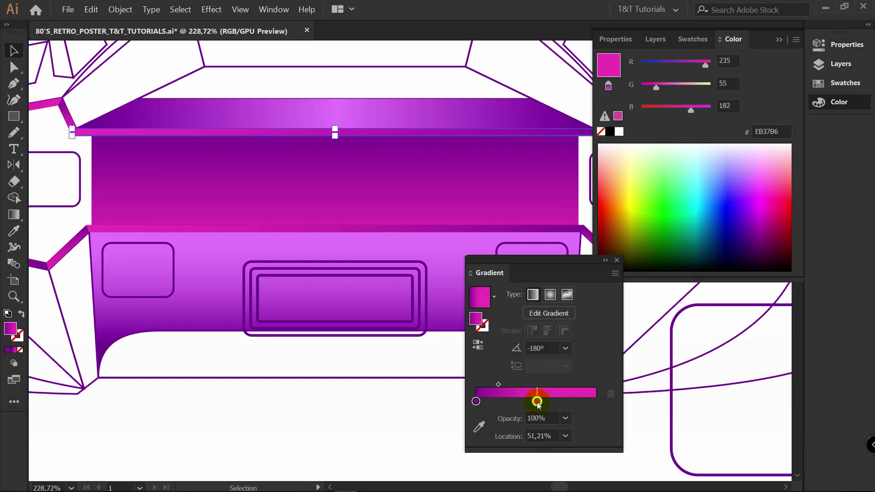
pyautogui.moveTo(537, 404); pyautogui.dragTo(477, 405)
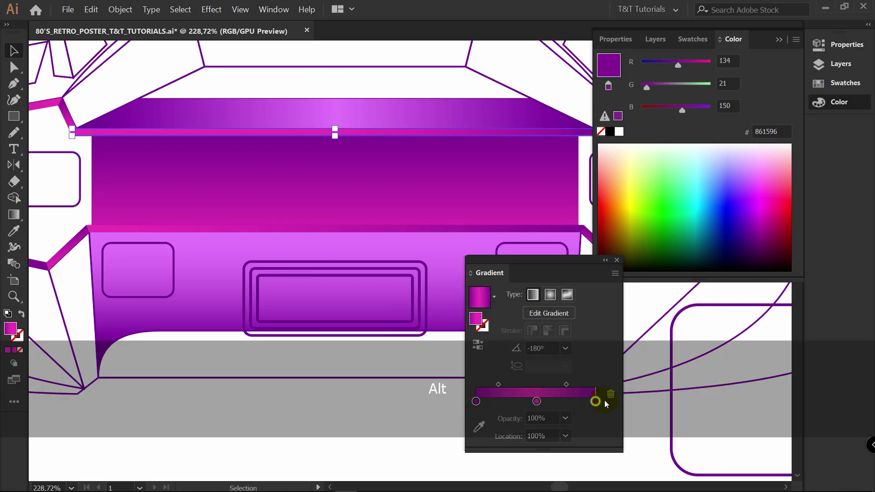
# - Copy the upper strip's purple-pink-purple gradient onto the strip along the bumper's upper edge
pyautogui.click(365, 182)
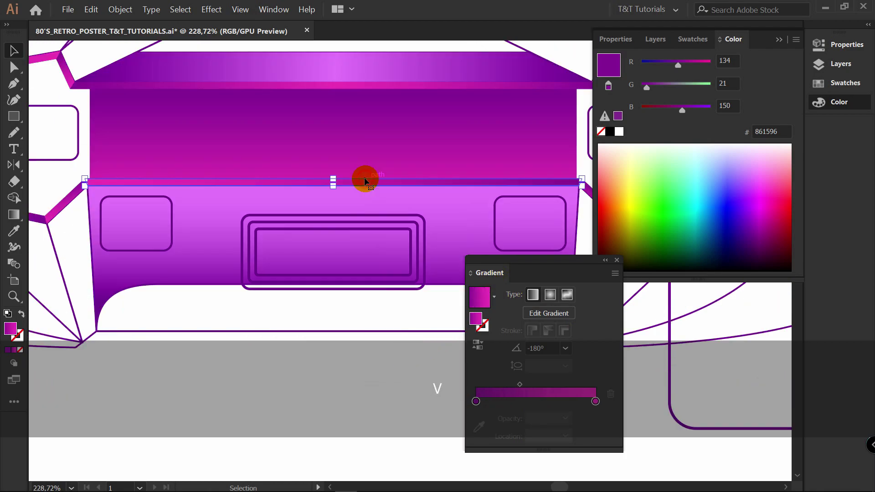
pyautogui.press('i')
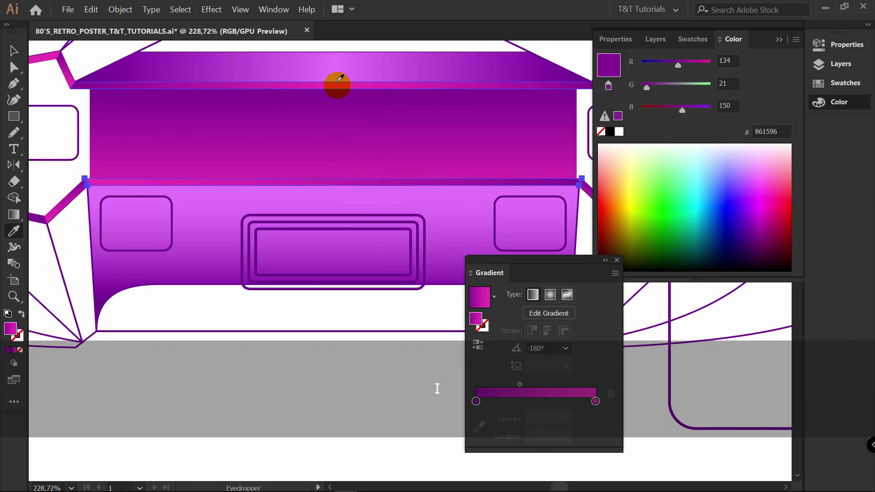
pyautogui.click(339, 78)
pyautogui.press('v')
pyautogui.click(380, 365)
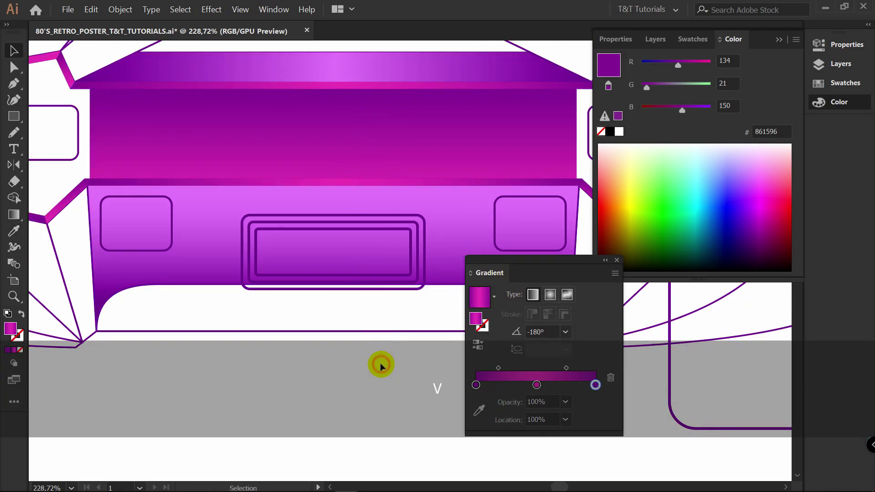
# - Fill the curved shape below the bumper with the near-black swatch from the car gradients palette
pyautogui.click(366, 248)
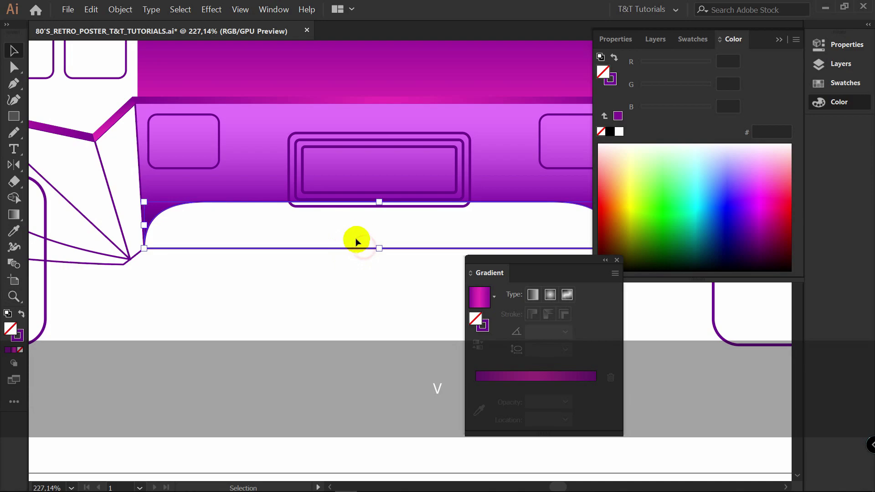
pyautogui.press('z')
pyautogui.press('space')
pyautogui.moveTo(350, 240); pyautogui.dragTo(506, 227)
pyautogui.press('i')
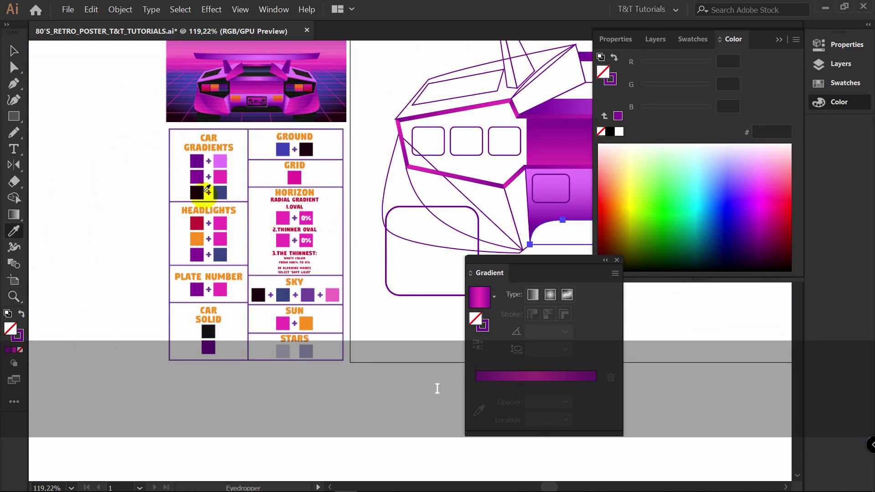
pyautogui.click(201, 193)
pyautogui.press('space')
pyautogui.moveTo(356, 231); pyautogui.dragTo(76, 309)
# - Fill the trapezoid panel above the light purple gradient strip with the same near-black as the shape below the bumper
pyautogui.press('v')
pyautogui.click(310, 177)
pyautogui.press('i')
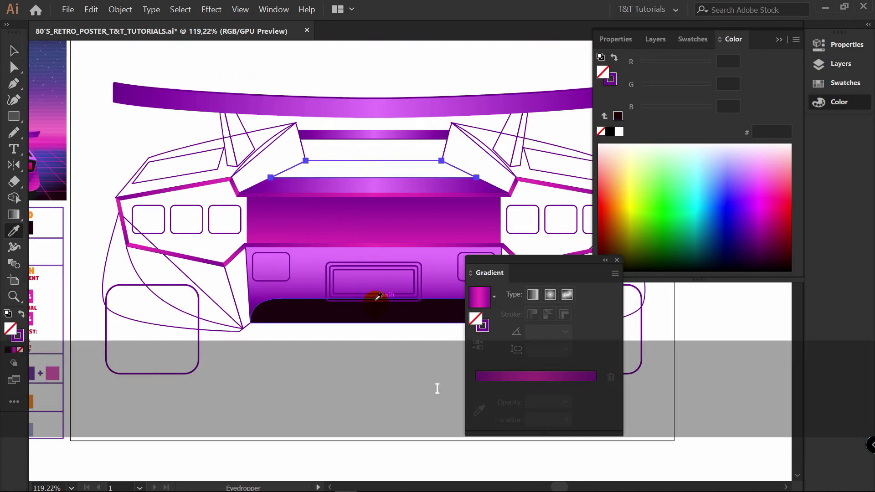
pyautogui.click(370, 310)
pyautogui.press('v')
pyautogui.click(371, 339)
# - Apply the bumper's purple gradient to the outer number plate frame and move its dark purple stop to 0%
pyautogui.click(389, 218)
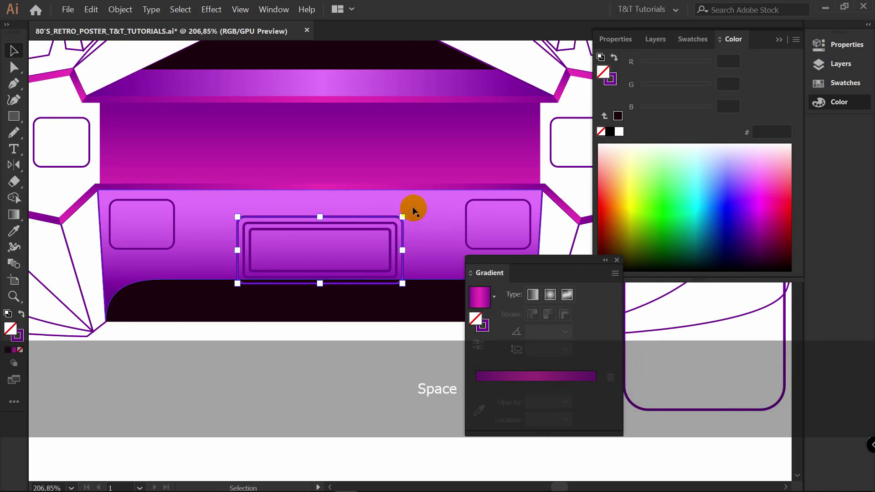
pyautogui.press('i')
pyautogui.click(447, 206)
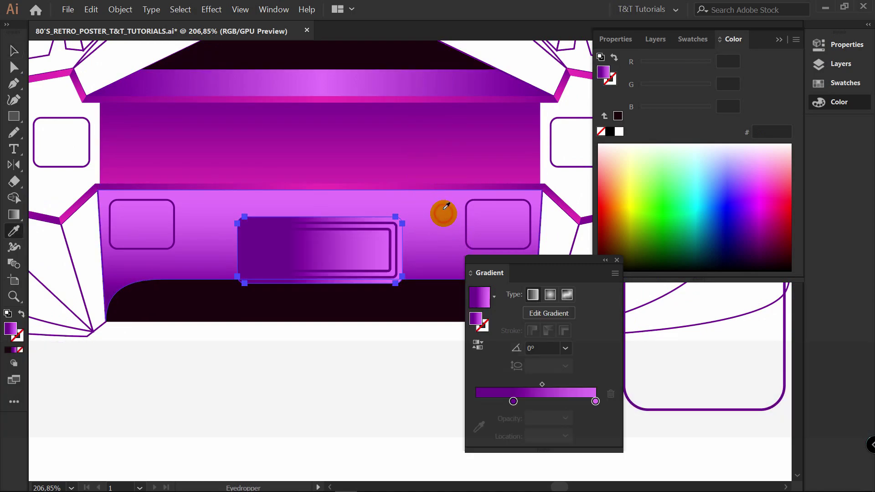
pyautogui.press('g')
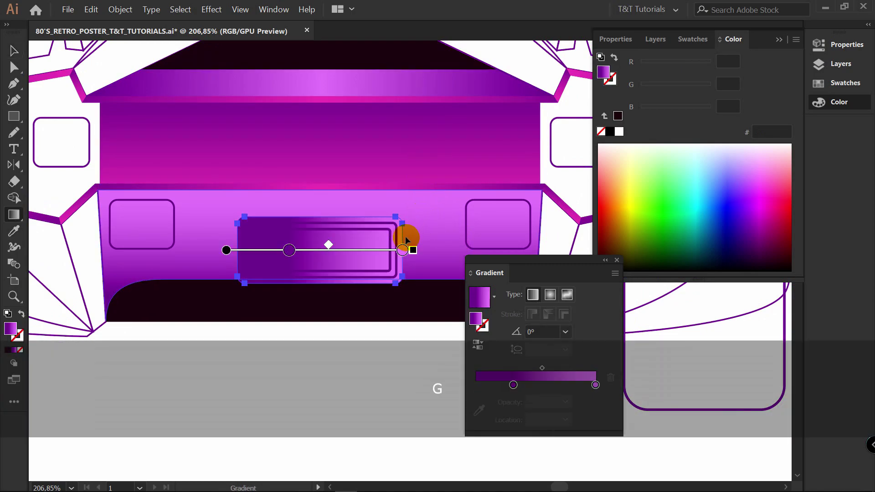
pyautogui.moveTo(289, 250); pyautogui.dragTo(238, 250)
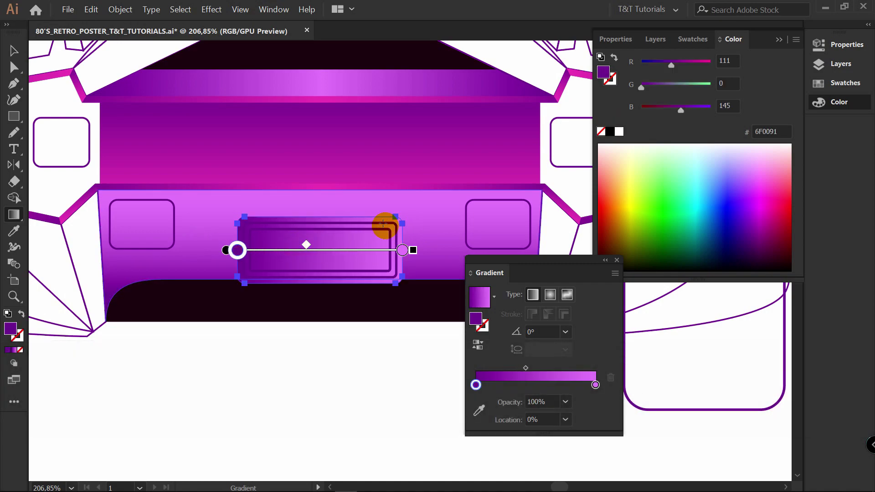
# - Reverse the outer plate frame's gradient to run from light purple on the left to dark on the right, and adjust its midpoint
pyautogui.moveTo(411, 234); pyautogui.dragTo(240, 233)
pyautogui.moveTo(339, 229); pyautogui.dragTo(363, 230)
pyautogui.moveTo(230, 233); pyautogui.dragTo(223, 233)
pyautogui.moveTo(362, 245); pyautogui.dragTo(334, 245)
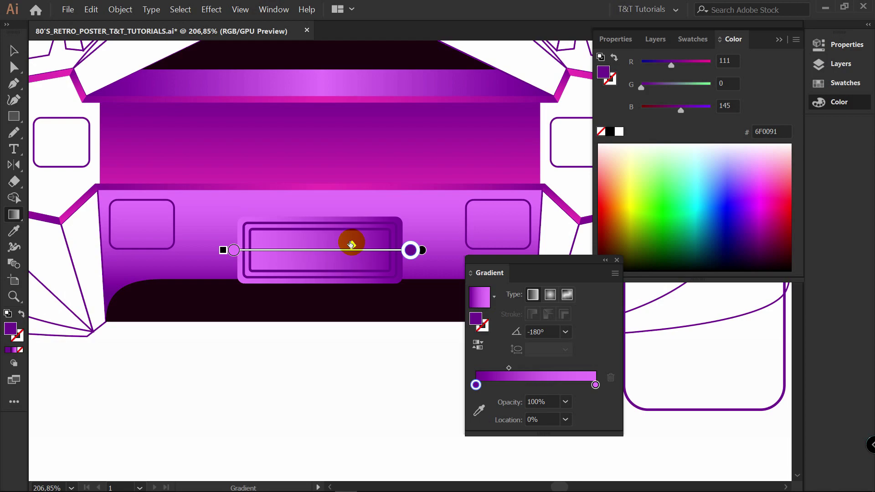
pyautogui.moveTo(344, 245); pyautogui.dragTo(358, 245)
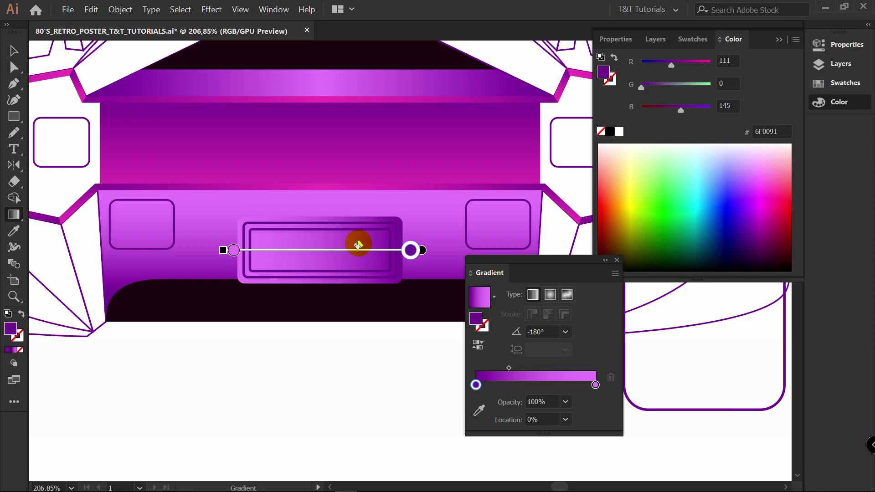
# - Switch the plate frame's light purple gradient stop to HSB and lighten it by lowering its saturation
pyautogui.doubleClick(596, 386)
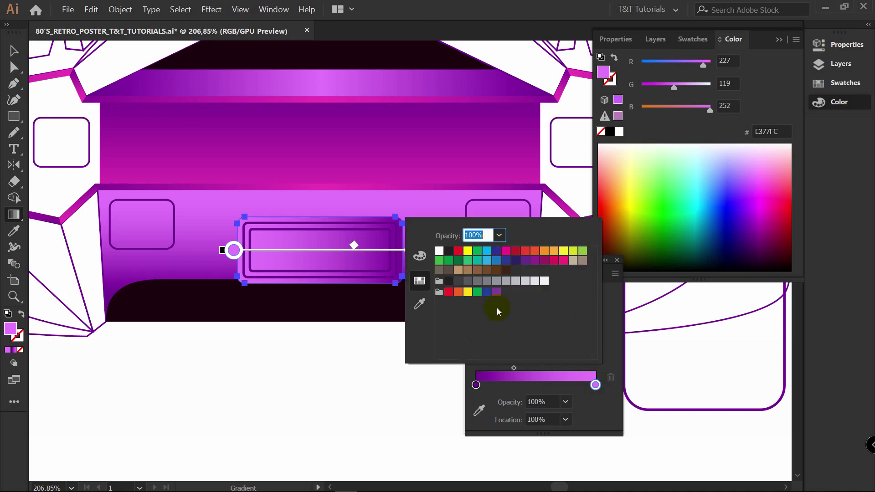
pyautogui.click(424, 258)
pyautogui.click(595, 224)
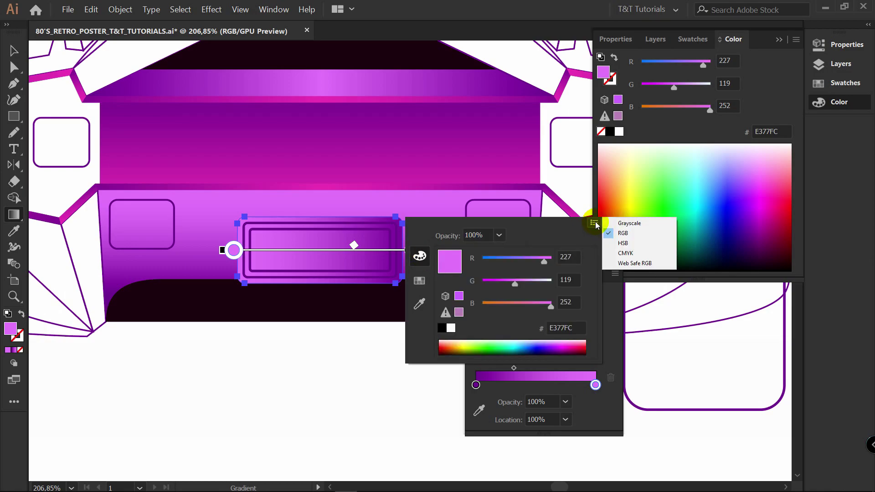
pyautogui.click(630, 245)
pyautogui.moveTo(550, 304)
pyautogui.mouseDown()
pyautogui.moveTo(532, 305)
pyautogui.moveTo(552, 304)
pyautogui.mouseUp()
pyautogui.moveTo(519, 284)
pyautogui.mouseDown()
pyautogui.moveTo(527, 281)
pyautogui.moveTo(509, 283)
pyautogui.mouseUp()
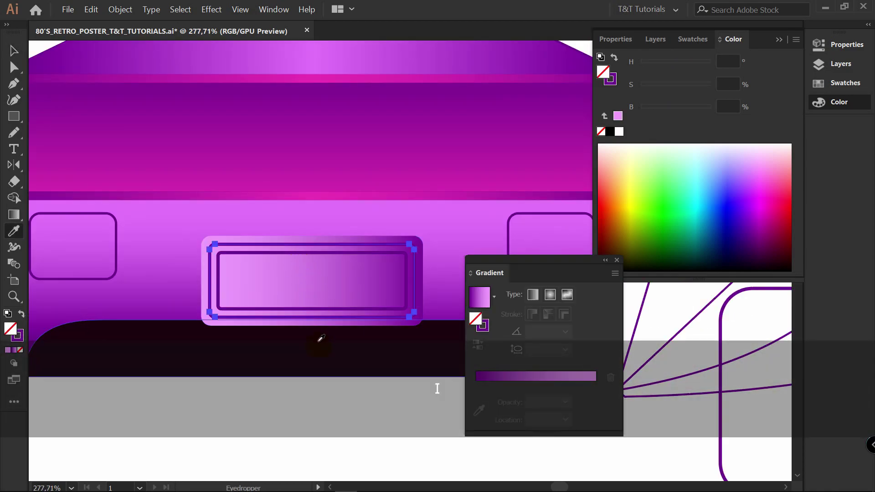
# - Fill the plate's middle rectangle with near-black and its inner rectangle with the magenta-purple gradient running vertically, pink at the upper edge
pyautogui.click(318, 348)
pyautogui.press('v')
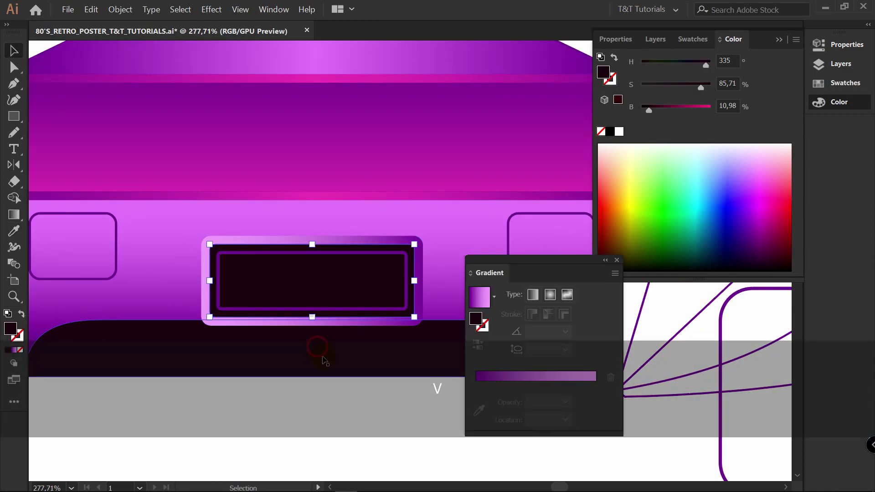
pyautogui.click(359, 252)
pyautogui.press('i')
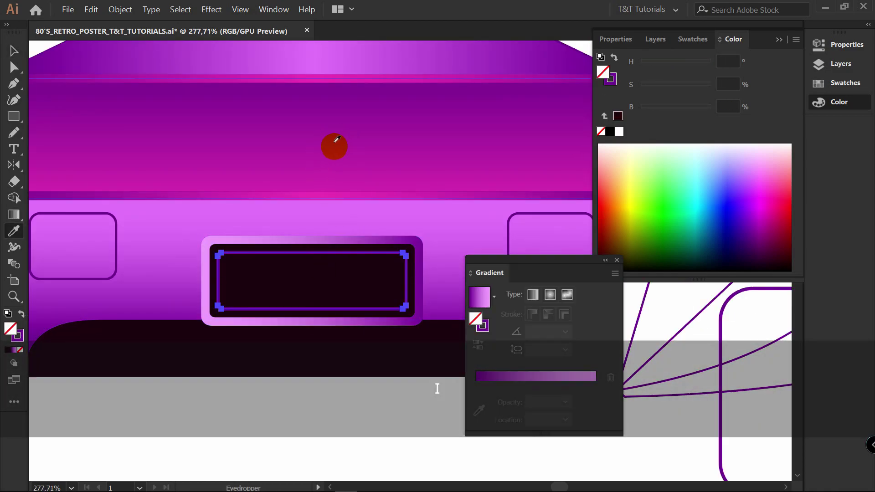
pyautogui.click(319, 123)
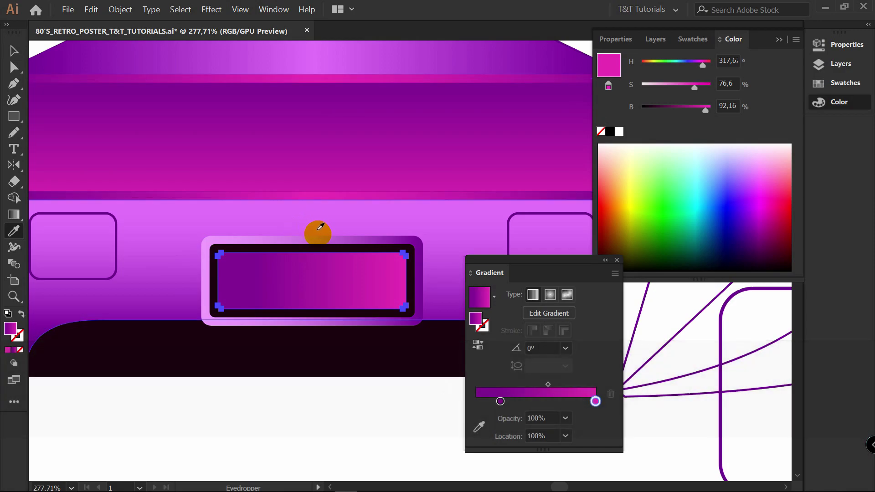
pyautogui.press('g')
pyautogui.moveTo(316, 242); pyautogui.dragTo(289, 237)
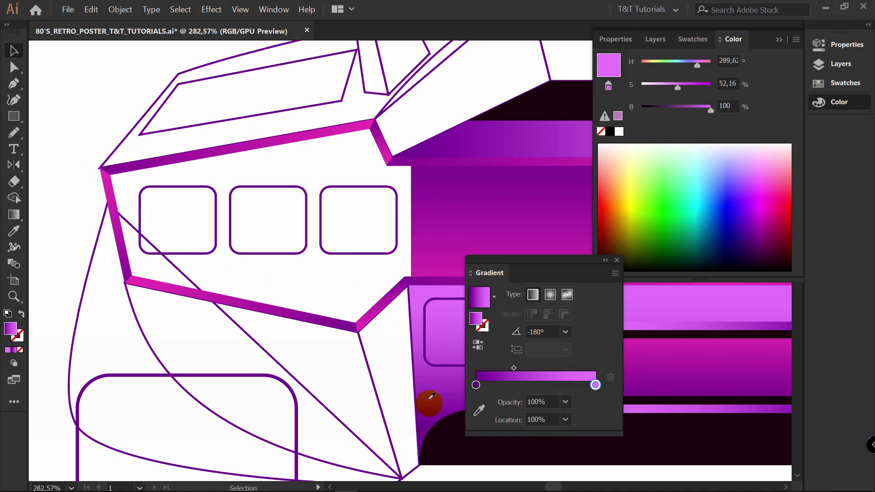
# - Draw a near-black polygon filling the left taillight area inside its frame with the Pen tool, and send it to the back
pyautogui.press('i')
pyautogui.click(456, 443)
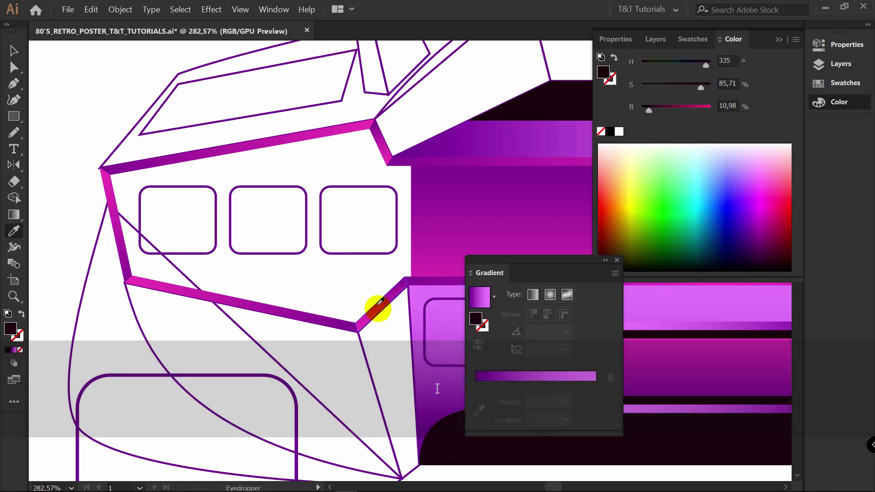
pyautogui.press('p')
pyautogui.click(373, 122)
pyautogui.click(105, 172)
pyautogui.click(130, 281)
pyautogui.click(358, 333)
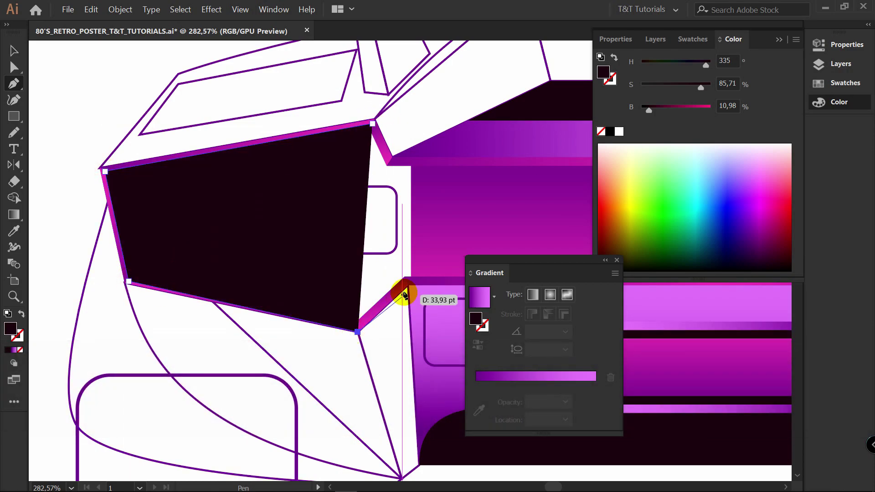
pyautogui.click(425, 165)
pyautogui.click(373, 122)
pyautogui.press('v')
pyautogui.rightClick(342, 191)
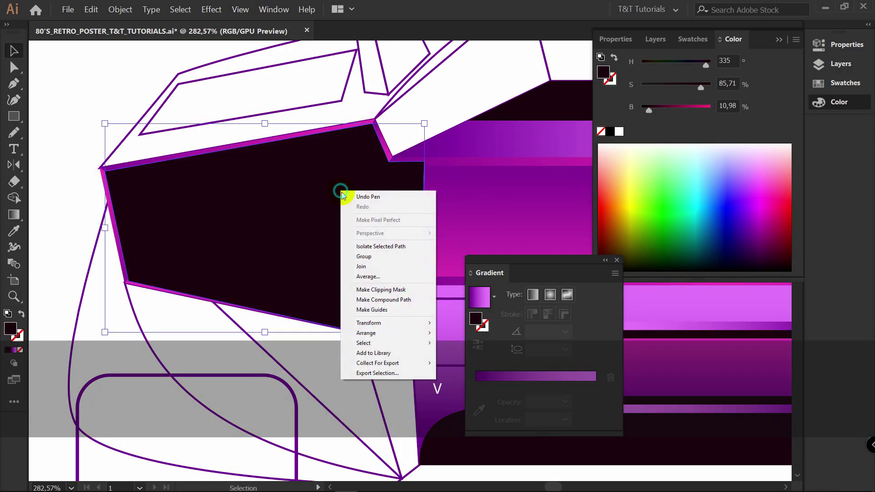
pyautogui.click(380, 334)
pyautogui.click(465, 363)
# - Fill the curved panel below the left taillight with the purple-to-magenta gradient and adjust the gradient's direction and spread
pyautogui.click(62, 195)
pyautogui.scroll(-3, 118, 237)
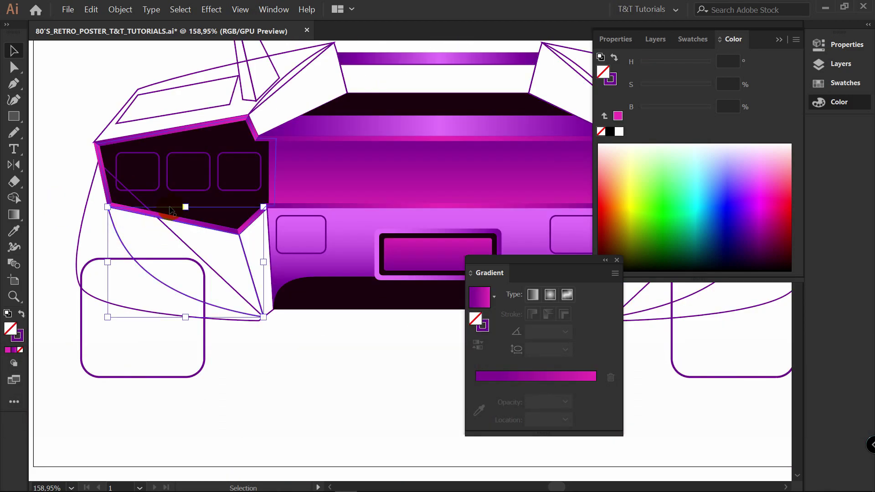
pyautogui.press('i')
pyautogui.click(355, 155)
pyautogui.click(352, 155)
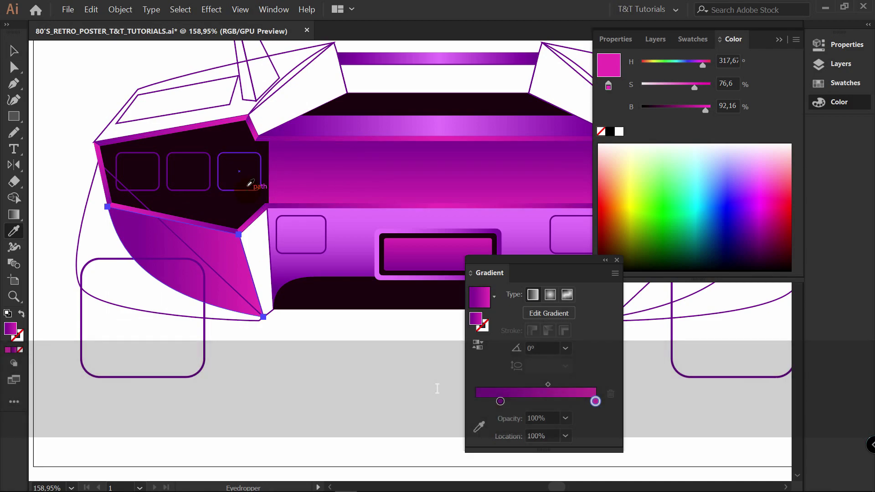
pyautogui.press('g')
pyautogui.moveTo(244, 245)
pyautogui.mouseDown()
pyautogui.moveTo(336, 234)
pyautogui.moveTo(199, 233)
pyautogui.moveTo(385, 242)
pyautogui.mouseUp()
pyautogui.moveTo(222, 215); pyautogui.dragTo(184, 209)
pyautogui.moveTo(279, 224); pyautogui.dragTo(238, 218)
pyautogui.moveTo(203, 279)
pyautogui.mouseDown()
pyautogui.moveTo(392, 222)
pyautogui.moveTo(201, 275)
pyautogui.moveTo(363, 219)
pyautogui.mouseUp()
# - Send the outer left fender with its purple-to-magenta gradient to the back
pyautogui.press('v')
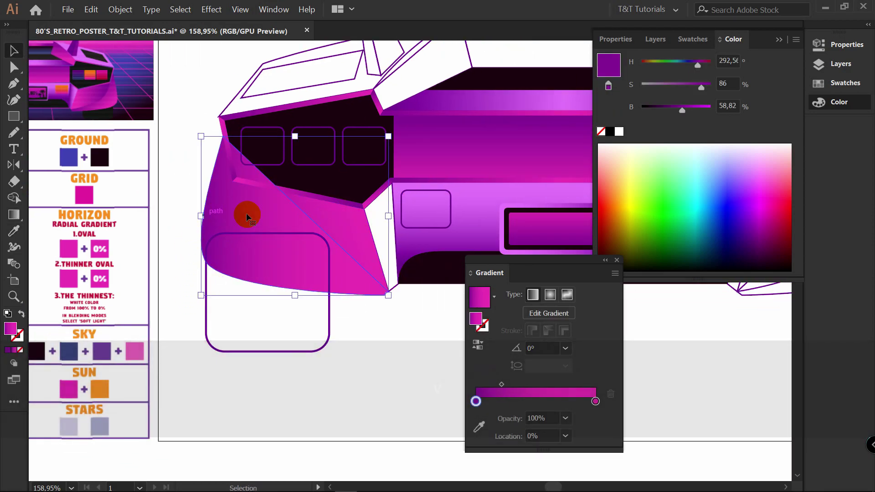
pyautogui.rightClick(219, 218)
pyautogui.moveTo(248, 357)
pyautogui.click(357, 388)
pyautogui.click(392, 338)
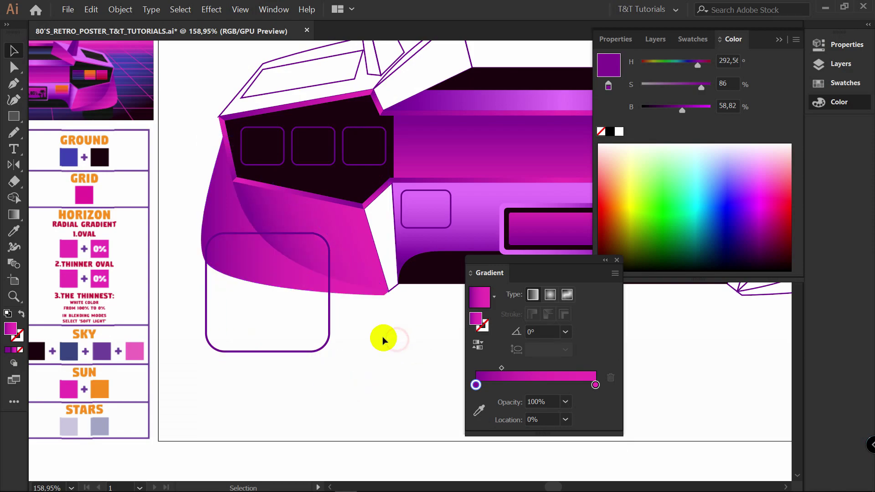
# - Fill the left wheel with near-black and send it to the back
pyautogui.click(330, 326)
pyautogui.press('i')
pyautogui.click(358, 176)
pyautogui.press('v')
pyautogui.rightClick(316, 312)
pyautogui.moveTo(351, 252)
pyautogui.click(440, 280)
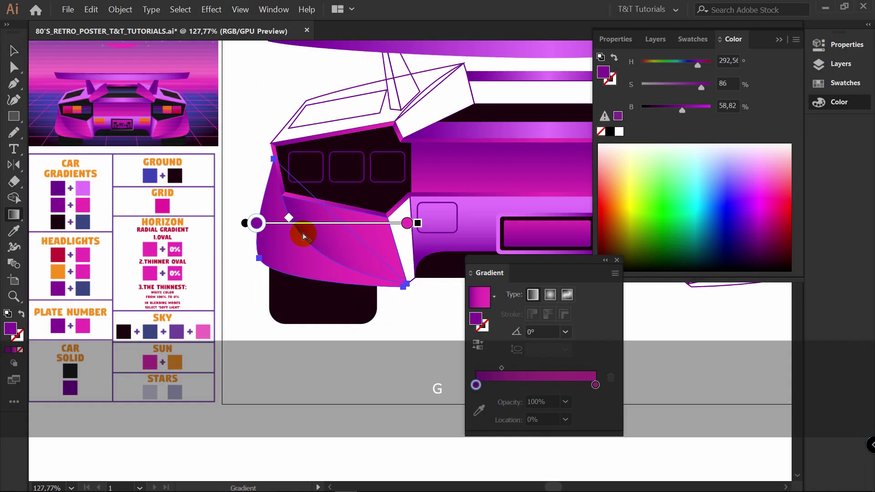
# - Angle the outer left fender's gradient diagonally so it runs to magenta at the lower edge, and fine-tune the spread of the fender gradients
pyautogui.moveTo(302, 234)
pyautogui.mouseDown()
pyautogui.moveTo(381, 195)
pyautogui.moveTo(315, 214)
pyautogui.moveTo(314, 195)
pyautogui.moveTo(244, 259)
pyautogui.mouseUp()
pyautogui.moveTo(282, 217); pyautogui.dragTo(285, 215)
pyautogui.moveTo(353, 217)
pyautogui.mouseDown()
pyautogui.moveTo(258, 271)
pyautogui.moveTo(258, 289)
pyautogui.mouseUp()
pyautogui.scroll(-4, 259, 289)
pyautogui.scroll(5, 254, 183)
pyautogui.press('v')
pyautogui.click(186, 272)
pyautogui.press('g')
pyautogui.moveTo(122, 333); pyautogui.dragTo(93, 335)
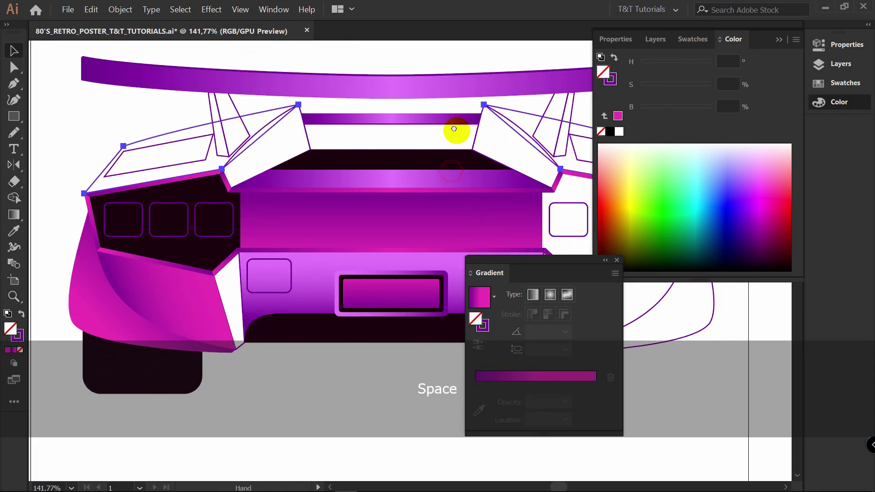
# - Fill both upper side panels with the light purple from the car gradients palette
pyautogui.moveTo(453, 133); pyautogui.dragTo(697, 55)
pyautogui.press('i')
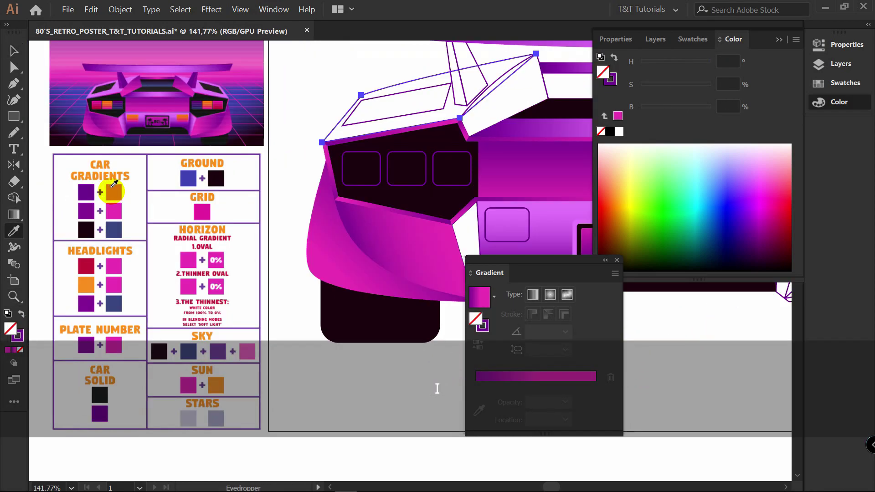
pyautogui.click(114, 184)
pyautogui.press('v')
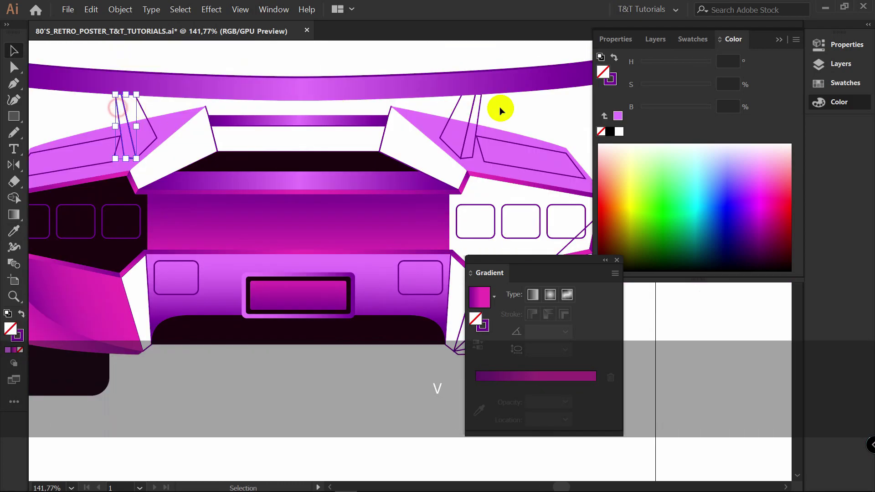
# - Fill the narrow outer faces of both spoiler supports with the palette's solid magenta-leaning purple
pyautogui.keyDown('shift'); pyautogui.click(481, 106); pyautogui.keyUp('shift')
pyautogui.moveTo(244, 182); pyautogui.dragTo(592, 145)
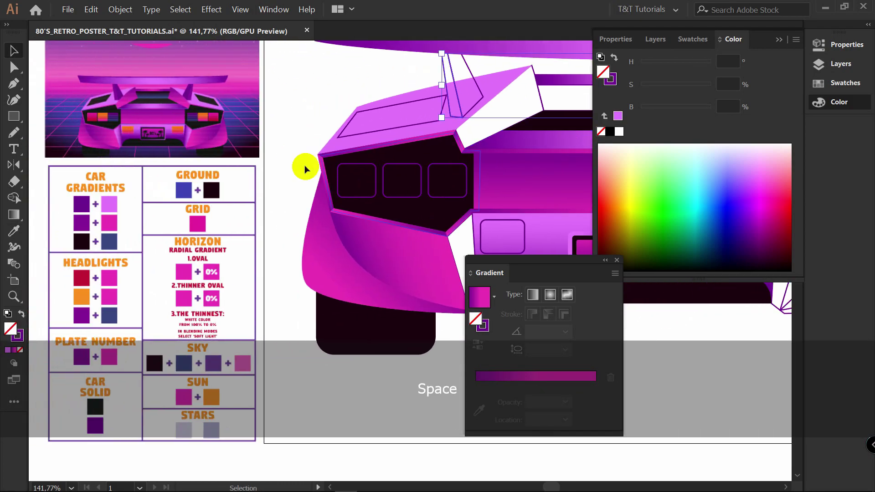
pyautogui.press('i')
pyautogui.click(83, 226)
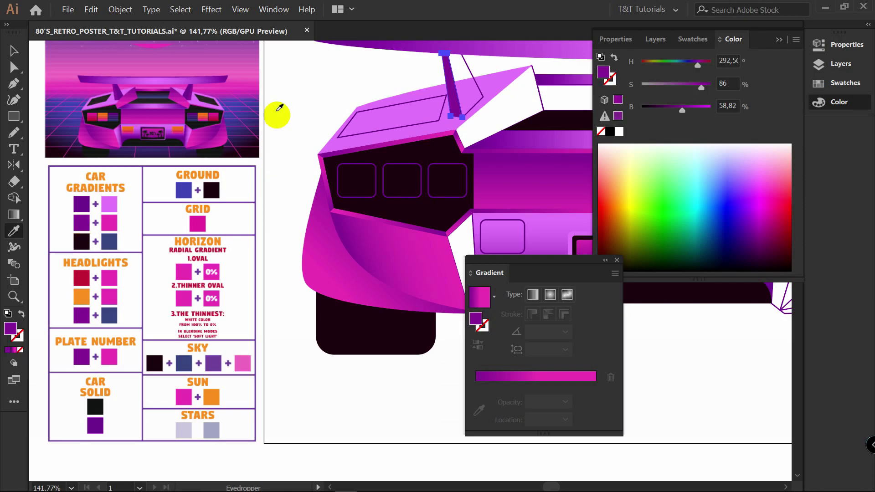
# - Fill the wide inner faces of both spoiler supports with solid dark purple
pyautogui.press('v')
pyautogui.click(473, 77)
pyautogui.moveTo(475, 91); pyautogui.dragTo(177, 109)
pyautogui.keyDown('shift'); pyautogui.click(491, 86); pyautogui.keyUp('shift')
pyautogui.moveTo(196, 172); pyautogui.dragTo(510, 163)
pyautogui.press('i')
pyautogui.click(103, 230)
pyautogui.press('v')
pyautogui.moveTo(467, 88); pyautogui.dragTo(211, 112)
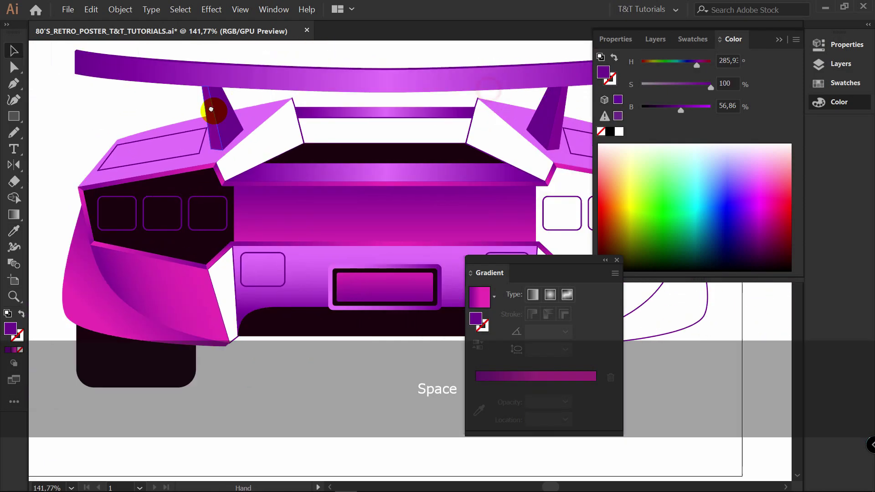
# - Fill the left fin panel beside the rear window with the purple-to-magenta gradient and bring it to the front
pyautogui.press('z')
pyautogui.moveTo(272, 128); pyautogui.dragTo(279, 125)
pyautogui.press('v')
pyautogui.click(258, 85)
pyautogui.press('i')
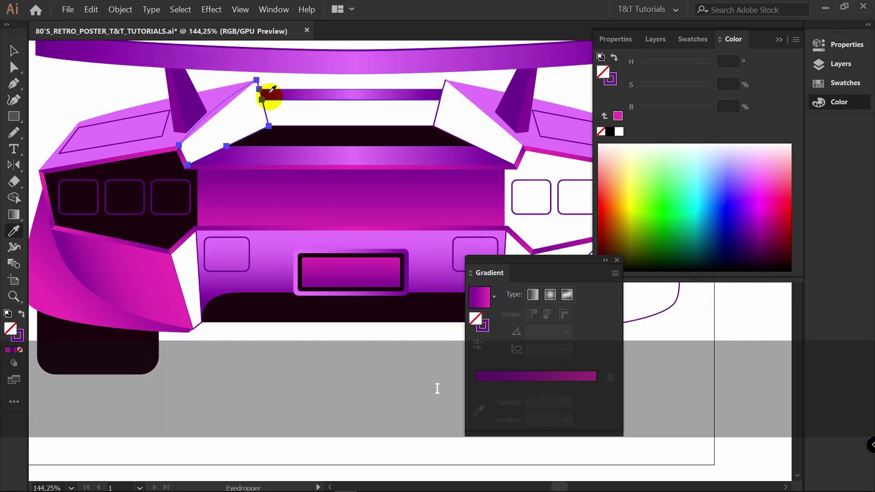
pyautogui.click(279, 195)
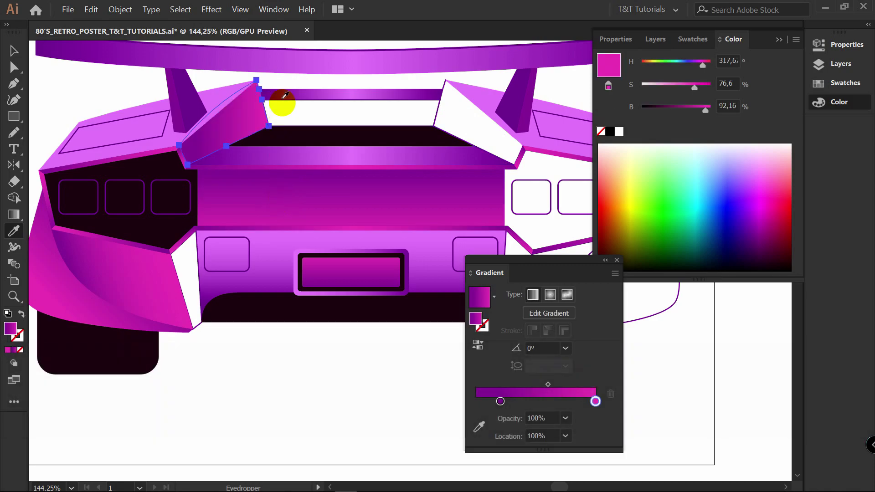
pyautogui.press('v')
pyautogui.rightClick(249, 117)
pyautogui.moveTo(276, 256)
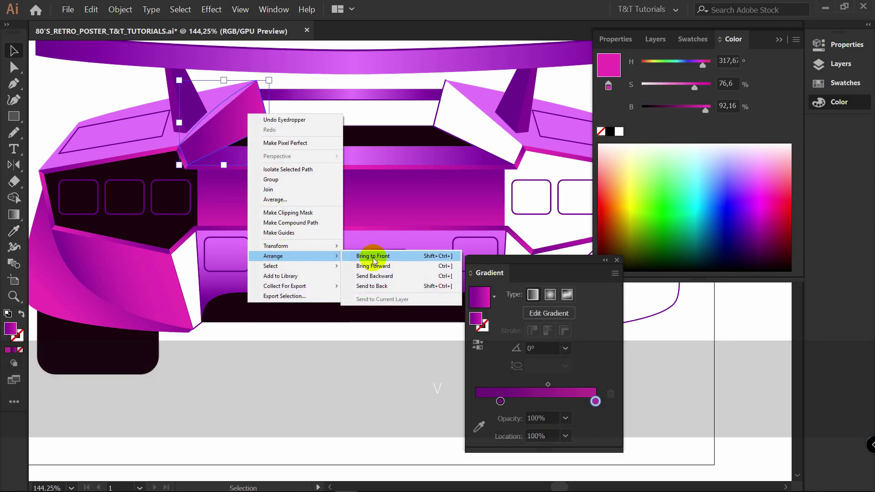
pyautogui.click(373, 257)
# - Angle the left fin's gradient diagonally, with magenta at its lower outer end and purple at its upper tip, and adjust the midpoint
pyautogui.scroll(-1, 203, 323)
pyautogui.press('g')
pyautogui.moveTo(175, 182)
pyautogui.mouseDown()
pyautogui.moveTo(270, 120)
pyautogui.moveTo(184, 175)
pyautogui.mouseUp()
pyautogui.moveTo(220, 142); pyautogui.dragTo(223, 148)
pyautogui.moveTo(258, 121); pyautogui.dragTo(278, 105)
pyautogui.moveTo(228, 140); pyautogui.dragTo(224, 143)
pyautogui.moveTo(277, 105); pyautogui.dragTo(267, 114)
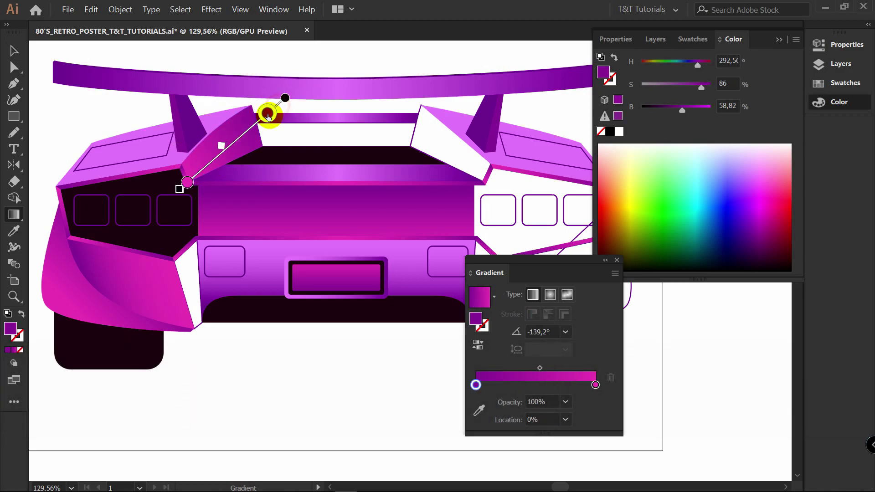
pyautogui.moveTo(222, 146); pyautogui.dragTo(225, 143)
pyautogui.scroll(1, 273, 129)
# - Replace the right fin outline with a copy of the left fin reflected across the vertical axis at the car's centre
pyautogui.press('v')
pyautogui.click(379, 104)
pyautogui.press('Delete')
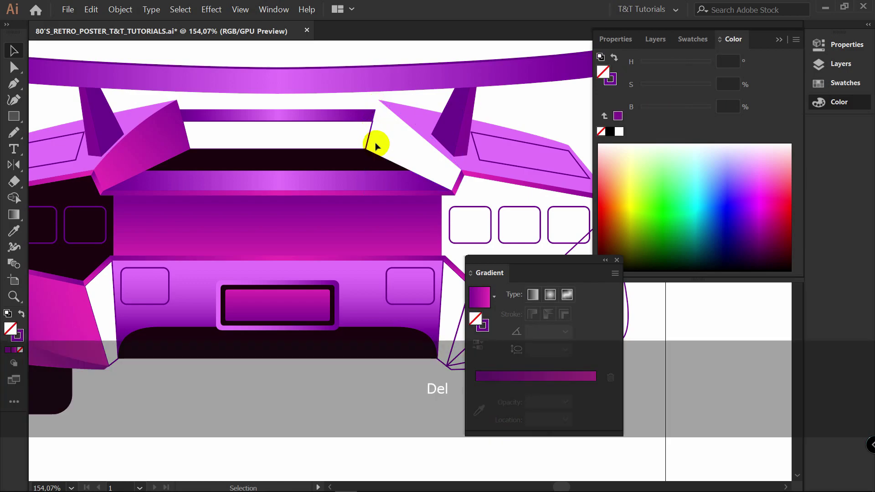
pyautogui.click(169, 131)
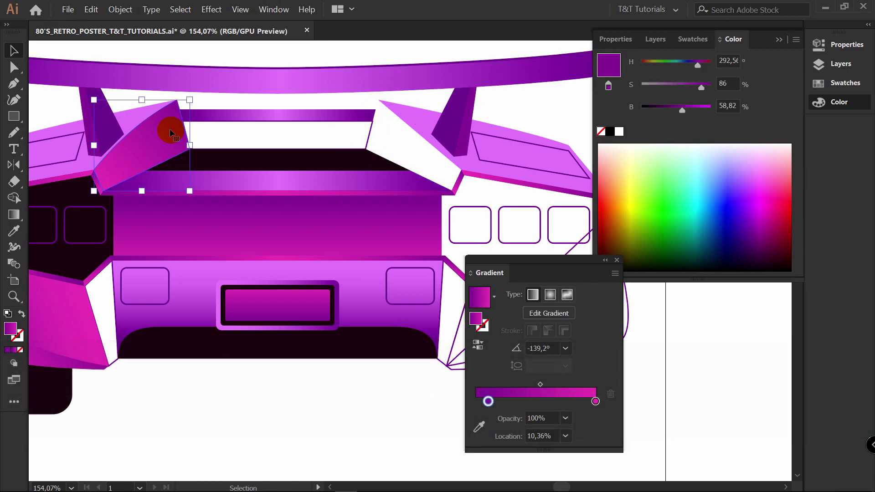
pyautogui.press('o')
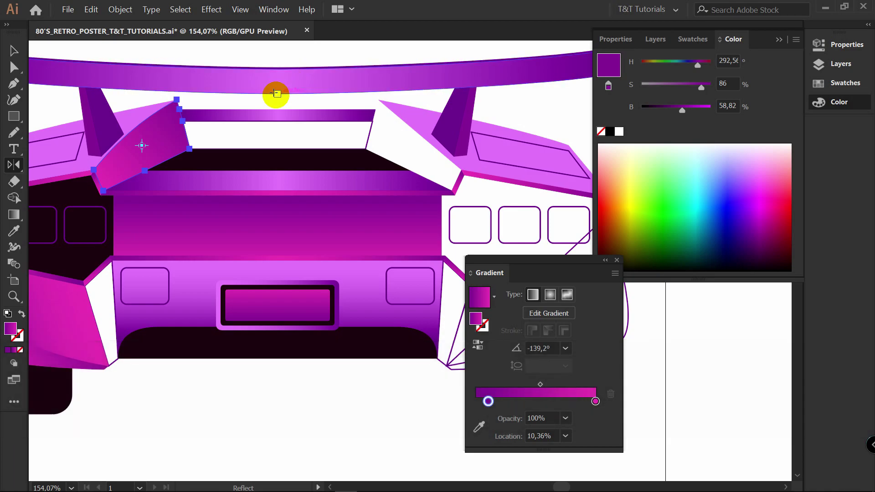
pyautogui.press('alt')
pyautogui.keyDown('alt'); pyautogui.click(277, 93); pyautogui.keyUp('alt')
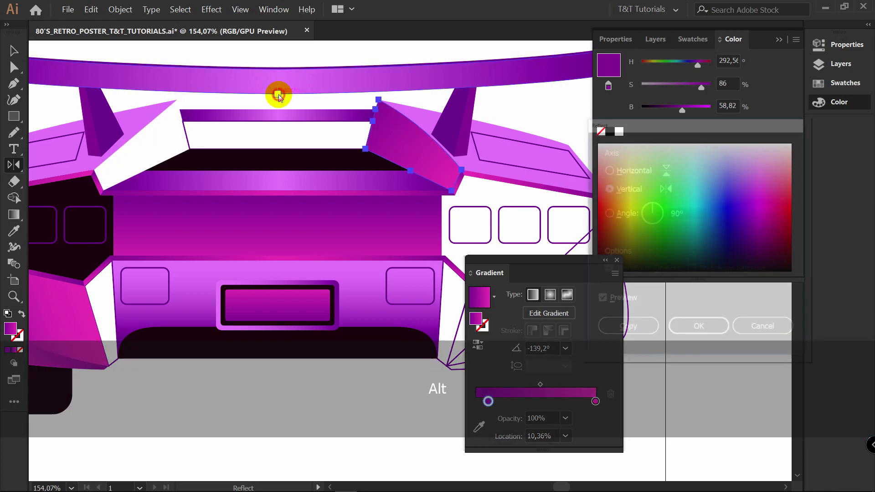
pyautogui.click(629, 328)
pyautogui.press('v')
# - Fill the rear window with a linear gradient and recolor its stops to the palette's near-black and dark blue
pyautogui.click(316, 147)
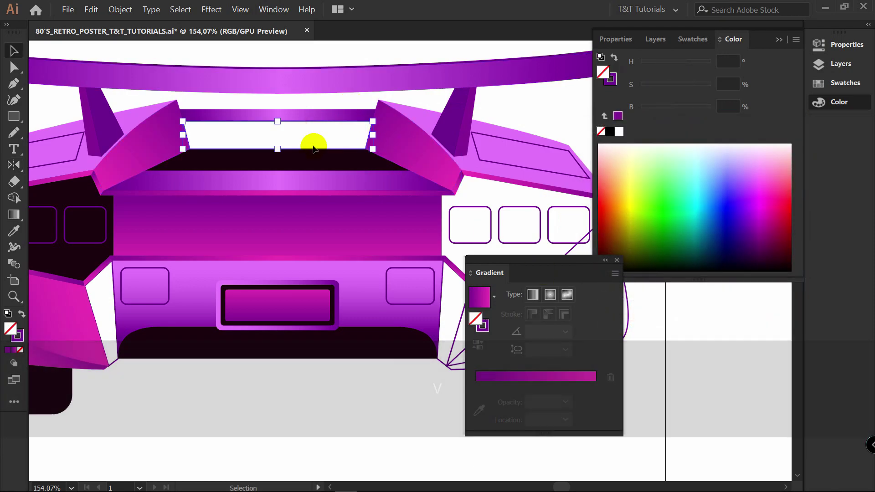
pyautogui.moveTo(274, 145); pyautogui.dragTo(322, 132)
pyautogui.press('i')
pyautogui.click(315, 203)
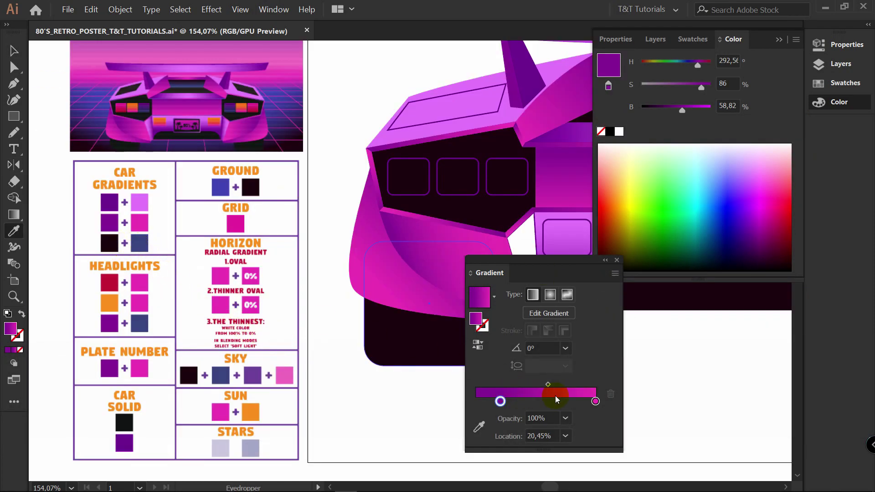
pyautogui.click(596, 402)
pyautogui.click(479, 426)
pyautogui.click(137, 241)
pyautogui.click(109, 243)
pyautogui.press('v')
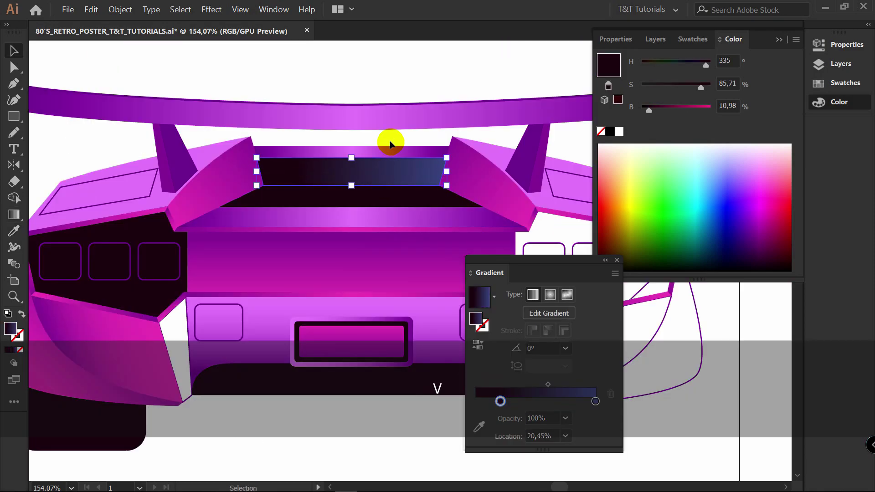
# - Turn the rear window's near-black and blue gradient to run vertically and adjust its spread
pyautogui.press('g')
pyautogui.moveTo(362, 111); pyautogui.dragTo(362, 184)
pyautogui.moveTo(362, 109); pyautogui.dragTo(362, 139)
pyautogui.moveTo(385, 158); pyautogui.dragTo(385, 184)
pyautogui.moveTo(385, 163); pyautogui.dragTo(360, 180)
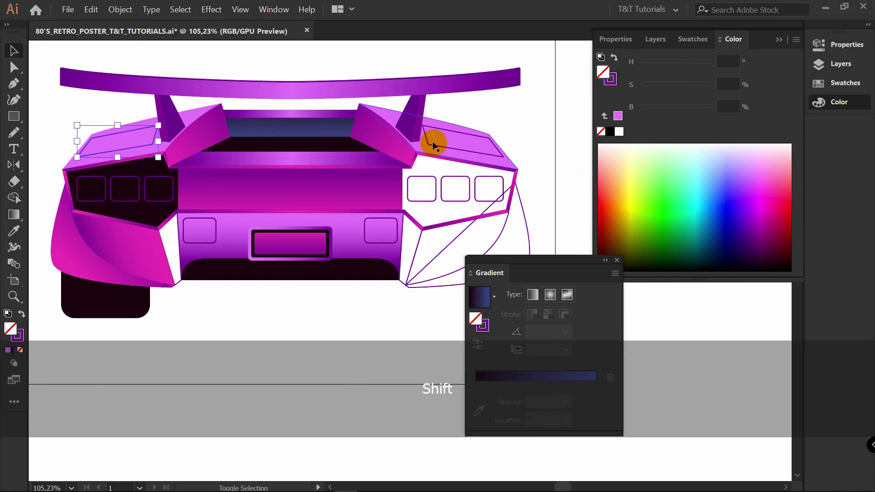
# - Fill both side windows on the upper panels with the near-black of the strip below the rear window
pyautogui.keyDown('shift'); pyautogui.click(432, 145); pyautogui.keyUp('shift')
pyautogui.press('i')
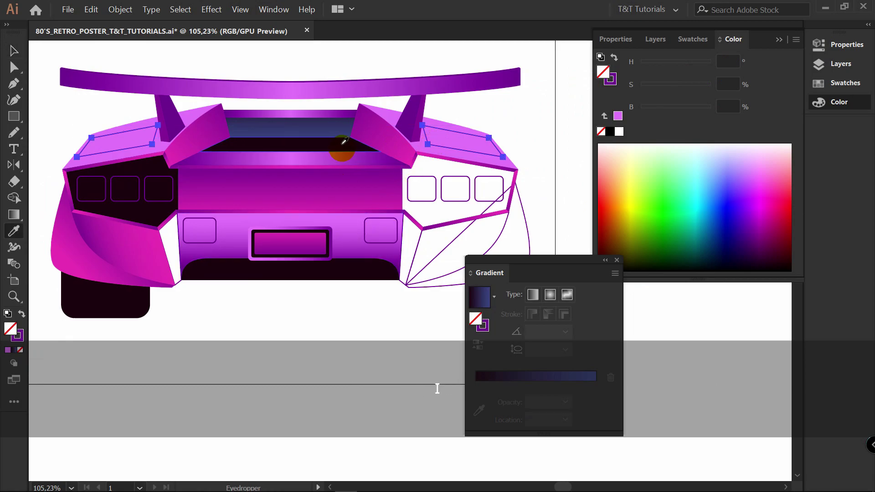
pyautogui.click(330, 145)
pyautogui.press('v')
pyautogui.click(312, 54)
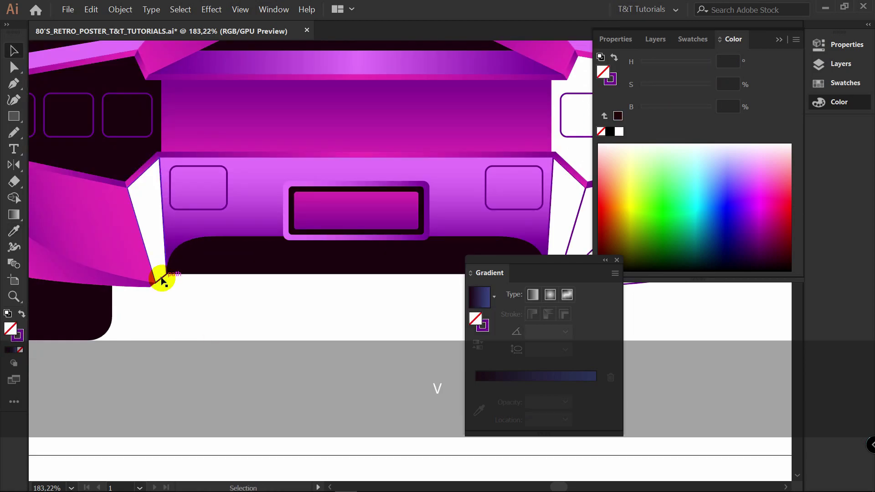
# - Redirect the purple gradient on the bumper's narrow left corner panel to run from dark at the bumper side to light at the outer side
pyautogui.press('g')
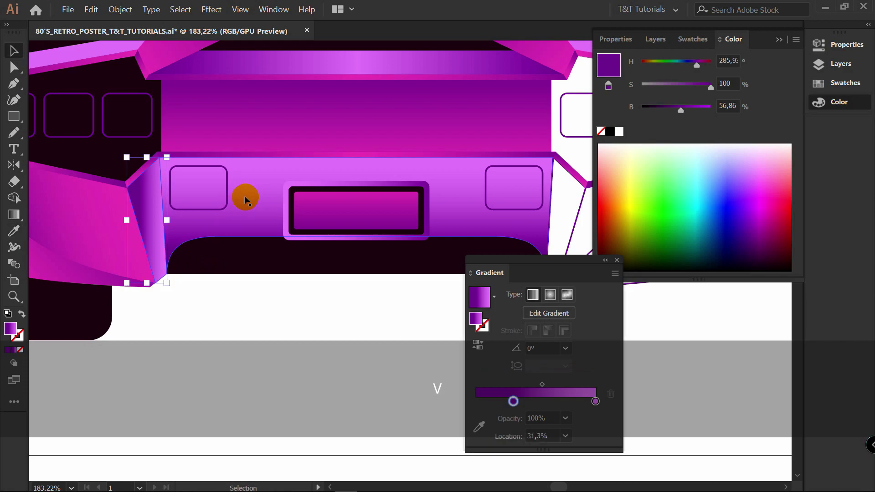
pyautogui.moveTo(163, 195)
pyautogui.mouseDown()
pyautogui.moveTo(137, 217)
pyautogui.moveTo(124, 215)
pyautogui.moveTo(124, 202)
pyautogui.mouseUp()
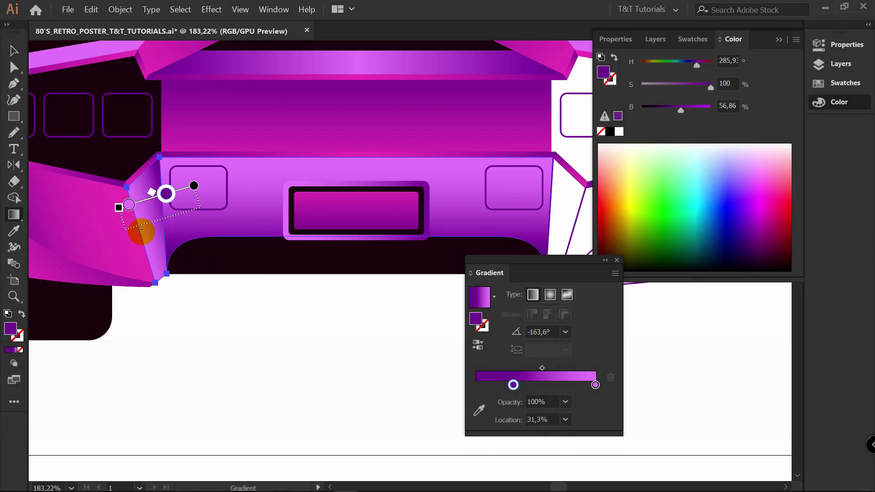
# - Delete the unfilled outline shapes of the right-hand bumper and side of the car
pyautogui.press('z')
pyautogui.moveTo(214, 319); pyautogui.dragTo(171, 320)
pyautogui.press('v')
pyautogui.press('space')
pyautogui.moveTo(422, 316); pyautogui.dragTo(474, 212)
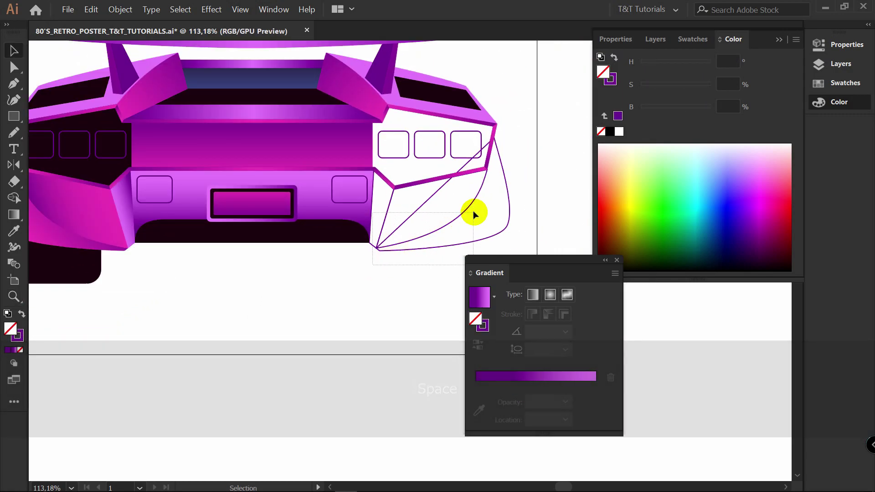
pyautogui.press('Delete')
# - Reflect a copy of the left bumper panels and wheel across the vertical axis at the spoiler's centre onto the car's right side
pyautogui.press('space')
pyautogui.moveTo(123, 220); pyautogui.dragTo(189, 224)
pyautogui.click(189, 223)
pyautogui.keyDown('shift'); pyautogui.click(151, 221); pyautogui.keyUp('shift')
pyautogui.keyDown('shift'); pyautogui.click(97, 225); pyautogui.keyUp('shift')
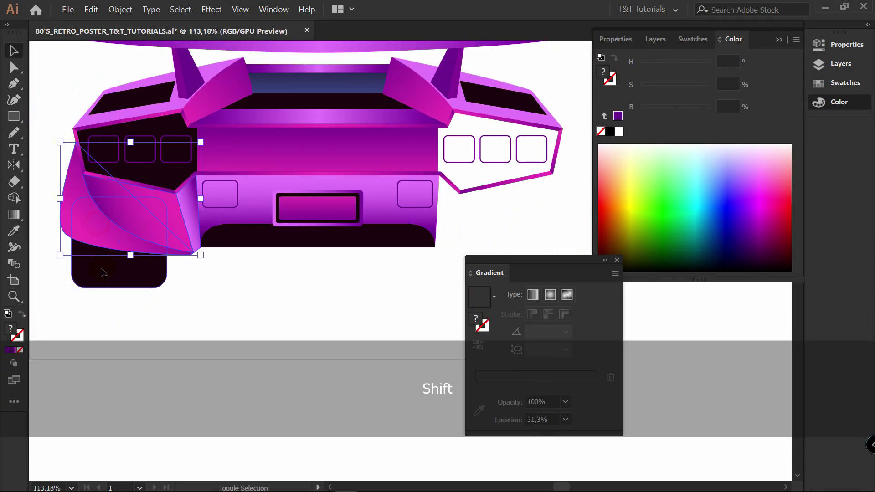
pyautogui.keyDown('shift'); pyautogui.click(102, 269); pyautogui.keyUp('shift')
pyautogui.press('space')
pyautogui.moveTo(307, 215); pyautogui.dragTo(251, 209)
pyautogui.press('o')
pyautogui.press('space')
pyautogui.moveTo(278, 145); pyautogui.dragTo(275, 175)
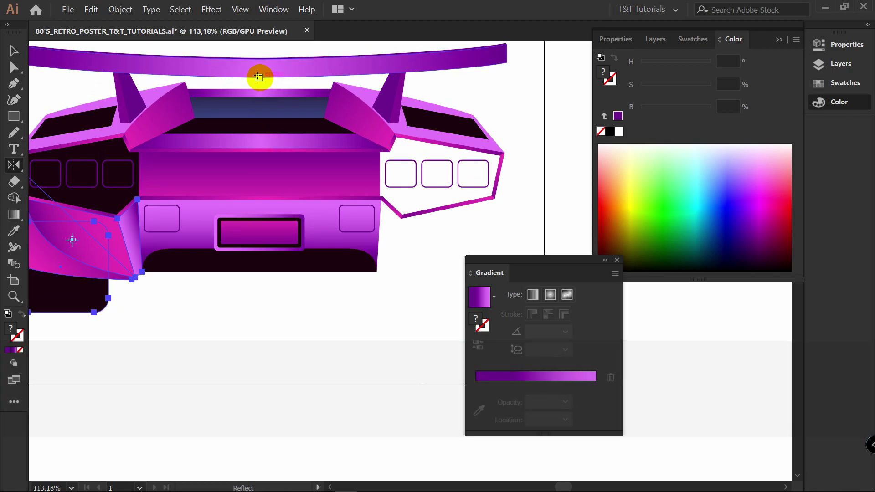
pyautogui.keyDown('alt'); pyautogui.click(259, 78); pyautogui.keyUp('alt')
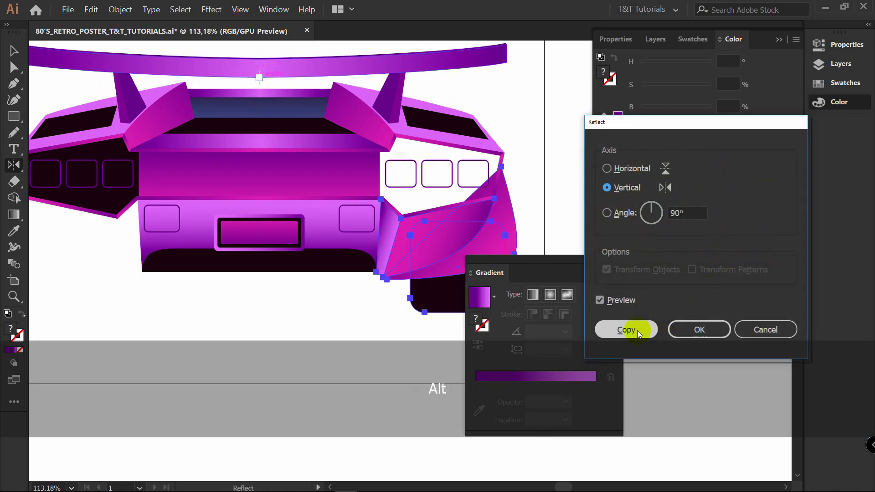
pyautogui.click(639, 333)
pyautogui.press('v')
pyautogui.click(348, 320)
# - Reflect a copy of the dark left light panel across the vertical axis at the spoiler's centre
pyautogui.press('space')
pyautogui.moveTo(327, 304); pyautogui.dragTo(364, 277)
pyautogui.press('v')
pyautogui.click(130, 169)
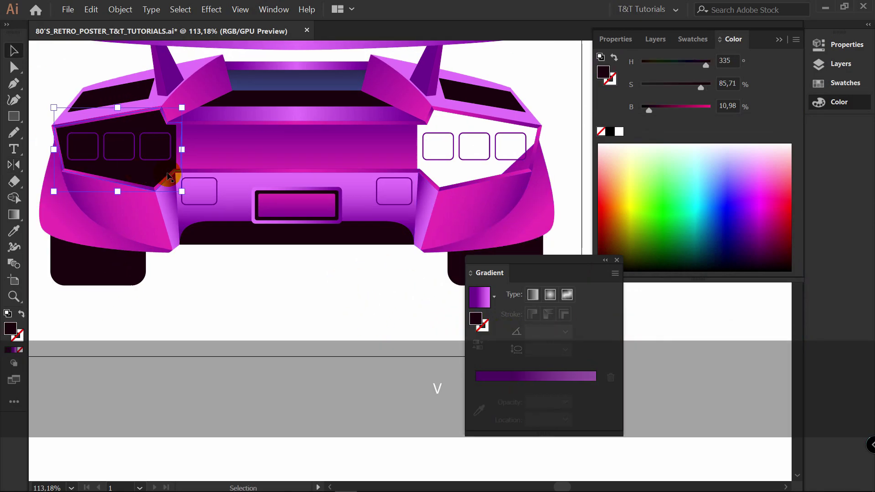
pyautogui.press('o')
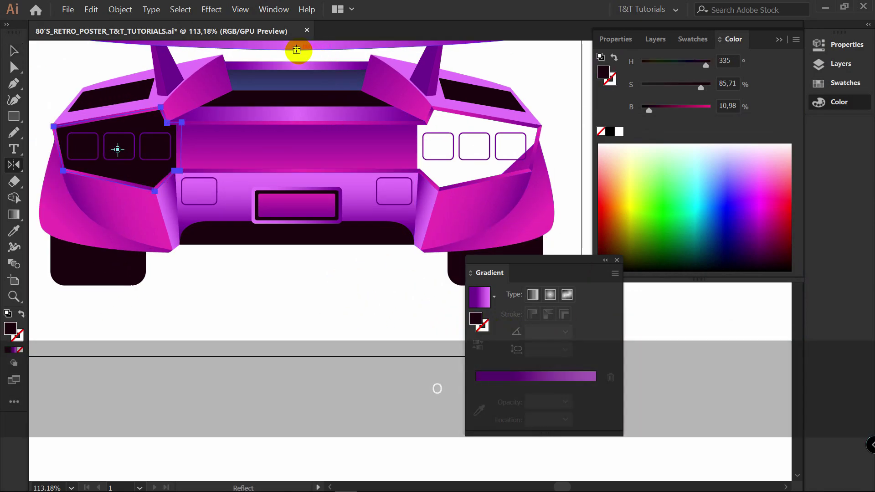
pyautogui.keyDown('alt'); pyautogui.click(297, 50); pyautogui.keyUp('alt')
pyautogui.click(632, 331)
# - Send the mirrored right wheel and outer bumper shapes to the back of the stacking order
pyautogui.press('v')
pyautogui.hscroll(3, 449, 264)
pyautogui.click(441, 279)
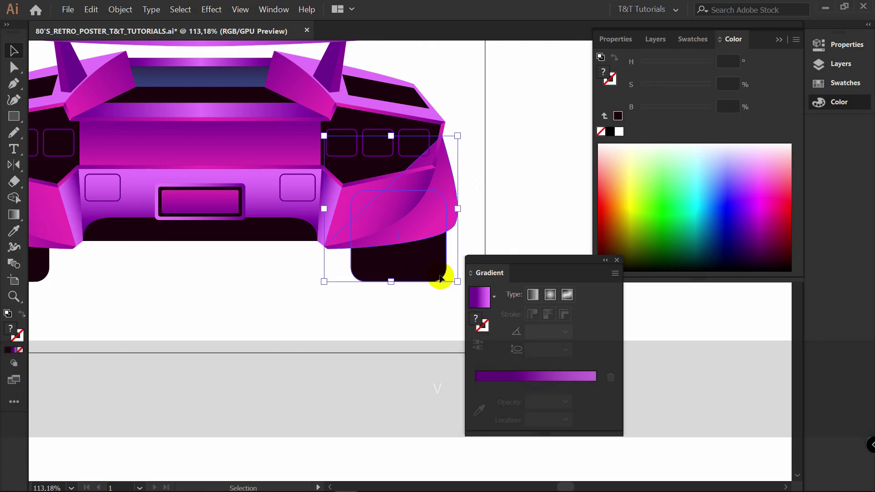
pyautogui.rightClick(441, 278)
pyautogui.moveTo(469, 331)
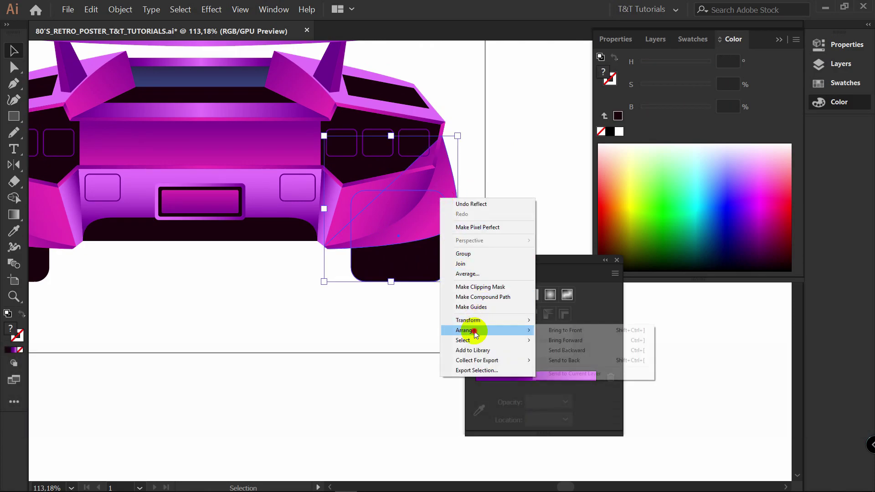
pyautogui.click(575, 359)
pyautogui.click(487, 157)
# - Fill the leftmost rounded light square with a vertical linear gradient, pink at the top and red at the bottom
pyautogui.press('space')
pyautogui.moveTo(294, 190); pyautogui.dragTo(608, 236)
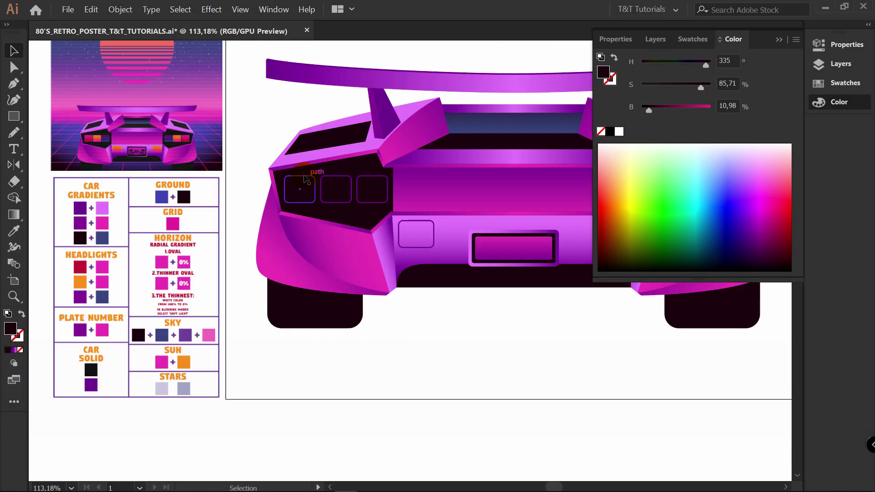
pyautogui.click(305, 180)
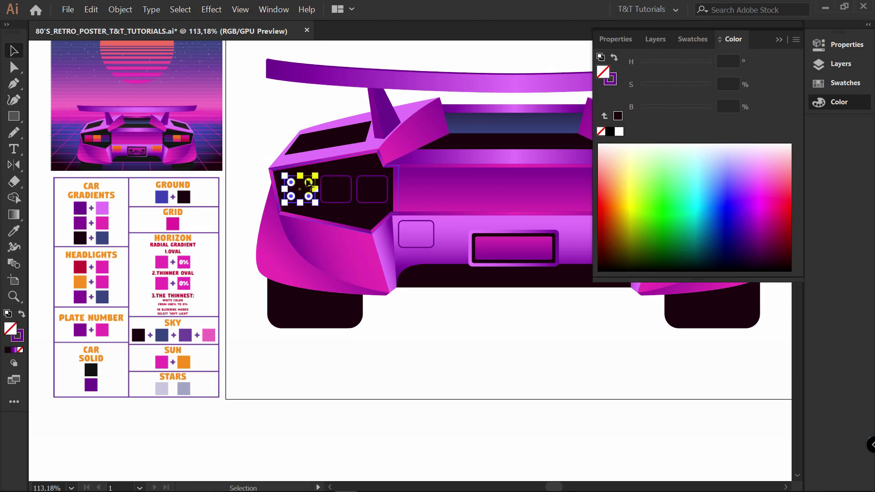
pyautogui.press('g')
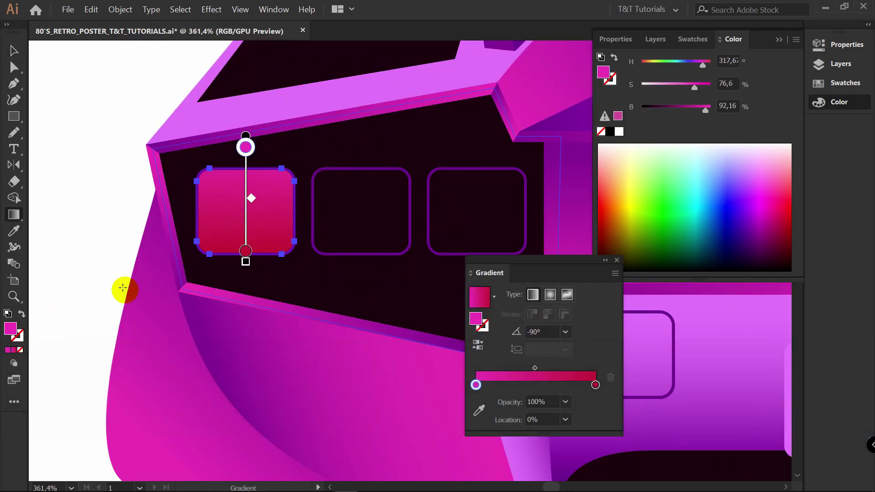
pyautogui.press('v')
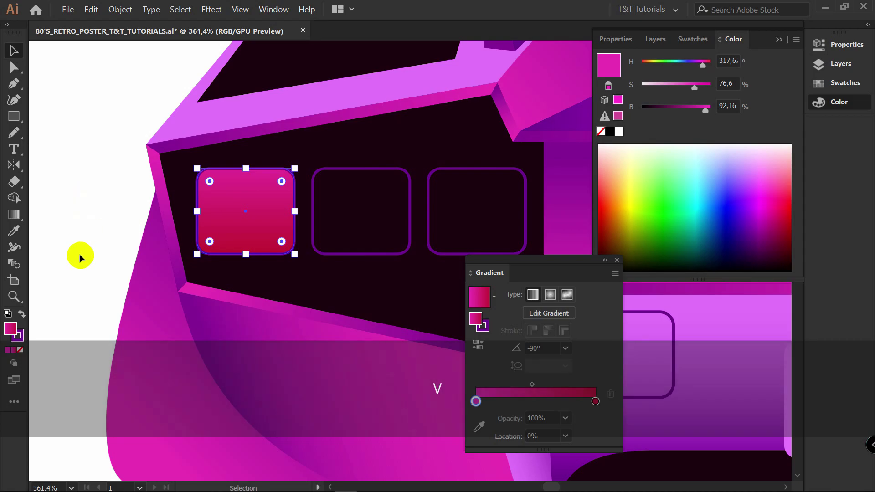
# - Remove the purple stroke from the leftmost light square and slightly adjust the start of its vertical gradient
pyautogui.click(20, 333)
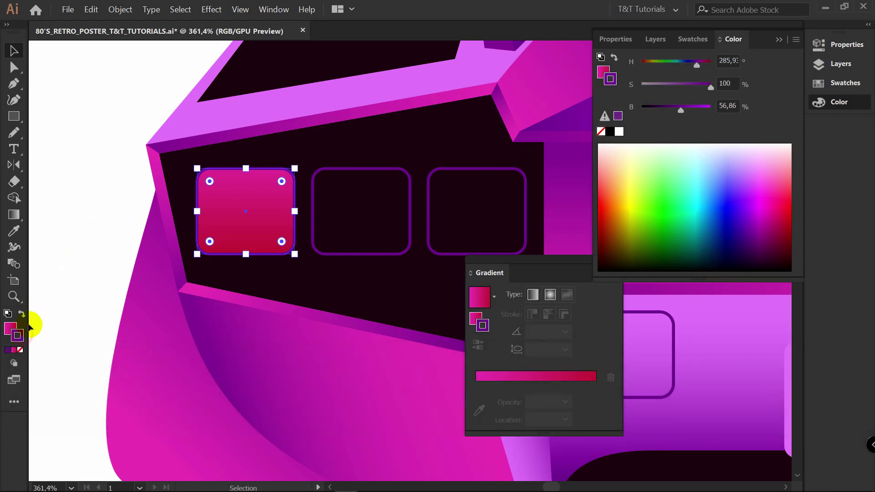
pyautogui.click(21, 350)
pyautogui.click(10, 328)
pyautogui.press('z')
pyautogui.moveTo(266, 193); pyautogui.dragTo(219, 196)
pyautogui.moveTo(265, 200)
pyautogui.mouseDown()
pyautogui.moveTo(319, 196)
pyautogui.moveTo(276, 203)
pyautogui.mouseUp()
pyautogui.press('g')
pyautogui.moveTo(272, 159); pyautogui.dragTo(272, 166)
# - Copy the pink-red gradient appearance of the first light square onto the other two left light squares with the Eyedropper
pyautogui.press('v')
pyautogui.click(365, 174)
pyautogui.keyDown('shift'); pyautogui.click(426, 175); pyautogui.keyUp('shift')
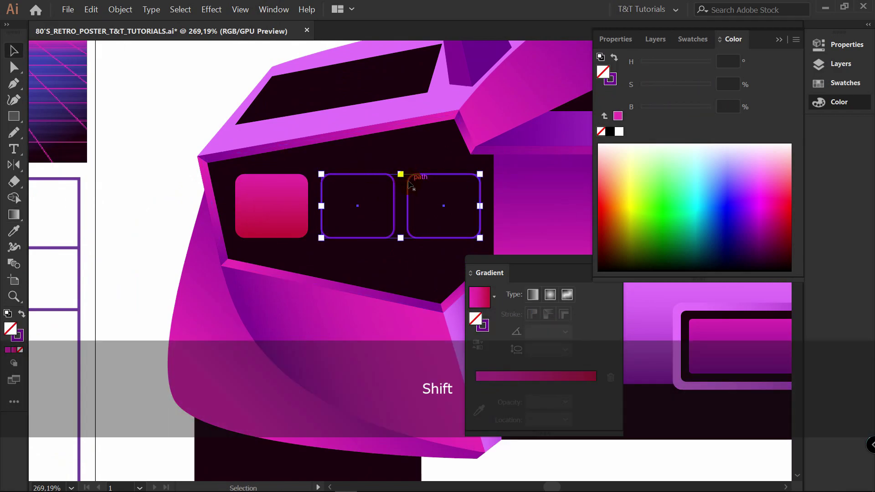
pyautogui.press('i')
pyautogui.click(271, 199)
pyautogui.press('v')
pyautogui.click(105, 173)
# - Change the middle light square's gradient to the palette's orange and pink, running vertically with orange at the top
pyautogui.click(329, 184)
pyautogui.press('space')
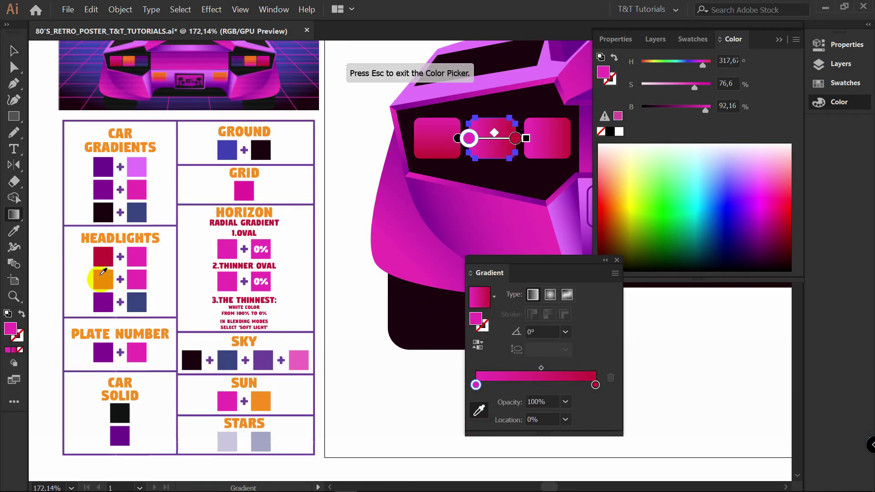
pyautogui.click(103, 272)
pyautogui.click(516, 138)
pyautogui.moveTo(495, 113); pyautogui.dragTo(495, 160)
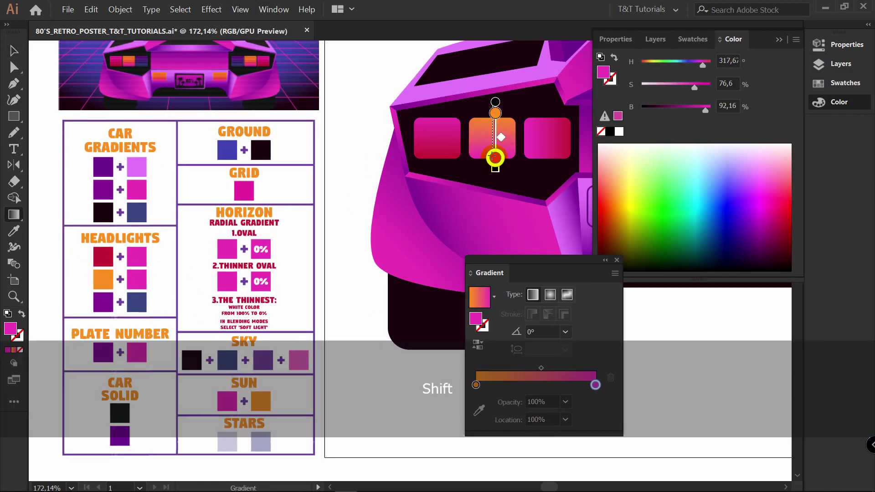
pyautogui.press('v')
# - Recolour the third light square's gradient stops with the purple and dark blue of the palette's Headlights section
pyautogui.moveTo(450, 137); pyautogui.dragTo(270, 129)
pyautogui.click(365, 131)
pyautogui.scroll(2, 366, 132)
pyautogui.click(479, 411)
pyautogui.moveTo(454, 139); pyautogui.dragTo(310, 157)
pyautogui.click(120, 318)
pyautogui.click(488, 386)
pyautogui.click(71, 319)
# - Redraw the third light square's gradient vertically, with purple at the top and dark blue at the bottom
pyautogui.press('v')
pyautogui.click(348, 155)
pyautogui.press('g')
pyautogui.moveTo(348, 108); pyautogui.dragTo(348, 177)
pyautogui.press('v')
# - Draw a horizontal line about 37 pt long near the top of the pink-red light square with a 3 pt stroke
pyautogui.scroll(3, 201, 95)
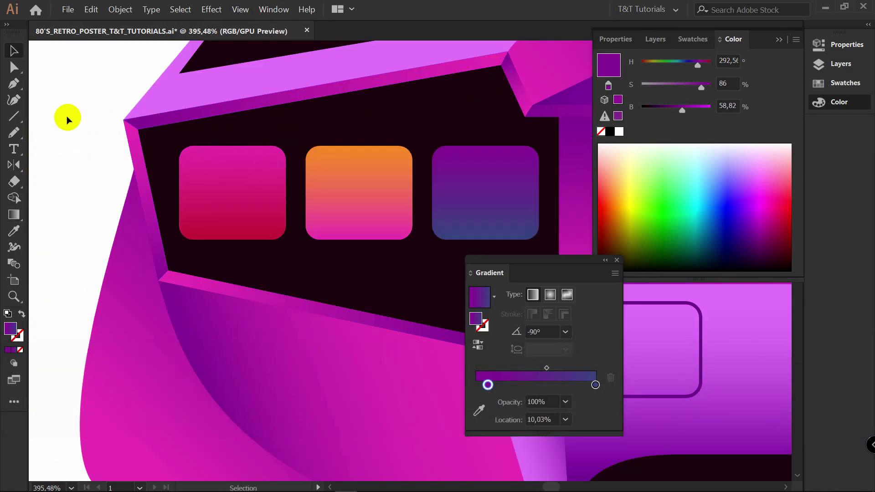
pyautogui.moveTo(17, 120); pyautogui.dragTo(71, 183)
pyautogui.moveTo(189, 155); pyautogui.dragTo(277, 155)
pyautogui.click(847, 44)
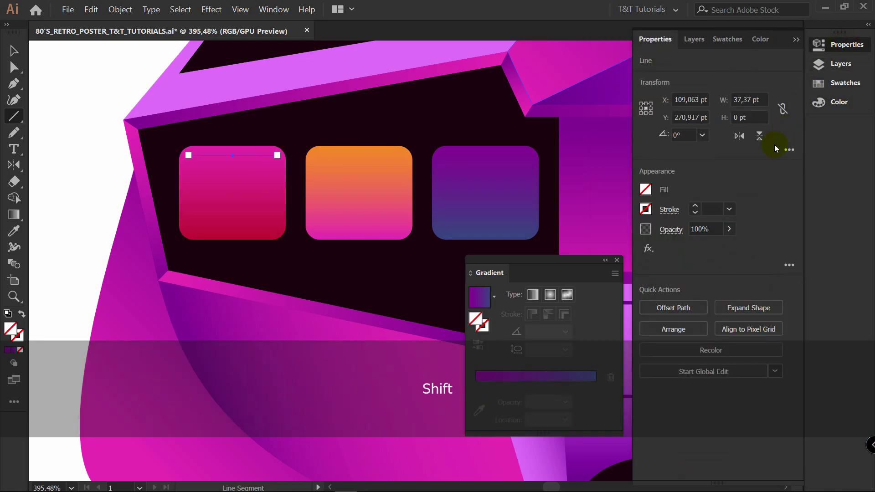
pyautogui.click(696, 206)
# - Duplicate the line about 31 pt lower, near the square's bottom edge, and blend the two lines together
pyautogui.press('v')
pyautogui.moveTo(255, 155)
pyautogui.mouseDown()
pyautogui.moveTo(254, 224)
pyautogui.moveTo(262, 231)
pyautogui.mouseUp()
pyautogui.keyDown('shift'); pyautogui.click(249, 155); pyautogui.keyUp('shift')
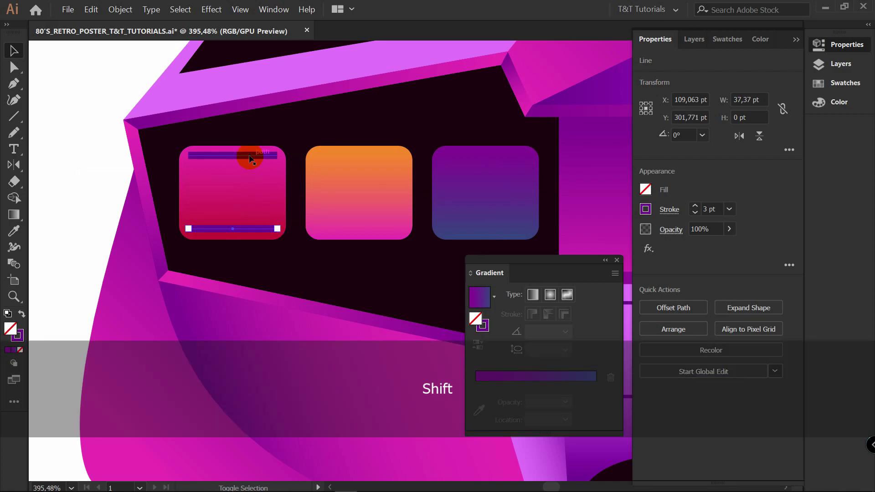
pyautogui.click(14, 264)
pyautogui.click(215, 156)
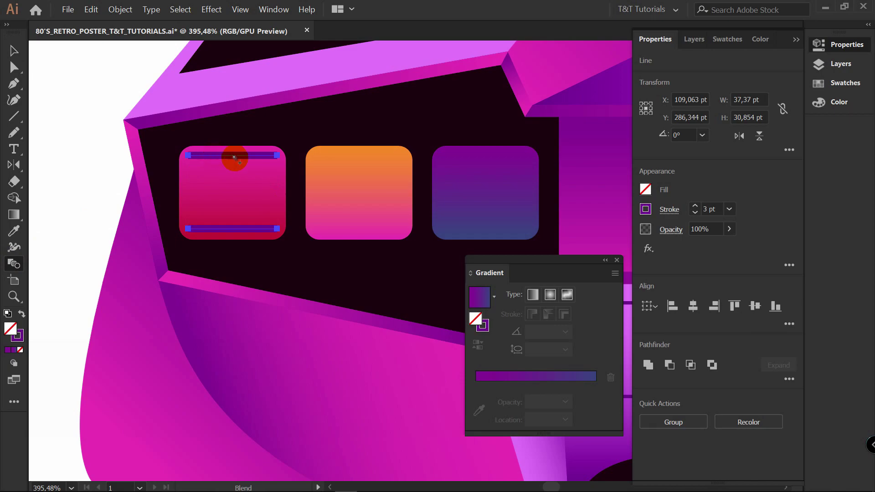
pyautogui.click(209, 228)
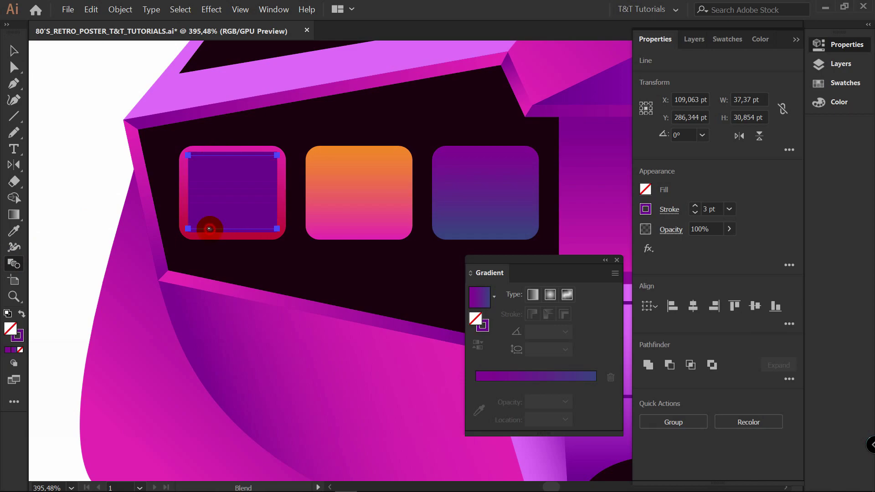
# - Set the line blend's spacing to Specified Steps with 4 steps, with Preview turned on
pyautogui.press('Return')
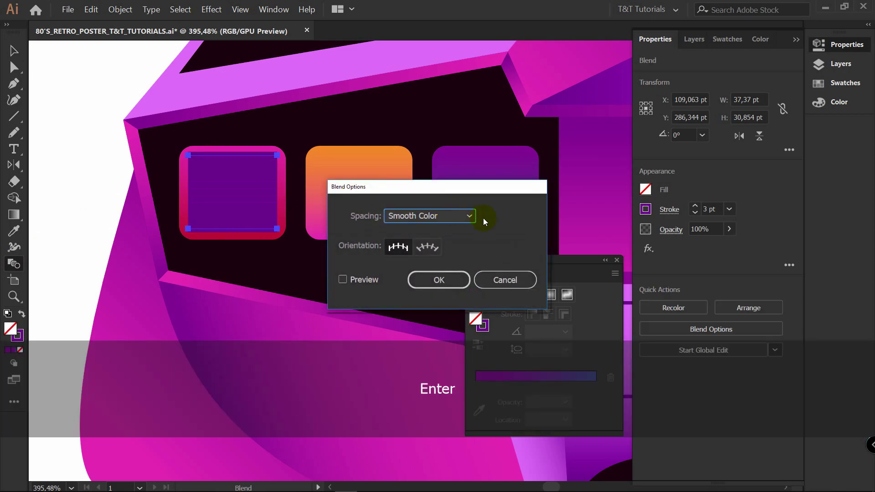
pyautogui.click(351, 280)
pyautogui.click(467, 215)
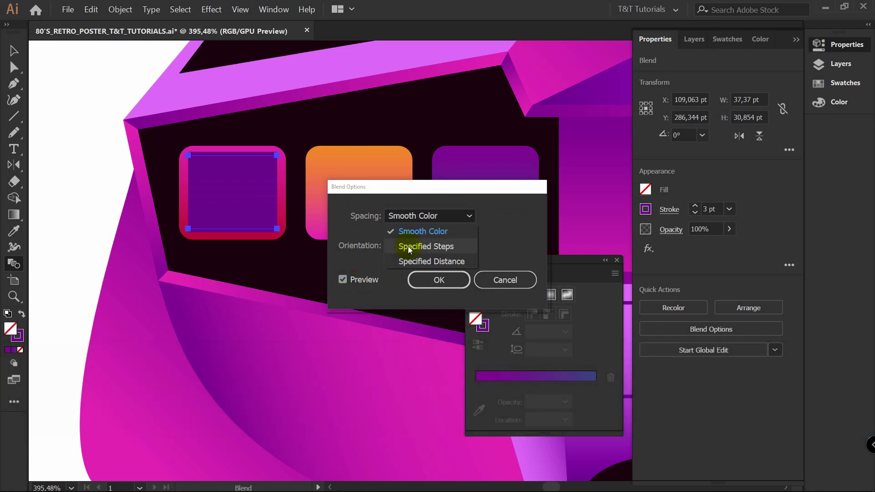
pyautogui.click(448, 247)
pyautogui.write('4')
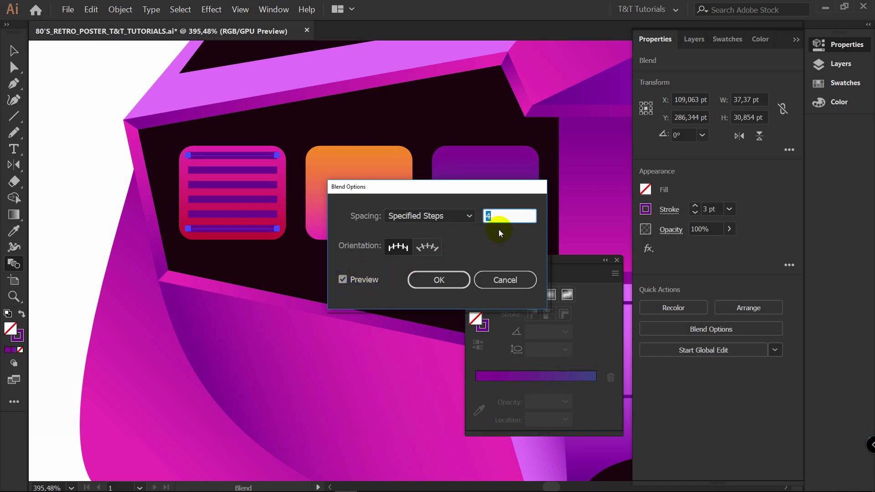
pyautogui.write('3')
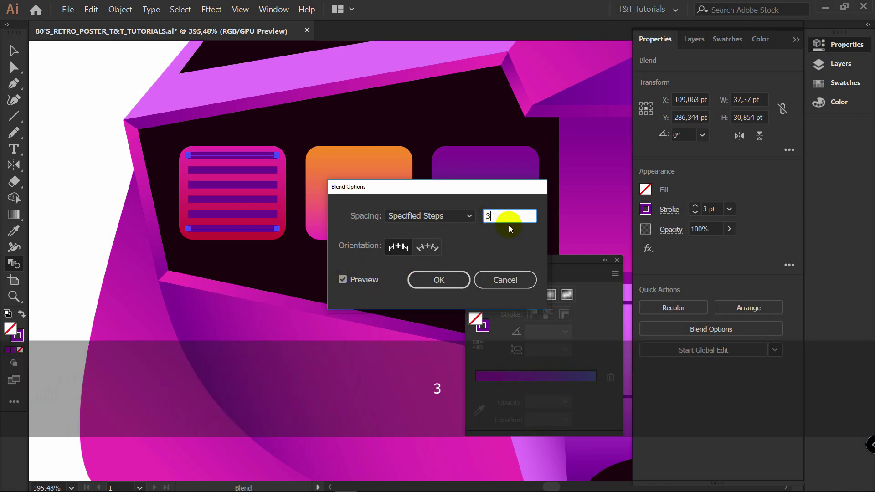
pyautogui.click(351, 280)
pyautogui.click(358, 281)
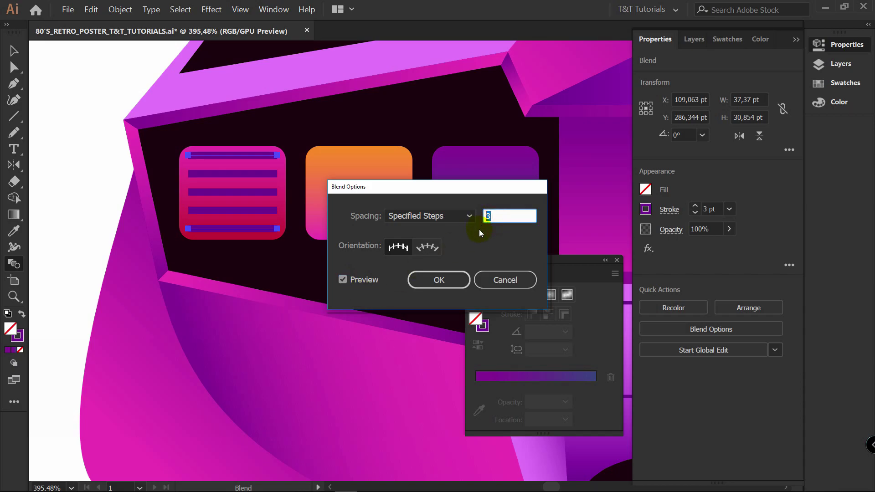
pyautogui.write('4')
pyautogui.click(455, 277)
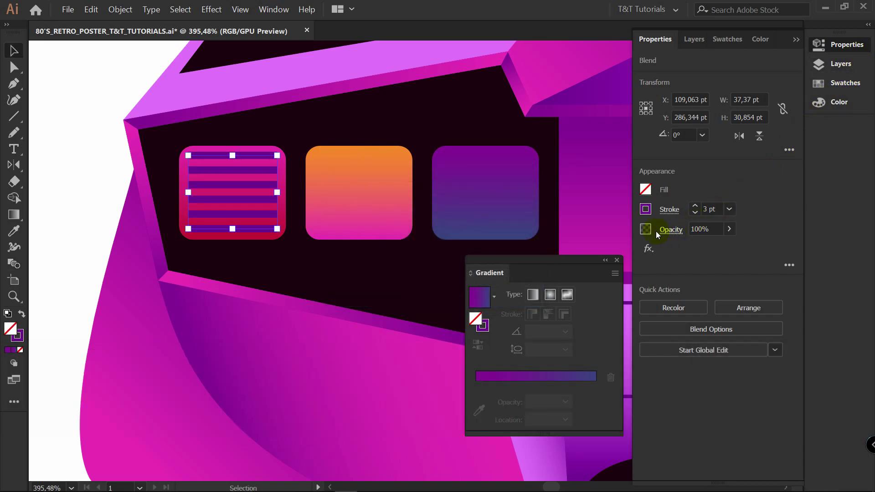
# - Set the striped blend's blending mode to Soft Light and its stroke colour to near-black #020202
pyautogui.click(669, 230)
pyautogui.click(575, 254)
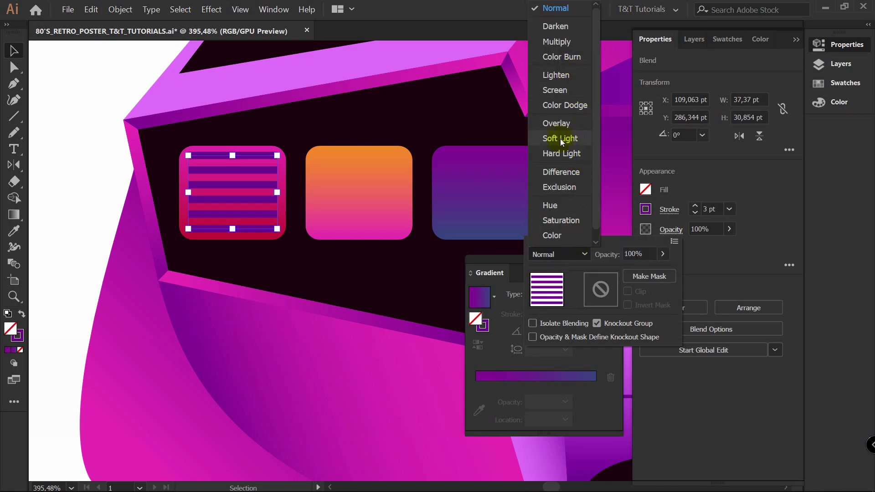
pyautogui.click(575, 142)
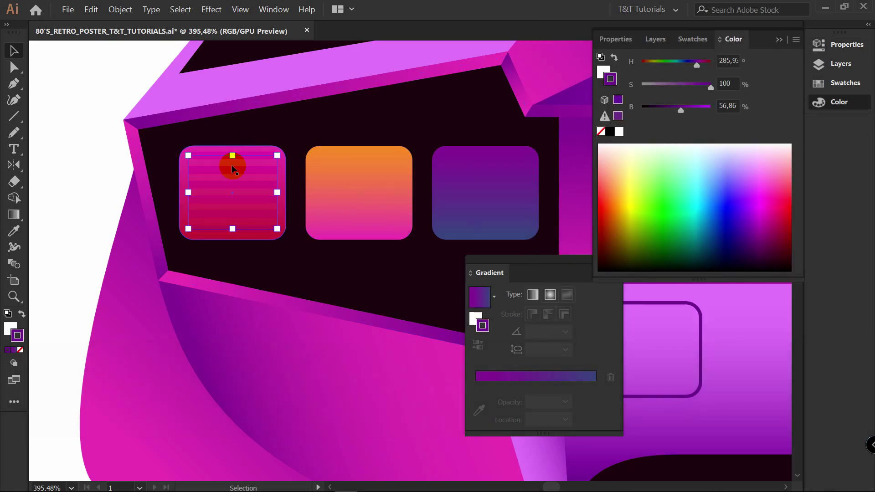
pyautogui.moveTo(232, 169); pyautogui.dragTo(254, 172)
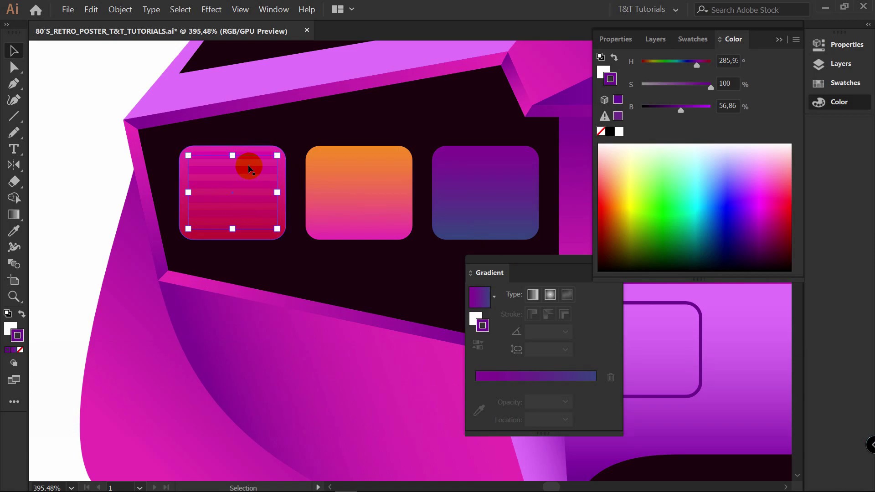
pyautogui.doubleClick(21, 336)
pyautogui.click(451, 264)
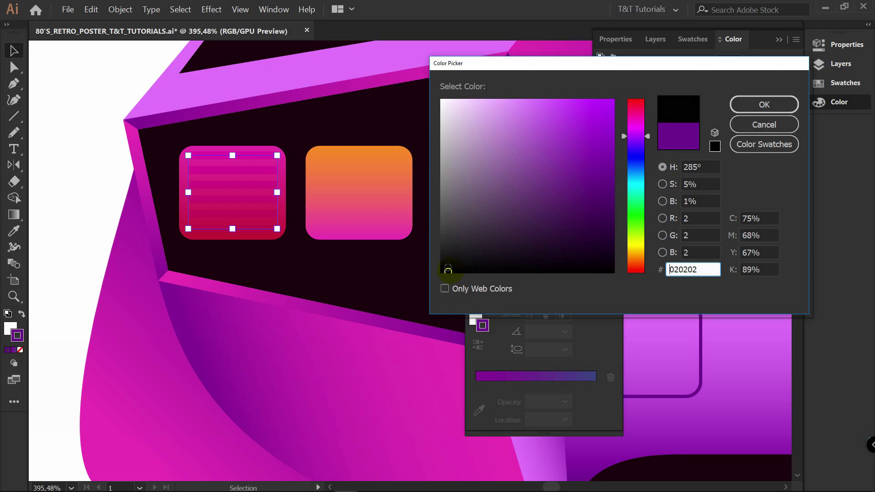
pyautogui.click(765, 104)
# - Duplicate the stripe blend horizontally onto the orange-pink and the purple-blue light squares
pyautogui.moveTo(238, 171); pyautogui.dragTo(479, 174)
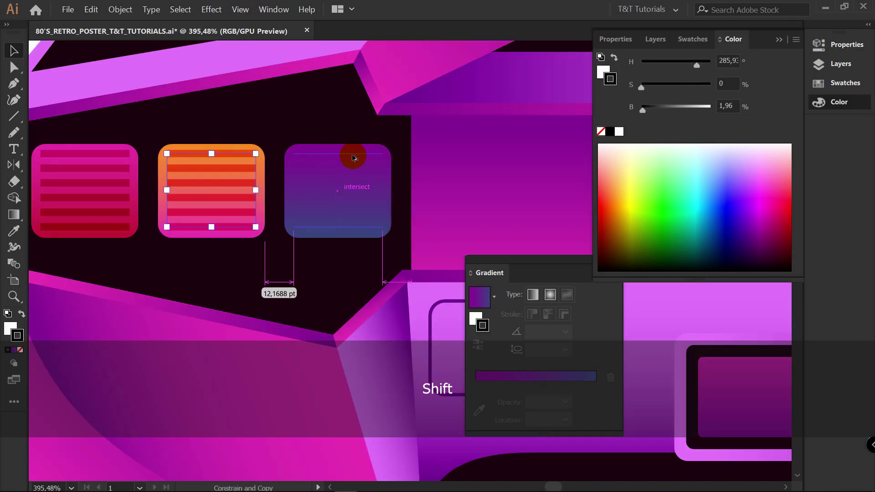
pyautogui.moveTo(354, 157); pyautogui.dragTo(353, 160)
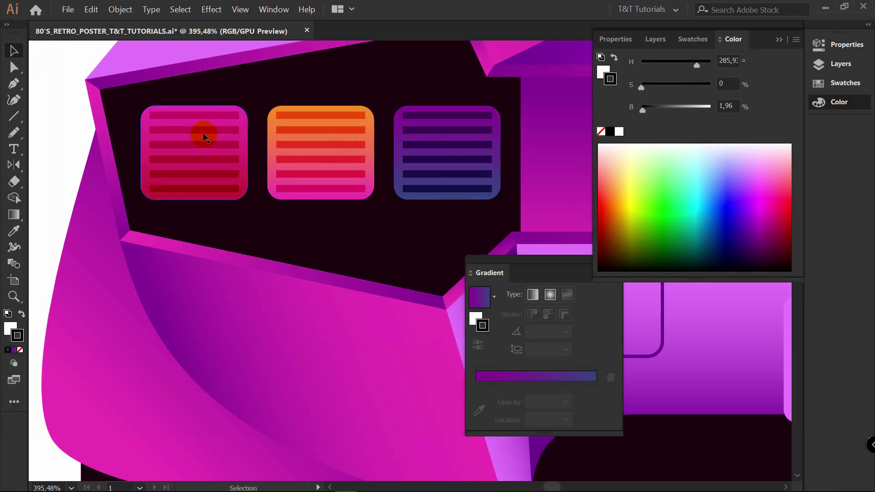
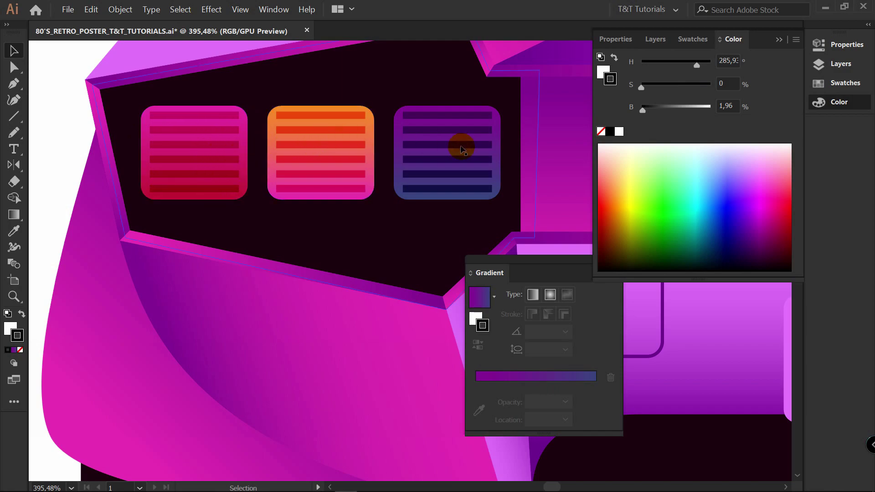
pyautogui.click(370, 125)
pyautogui.click(410, 123)
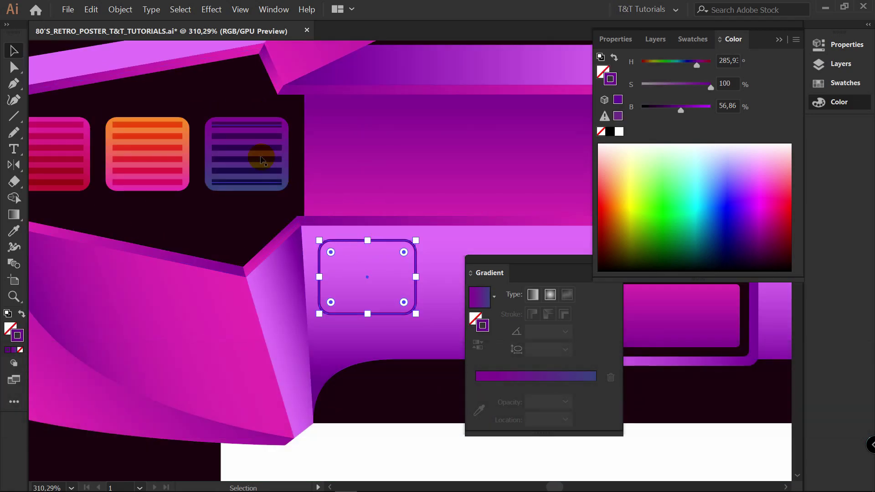
# - Fill the rounded bumper light with the orange-pink gradient of the taillight and run it vertically, from orange down to pink
pyautogui.press('i')
pyautogui.moveTo(194, 145); pyautogui.dragTo(159, 108)
pyautogui.click(144, 103)
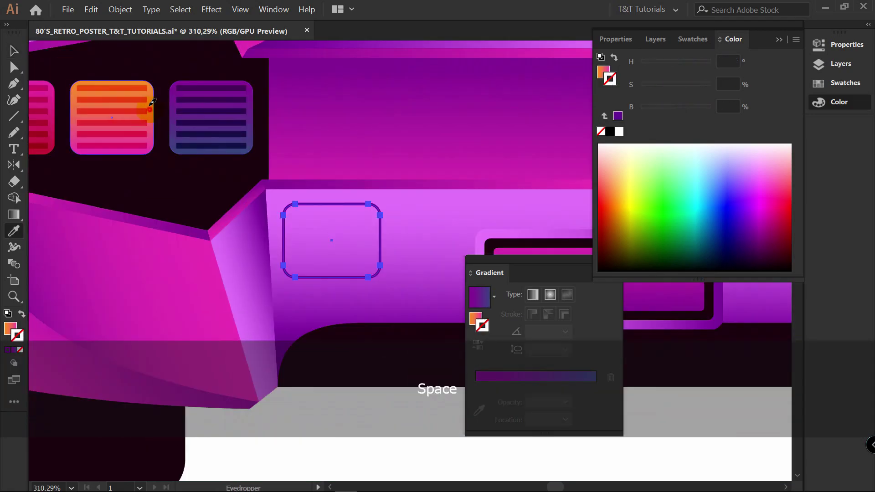
pyautogui.press('g')
pyautogui.click(335, 207)
pyautogui.moveTo(335, 207); pyautogui.dragTo(342, 263)
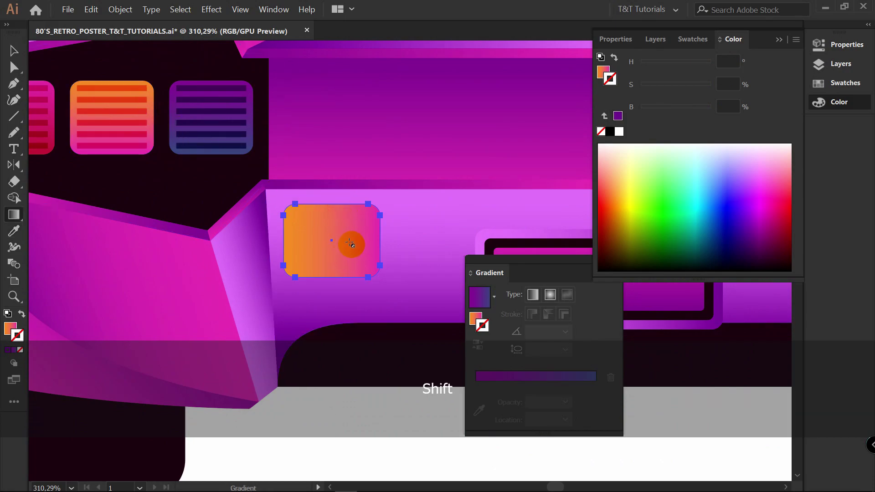
pyautogui.click(480, 319)
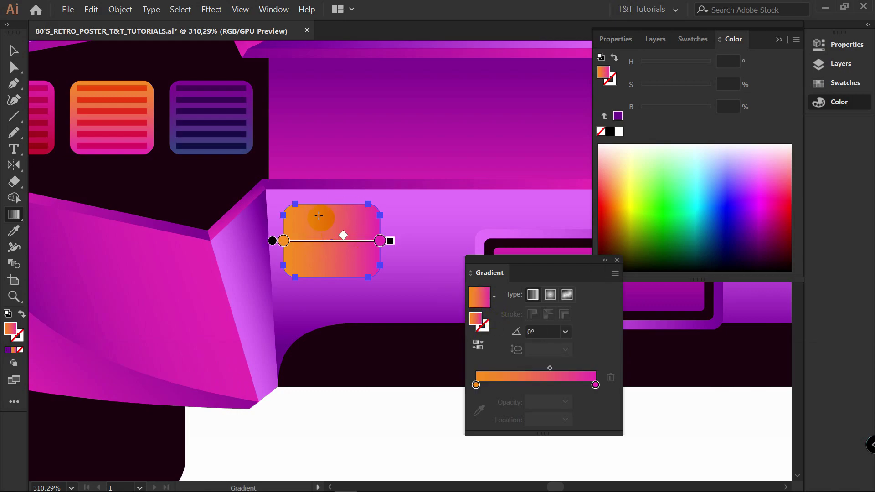
pyautogui.moveTo(333, 203); pyautogui.dragTo(333, 277)
# - Duplicate the Soft Light stripe blend onto the orange-pink bumper light
pyautogui.press('v')
pyautogui.keyDown('alt'); pyautogui.moveTo(228, 93); pyautogui.dragTo(346, 209); pyautogui.keyUp('alt')
pyautogui.keyDown('alt'); pyautogui.moveTo(370, 238); pyautogui.dragTo(373, 238); pyautogui.keyUp('alt')
# - Group the coloured light squares with their stripe blends
pyautogui.press('z')
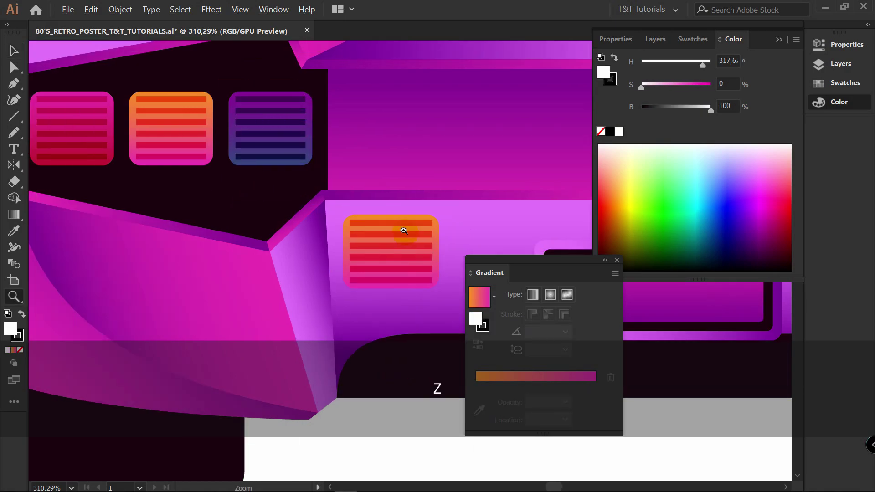
pyautogui.click(436, 229)
pyautogui.press('v')
pyautogui.keyDown('shift'); pyautogui.click(412, 220); pyautogui.keyUp('shift')
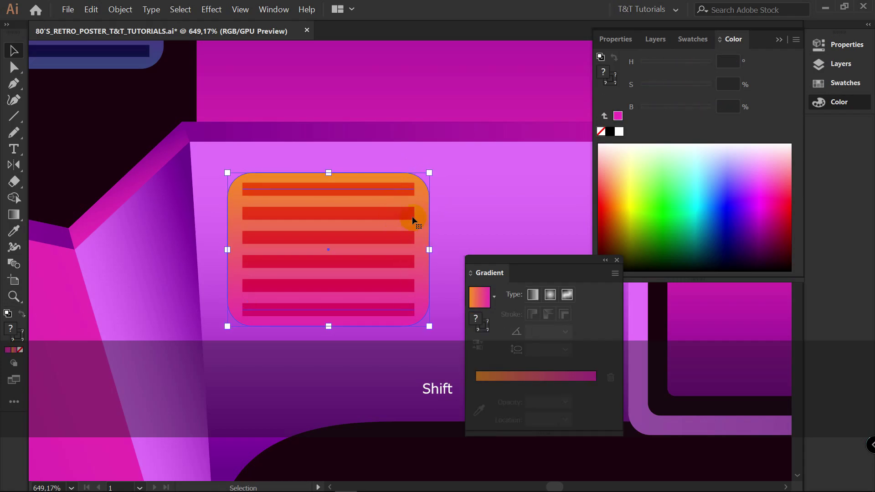
pyautogui.press('space')
pyautogui.moveTo(199, 171); pyautogui.dragTo(480, 408)
pyautogui.click(404, 167)
pyautogui.keyDown('shift'); pyautogui.click(439, 209); pyautogui.keyUp('shift')
pyautogui.hotkey('ctrl', 'g')
pyautogui.click(193, 167)
pyautogui.keyDown('shift'); pyautogui.click(230, 194); pyautogui.keyUp('shift')
# - Delete the unfilled light outlines on the car's right half
pyautogui.press('space')
pyautogui.moveTo(107, 200); pyautogui.dragTo(429, 196)
pyautogui.keyDown('shift'); pyautogui.click(348, 190); pyautogui.keyUp('shift')
pyautogui.press('Delete')
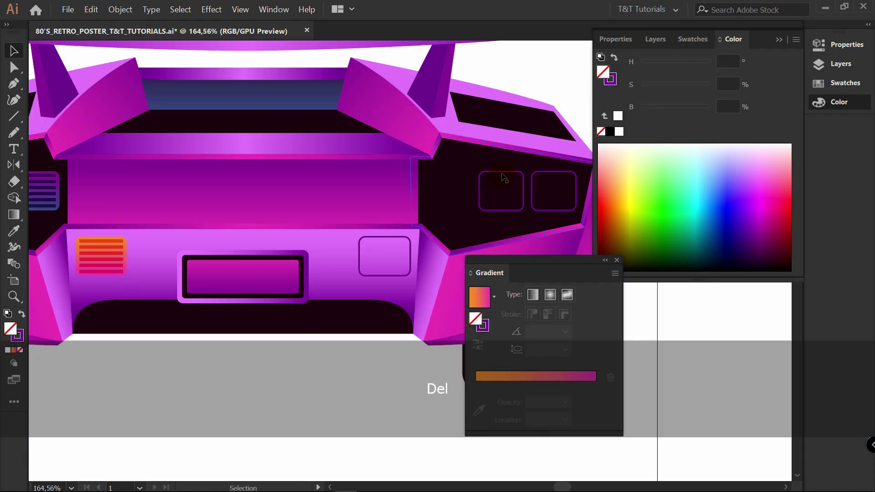
pyautogui.click(505, 176)
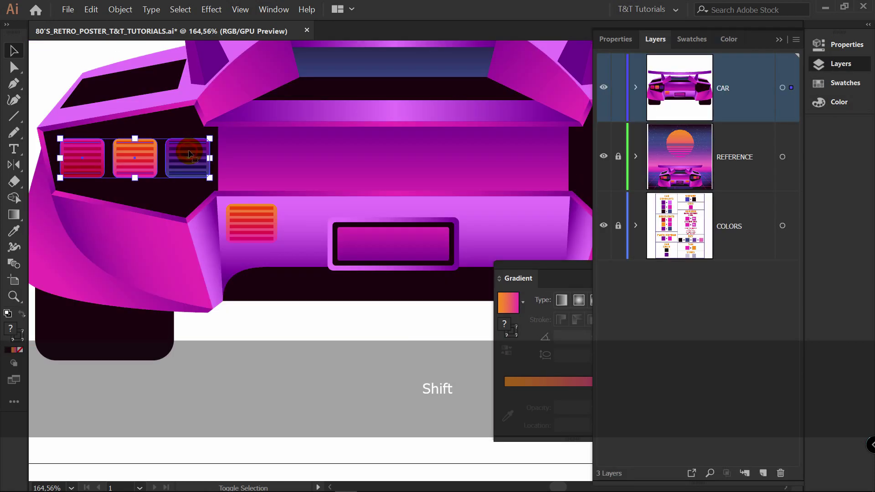
# - Mirror copies of the three striped taillights and the bumper light onto the car's right half about its vertical centre line
pyautogui.press('space')
pyautogui.moveTo(282, 141); pyautogui.dragTo(213, 141)
pyautogui.keyDown('shift'); pyautogui.click(192, 228); pyautogui.keyUp('shift')
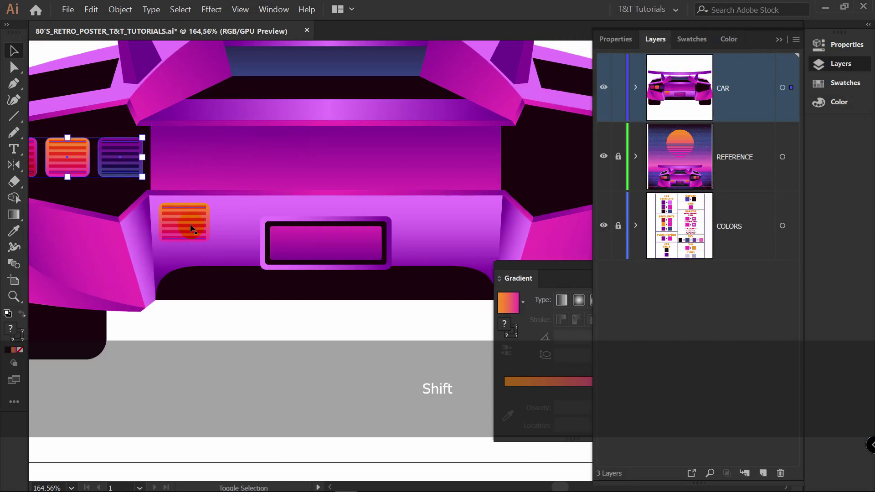
pyautogui.keyDown('shift'); pyautogui.click(333, 162); pyautogui.keyUp('shift')
pyautogui.press('o')
pyautogui.press('space')
pyautogui.moveTo(374, 110); pyautogui.dragTo(345, 173)
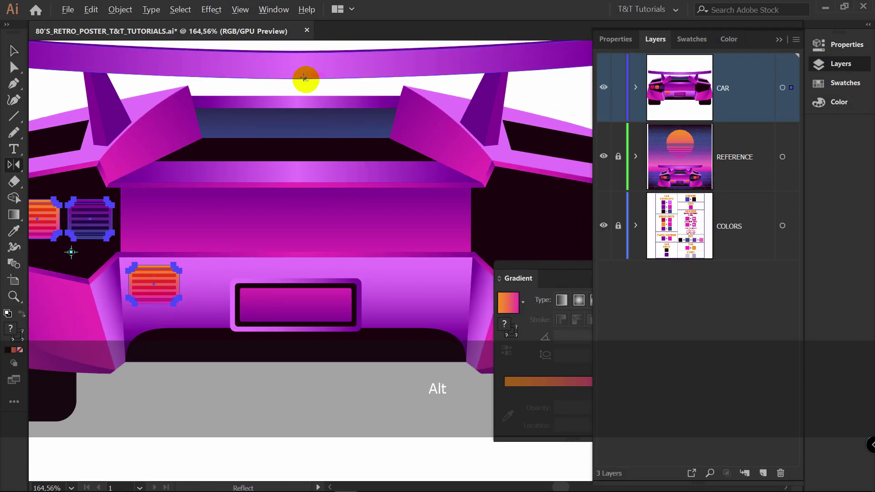
pyautogui.keyDown('alt'); pyautogui.click(300, 78); pyautogui.keyUp('alt')
pyautogui.click(629, 328)
pyautogui.press('v')
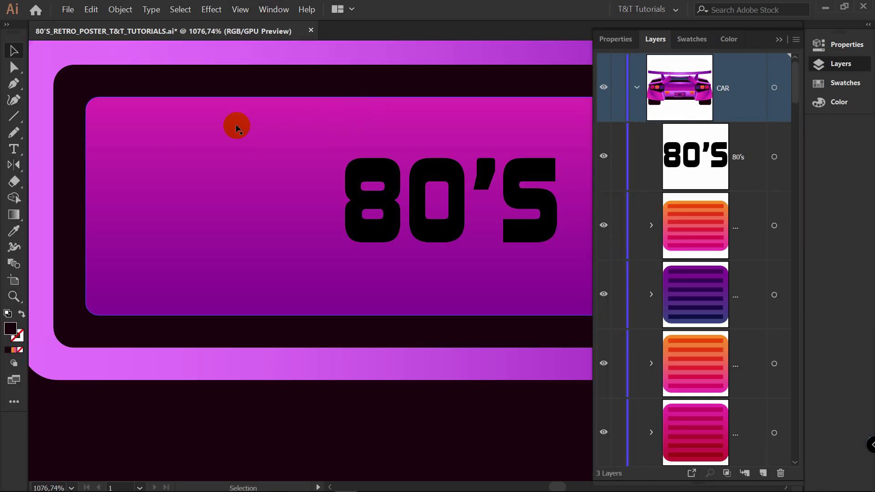
# - Confirm the Pencil tool options with fidelity one notch from Accurate and paths closing when ends are within 15 pixels
pyautogui.press('n')
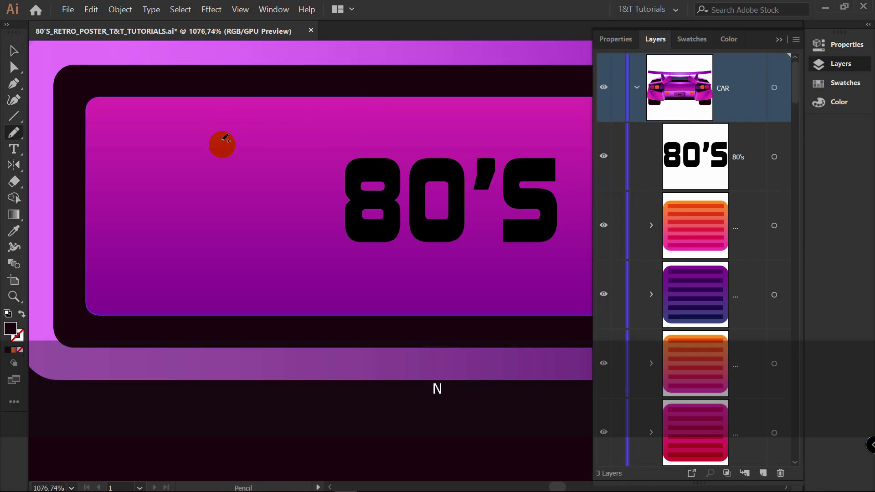
pyautogui.press('Return')
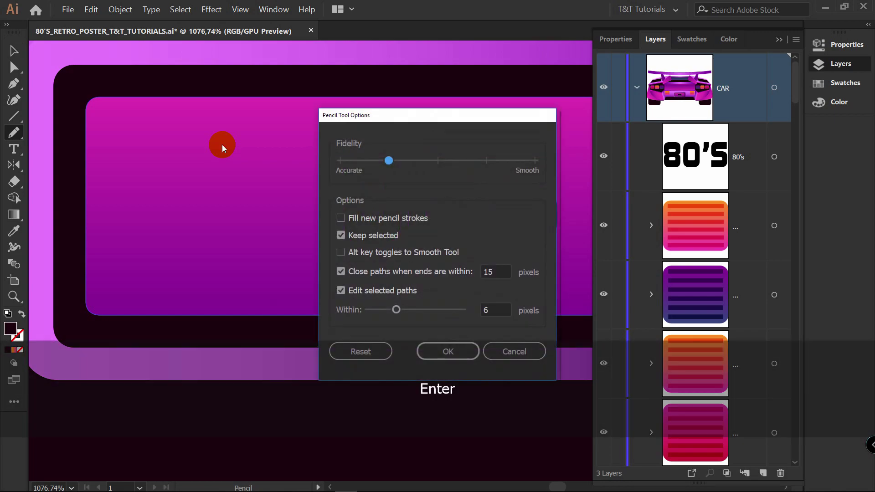
pyautogui.click(394, 163)
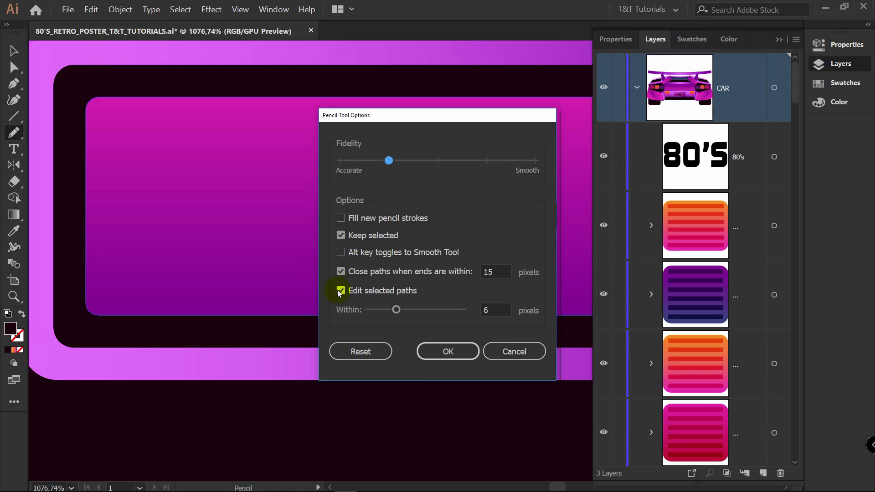
pyautogui.click(459, 352)
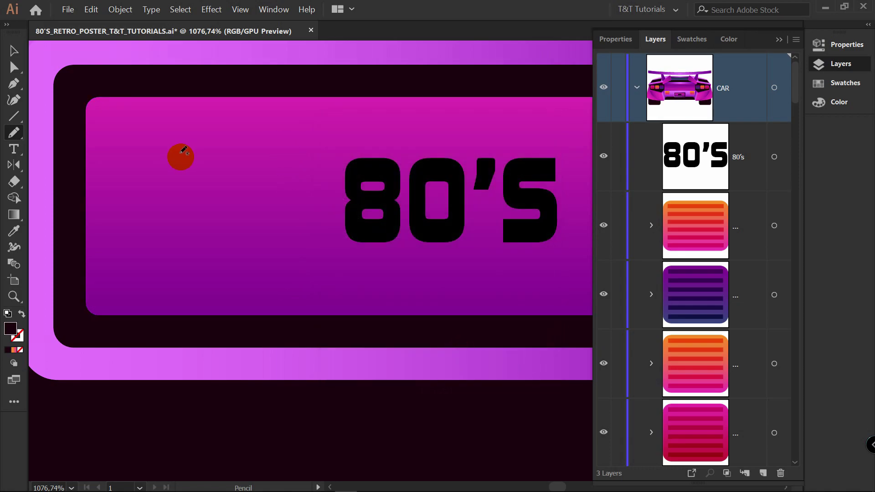
# - Draw a seven-leaf palm crown beside the 80'S lettering and fill it with the plate frame's near-black
pyautogui.moveTo(209, 132)
pyautogui.mouseDown()
pyautogui.moveTo(280, 140)
pyautogui.moveTo(197, 168)
pyautogui.moveTo(237, 169)
pyautogui.moveTo(258, 189)
pyautogui.mouseUp()
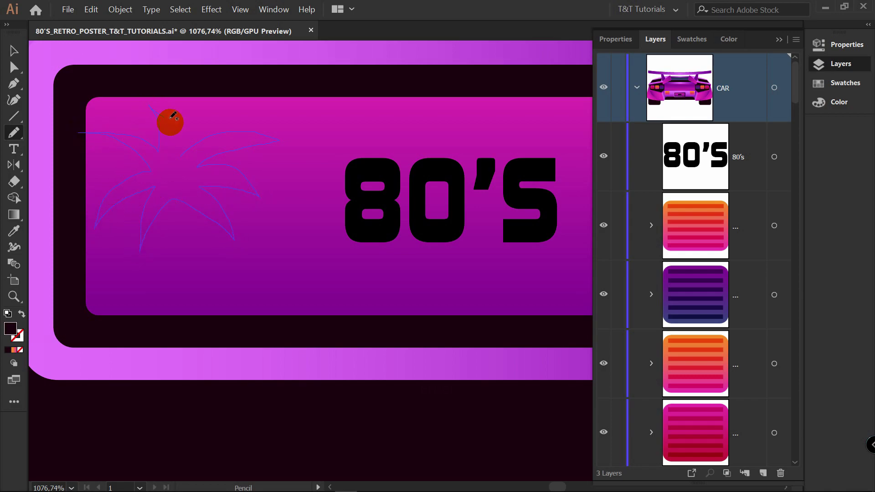
pyautogui.moveTo(181, 152); pyautogui.dragTo(180, 156)
pyautogui.press('i')
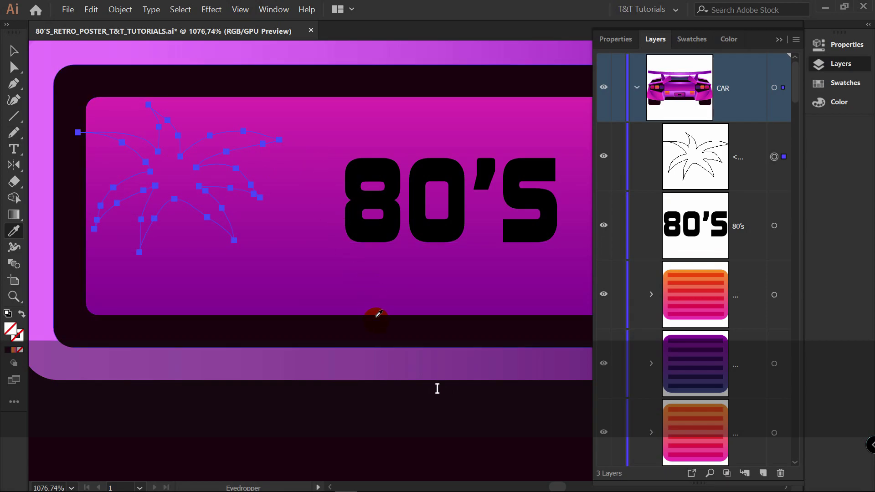
pyautogui.click(361, 322)
pyautogui.press('z')
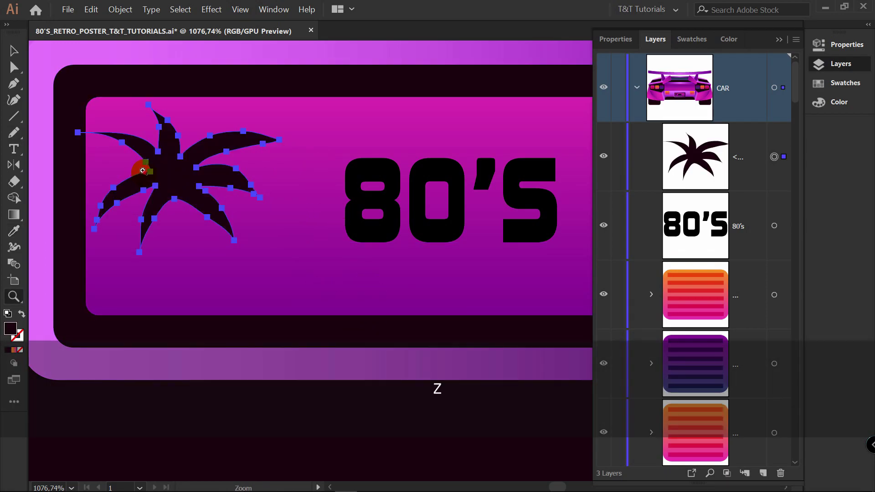
pyautogui.click(145, 172)
pyautogui.press('v')
pyautogui.press('space')
pyautogui.moveTo(212, 162); pyautogui.dragTo(219, 179)
pyautogui.press('v')
pyautogui.press('z')
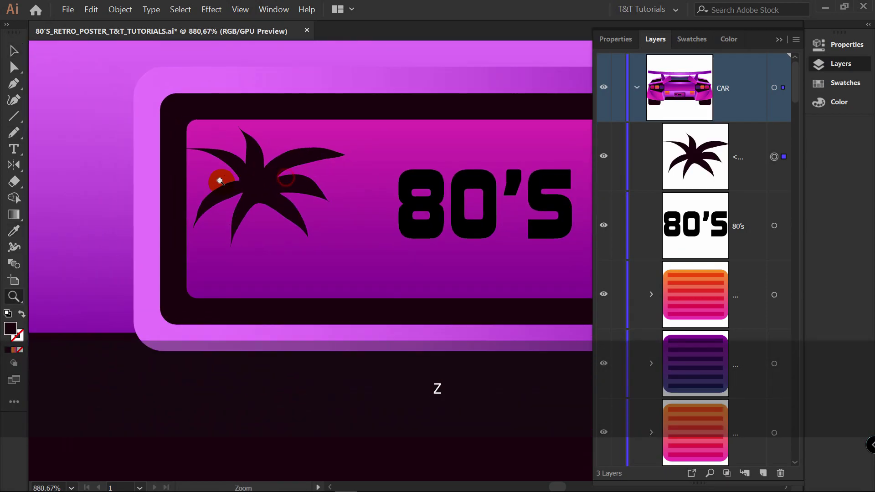
pyautogui.press('space')
pyautogui.moveTo(358, 260); pyautogui.dragTo(342, 139)
pyautogui.press('z')
pyautogui.moveTo(345, 176); pyautogui.dragTo(306, 179)
pyautogui.press('v')
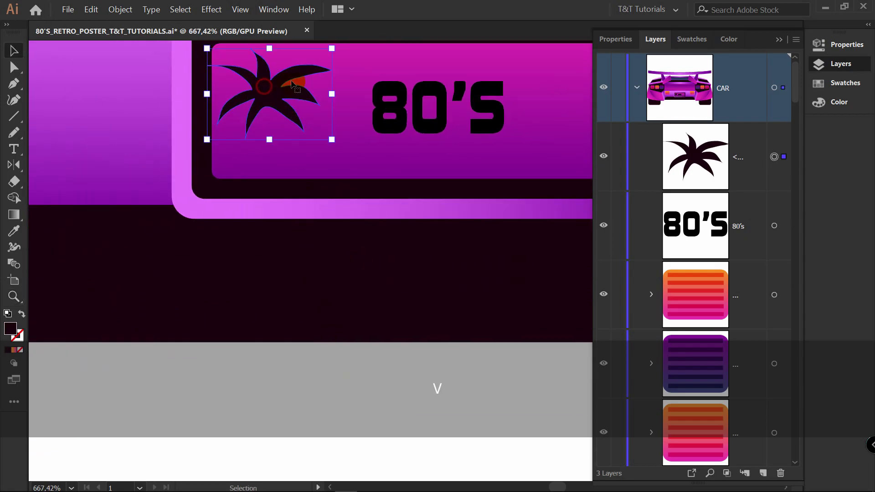
# - Simplify the palm crown's path with Curve Precision 96% and Angle Threshold 31°, with Preview turned on
pyautogui.press('z')
pyautogui.moveTo(311, 69); pyautogui.dragTo(407, 72)
pyautogui.press('space')
pyautogui.click(120, 9)
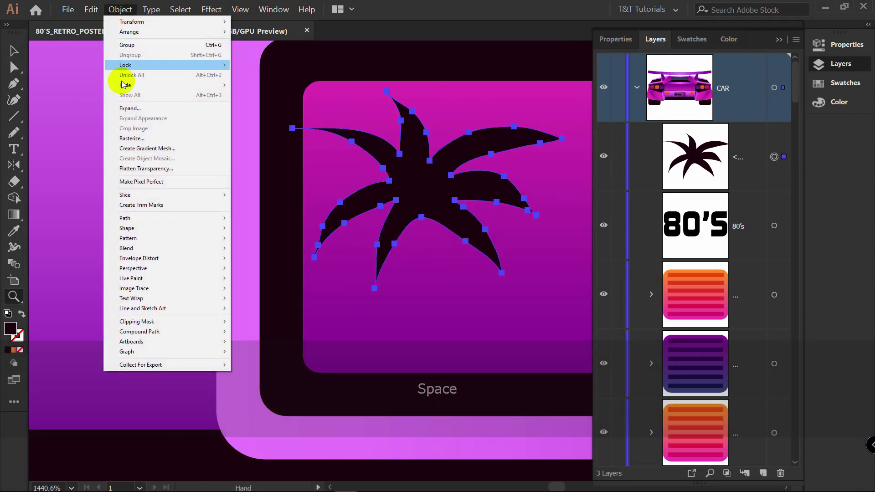
pyautogui.moveTo(155, 220)
pyautogui.click(259, 274)
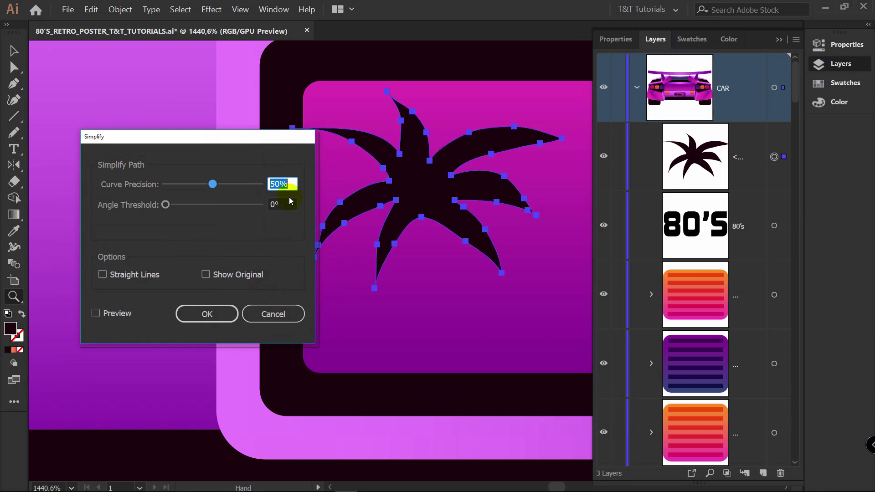
pyautogui.click(120, 318)
pyautogui.moveTo(110, 152); pyautogui.dragTo(113, 154)
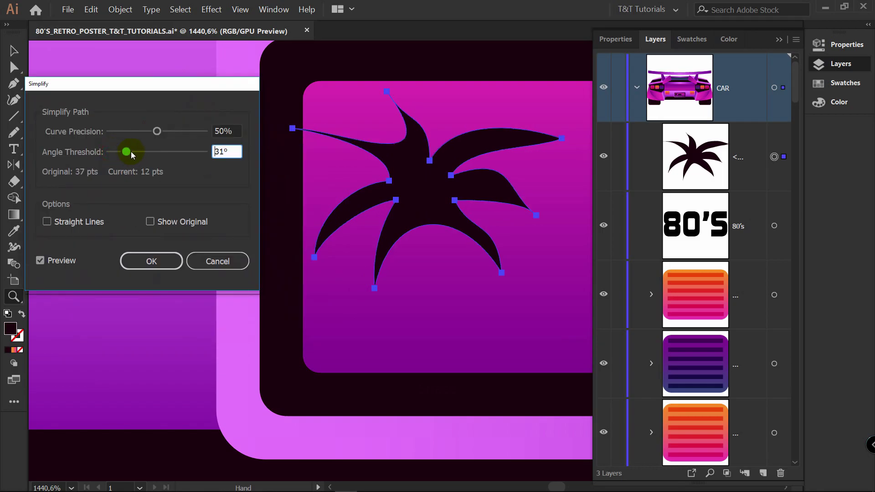
pyautogui.moveTo(156, 134); pyautogui.dragTo(202, 134)
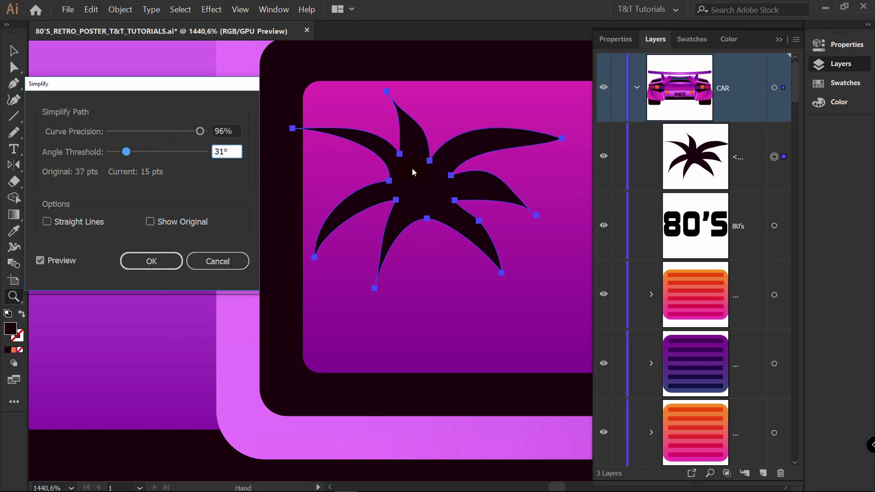
pyautogui.click(157, 264)
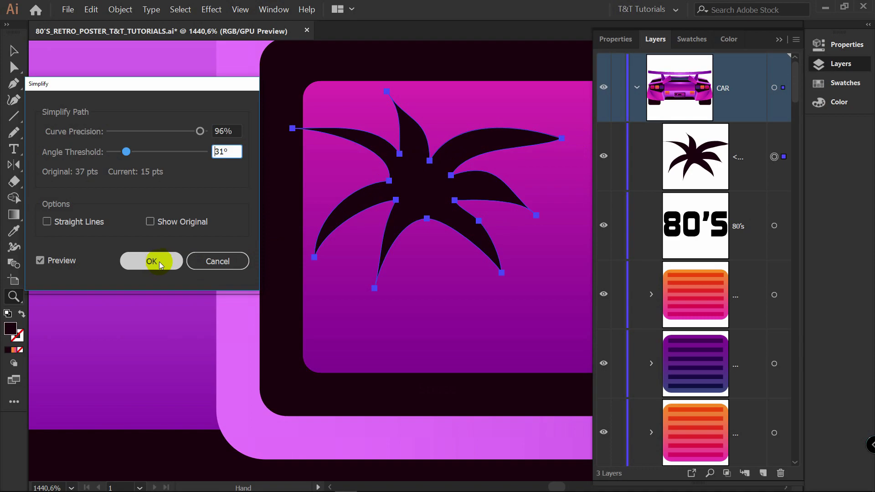
pyautogui.moveTo(381, 166); pyautogui.dragTo(465, 123)
pyautogui.press('space')
pyautogui.moveTo(465, 123); pyautogui.dragTo(402, 165)
pyautogui.press('a')
pyautogui.click(330, 99)
pyautogui.moveTo(351, 130); pyautogui.dragTo(488, 96)
pyautogui.hotkey('ctrl', 'z')
pyautogui.hotkey('ctrl', 'z')
# - Reshape both edges of the palm's uppermost leaf by adjusting the handles of its tip anchor independently
pyautogui.press('z')
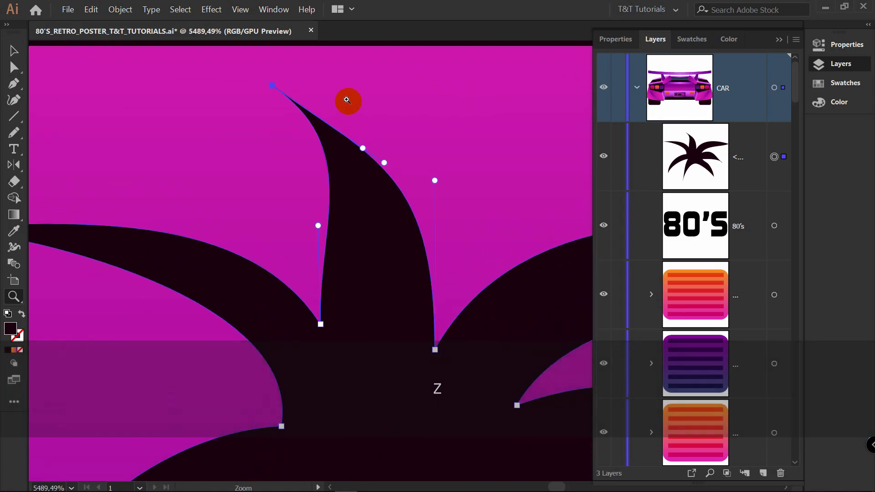
pyautogui.press('a')
pyautogui.click(274, 88)
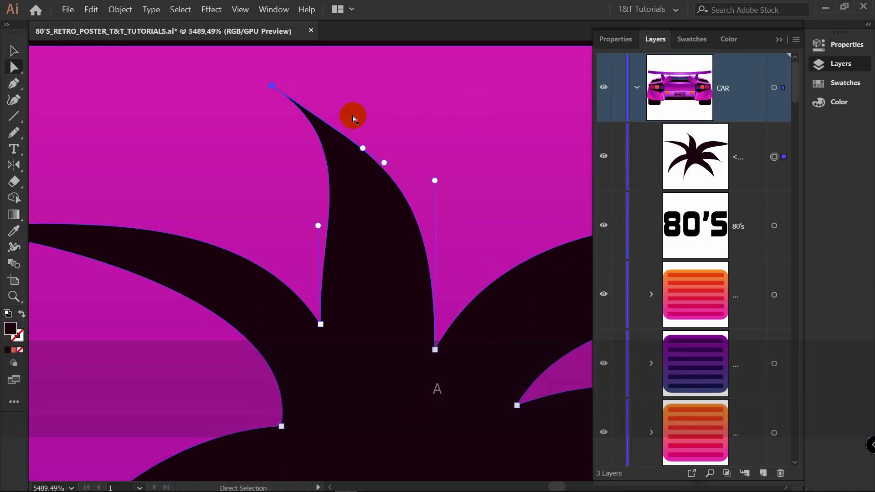
pyautogui.press('alt')
pyautogui.moveTo(352, 113); pyautogui.dragTo(373, 155)
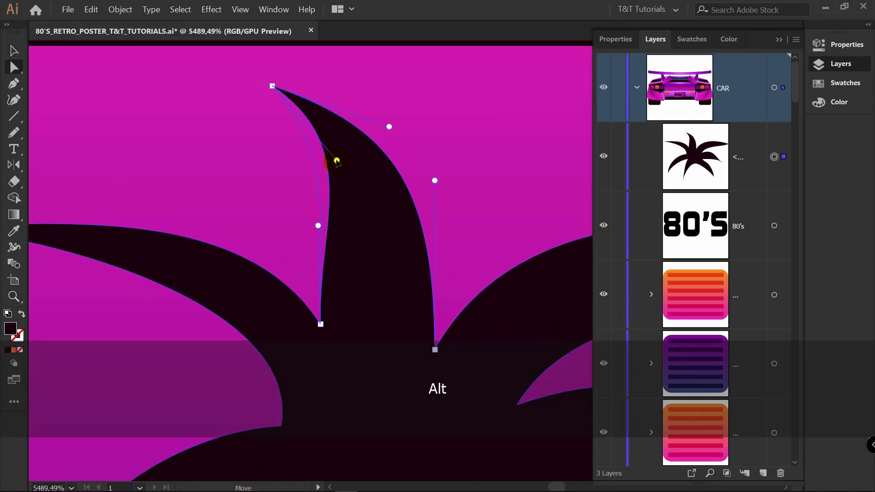
pyautogui.click(388, 129)
pyautogui.moveTo(388, 126); pyautogui.dragTo(393, 121)
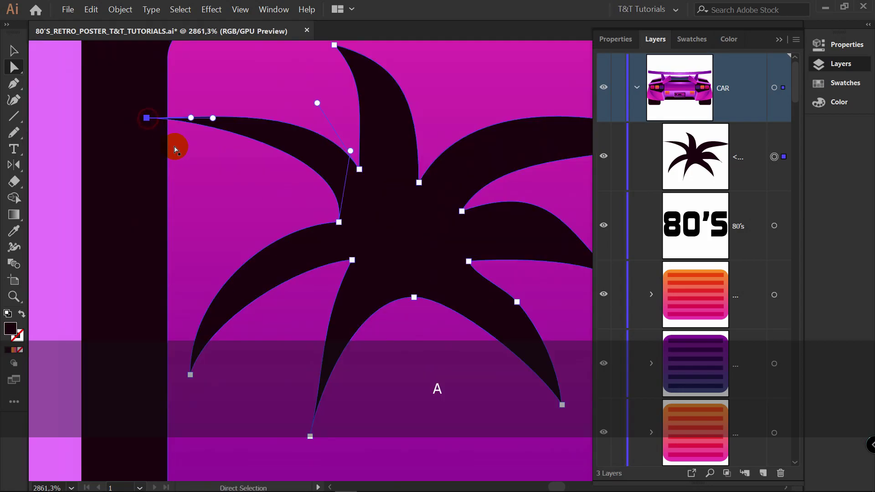
# - Widen and smooth the palm's upper-left leaf by adjusting its tip handles and its lower inner anchor
pyautogui.moveTo(199, 130)
pyautogui.mouseDown()
pyautogui.moveTo(214, 110)
pyautogui.moveTo(197, 125)
pyautogui.mouseUp()
pyautogui.moveTo(350, 151); pyautogui.dragTo(295, 163)
pyautogui.moveTo(339, 222); pyautogui.dragTo(348, 215)
pyautogui.moveTo(303, 156); pyautogui.dragTo(286, 169)
pyautogui.moveTo(347, 214); pyautogui.dragTo(340, 209)
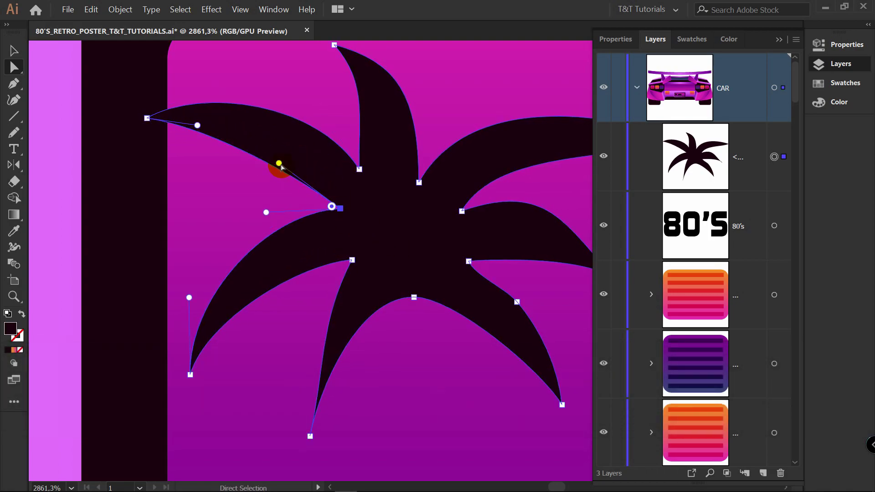
pyautogui.moveTo(281, 167); pyautogui.dragTo(291, 161)
# - Round the palm's middle-right leaf by bending its tip handle outward and raising its lower inner anchor
pyautogui.click(360, 169)
pyautogui.moveTo(356, 121); pyautogui.dragTo(351, 170)
pyautogui.click(413, 234)
pyautogui.click(413, 232)
pyautogui.moveTo(462, 213); pyautogui.dragTo(346, 172)
pyautogui.click(509, 300)
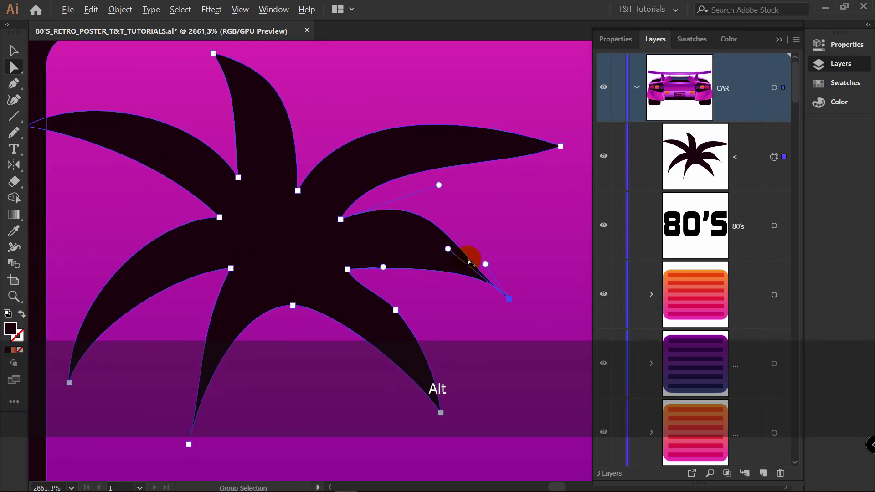
pyautogui.moveTo(449, 249); pyautogui.dragTo(500, 248)
pyautogui.moveTo(347, 270); pyautogui.dragTo(342, 256)
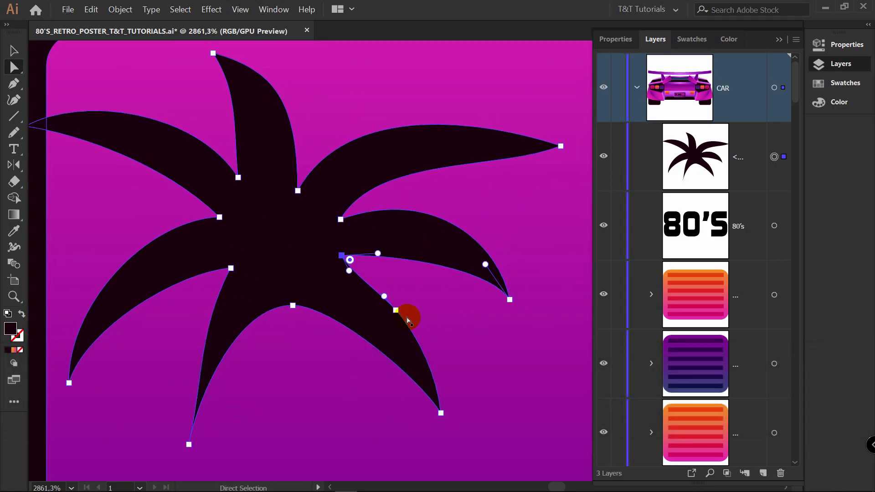
# - Remove the extra anchor from the palm's lower-right leaf and curve both of its edges with the tip anchor's handles
pyautogui.press('p')
pyautogui.click(396, 310)
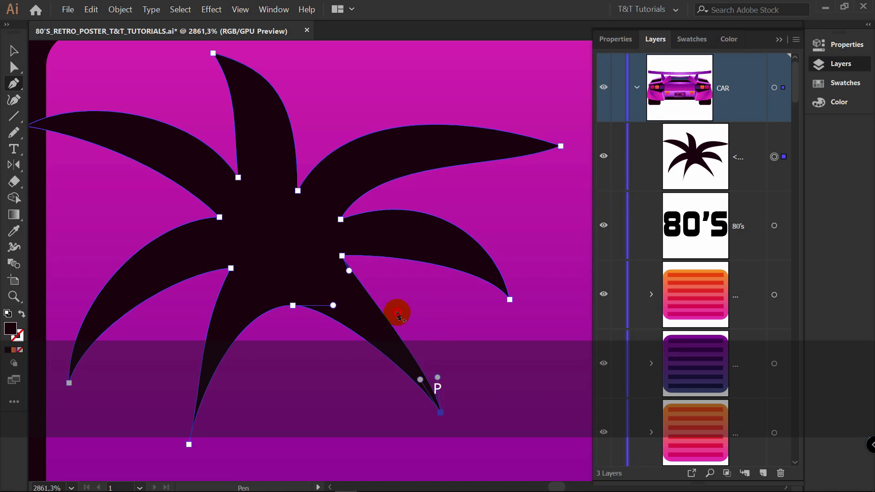
pyautogui.press('a')
pyautogui.press('space')
pyautogui.moveTo(477, 317); pyautogui.dragTo(479, 233)
pyautogui.press('a')
pyautogui.moveTo(440, 294); pyautogui.dragTo(377, 245)
pyautogui.moveTo(452, 263); pyautogui.dragTo(437, 228)
pyautogui.moveTo(377, 244); pyautogui.dragTo(378, 223)
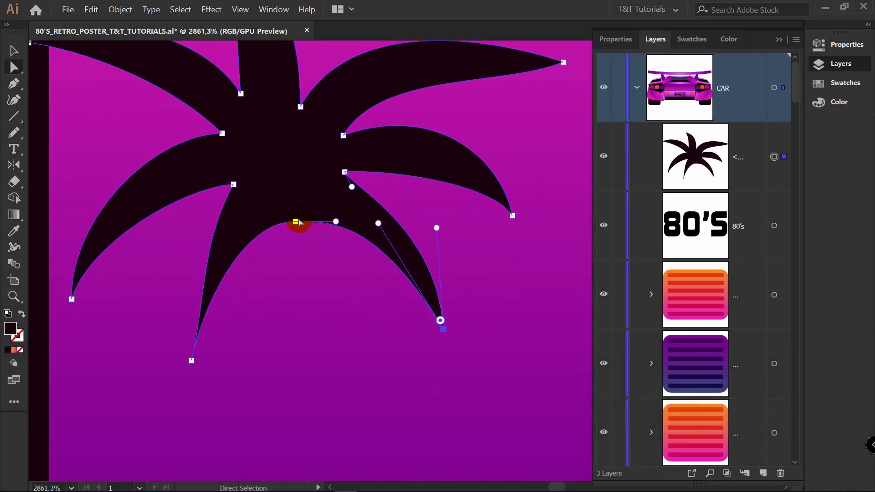
# - Reshape the arch between the two bottom palm leaves by adjusting its middle anchor and handles
pyautogui.click(296, 222)
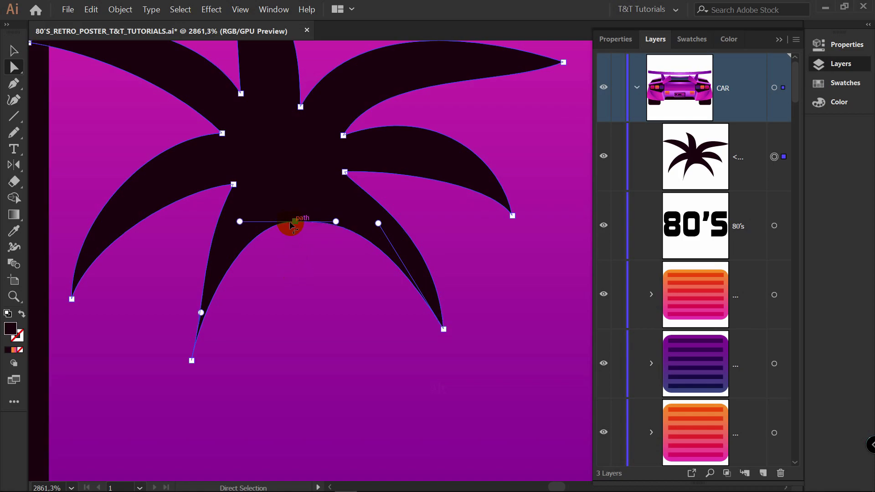
pyautogui.press('alt')
pyautogui.moveTo(241, 222); pyautogui.dragTo(241, 241)
pyautogui.moveTo(296, 222); pyautogui.dragTo(329, 219)
pyautogui.moveTo(292, 205); pyautogui.dragTo(292, 202)
# - Scale the palm crown down slightly and place it fully inside the plate, beside the 80'S lettering
pyautogui.press('z')
pyautogui.moveTo(426, 151); pyautogui.dragTo(340, 150)
pyautogui.press('v')
pyautogui.moveTo(418, 112); pyautogui.dragTo(409, 119)
pyautogui.press('a')
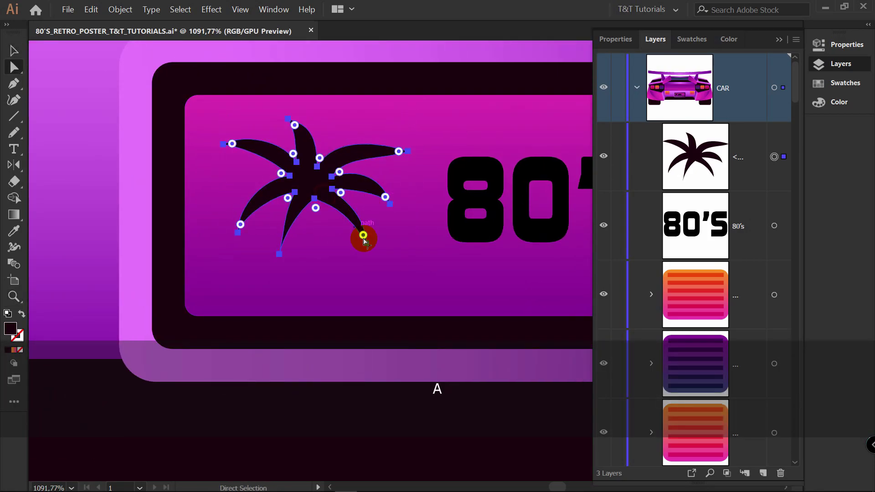
# - Reshape the palm's three lowest leaves by moving their tip anchors and adjusting the curves of their edges
pyautogui.moveTo(367, 243); pyautogui.dragTo(368, 252)
pyautogui.moveTo(365, 217); pyautogui.dragTo(370, 202)
pyautogui.moveTo(280, 254); pyautogui.dragTo(266, 254)
pyautogui.moveTo(293, 219); pyautogui.dragTo(298, 217)
pyautogui.moveTo(238, 233); pyautogui.dragTo(233, 212)
pyautogui.moveTo(255, 199); pyautogui.dragTo(257, 194)
# - Rotate the palm crown slightly clockwise and shift it up beside the 80'S lettering
pyautogui.scroll(-1, 409, 188)
pyautogui.press('v')
pyautogui.moveTo(429, 124); pyautogui.dragTo(442, 152)
pyautogui.moveTo(344, 198); pyautogui.dragTo(358, 191)
pyautogui.click(344, 363)
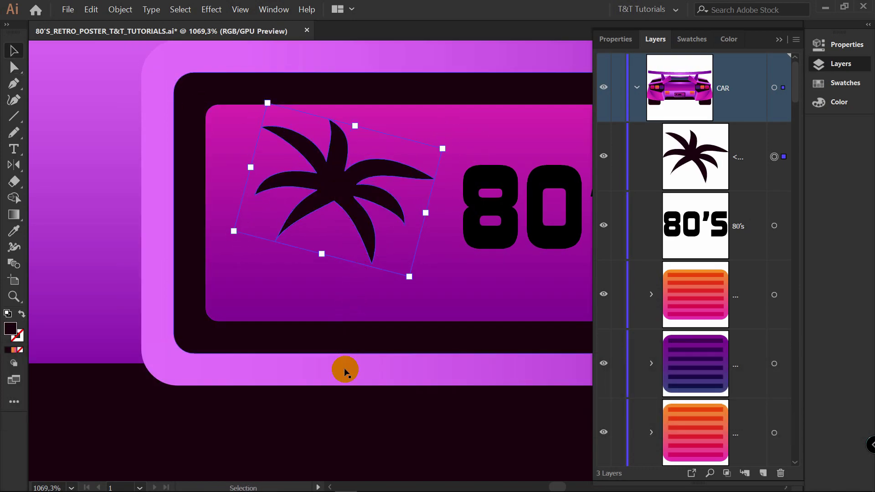
# - Draw a curved palm trunk freehand from the crown's centre to the plate's lower edge, filled with the crown's dark colour
pyautogui.press('n')
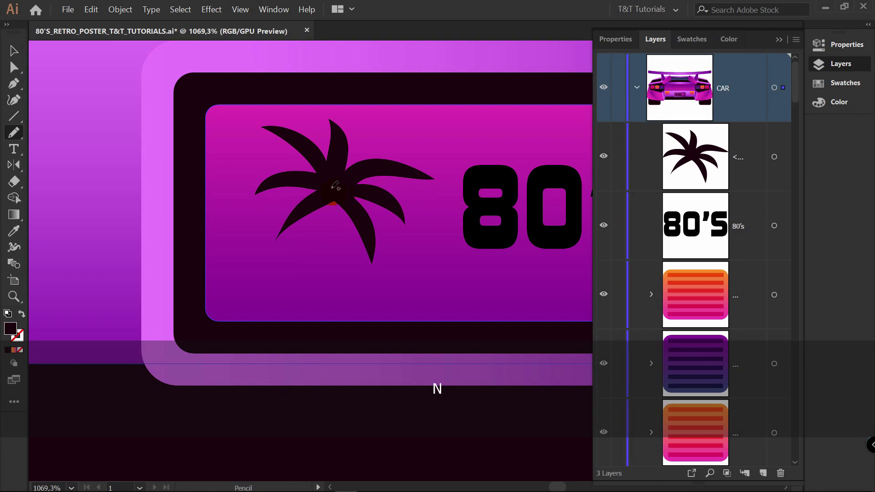
pyautogui.moveTo(333, 185); pyautogui.dragTo(268, 291)
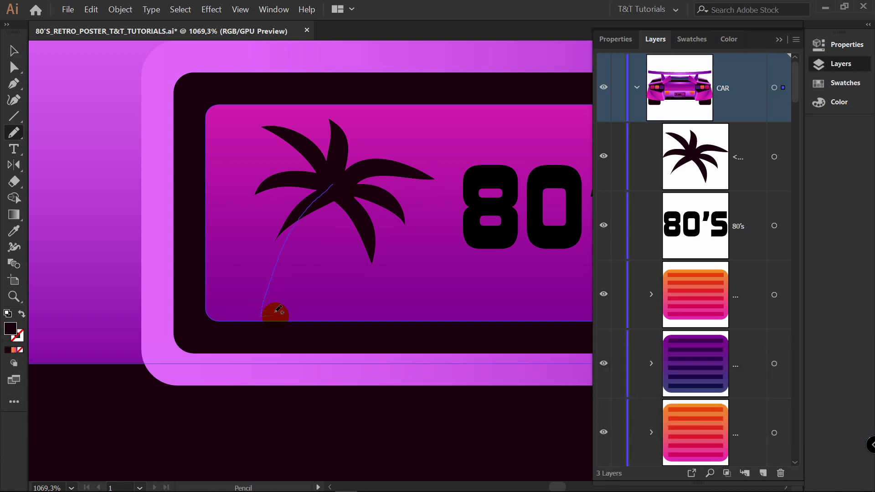
pyautogui.moveTo(336, 177); pyautogui.dragTo(336, 177)
pyautogui.press('z')
pyautogui.click(324, 221)
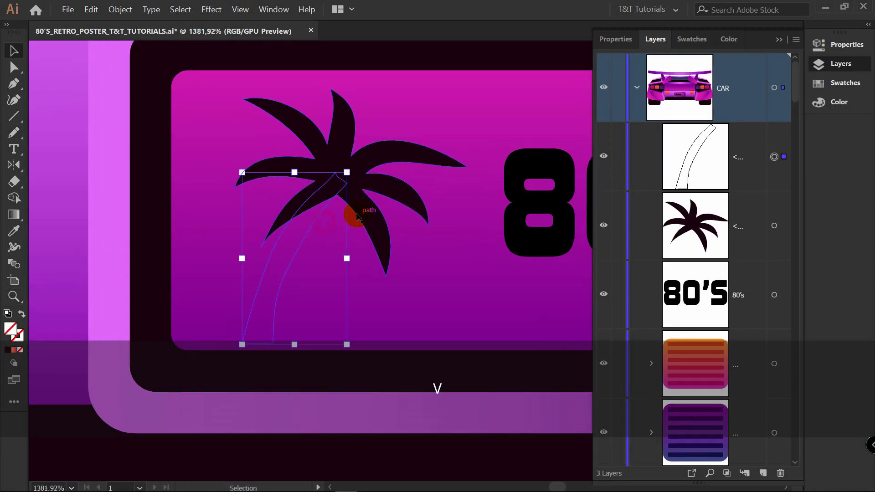
pyautogui.press('v')
# - Remove the trunk's extra side anchors, smooth its edges with the remaining handles and widen its base slightly
pyautogui.press('p')
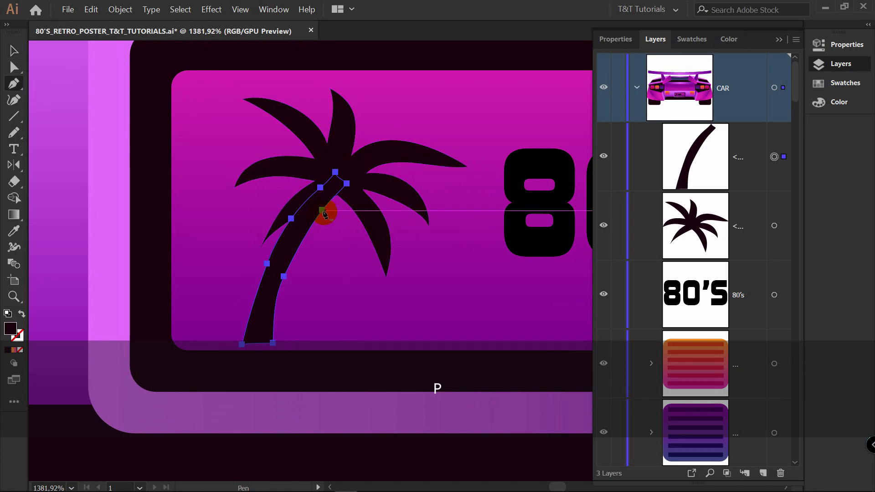
pyautogui.click(291, 219)
pyautogui.click(320, 187)
pyautogui.press('a')
pyautogui.moveTo(338, 195); pyautogui.dragTo(291, 207)
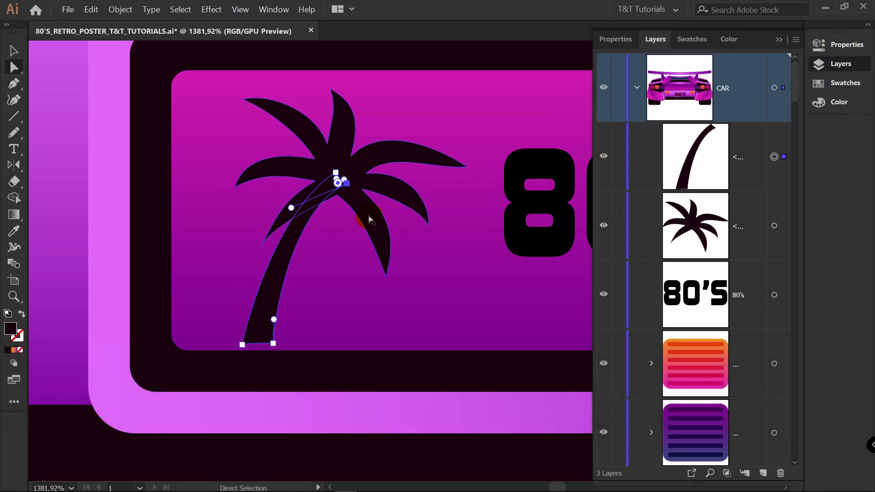
pyautogui.moveTo(273, 344); pyautogui.dragTo(279, 341)
# - Nudge the trunk into place under the palm crown and rotate the crown slightly clockwise
pyautogui.press('v')
pyautogui.moveTo(298, 240); pyautogui.dragTo(303, 237)
pyautogui.click(374, 183)
pyautogui.moveTo(482, 125); pyautogui.dragTo(486, 137)
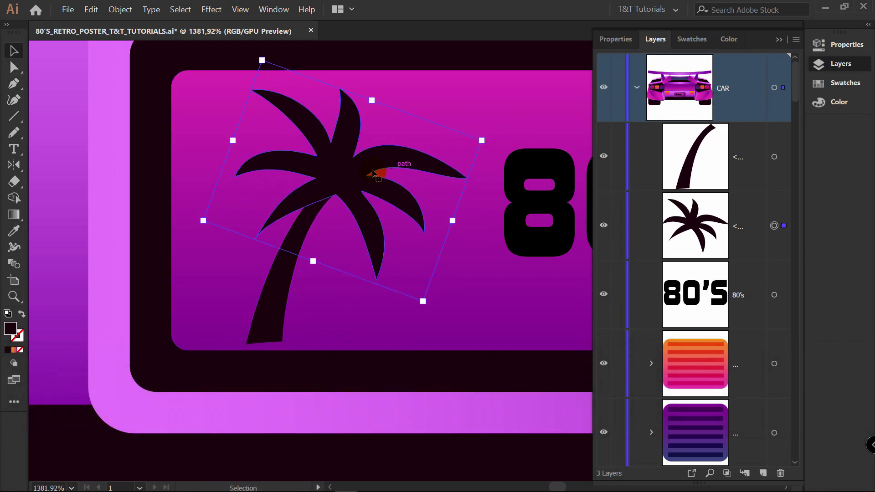
# - Unite the palm's crown and trunk into a single shape with Pathfinder
pyautogui.keyDown('shift'); pyautogui.click(354, 179); pyautogui.keyUp('shift')
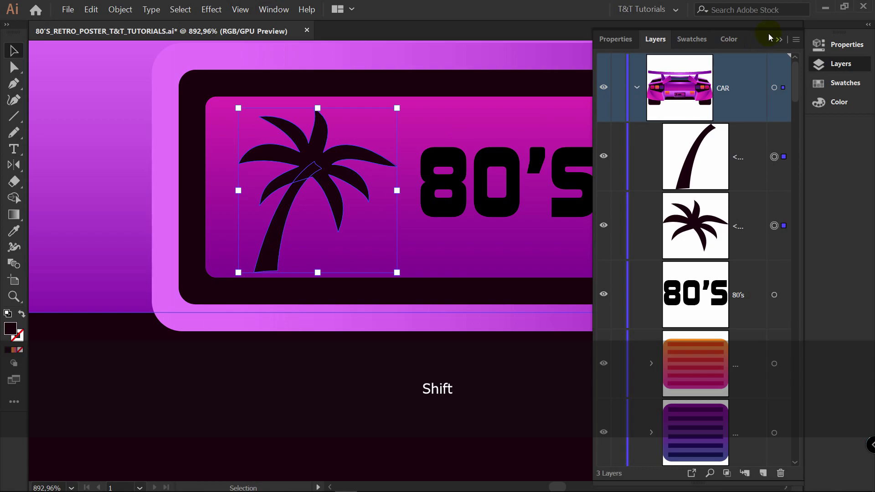
pyautogui.click(841, 44)
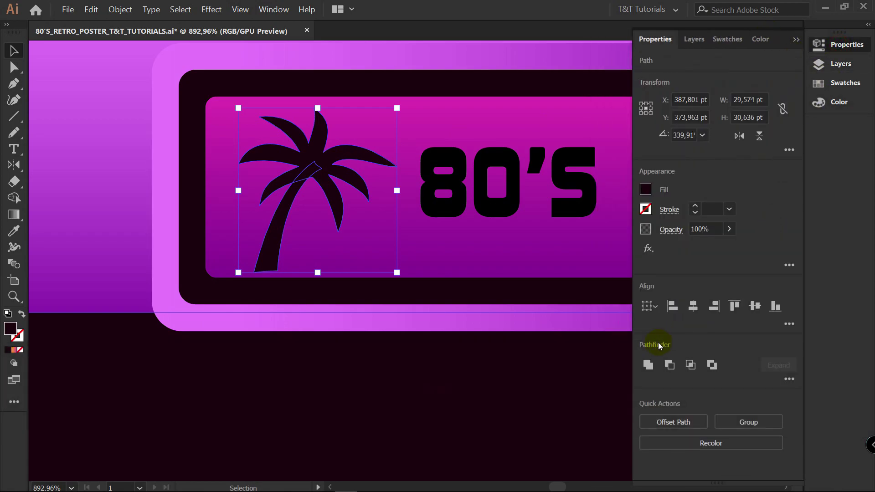
pyautogui.click(651, 366)
pyautogui.click(478, 225)
pyautogui.press('v')
pyautogui.click(428, 260)
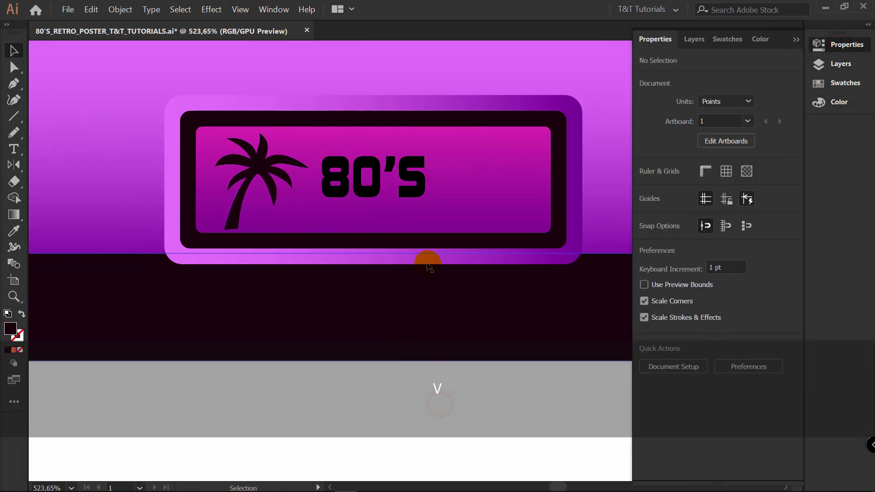
# - Draw a gently sloping dark ground shape along the plate's lower left half with the Pen tool, flattened to about 56 × 7 pt
pyautogui.press('p')
pyautogui.click(235, 204)
pyautogui.moveTo(196, 207); pyautogui.dragTo(232, 207)
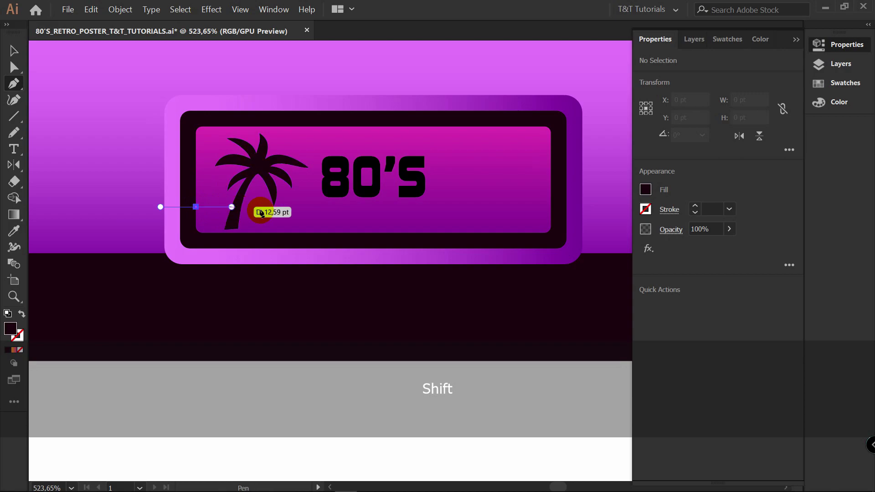
pyautogui.moveTo(317, 221); pyautogui.dragTo(336, 223)
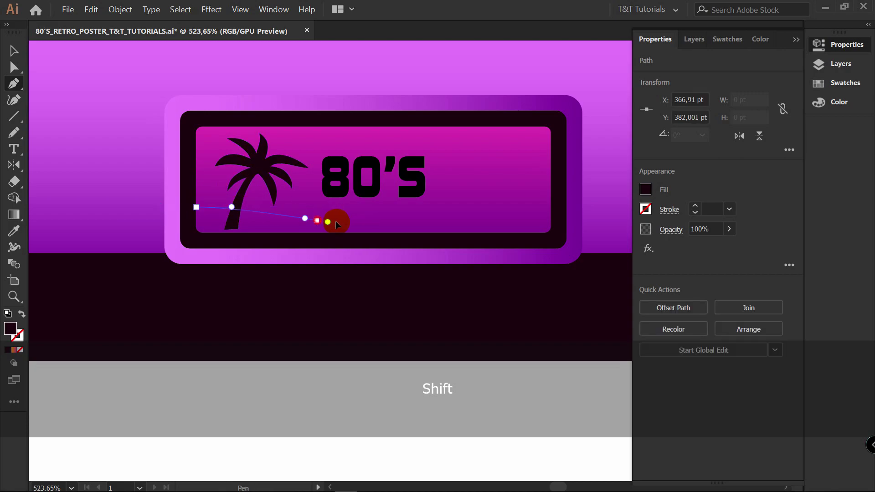
pyautogui.click(373, 220)
pyautogui.click(373, 242)
pyautogui.click(196, 242)
pyautogui.click(196, 208)
pyautogui.press('v')
pyautogui.moveTo(285, 207); pyautogui.dragTo(286, 238)
pyautogui.press('o')
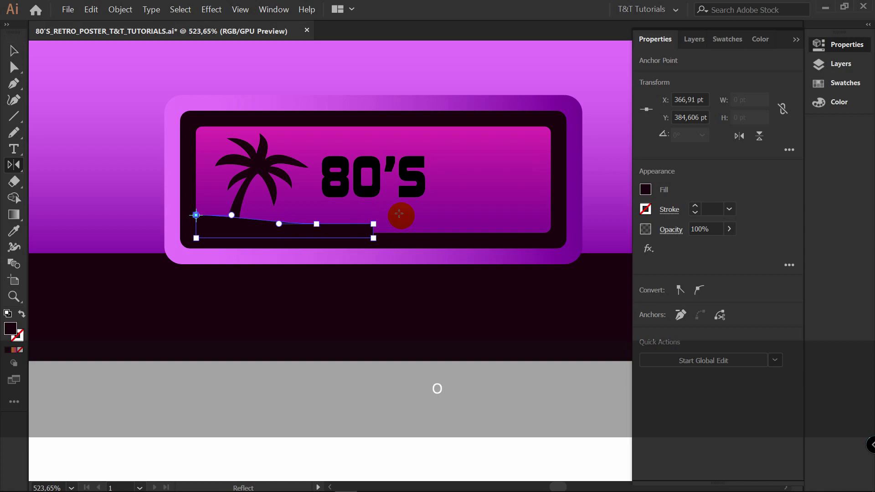
pyautogui.keyDown('alt'); pyautogui.click(373, 223); pyautogui.keyUp('alt')
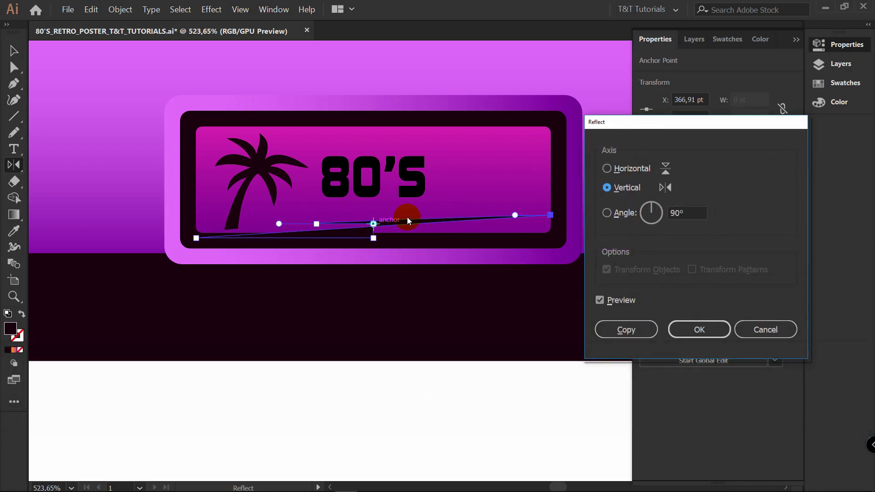
pyautogui.press('Escape')
pyautogui.press('v')
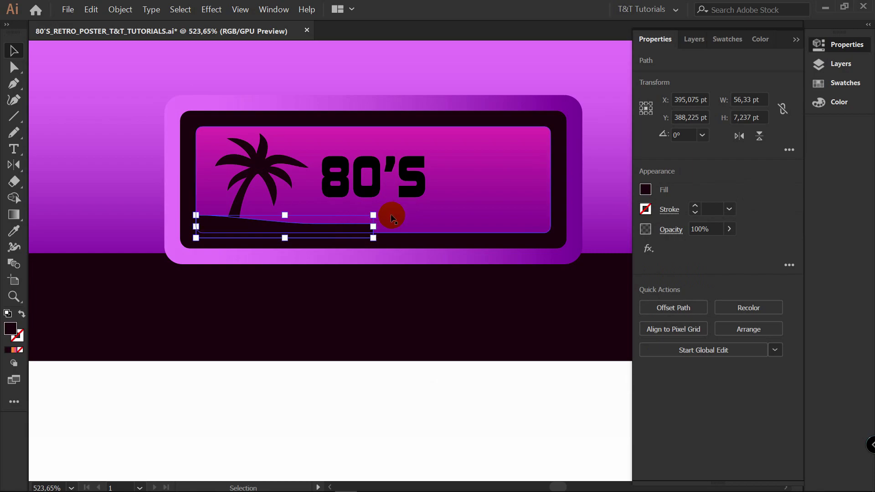
# - Reflect a copy of the ground shape vertically about its right edge and unite both halves across the plate
pyautogui.click(401, 390)
pyautogui.click(325, 226)
pyautogui.press('o')
pyautogui.keyDown('alt'); pyautogui.click(373, 224); pyautogui.keyUp('alt')
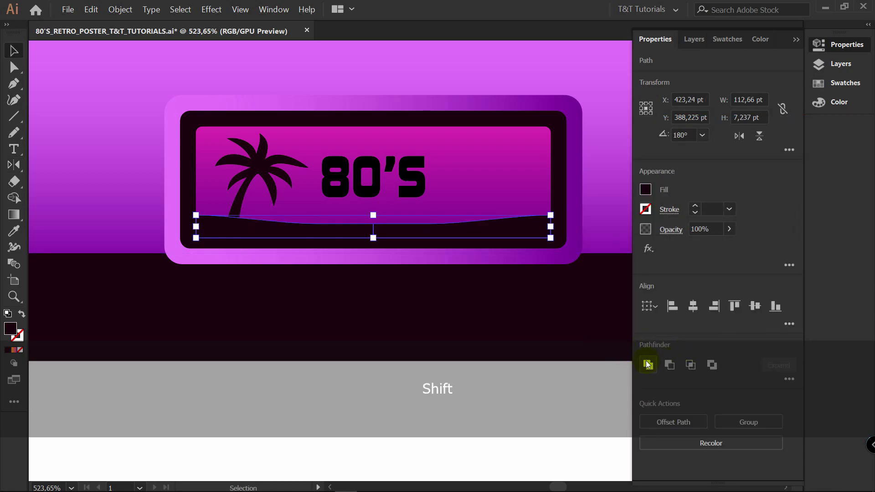
pyautogui.click(647, 366)
pyautogui.click(495, 393)
# - Reflect a copy of the palm vertically about the plate's centre so it stands on the other side of 80'S
pyautogui.click(288, 162)
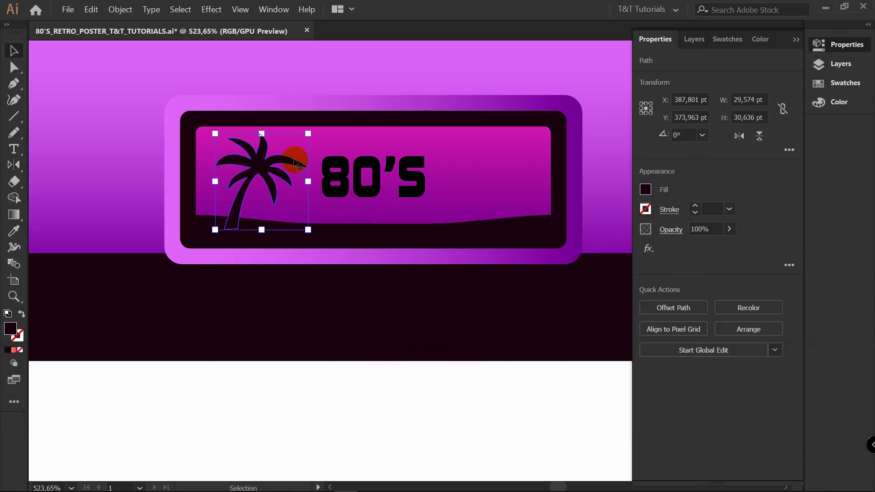
pyautogui.press('o')
pyautogui.keyDown('alt'); pyautogui.click(373, 224); pyautogui.keyUp('alt')
pyautogui.click(628, 327)
pyautogui.press('v')
pyautogui.click(526, 390)
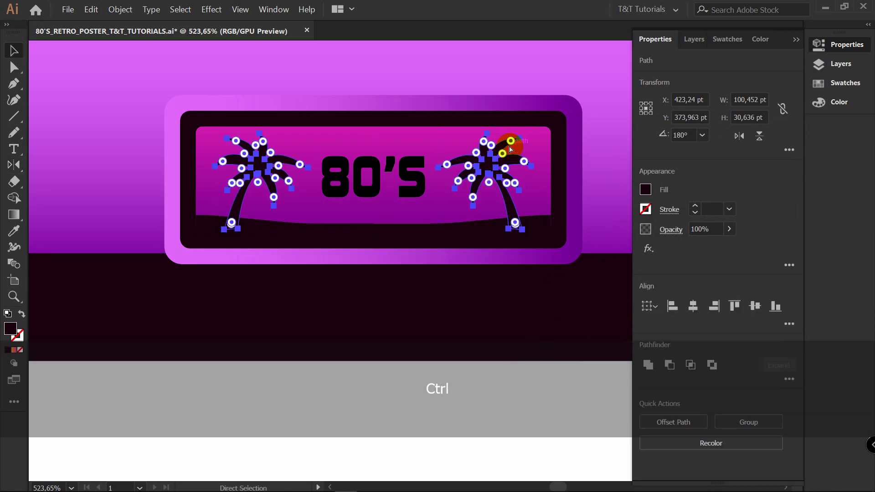
# - Duplicate both palms in front, scale the pair to about 65 × 20 pt and seat them on the plate's ground shape
pyautogui.hotkey('ctrl', 'c')
pyautogui.hotkey('ctrl', 'f')
pyautogui.moveTo(531, 133); pyautogui.dragTo(503, 151)
pyautogui.moveTo(467, 199); pyautogui.dragTo(466, 214)
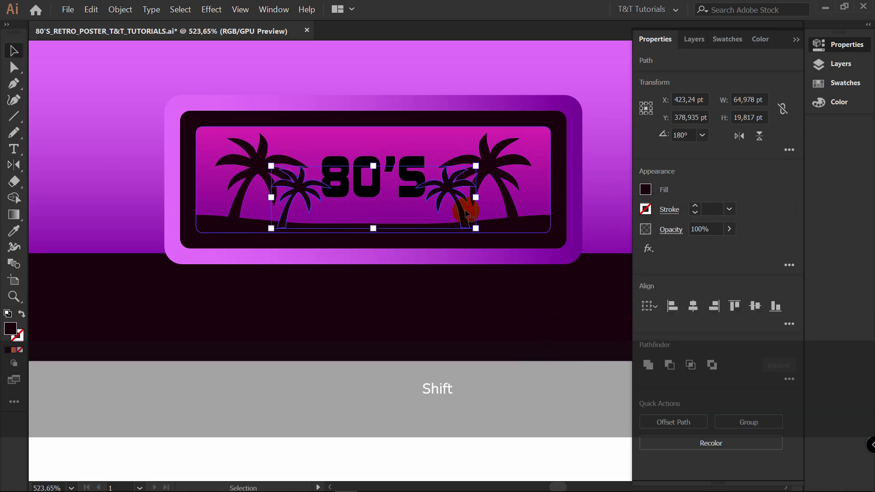
# - Enlarge the artboard into a nearly square poster format, with space above and margins beside and below the car
pyautogui.hotkey('shift', 'o')
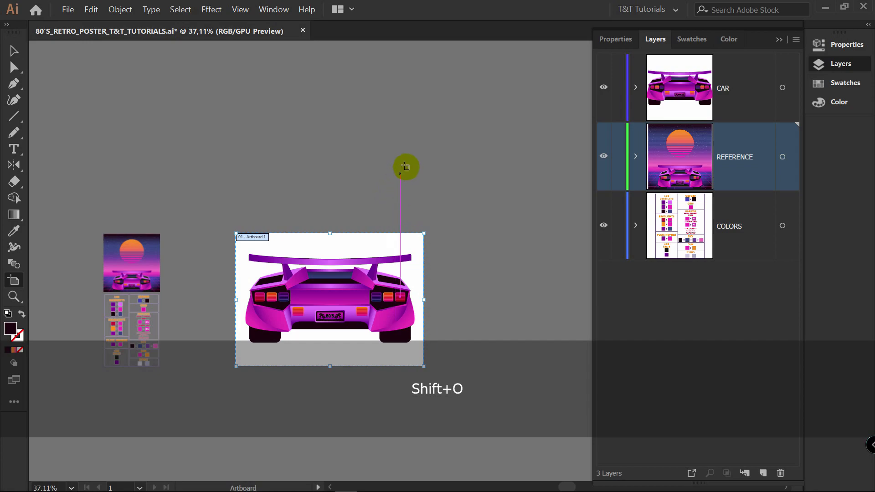
pyautogui.moveTo(406, 166); pyautogui.dragTo(401, 193)
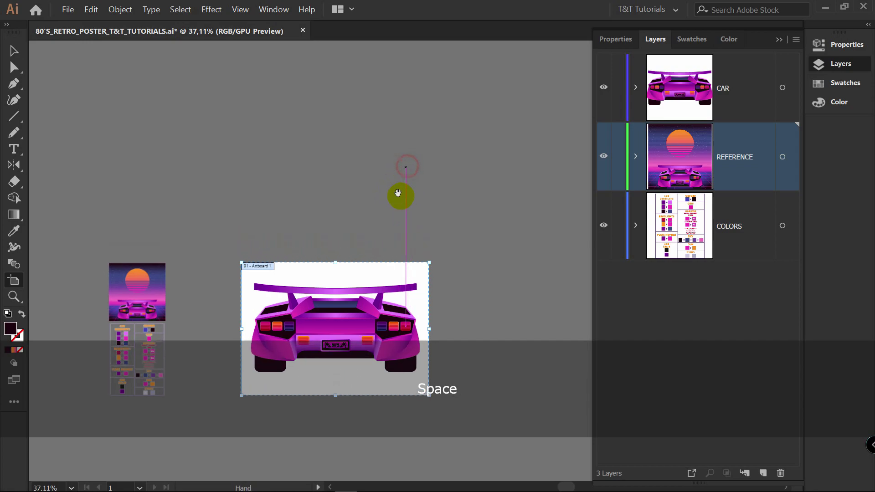
pyautogui.moveTo(334, 261); pyautogui.dragTo(359, 116)
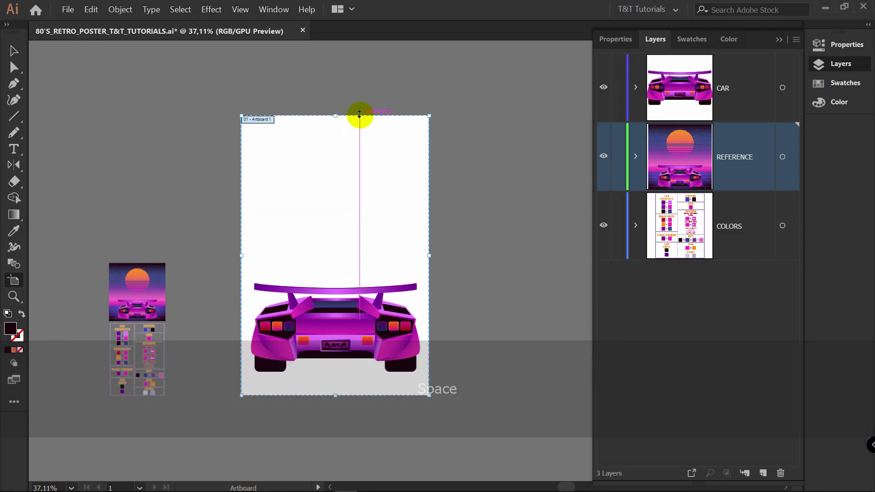
pyautogui.moveTo(430, 255); pyautogui.dragTo(470, 253)
pyautogui.moveTo(336, 395); pyautogui.dragTo(336, 404)
pyautogui.moveTo(335, 115); pyautogui.dragTo(335, 137)
pyautogui.moveTo(471, 270); pyautogui.dragTo(467, 265)
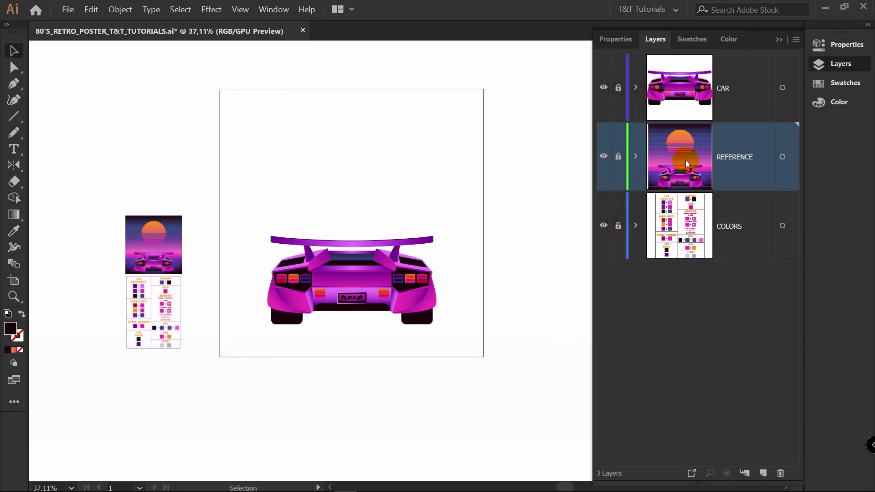
# - Create a layer named GROUND below CAR and draw a rectangle in the GROUND blue across the artboard's lower part
pyautogui.click(763, 473)
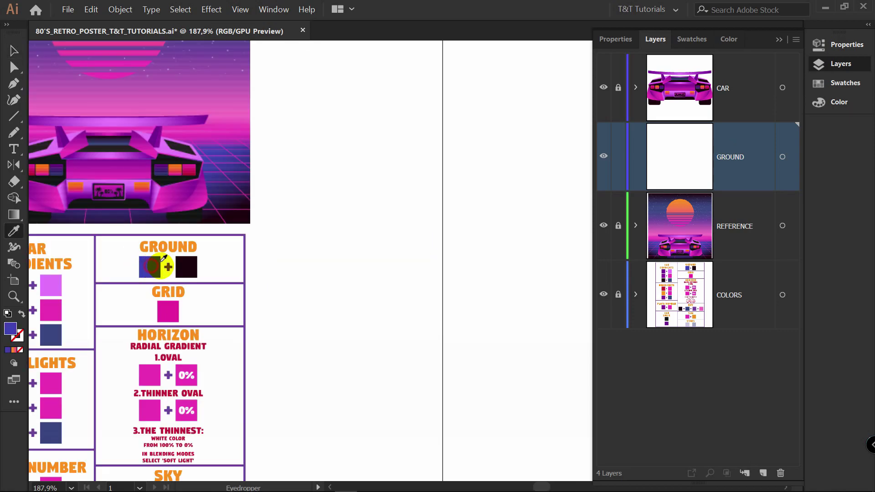
pyautogui.press('m')
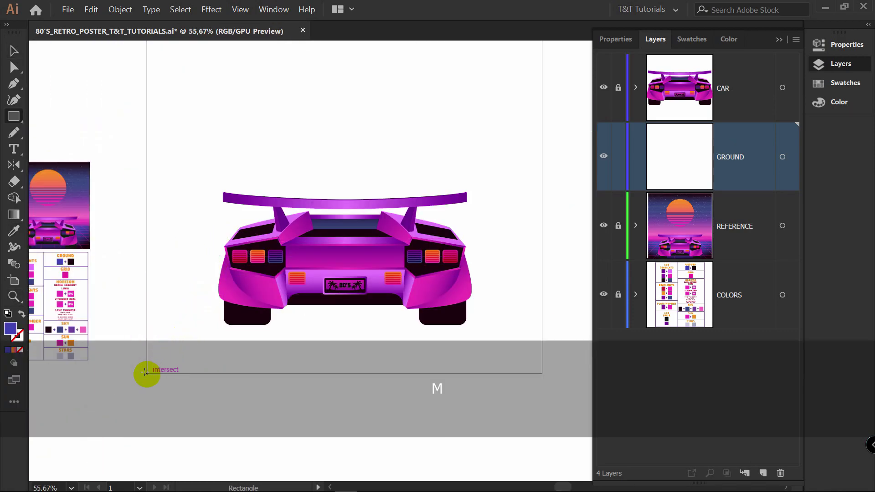
pyautogui.moveTo(146, 373); pyautogui.dragTo(543, 212)
# - Fill the ground rectangle with a radial gradient from the GROUND swatches, blue in the centre and near-black outside
pyautogui.doubleClick(14, 215)
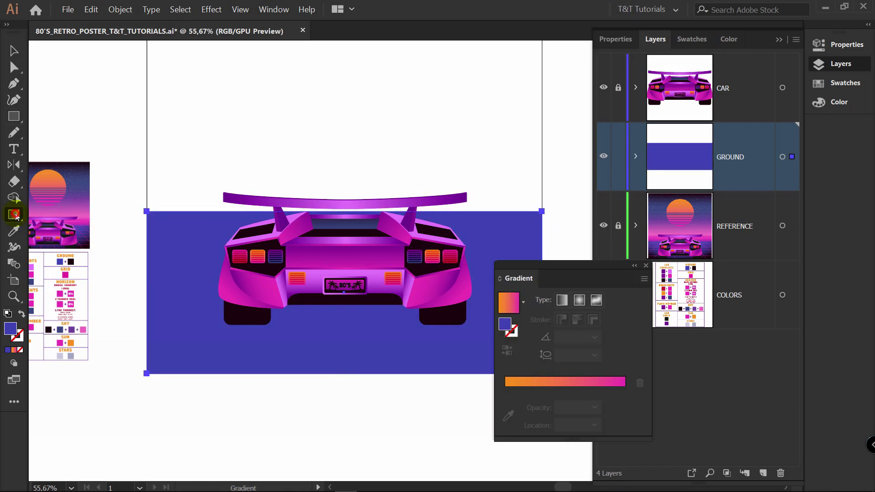
pyautogui.click(580, 300)
pyautogui.click(624, 390)
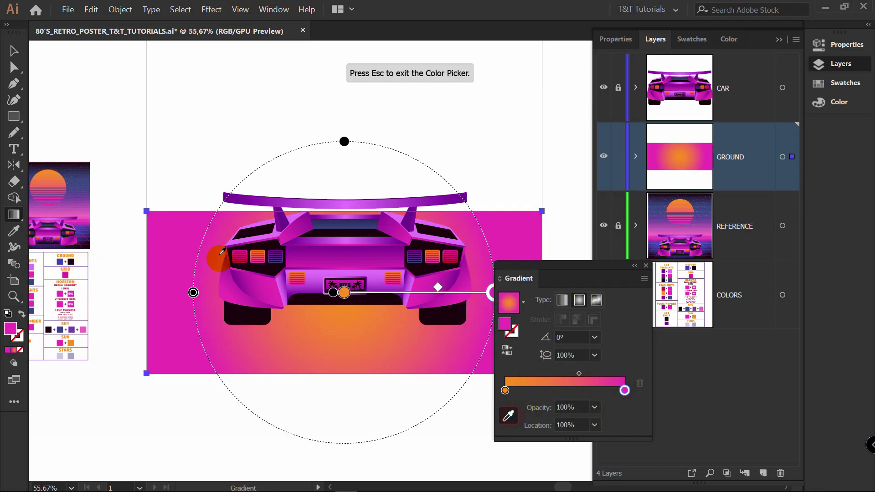
pyautogui.click(59, 261)
pyautogui.click(505, 391)
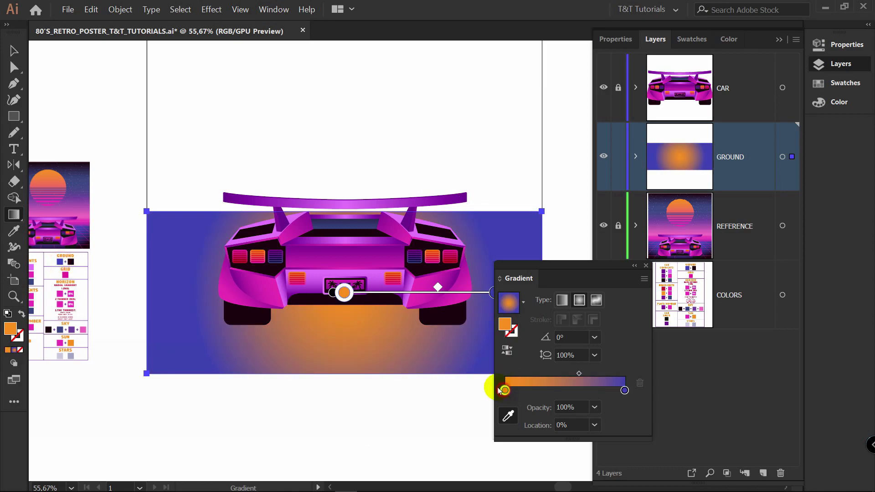
pyautogui.click(70, 261)
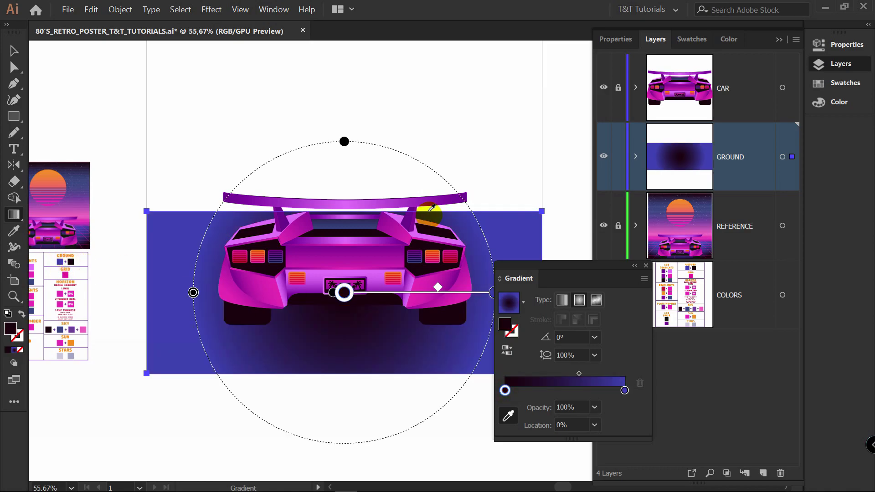
pyautogui.click(509, 352)
# - Stretch the ground's radial gradient into a wide ellipse behind the car with a 55,9% aspect ratio, extending the blue area outward
pyautogui.press('z')
pyautogui.moveTo(454, 211); pyautogui.dragTo(370, 221)
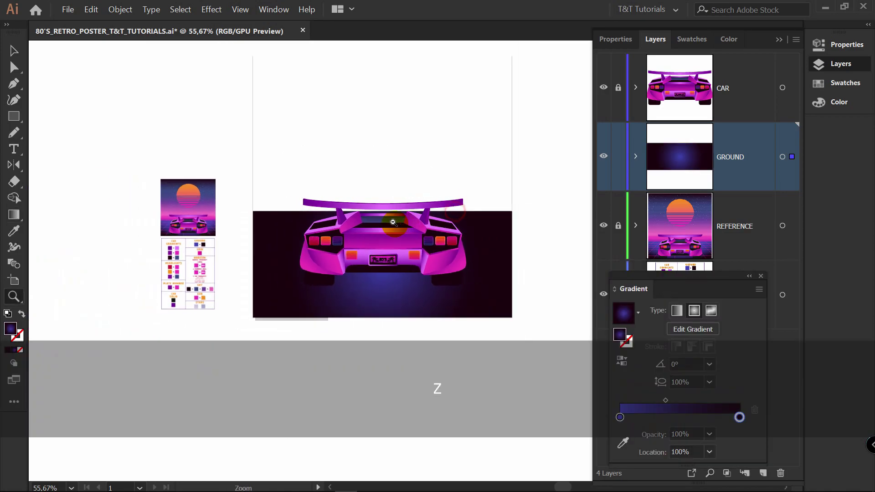
pyautogui.press('space')
pyautogui.moveTo(428, 211); pyautogui.dragTo(395, 255)
pyautogui.press('g')
pyautogui.moveTo(273, 299)
pyautogui.mouseDown()
pyautogui.moveTo(235, 296)
pyautogui.moveTo(249, 300)
pyautogui.mouseUp()
pyautogui.moveTo(361, 173); pyautogui.dragTo(361, 242)
pyautogui.moveTo(362, 300)
pyautogui.mouseDown()
pyautogui.moveTo(362, 289)
pyautogui.moveTo(450, 285)
pyautogui.mouseUp()
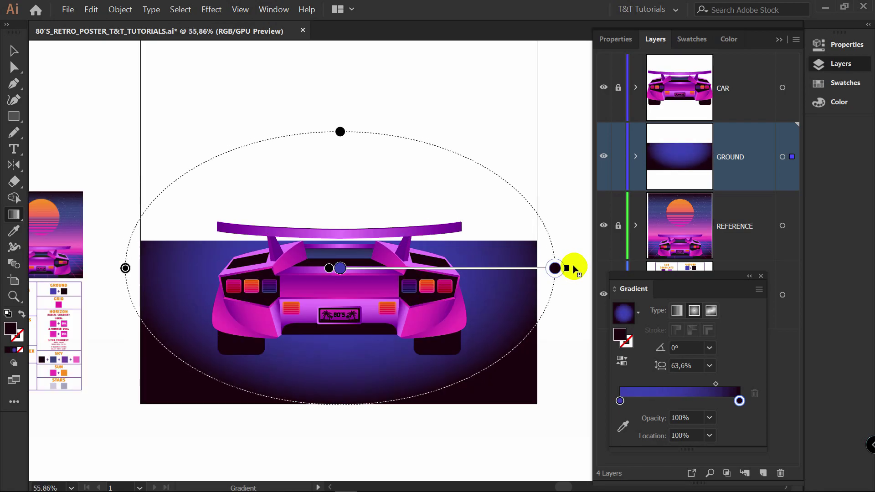
pyautogui.moveTo(574, 268)
pyautogui.mouseDown()
pyautogui.moveTo(565, 268)
pyautogui.moveTo(583, 270)
pyautogui.mouseUp()
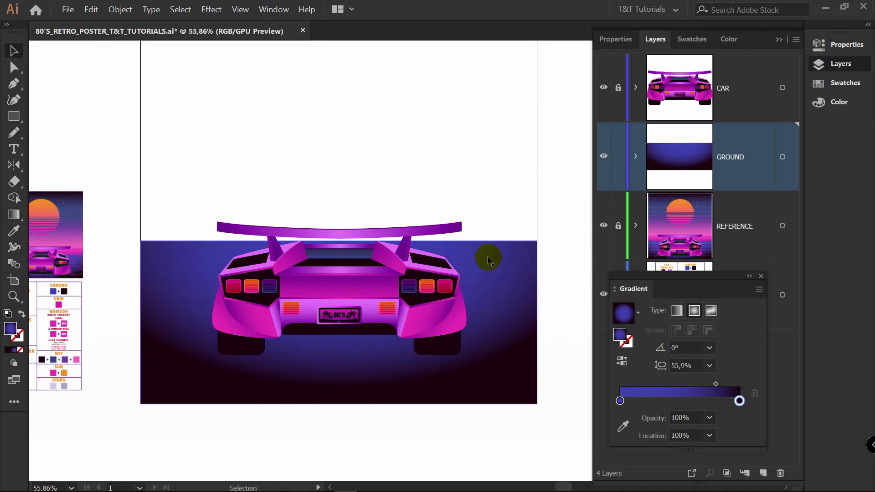
# - Add the Rectangular Grid Tool to the set of available drawing tools, below the Rectangle tool
pyautogui.press('z')
pyautogui.moveTo(483, 168); pyautogui.dragTo(449, 205)
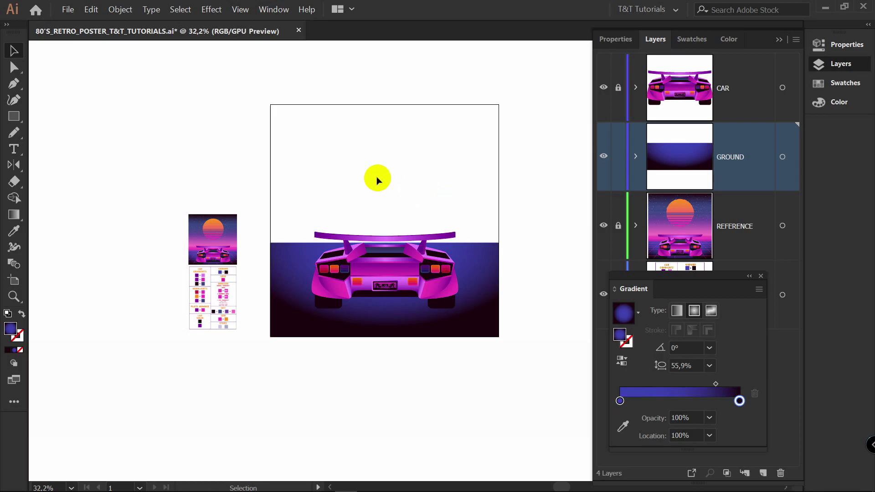
pyautogui.click(14, 402)
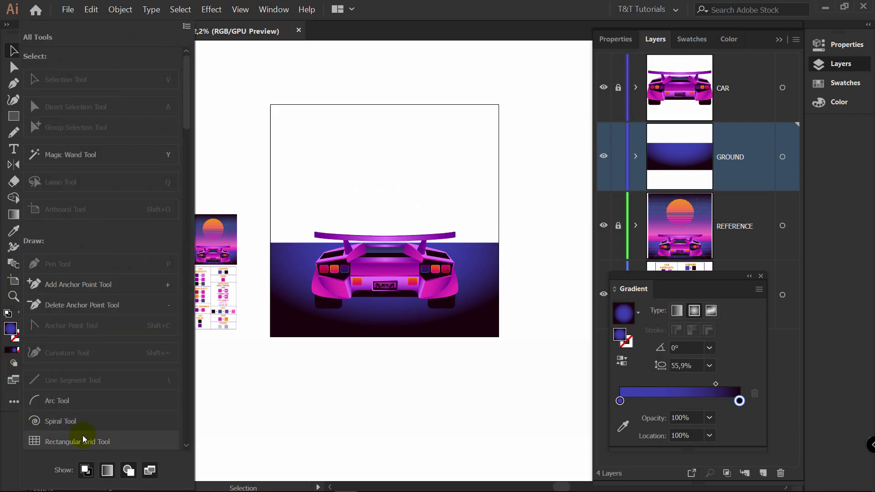
pyautogui.moveTo(79, 448); pyautogui.dragTo(12, 126)
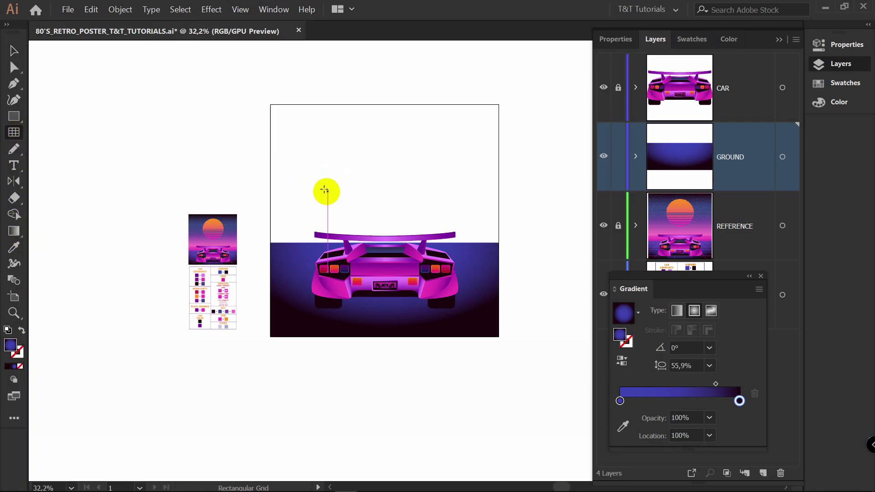
# - Create a rectangular grid with 20 horizontal and 20 vertical dividers on the GROUND layer
pyautogui.click(325, 192)
pyautogui.doubleClick(380, 196)
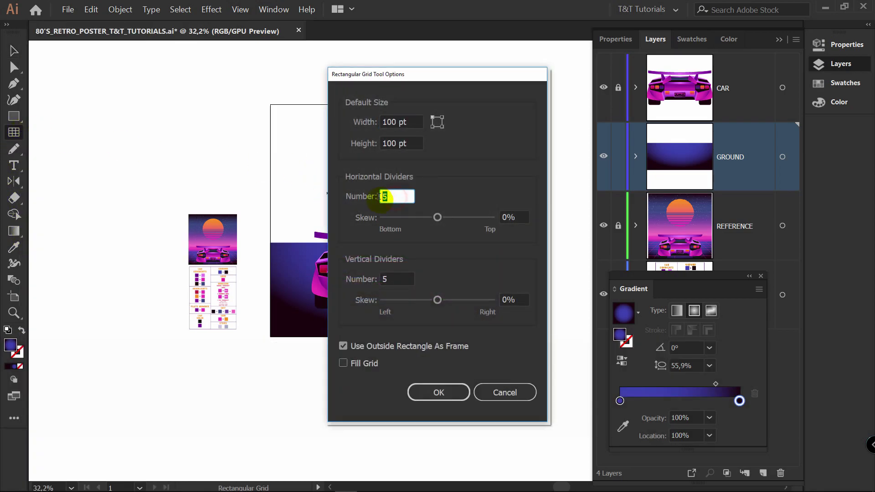
pyautogui.write('20')
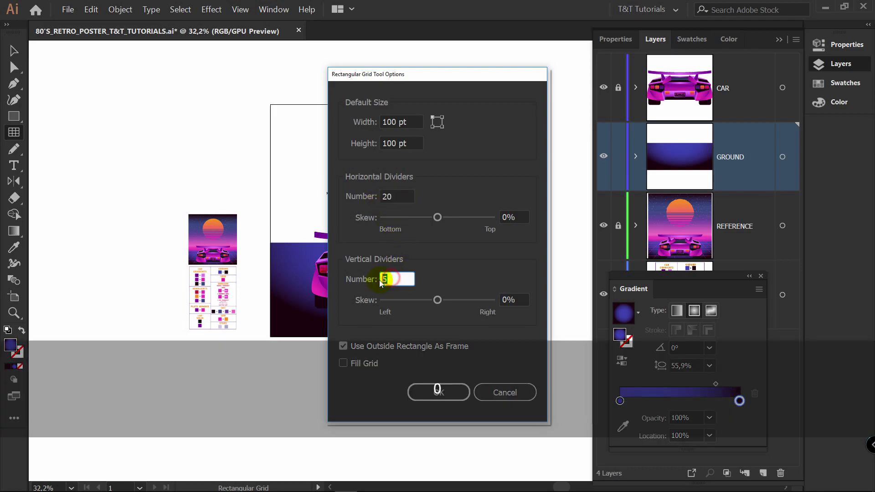
pyautogui.click(438, 392)
# - Scale the grid to slightly more than the artboard's width and align its upper edge with the top of the ground rectangle
pyautogui.scroll(-2, 239, 142)
pyautogui.moveTo(237, 142); pyautogui.dragTo(506, 297)
pyautogui.press('v')
pyautogui.moveTo(437, 231); pyautogui.dragTo(385, 234)
pyautogui.moveTo(455, 410); pyautogui.dragTo(408, 348)
pyautogui.moveTo(384, 222); pyautogui.dragTo(386, 210)
pyautogui.moveTo(391, 159); pyautogui.dragTo(391, 144)
# - Distort the grid in perspective with Free Transform, spreading its lower corners far beyond both sides of the artboard
pyautogui.press('z')
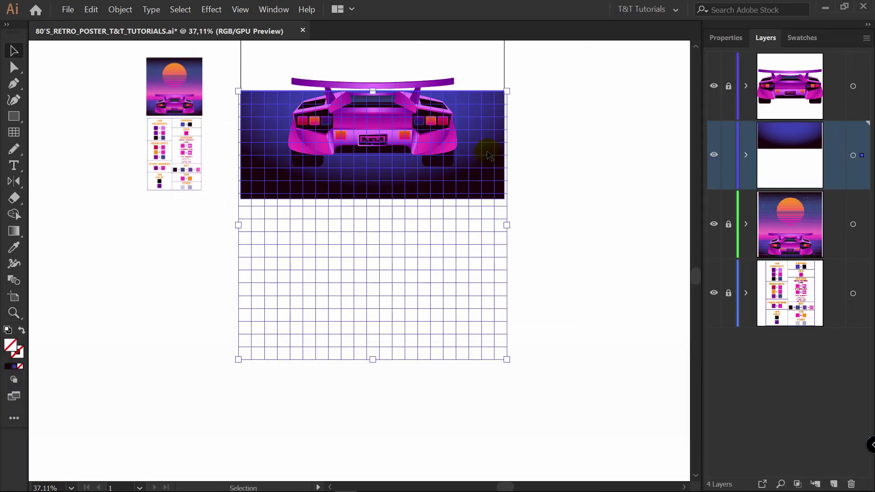
pyautogui.press('e')
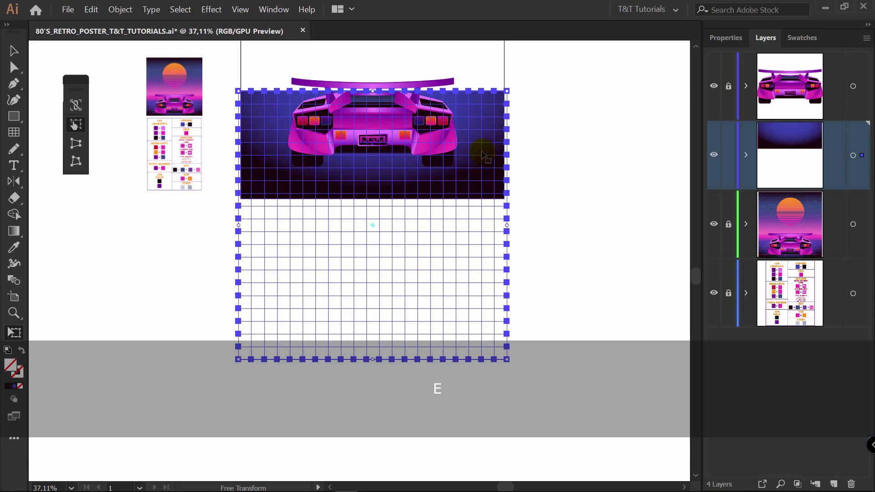
pyautogui.moveTo(76, 86); pyautogui.dragTo(91, 79)
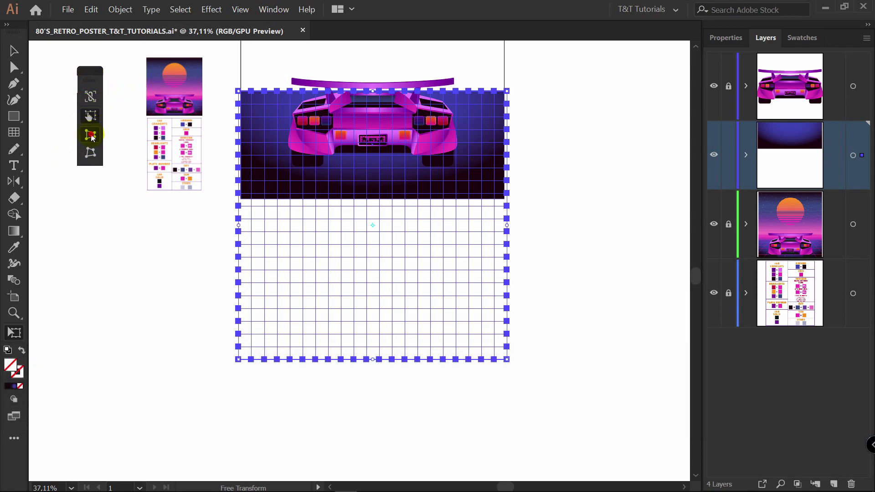
pyautogui.scroll(-4, 394, 185)
pyautogui.moveTo(449, 269); pyautogui.dragTo(682, 248)
pyautogui.press('v')
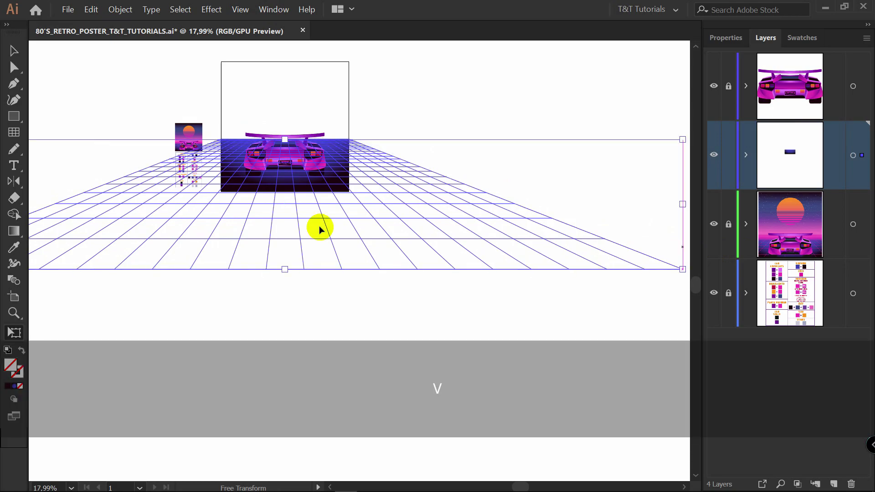
# - Flatten the perspective grid down to the artboard's lower edge and colour its lines with the pink GRID swatch as the stroke
pyautogui.moveTo(283, 266); pyautogui.dragTo(302, 190)
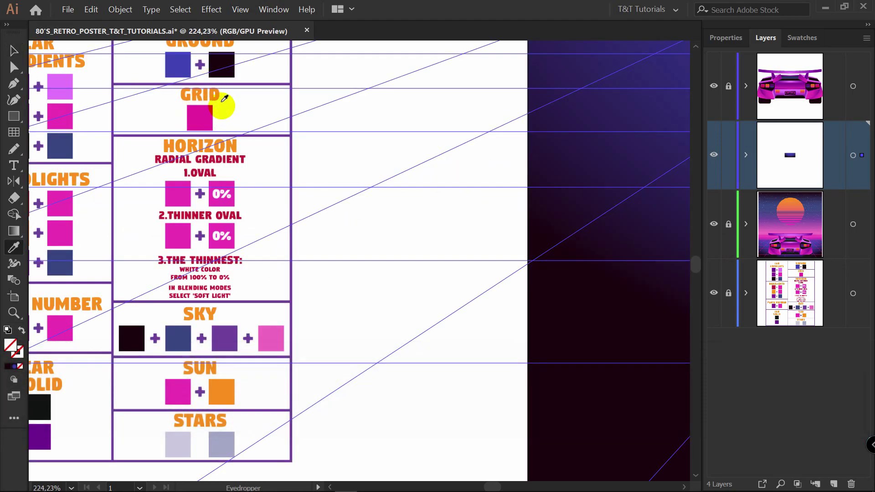
pyautogui.click(205, 109)
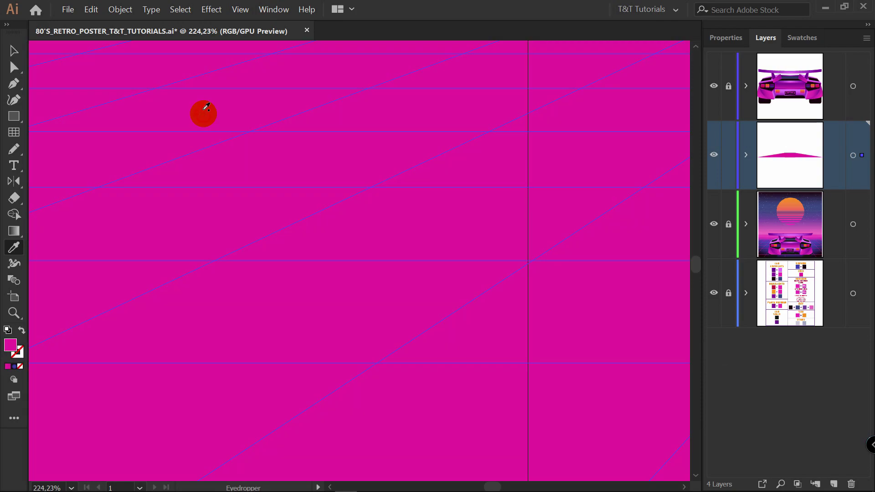
pyautogui.click(21, 332)
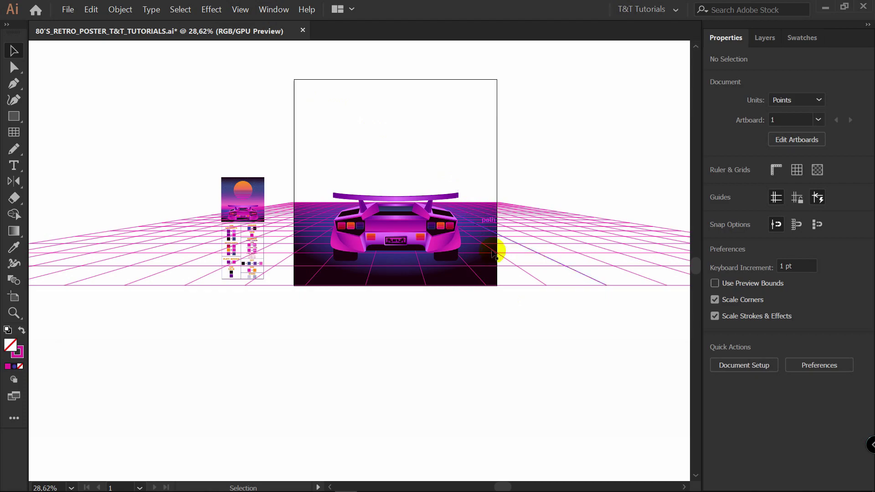
# - Hide the CAR layer and draw a large circle over the horizon on the GROUND layer
pyautogui.click(765, 38)
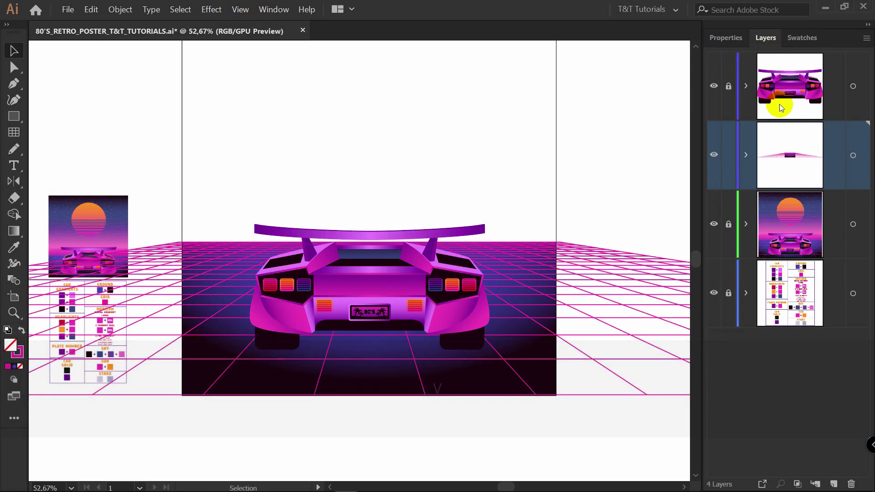
pyautogui.click(716, 87)
pyautogui.press('l')
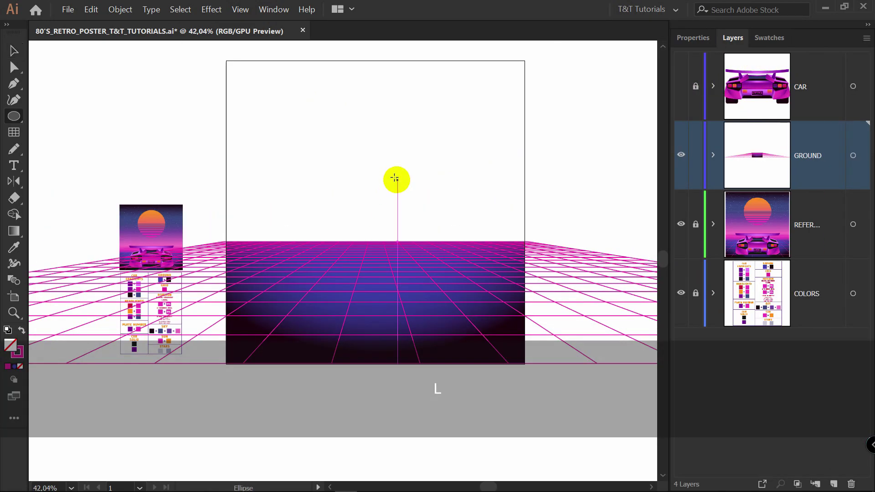
pyautogui.moveTo(257, 102)
pyautogui.mouseDown()
pyautogui.moveTo(513, 248)
pyautogui.moveTo(505, 243)
pyautogui.mouseUp()
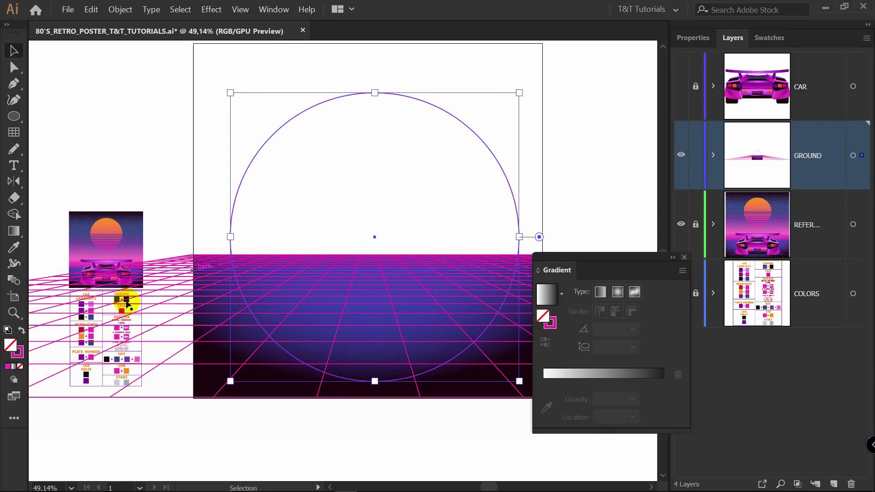
# - Fill the circle with a radial gradient that has the pink HORIZON swatch colour at its centre
pyautogui.click(20, 331)
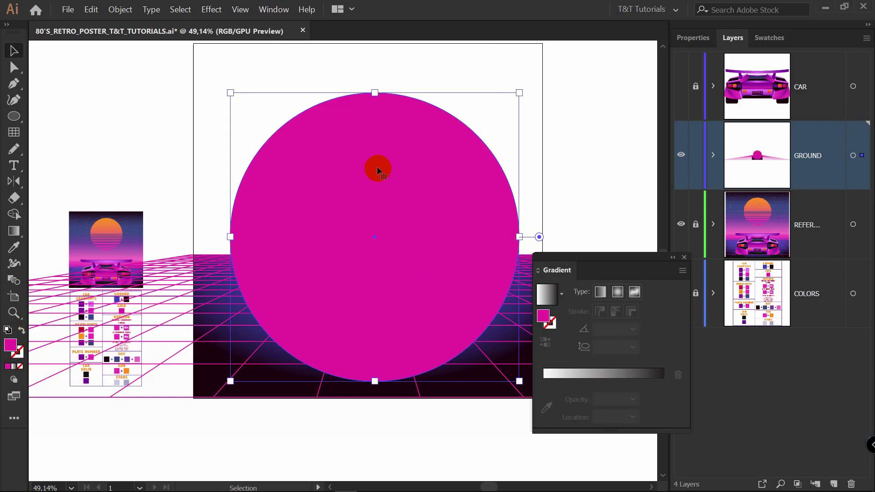
pyautogui.click(620, 292)
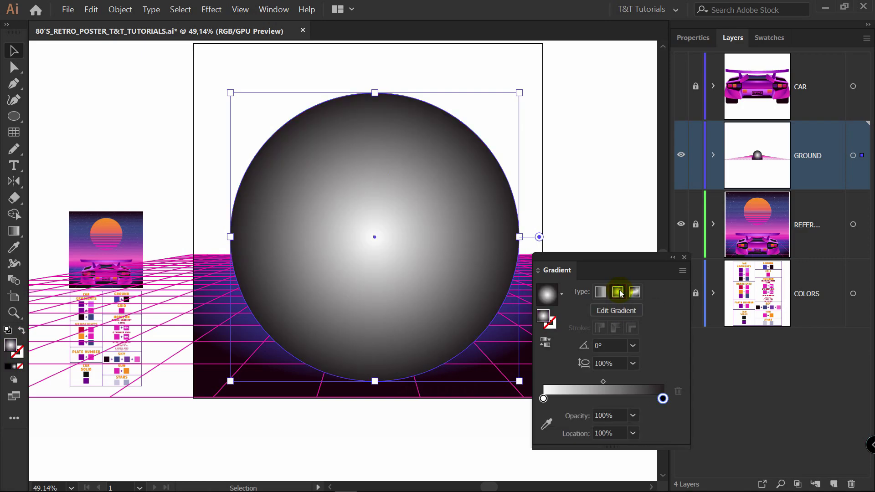
pyautogui.click(547, 427)
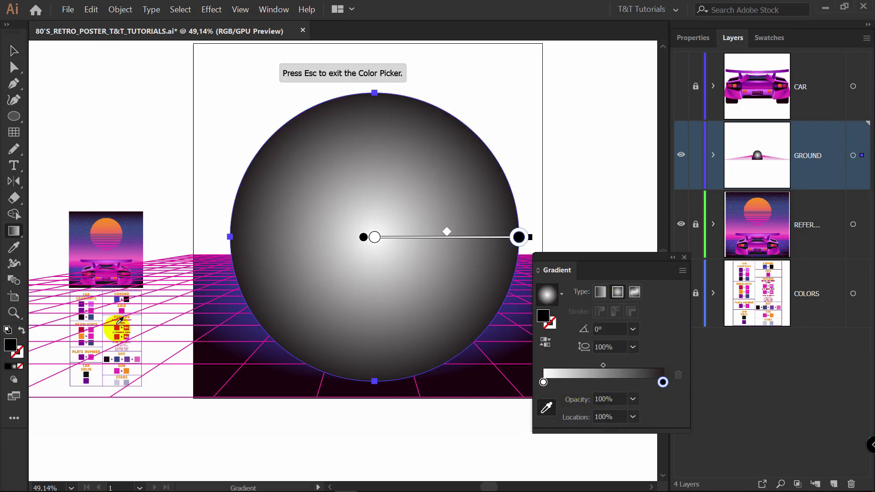
pyautogui.click(118, 324)
pyautogui.click(546, 342)
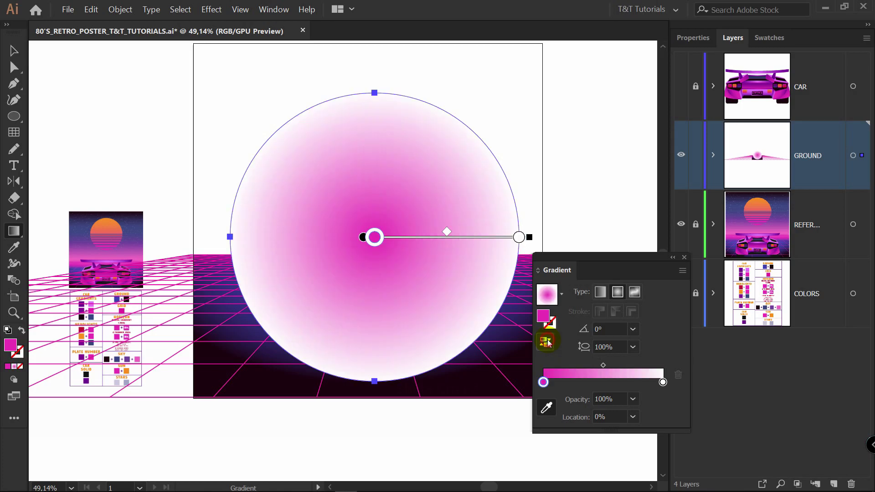
# - Give the gradient's outer stop the same HORIZON pink and set its opacity to 0%
pyautogui.click(664, 399)
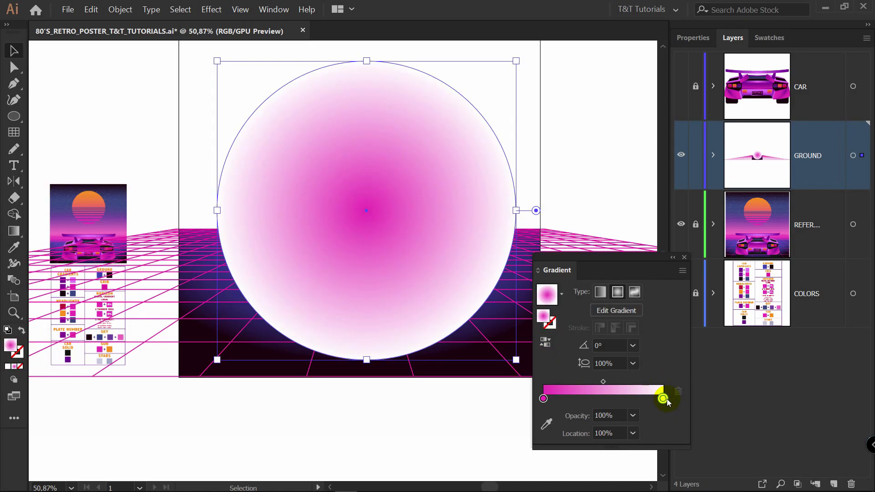
pyautogui.click(546, 424)
pyautogui.click(97, 301)
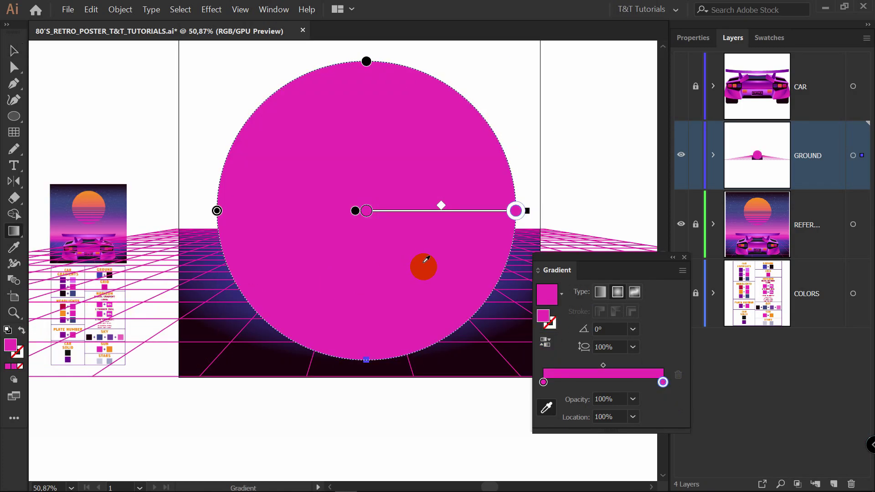
pyautogui.click(632, 400)
pyautogui.click(646, 231)
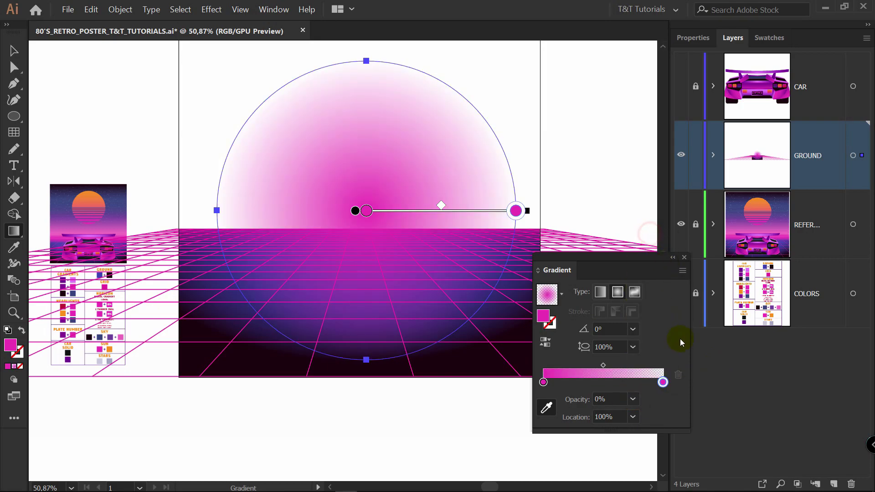
# - Flatten the pink circle around its centre into an ellipse about 175 pt high
pyautogui.press('v')
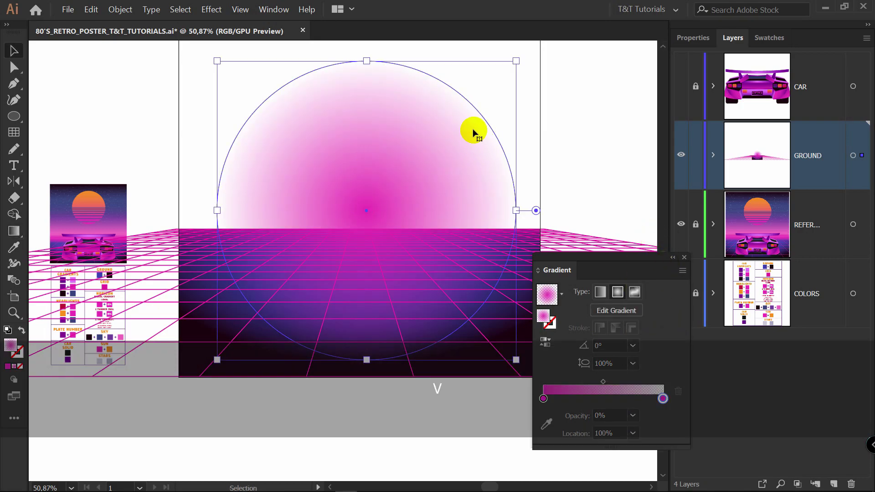
pyautogui.moveTo(367, 60); pyautogui.dragTo(371, 184)
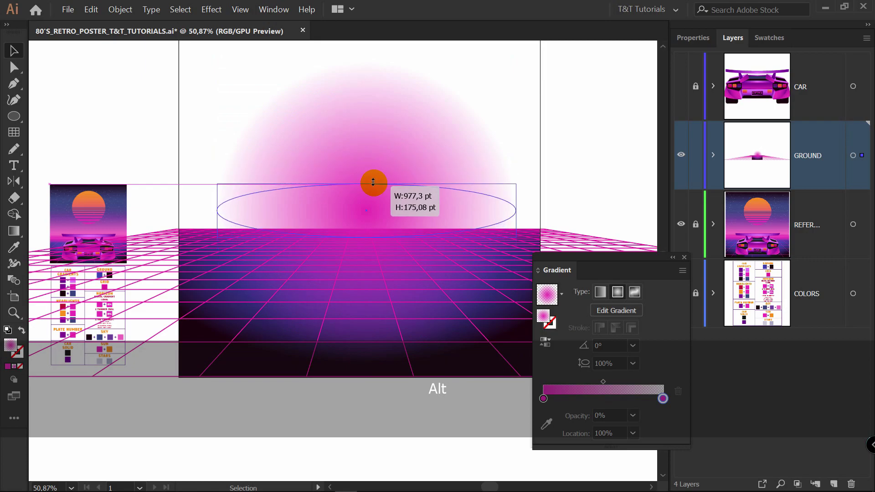
pyautogui.press('z')
pyautogui.moveTo(461, 168); pyautogui.dragTo(415, 157)
pyautogui.press('space')
pyautogui.moveTo(416, 154); pyautogui.dragTo(366, 167)
# - Stretch the pink ellipse along the horizon to about 4527 pt wide and move its gradient midpoint to 71,97%
pyautogui.press('v')
pyautogui.moveTo(428, 206); pyautogui.dragTo(689, 204)
pyautogui.hotkey('ctrl', 'z')
pyautogui.press('z')
pyautogui.moveTo(380, 206); pyautogui.dragTo(534, 179)
pyautogui.press('v')
pyautogui.moveTo(345, 206); pyautogui.dragTo(403, 232)
pyautogui.press('z')
pyautogui.press('space')
pyautogui.moveTo(401, 233); pyautogui.dragTo(624, 205)
pyautogui.press('v')
pyautogui.moveTo(603, 383); pyautogui.dragTo(628, 381)
# - Duplicate the horizon ellipse in front, thin the copy to a 1% gradient aspect ratio, and set its gradient midpoint to 57,82%
pyautogui.press('space')
pyautogui.moveTo(453, 334); pyautogui.dragTo(359, 208)
pyautogui.hotkey('ctrl', 'c')
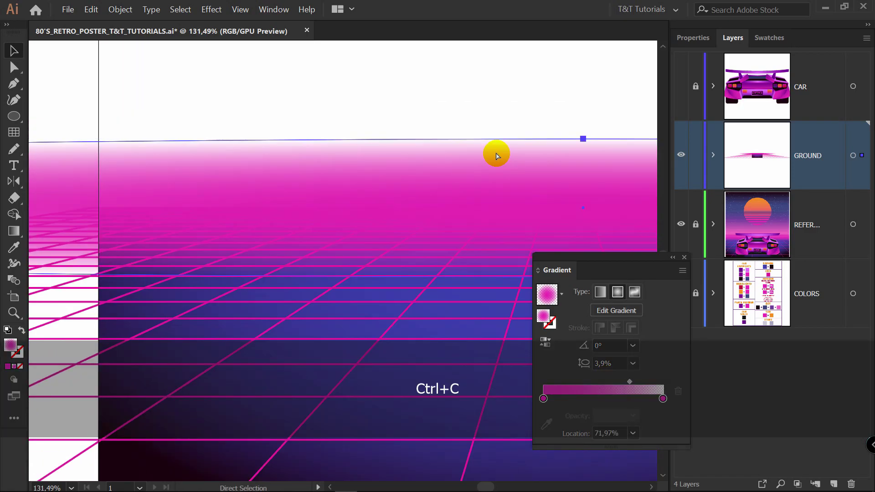
pyautogui.hotkey('ctrl', 'f')
pyautogui.press('z')
pyautogui.moveTo(483, 154); pyautogui.dragTo(424, 156)
pyautogui.press('v')
pyautogui.moveTo(411, 141); pyautogui.dragTo(411, 170)
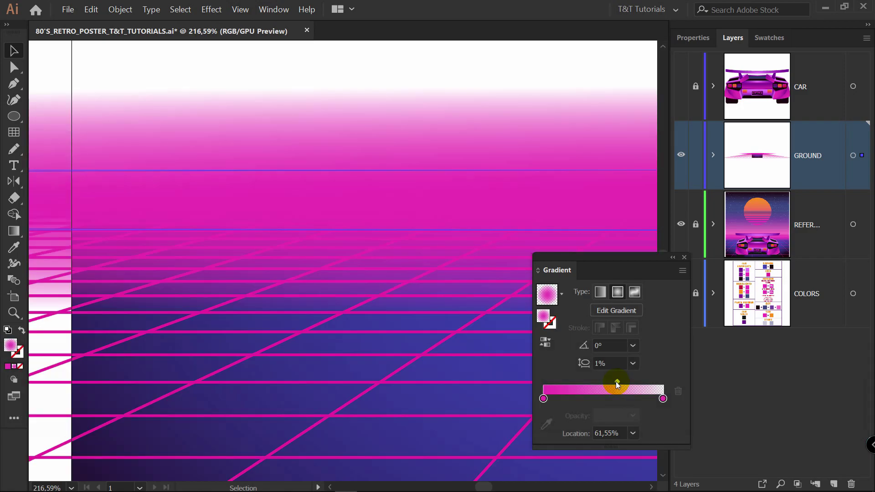
pyautogui.moveTo(616, 381); pyautogui.dragTo(612, 381)
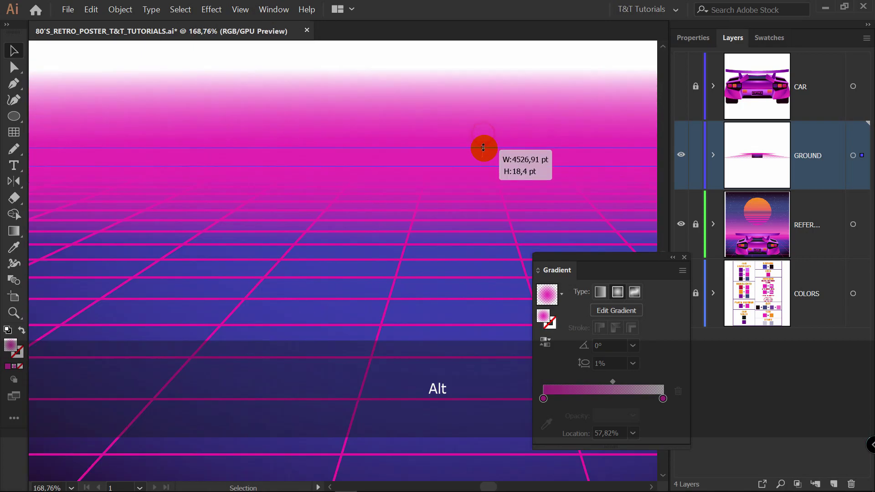
# - Thin the frontmost horizon ellipse to about 14 pt high and make its gradient centre white with the midpoint at 50%
pyautogui.moveTo(483, 147); pyautogui.dragTo(486, 148)
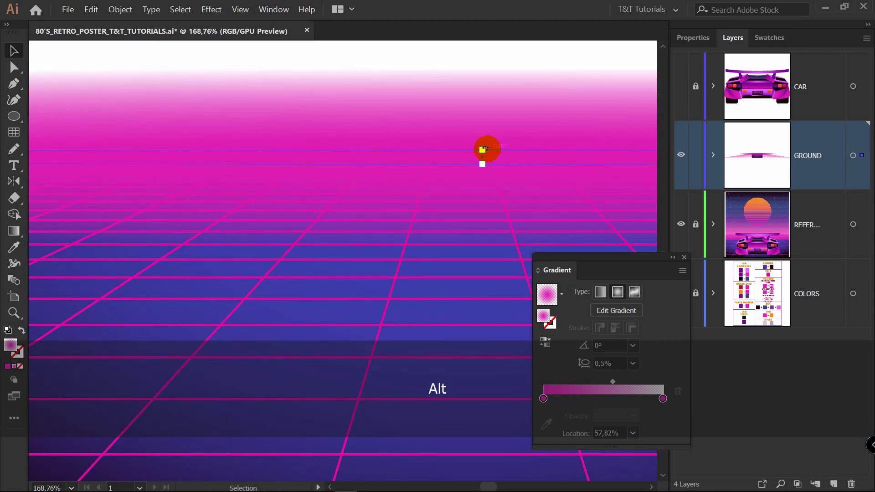
pyautogui.doubleClick(544, 399)
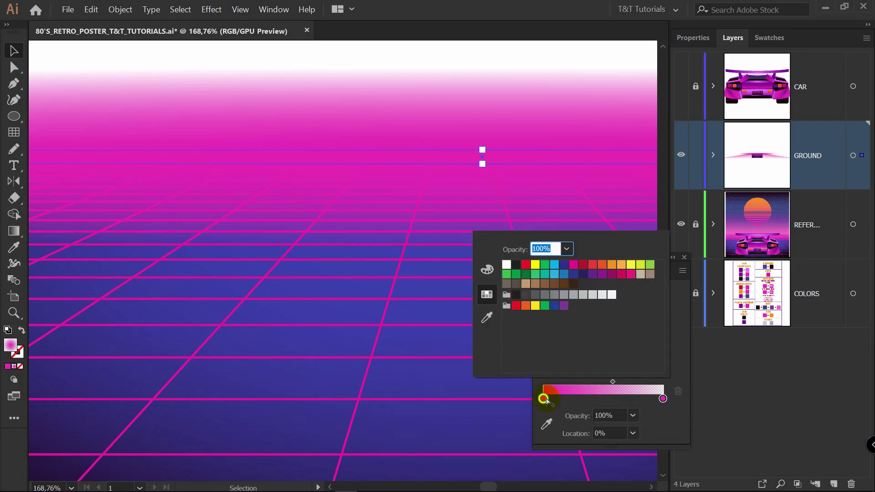
pyautogui.click(488, 270)
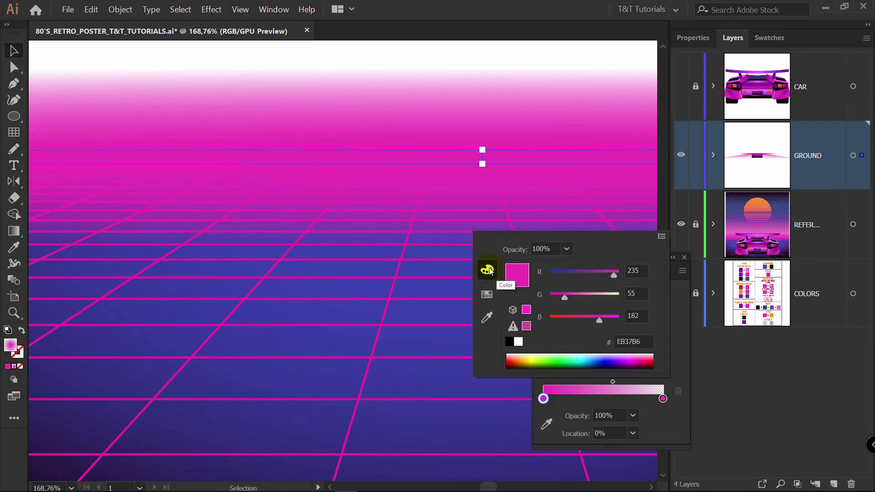
pyautogui.click(518, 342)
pyautogui.moveTo(612, 381); pyautogui.dragTo(595, 382)
pyautogui.press('v')
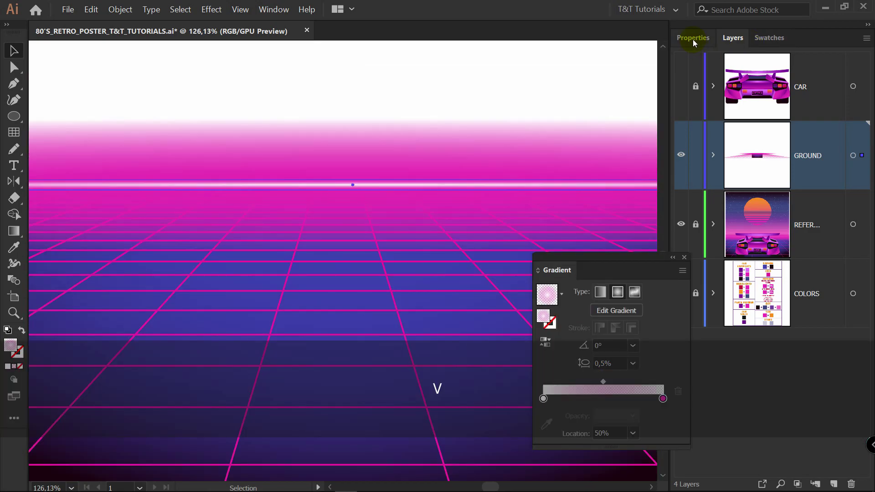
# - Set the blending mode of the thin white horizon ellipse to Soft Light
pyautogui.click(693, 38)
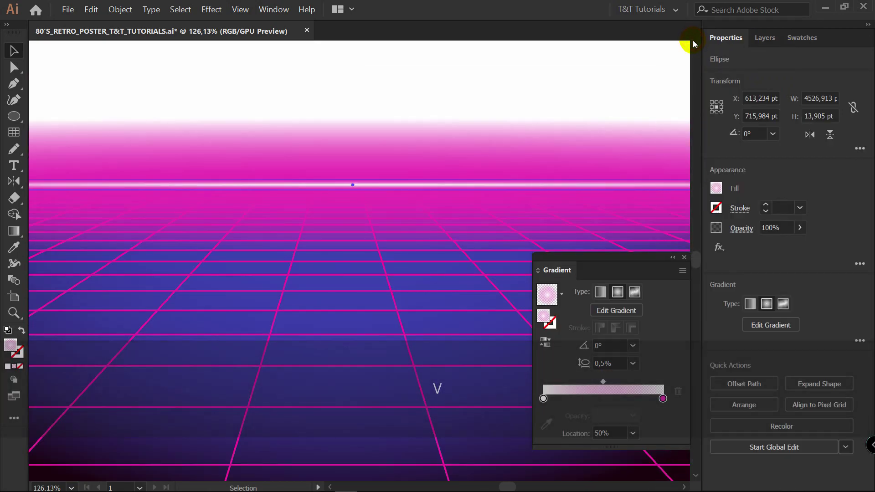
pyautogui.click(742, 227)
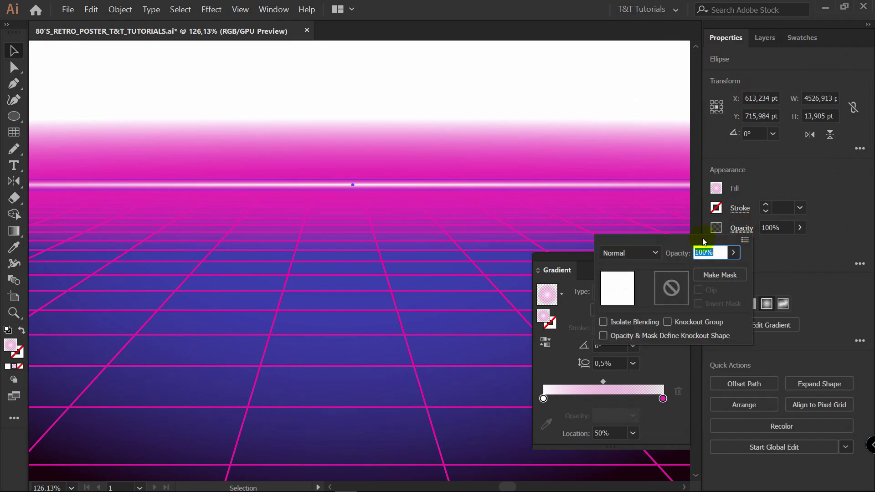
pyautogui.click(655, 255)
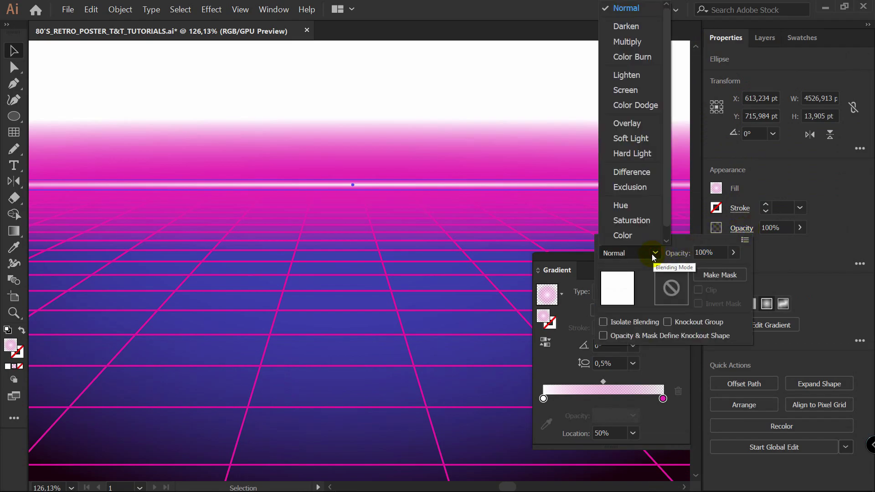
pyautogui.click(632, 139)
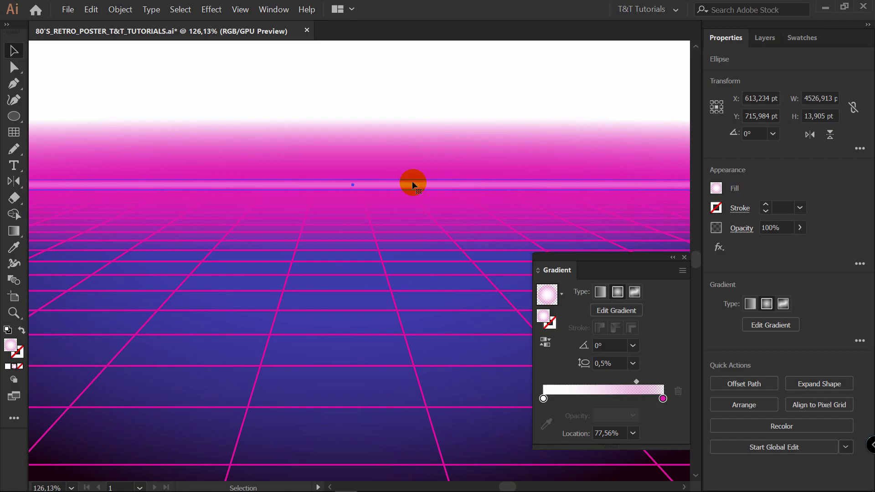
pyautogui.hotkey('ctrl', 'c')
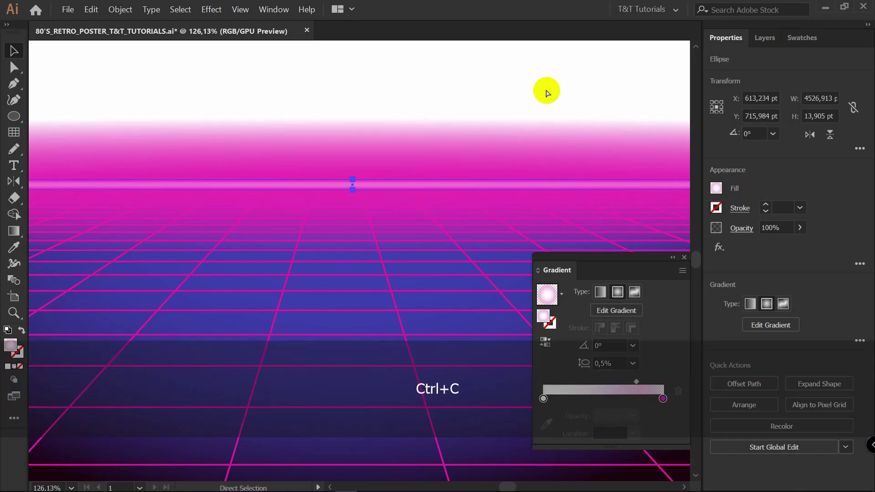
pyautogui.hotkey('ctrl', 'f')
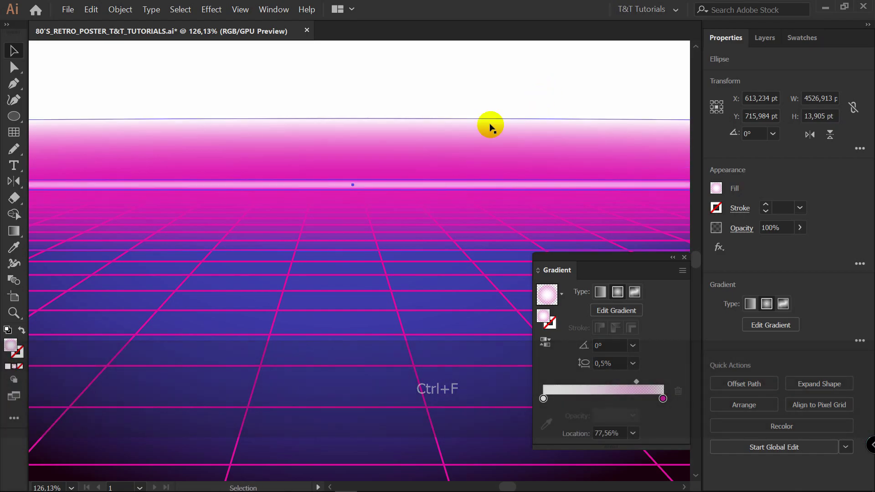
pyautogui.press('Delete')
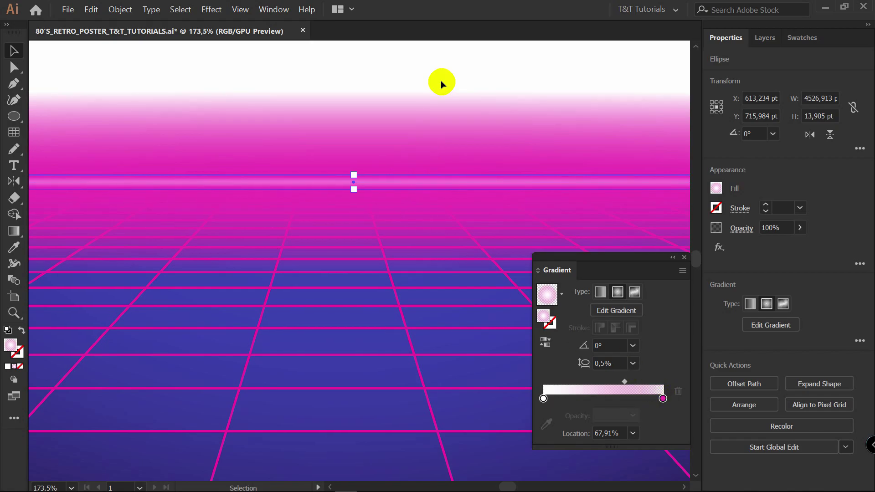
# - Deselect the thin horizon ellipse and group the ground artwork
pyautogui.click(422, 63)
pyautogui.press('v')
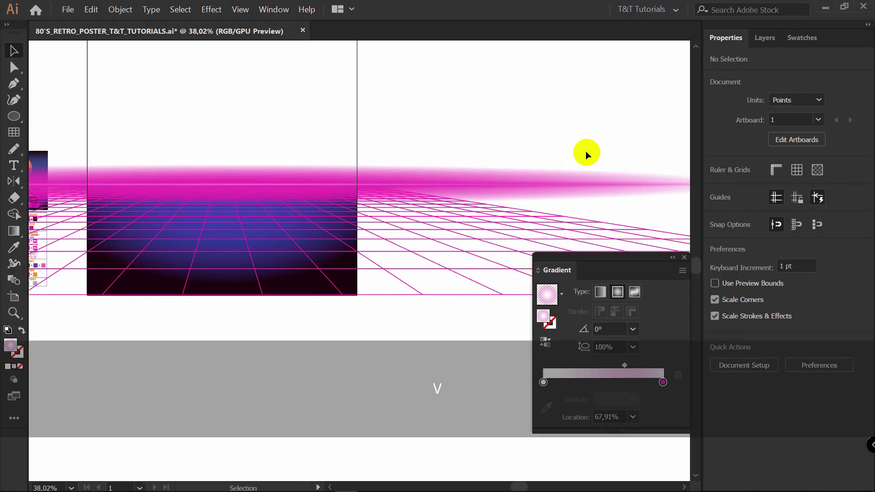
pyautogui.click(532, 201)
pyautogui.hotkey('ctrl', 'g')
pyautogui.press('space')
pyautogui.moveTo(420, 149); pyautogui.dragTo(484, 131)
pyautogui.click(485, 131)
pyautogui.press('v')
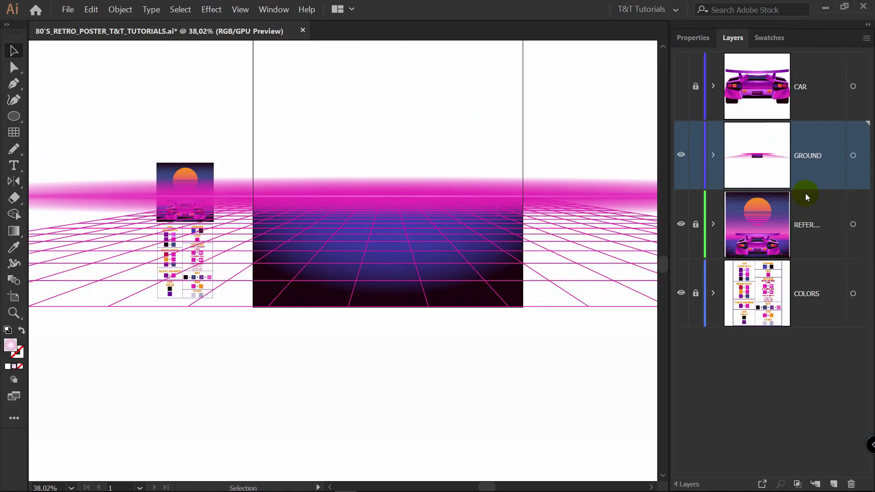
# - Create a new layer named SKY and place it directly below the GROUND layer
pyautogui.click(836, 475)
pyautogui.click(820, 160)
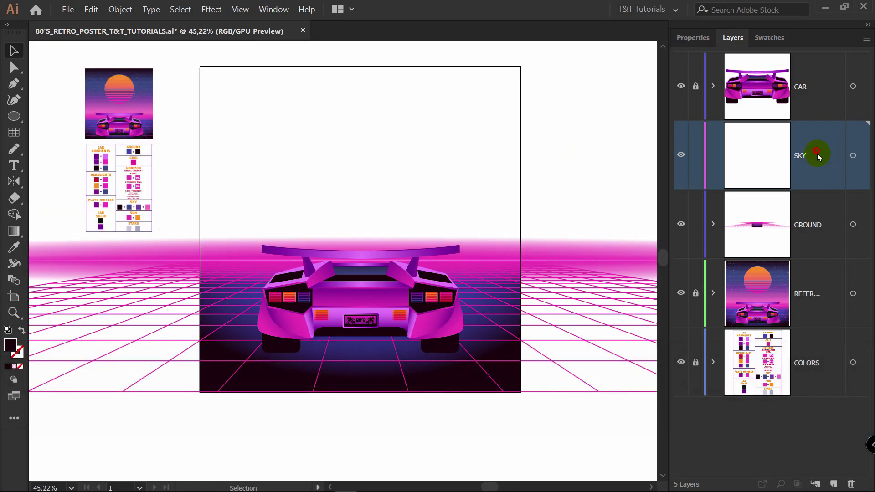
pyautogui.moveTo(817, 154); pyautogui.dragTo(821, 256)
# - Draw a rectangle covering the whole artboard on the SKY layer and give it a linear gradient fill
pyautogui.press('m')
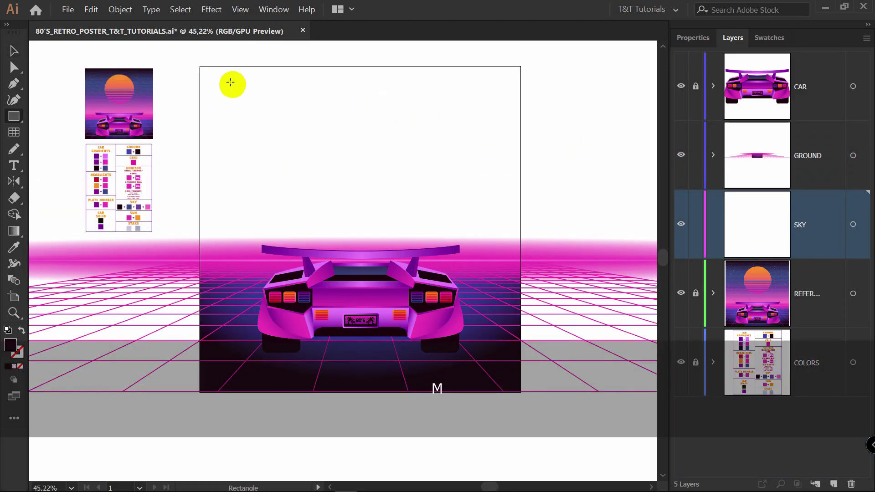
pyautogui.moveTo(199, 64); pyautogui.dragTo(520, 390)
pyautogui.doubleClick(14, 231)
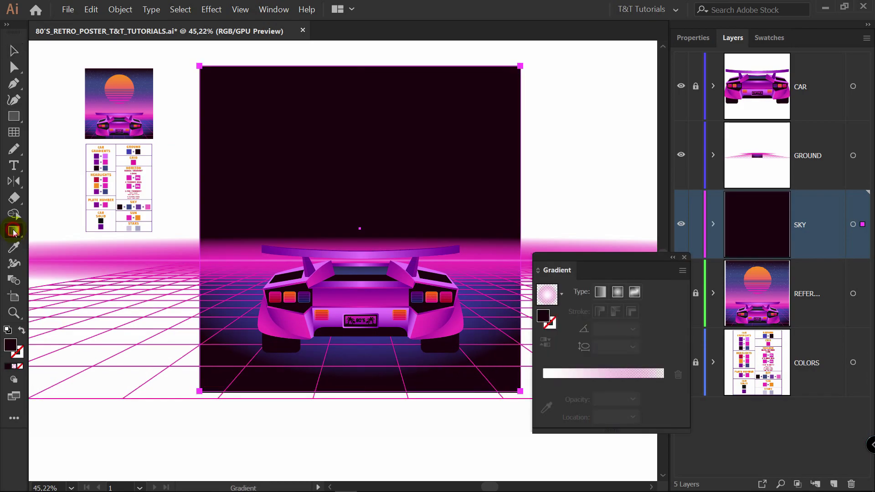
pyautogui.moveTo(580, 257); pyautogui.dragTo(578, 251)
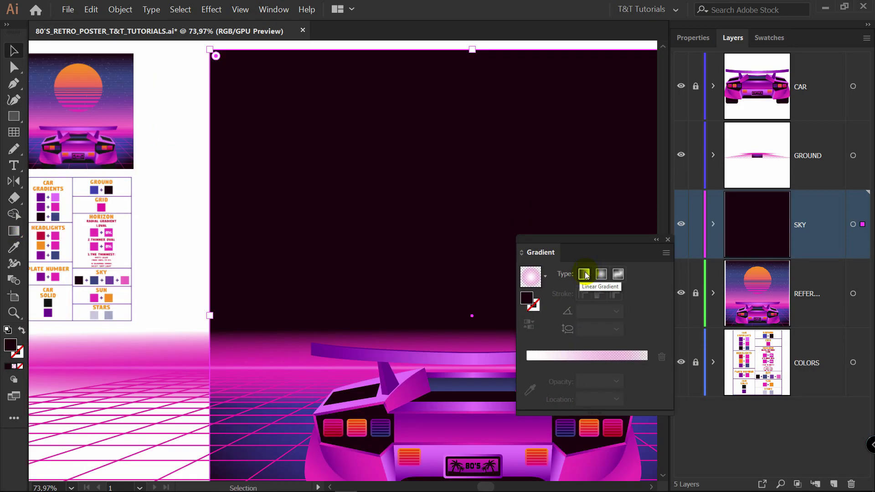
pyautogui.click(585, 274)
# - Colour the sky gradient dark, blue, purple and pink from the SKY swatches, adding the blue stop at 14,06% and the purple at 28,58%
pyautogui.click(528, 381)
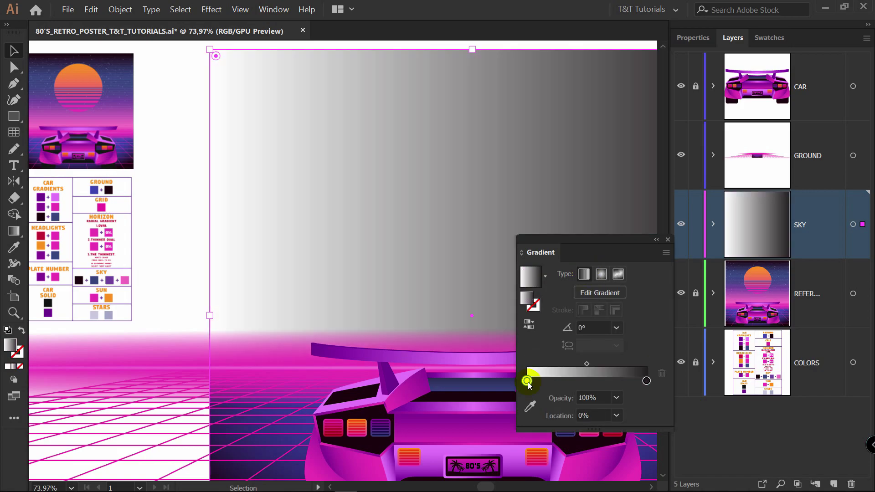
pyautogui.click(531, 407)
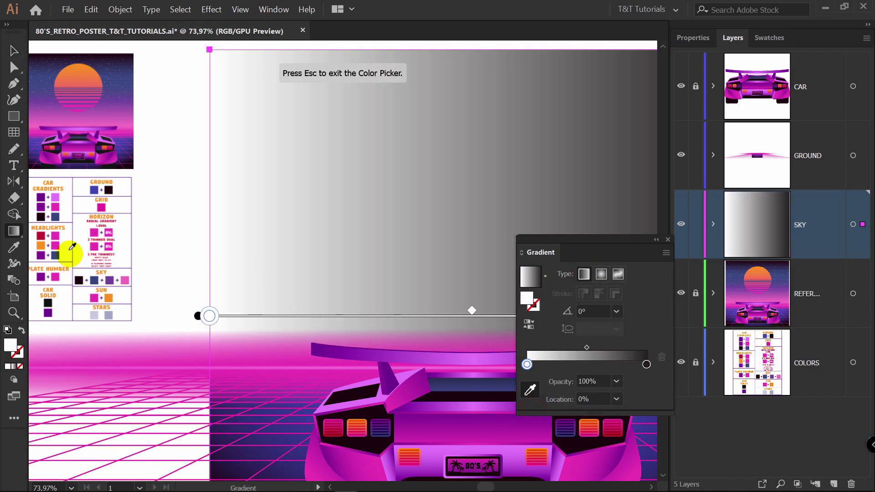
pyautogui.click(79, 279)
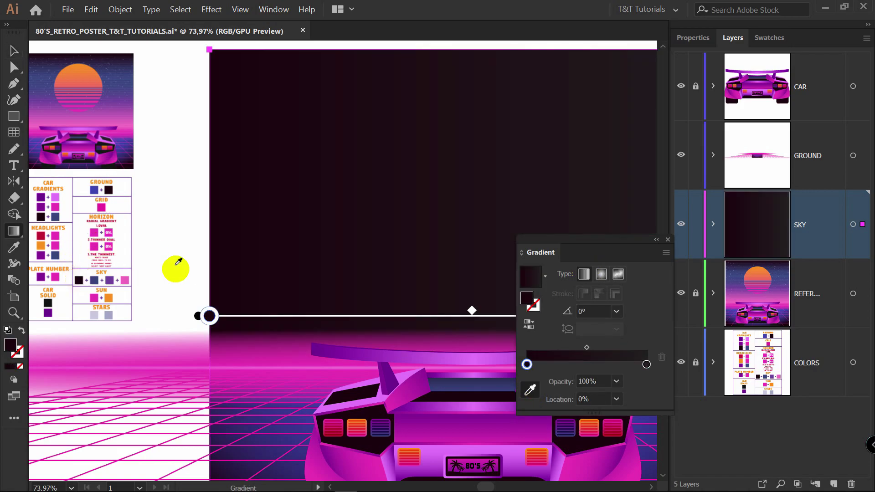
pyautogui.click(544, 365)
pyautogui.click(95, 280)
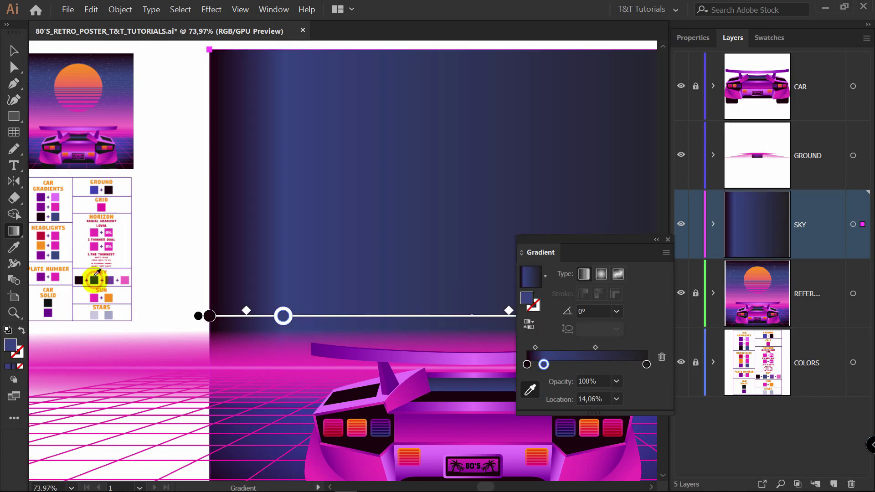
pyautogui.click(561, 365)
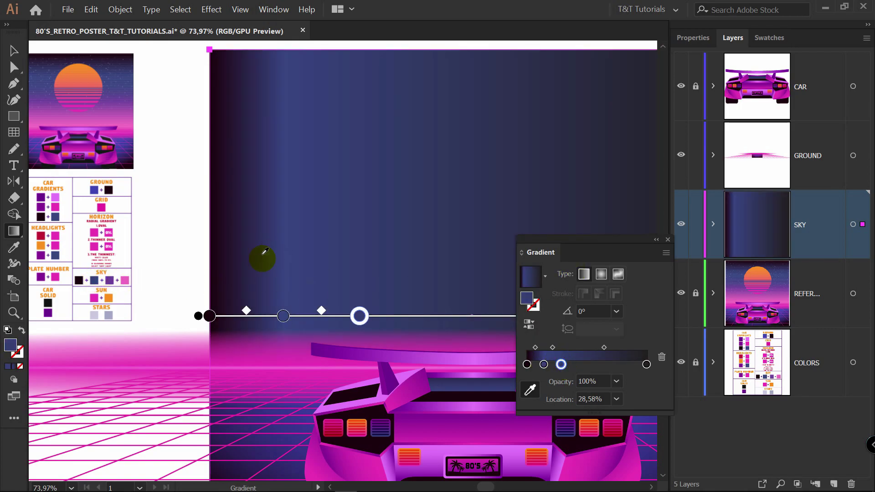
pyautogui.click(109, 280)
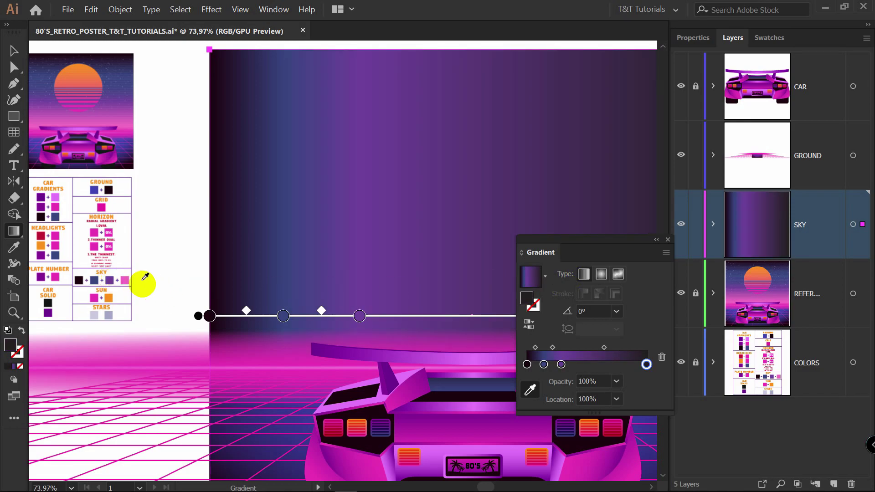
pyautogui.click(125, 279)
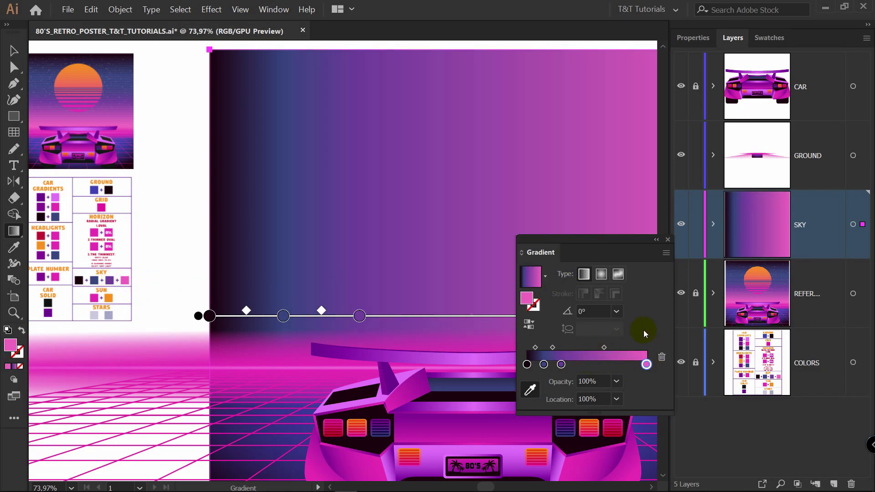
# - Run the sky gradient vertically from the dark top down to the pink horizon at -90° and spread out its stops
pyautogui.press('v')
pyautogui.press('g')
pyautogui.moveTo(438, 105); pyautogui.dragTo(367, 442)
pyautogui.moveTo(368, 175); pyautogui.dragTo(368, 302)
pyautogui.moveTo(367, 122)
pyautogui.mouseDown()
pyautogui.moveTo(368, 163)
pyautogui.moveTo(374, 113)
pyautogui.mouseUp()
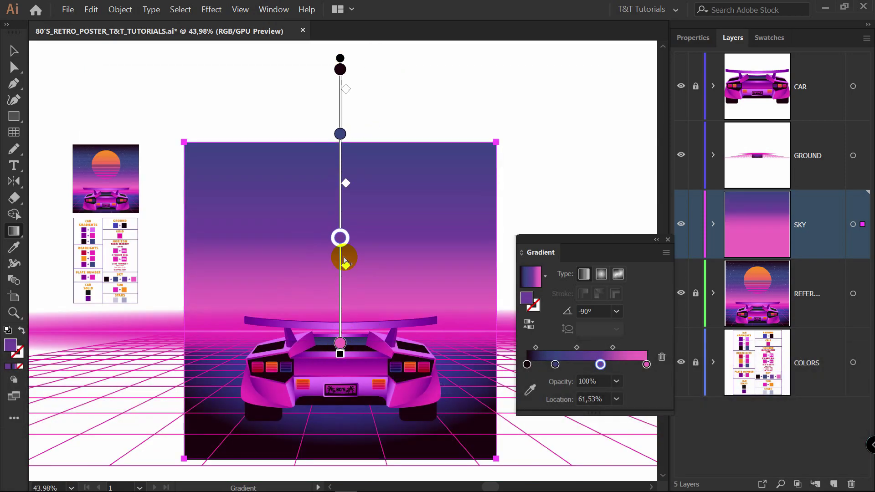
# - Fine-tune the sky gradient's stops, midpoints and end point, placing the dark stop at about 18,8% and the blue and purple stops in the upper sky
pyautogui.moveTo(340, 239); pyautogui.dragTo(340, 253)
pyautogui.moveTo(340, 134); pyautogui.dragTo(340, 150)
pyautogui.moveTo(340, 70); pyautogui.dragTo(340, 114)
pyautogui.moveTo(340, 150); pyautogui.dragTo(340, 168)
pyautogui.moveTo(340, 113); pyautogui.dragTo(340, 121)
pyautogui.moveTo(340, 167); pyautogui.dragTo(340, 184)
pyautogui.moveTo(346, 217); pyautogui.dragTo(346, 223)
pyautogui.moveTo(340, 184); pyautogui.dragTo(340, 196)
pyautogui.moveTo(346, 152); pyautogui.dragTo(346, 156)
pyautogui.moveTo(340, 252); pyautogui.dragTo(340, 261)
pyautogui.click(340, 197)
pyautogui.moveTo(346, 300); pyautogui.dragTo(346, 292)
pyautogui.moveTo(340, 260); pyautogui.dragTo(340, 252)
pyautogui.moveTo(346, 227); pyautogui.dragTo(345, 221)
pyautogui.moveTo(340, 252); pyautogui.dragTo(340, 259)
pyautogui.moveTo(346, 223); pyautogui.dragTo(346, 227)
pyautogui.moveTo(341, 197); pyautogui.dragTo(340, 193)
pyautogui.moveTo(346, 154); pyautogui.dragTo(346, 153)
pyautogui.moveTo(340, 193); pyautogui.dragTo(340, 197)
pyautogui.moveTo(346, 228); pyautogui.dragTo(346, 233)
pyautogui.moveTo(340, 354); pyautogui.dragTo(341, 365)
pyautogui.moveTo(346, 300); pyautogui.dragTo(346, 297)
pyautogui.moveTo(341, 267); pyautogui.dragTo(340, 260)
pyautogui.moveTo(346, 293); pyautogui.dragTo(340, 254)
pyautogui.moveTo(346, 232); pyautogui.dragTo(346, 227)
pyautogui.moveTo(340, 254); pyautogui.dragTo(346, 280)
pyautogui.moveTo(340, 202); pyautogui.dragTo(341, 200)
pyautogui.click(340, 123)
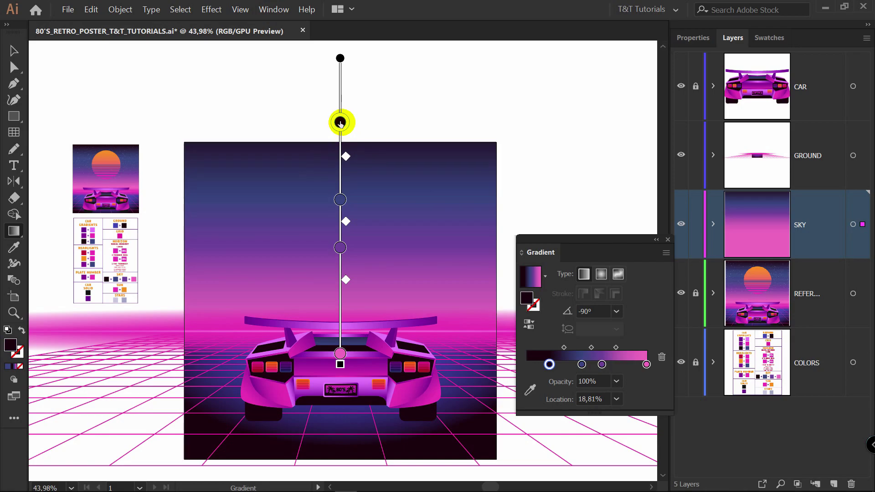
# - Lock the sky rectangle and check its lock state inside the SKY layer
pyautogui.hotkey('ctrl', '2')
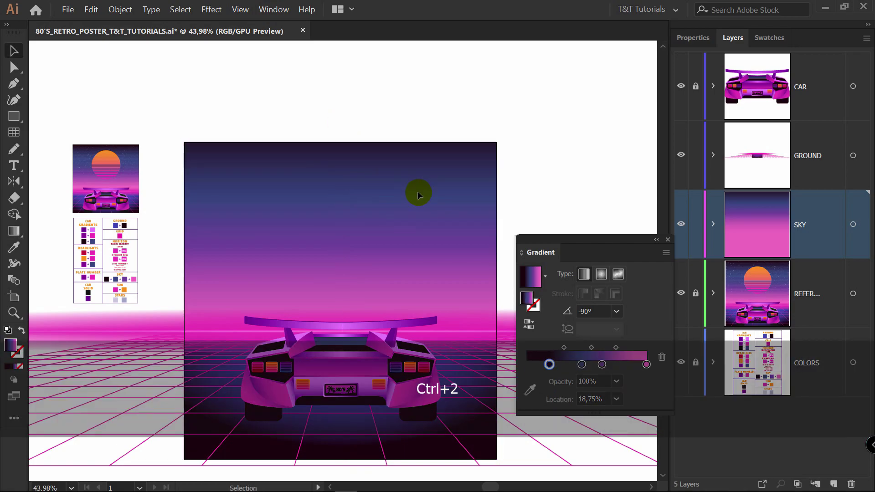
pyautogui.click(714, 225)
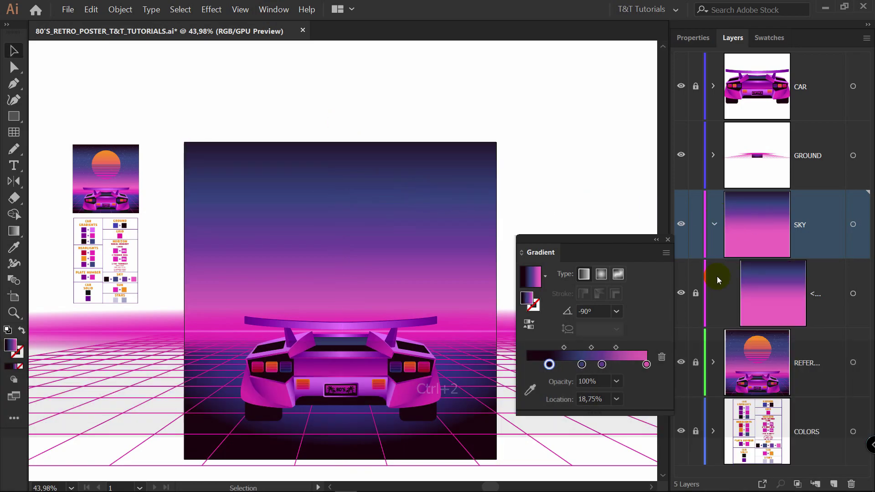
pyautogui.click(715, 225)
# - Draw a sun circle about 453 pt wide in the upper middle of the sky and fill it with the orange SUN swatch
pyautogui.press('z')
pyautogui.moveTo(465, 205); pyautogui.dragTo(508, 204)
pyautogui.press('space')
pyautogui.moveTo(353, 182); pyautogui.dragTo(478, 134)
pyautogui.moveTo(477, 134); pyautogui.dragTo(451, 133)
pyautogui.press('l')
pyautogui.moveTo(296, 76); pyautogui.dragTo(470, 212)
pyautogui.press('i')
pyautogui.click(74, 272)
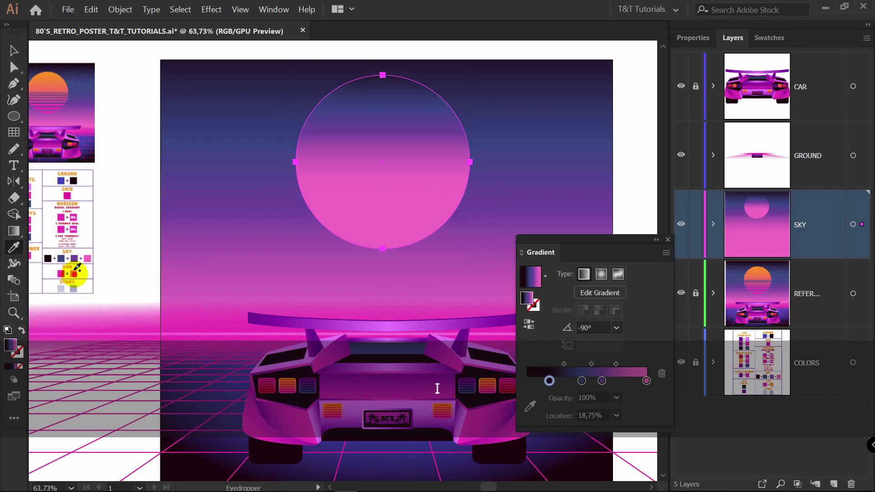
# - Draw a purple bar about 521 x 11,6 pt across the sun's lower edge and copy it up to the sun's middle
pyautogui.press('v')
pyautogui.press('space')
pyautogui.moveTo(366, 148); pyautogui.dragTo(335, 161)
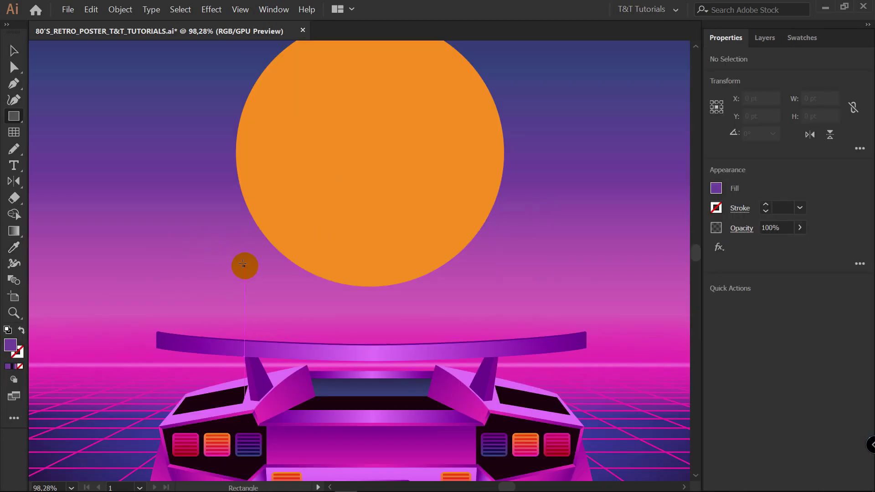
pyautogui.moveTo(219, 273); pyautogui.dragTo(488, 135)
pyautogui.press('v')
# - Thin the upper purple bar symmetrically about its centre
pyautogui.press('z')
pyautogui.moveTo(374, 128); pyautogui.dragTo(625, 112)
pyautogui.press('v')
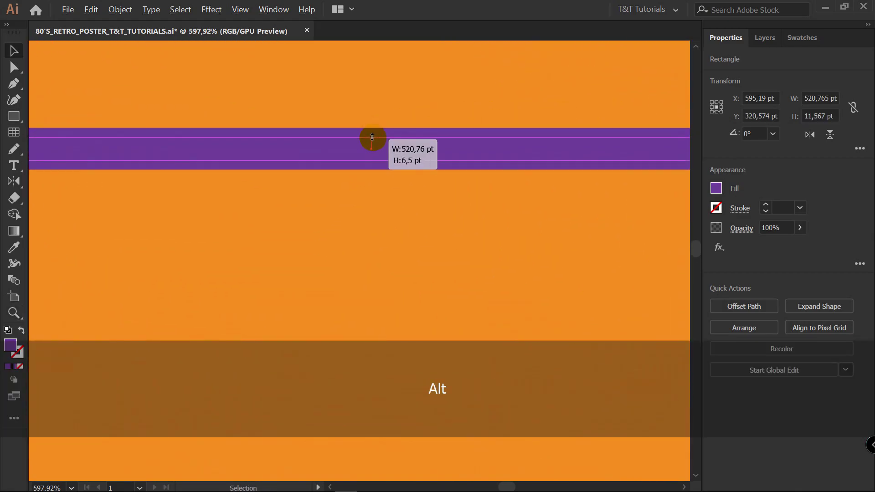
pyautogui.scroll(-10, 370, 137)
# - Select both purple bars and blend them into each other
pyautogui.keyDown('shift'); pyautogui.click(428, 261); pyautogui.keyUp('shift')
pyautogui.press('z')
pyautogui.moveTo(358, 201); pyautogui.dragTo(385, 198)
pyautogui.click(13, 280)
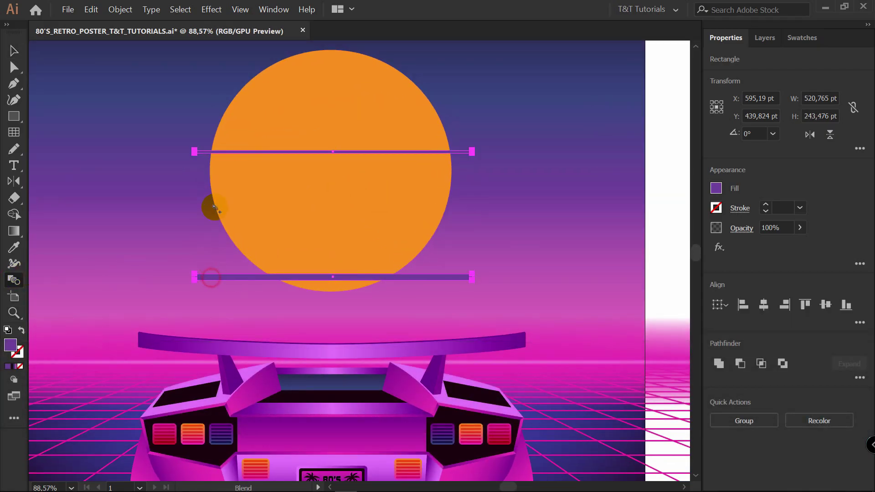
pyautogui.click(205, 152)
pyautogui.press('Return')
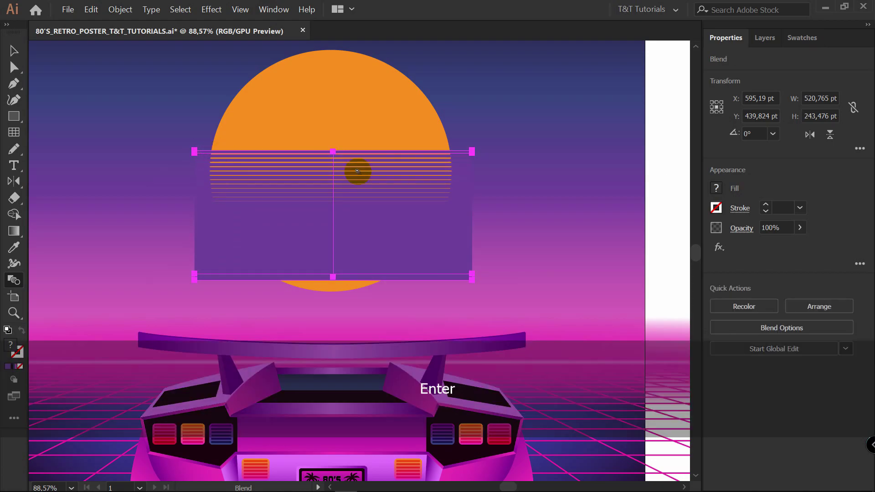
# - Set the blend's spacing to Specified Steps with 6 steps
pyautogui.click(472, 274)
pyautogui.click(542, 209)
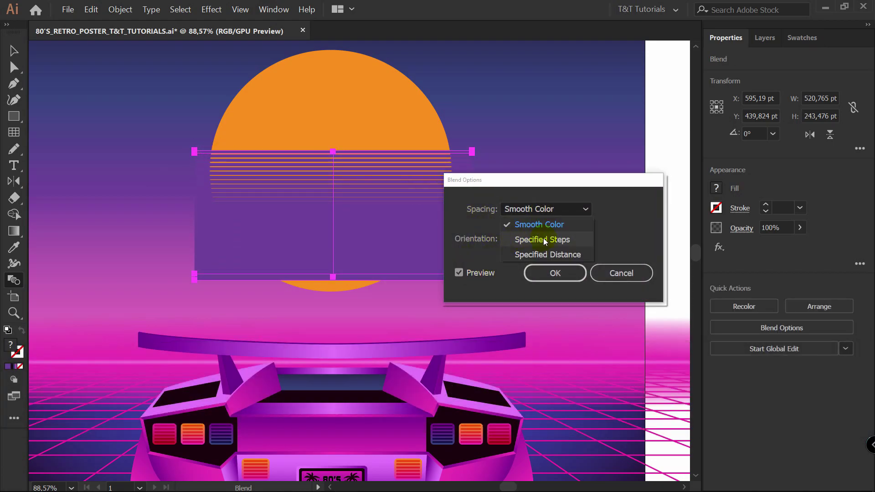
pyautogui.click(565, 238)
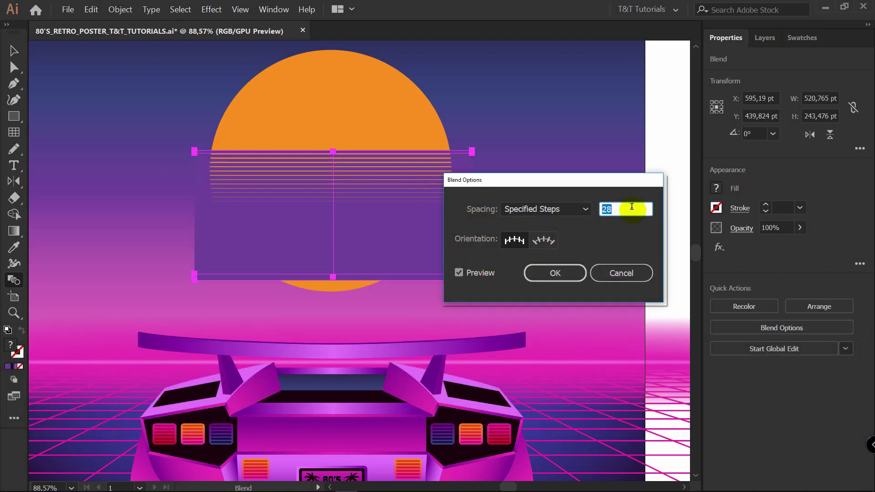
pyautogui.write('6')
pyautogui.press('Tab')
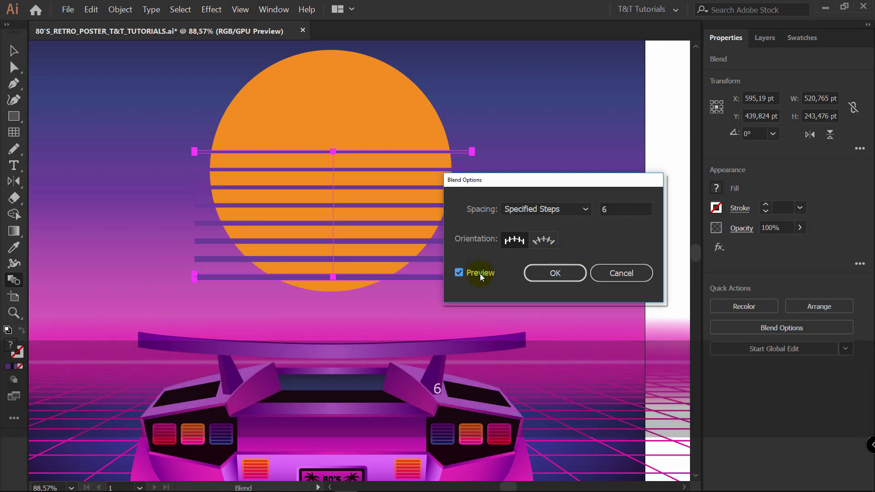
pyautogui.click(552, 273)
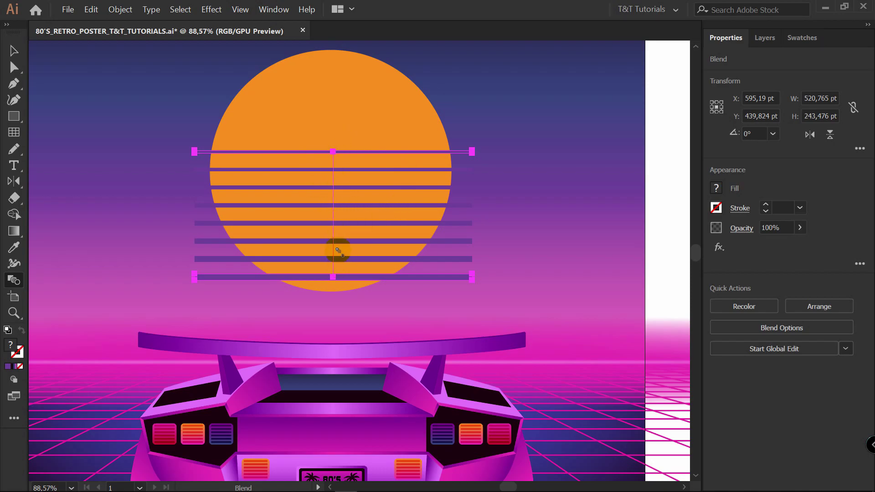
# - Select only the lowest bar of the blend and thicken it slightly
pyautogui.press('v')
pyautogui.hotkey('ctrl', '0')
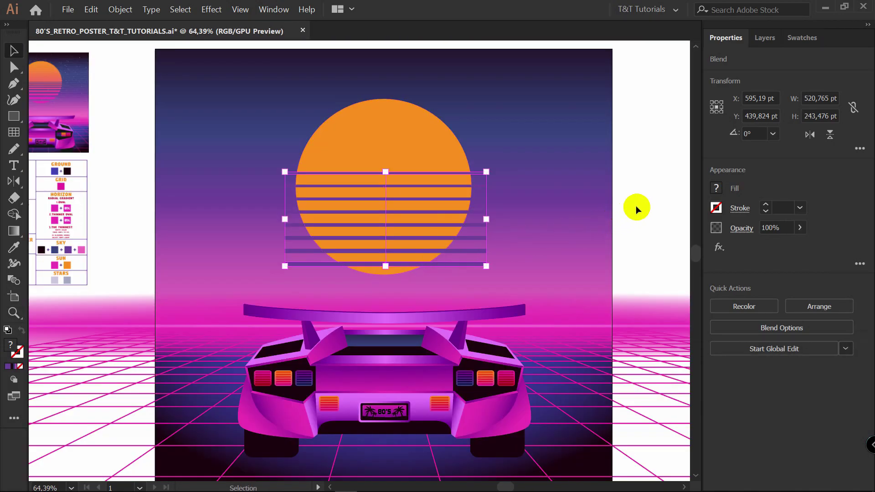
pyautogui.click(611, 203)
pyautogui.press('a')
pyautogui.scroll(5, 424, 255)
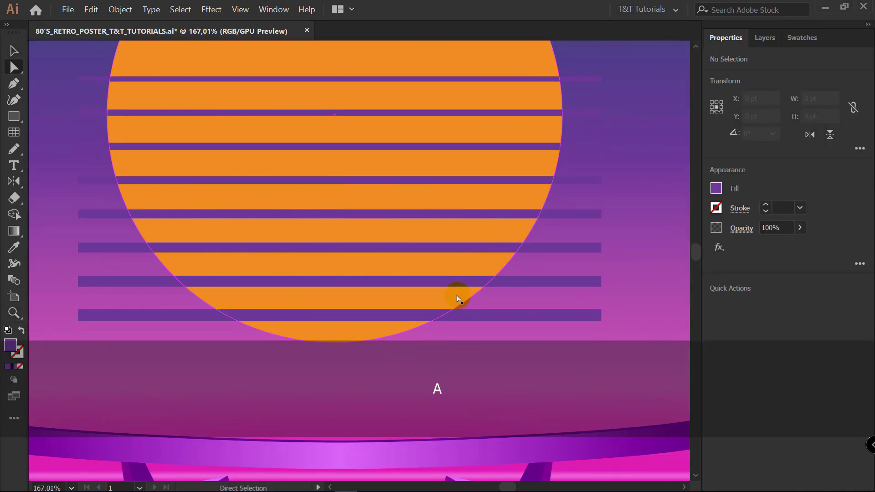
pyautogui.click(385, 311)
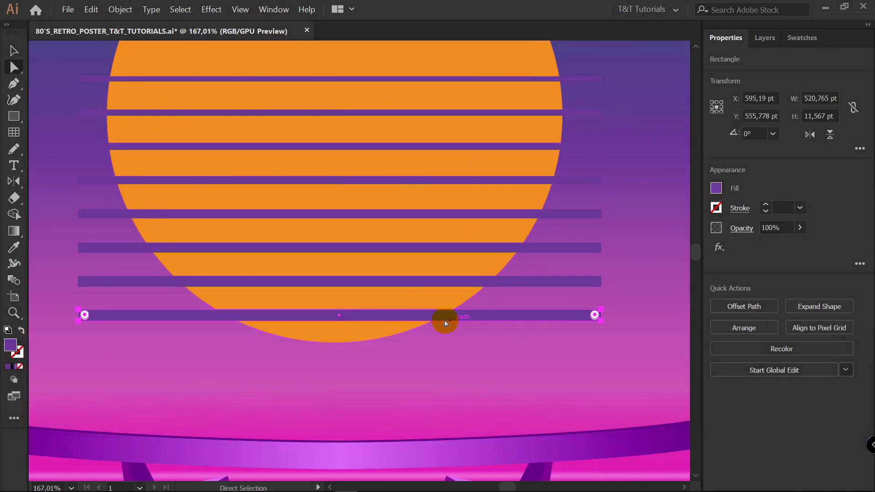
pyautogui.press('z')
pyautogui.press('v')
pyautogui.moveTo(344, 314); pyautogui.dragTo(337, 298)
# - Expand the blend of purple bars into separate shapes
pyautogui.press('z')
pyautogui.moveTo(457, 197); pyautogui.dragTo(312, 243)
pyautogui.press('v')
pyautogui.press('space')
pyautogui.moveTo(463, 180); pyautogui.dragTo(428, 199)
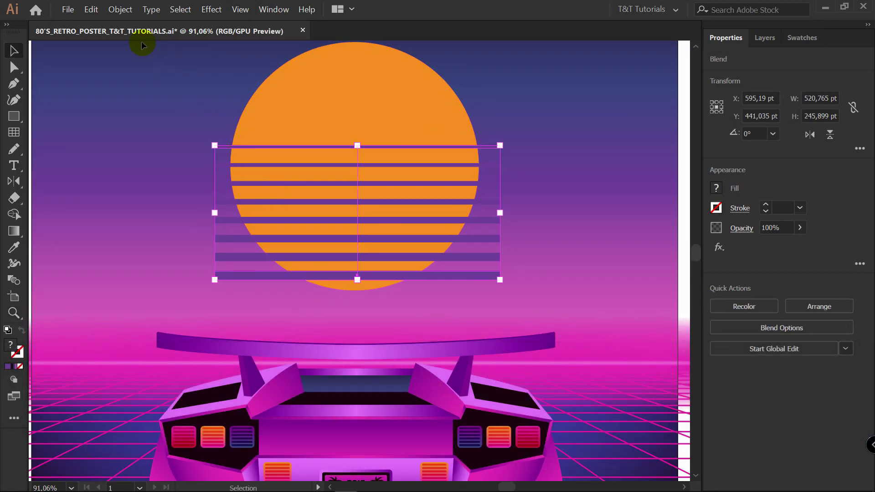
pyautogui.click(119, 10)
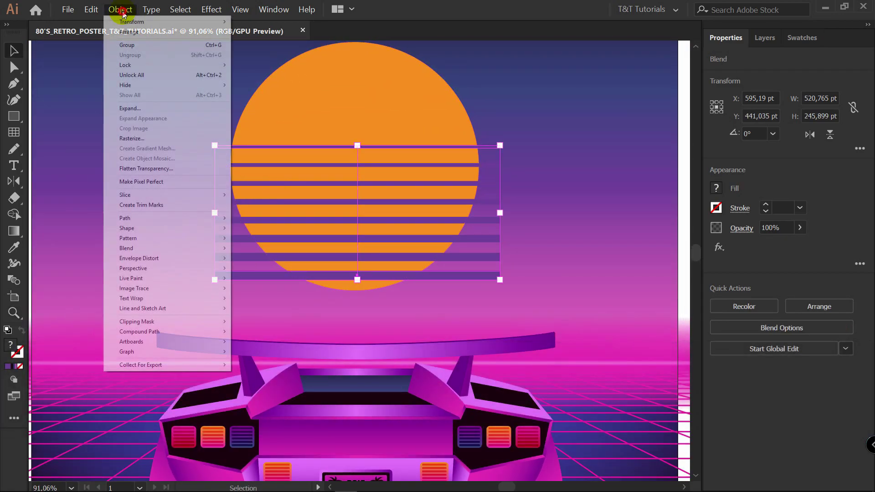
pyautogui.click(140, 107)
pyautogui.click(404, 327)
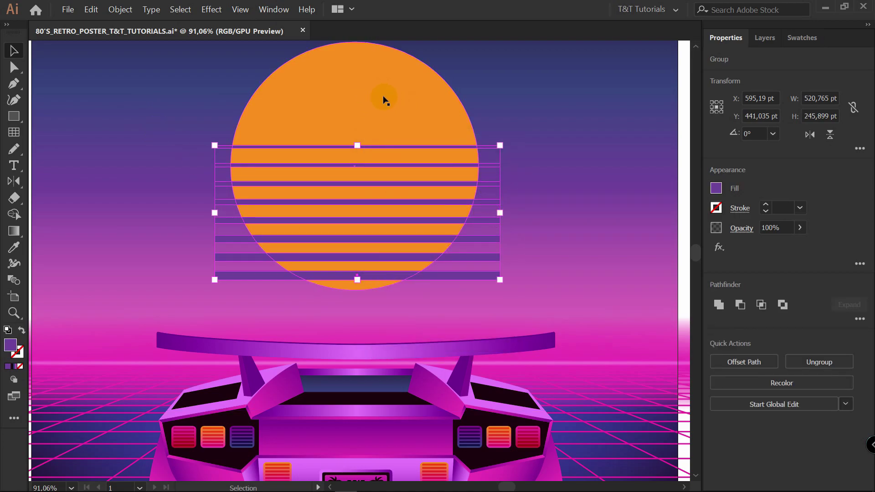
# - Cut the purple bars out of the orange sun circle with Minus Front
pyautogui.keyDown('shift'); pyautogui.click(390, 91); pyautogui.keyUp('shift')
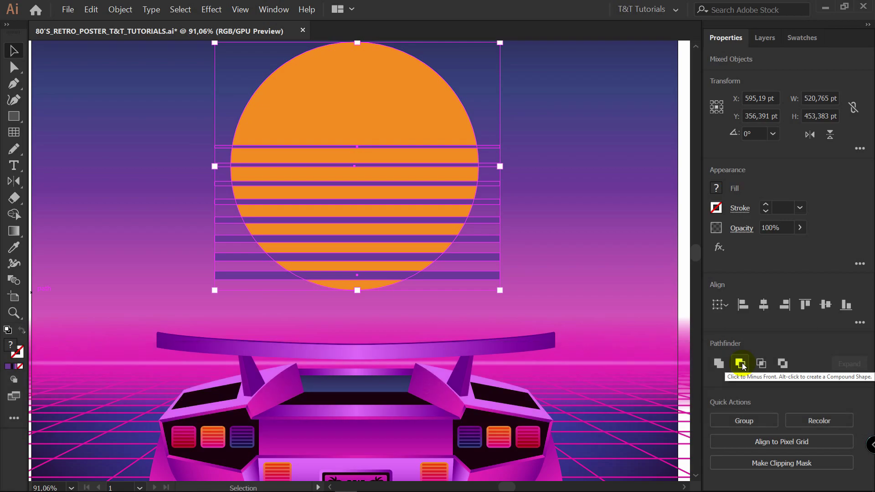
pyautogui.click(741, 363)
pyautogui.hotkey('ctrl', '0')
# - Fill the striped sun with a linear gradient running vertically at -90°
pyautogui.click(13, 231)
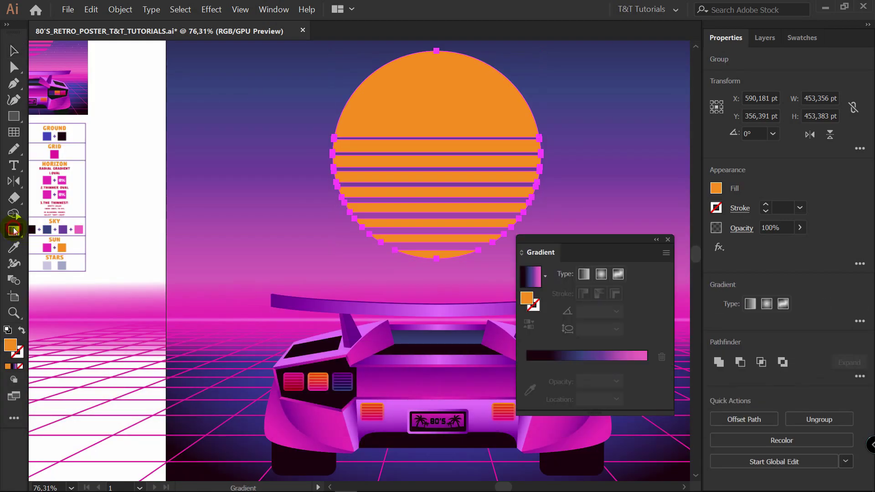
pyautogui.moveTo(522, 244); pyautogui.dragTo(560, 248)
pyautogui.click(623, 279)
pyautogui.moveTo(401, 143); pyautogui.dragTo(473, 199)
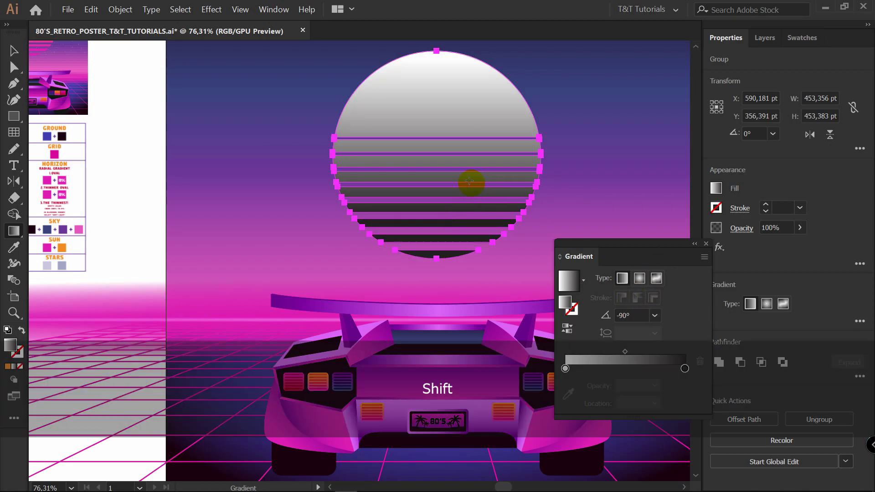
# - Colour the sun's gradient from the SUN reference swatches, orange at the upper end and magenta at the lower end
pyautogui.click(685, 369)
pyautogui.click(569, 394)
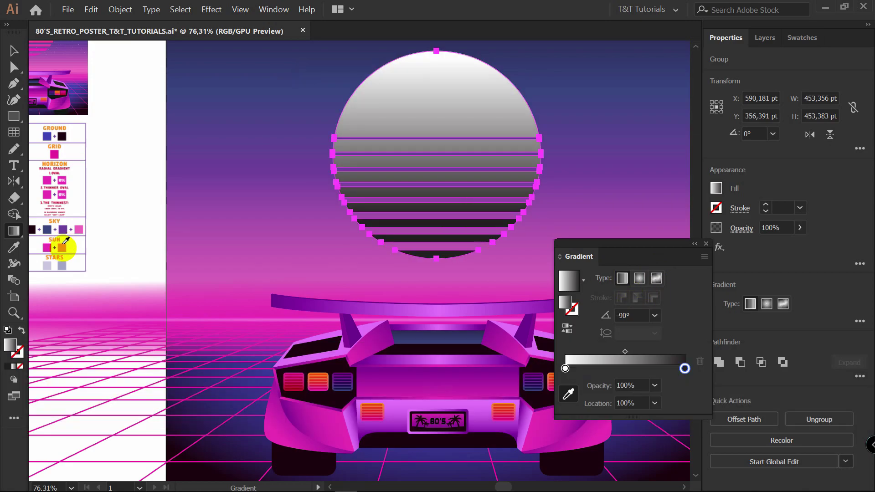
pyautogui.click(48, 245)
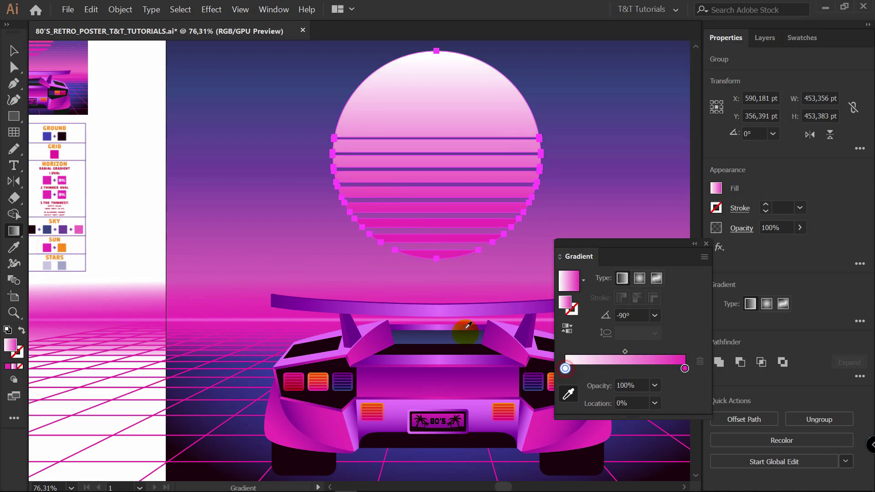
pyautogui.click(61, 247)
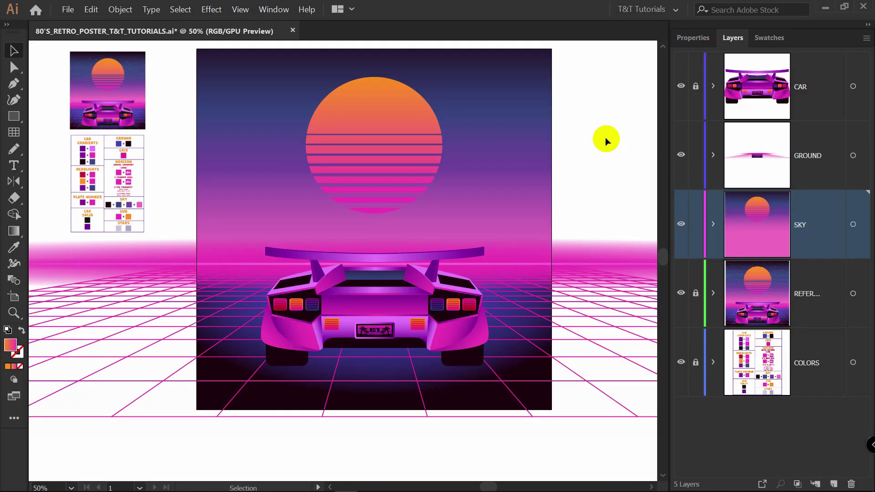
# - Lock the sun inside the SKY layer, collapse that layer, and lock the GROUND layer
pyautogui.click(711, 224)
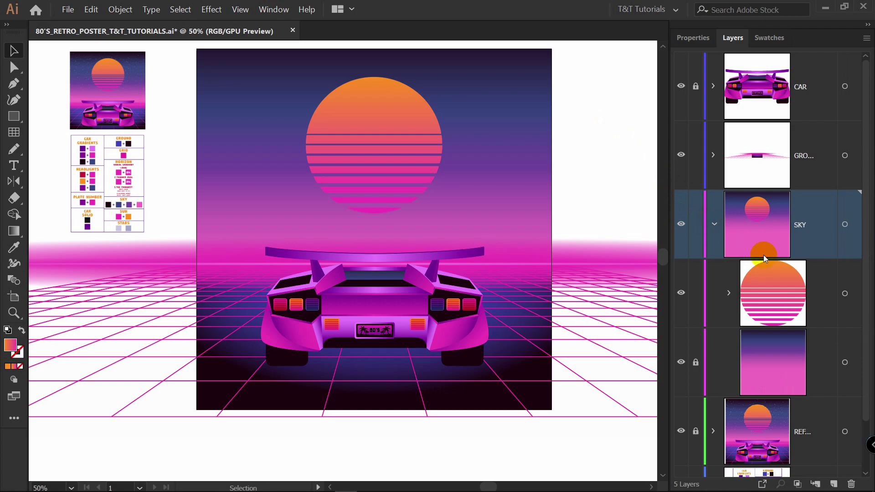
pyautogui.click(715, 224)
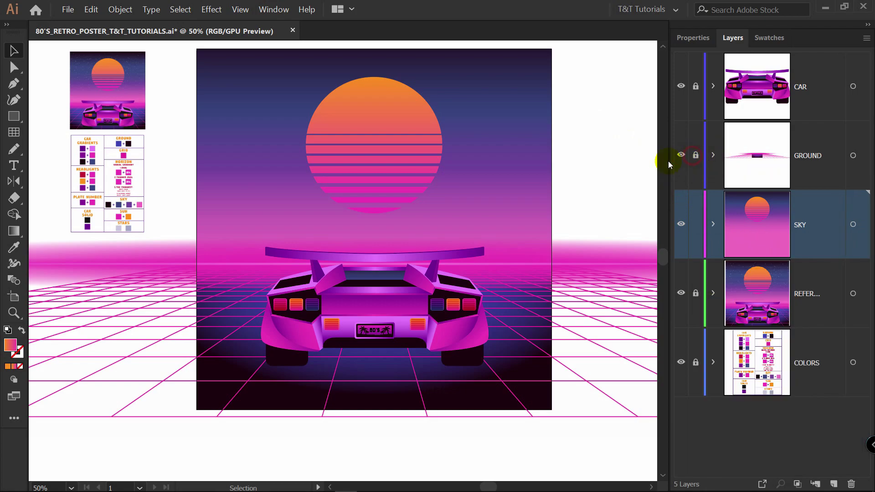
# - Draw a small circle in the sky beside the sun and fill it with the lighter STARS reference colour
pyautogui.press('z')
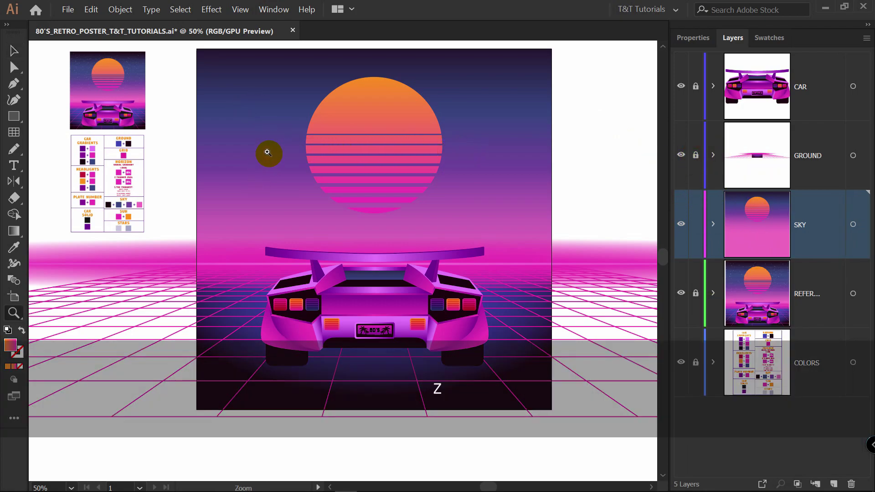
pyautogui.moveTo(268, 152); pyautogui.dragTo(352, 143)
pyautogui.moveTo(406, 142); pyautogui.dragTo(415, 152)
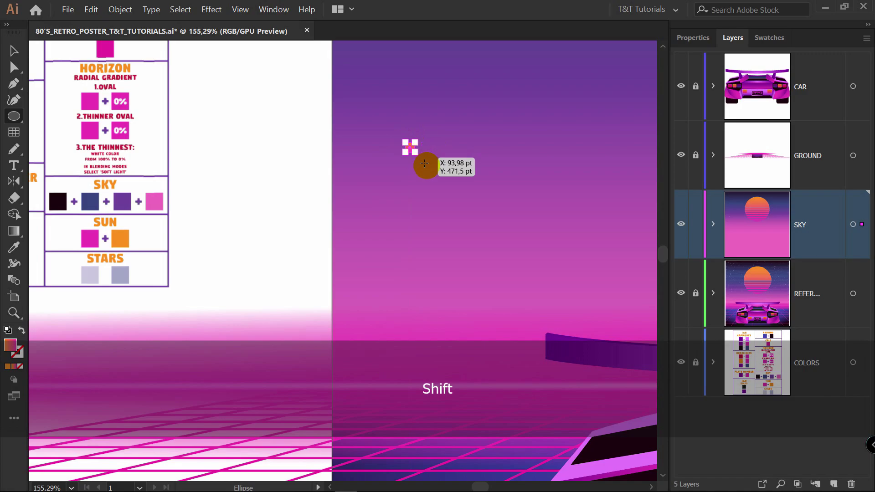
pyautogui.press('v')
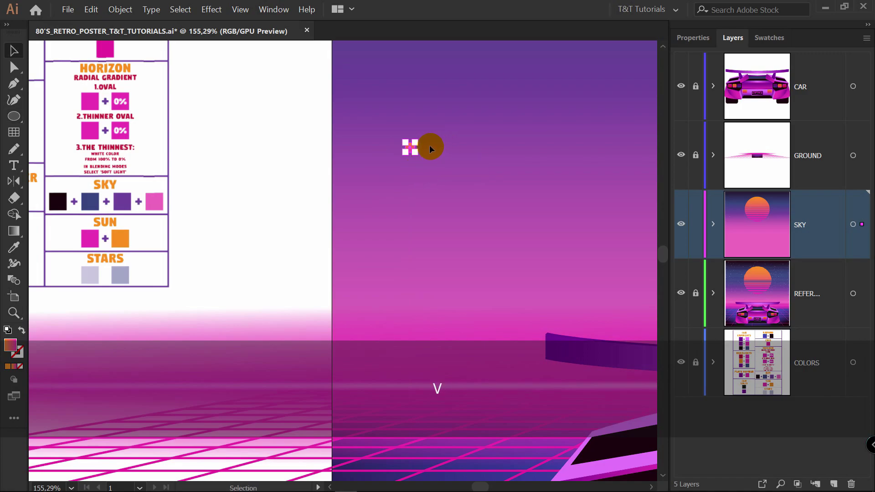
pyautogui.press('i')
pyautogui.click(92, 275)
# - Duplicate the small circle directly below itself and fill the copy with the darker STARS reference colour
pyautogui.press('v')
pyautogui.click(264, 196)
pyautogui.moveTo(408, 157); pyautogui.dragTo(408, 174)
pyautogui.press('i')
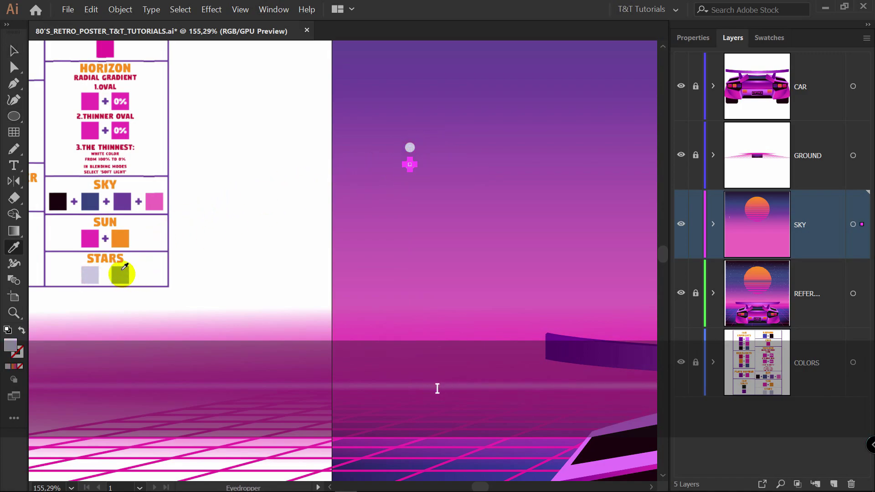
pyautogui.click(122, 269)
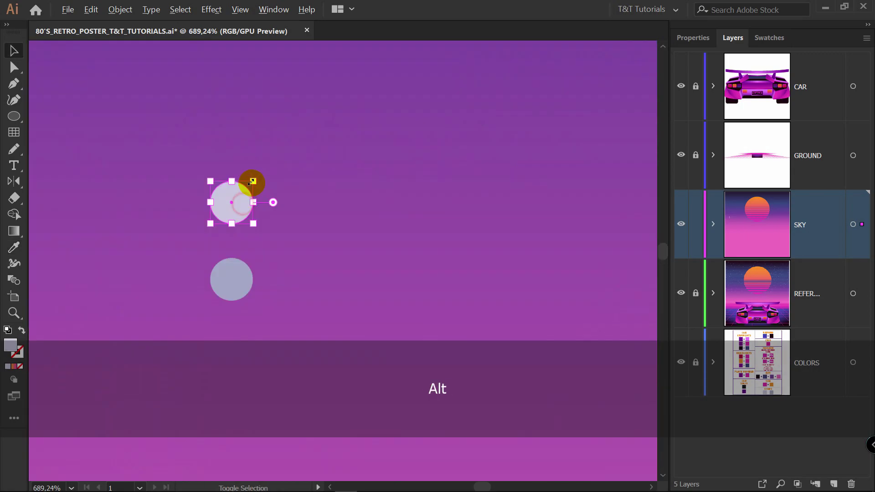
# - Shrink the light and dark star circles from their centres to well under half their size
pyautogui.moveTo(248, 182); pyautogui.dragTo(245, 193)
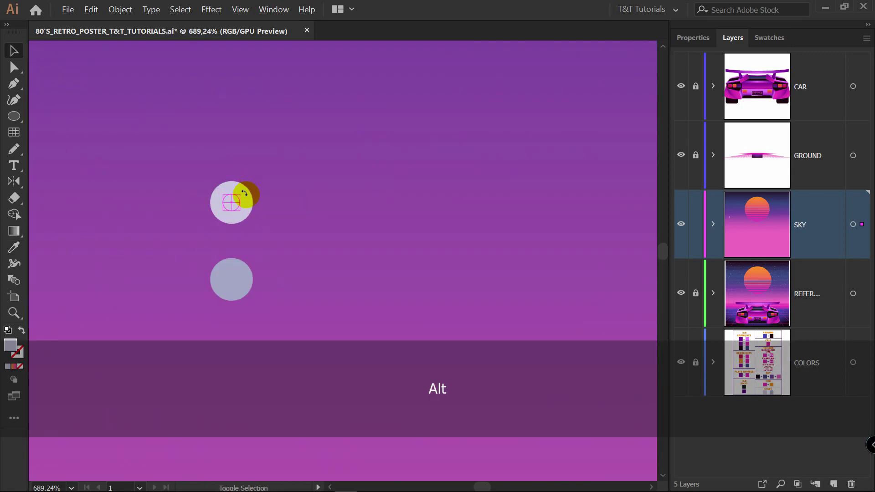
pyautogui.click(239, 281)
pyautogui.moveTo(261, 248); pyautogui.dragTo(258, 258)
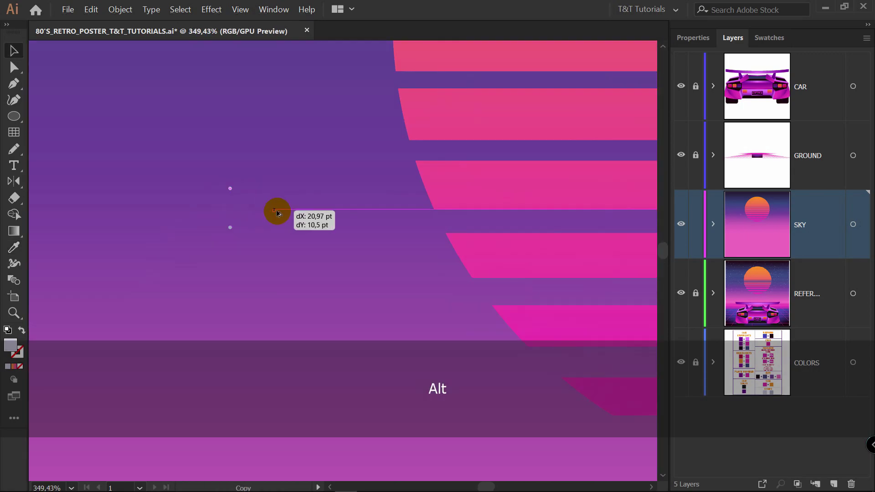
# - Scatter many copies of the light and dark star dots irregularly over the sky beside the sun's lower half
pyautogui.moveTo(275, 207); pyautogui.dragTo(287, 215)
pyautogui.moveTo(230, 189)
pyautogui.mouseDown()
pyautogui.moveTo(242, 188)
pyautogui.moveTo(221, 184)
pyautogui.mouseUp()
pyautogui.moveTo(230, 227); pyautogui.dragTo(222, 234)
pyautogui.moveTo(267, 175); pyautogui.dragTo(259, 167)
pyautogui.click(283, 174)
pyautogui.moveTo(286, 216); pyautogui.dragTo(278, 109)
pyautogui.moveTo(278, 110); pyautogui.dragTo(345, 161)
pyautogui.moveTo(285, 216); pyautogui.dragTo(148, 275)
pyautogui.moveTo(259, 167); pyautogui.dragTo(246, 179)
pyautogui.moveTo(246, 180); pyautogui.dragTo(114, 180)
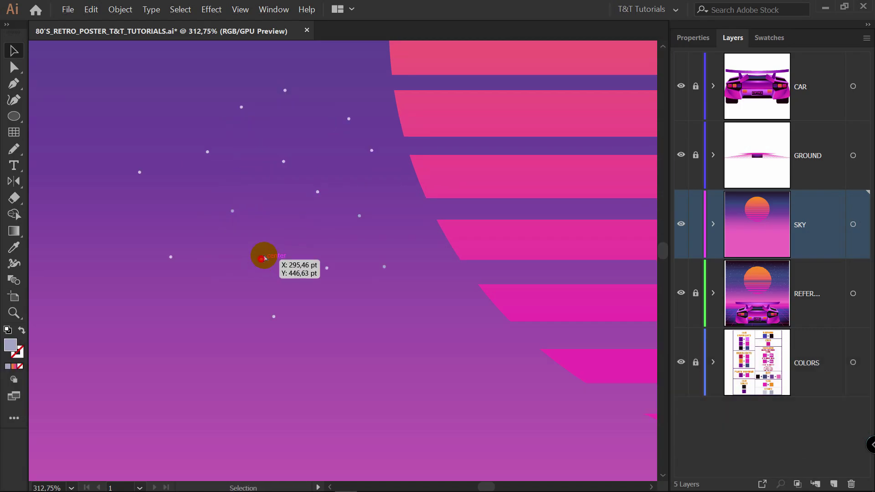
pyautogui.moveTo(318, 192); pyautogui.dragTo(185, 85)
pyautogui.moveTo(233, 211); pyautogui.dragTo(418, 211)
# - Vary the star sizes by shrinking individual dots, including a light one to about 1.32 pt across
pyautogui.press('z')
pyautogui.moveTo(338, 67); pyautogui.dragTo(263, 105)
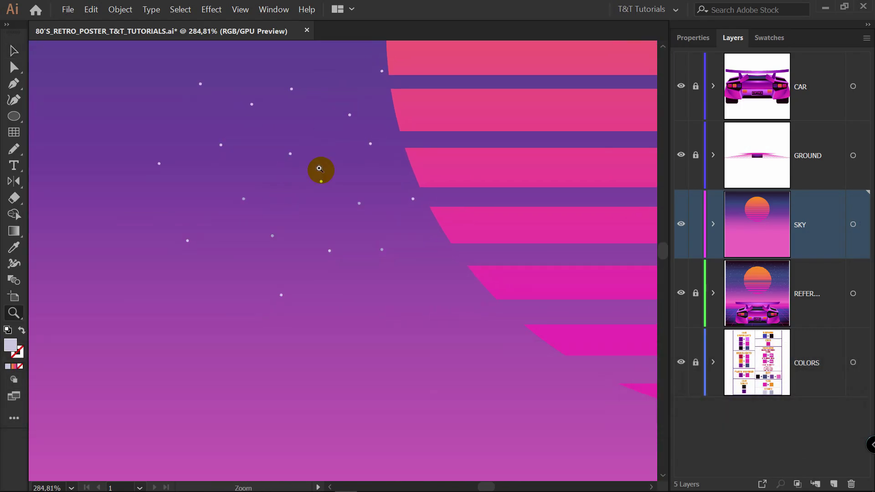
pyautogui.moveTo(244, 212); pyautogui.dragTo(483, 149)
pyautogui.press('v')
pyautogui.click(238, 113)
pyautogui.press('z')
pyautogui.moveTo(460, 188); pyautogui.dragTo(91, 241)
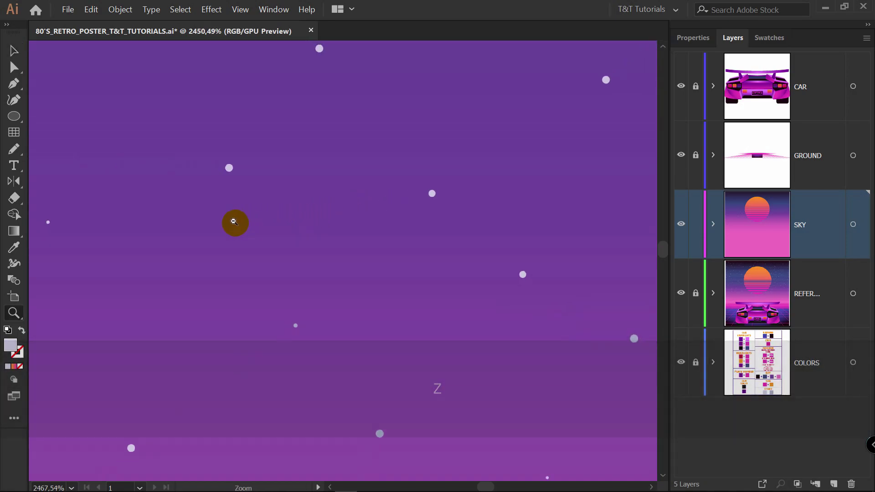
pyautogui.press('space')
pyautogui.moveTo(336, 266); pyautogui.dragTo(376, 364)
pyautogui.press('z')
pyautogui.moveTo(393, 215); pyautogui.dragTo(611, 156)
pyautogui.press('v')
pyautogui.press('space')
pyautogui.moveTo(514, 113); pyautogui.dragTo(476, 264)
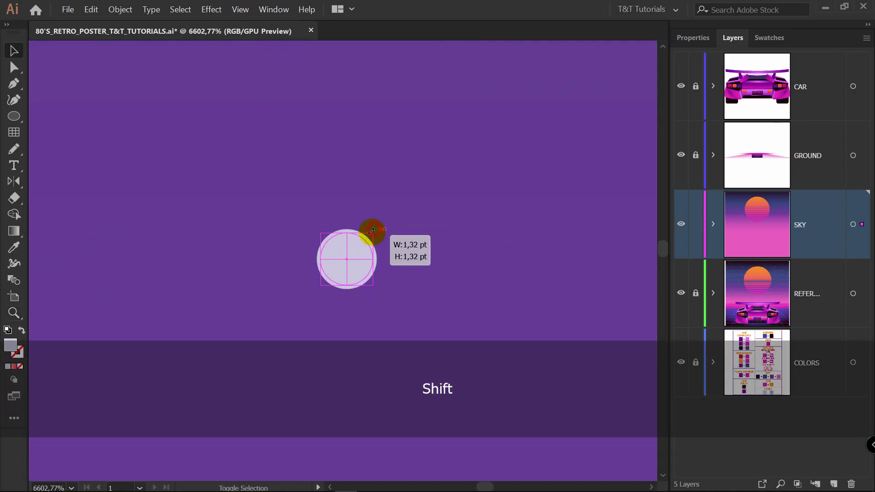
pyautogui.moveTo(370, 229); pyautogui.dragTo(371, 231)
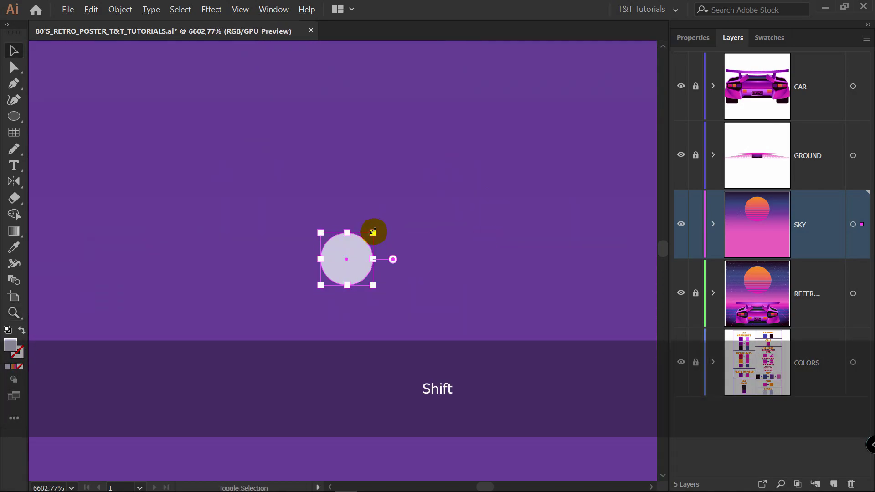
pyautogui.press('z')
pyautogui.moveTo(440, 206); pyautogui.dragTo(164, 232)
pyautogui.press('v')
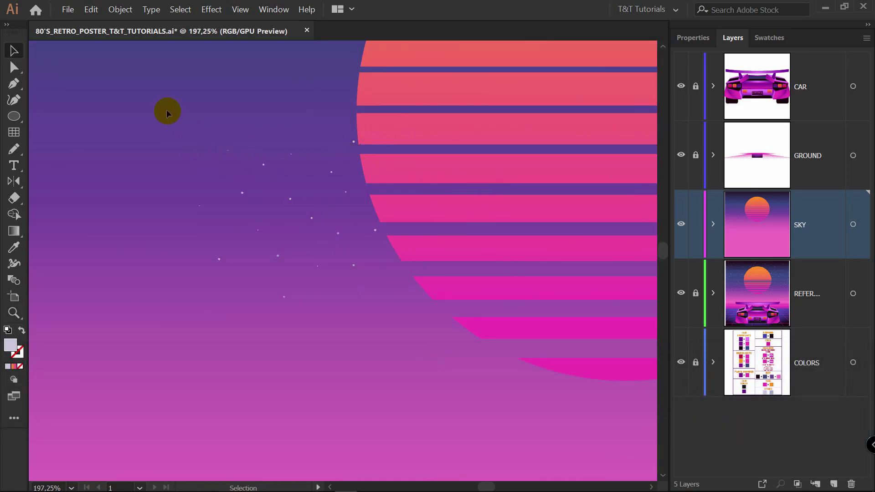
# - Select all the scattered star dots and group them
pyautogui.moveTo(339, 248); pyautogui.dragTo(408, 321)
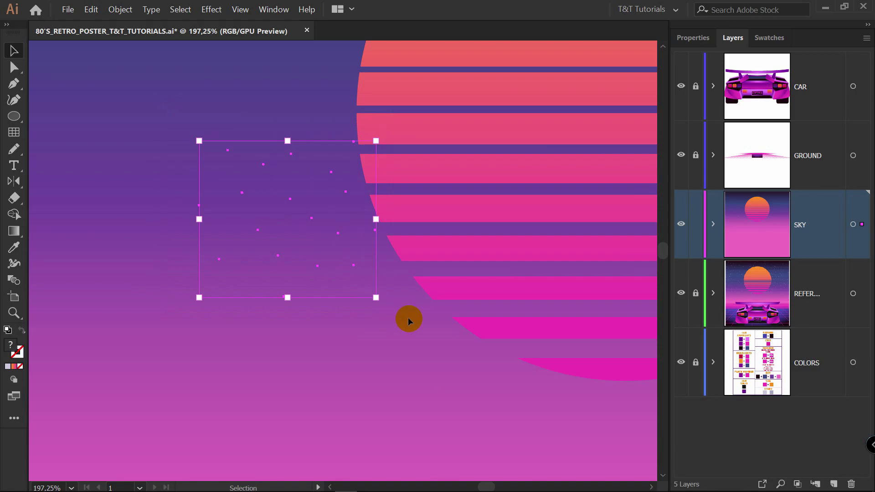
pyautogui.click(711, 224)
pyautogui.hotkey('ctrl', 'g')
# - Create a new Scatter Brush from the grouped star dots
pyautogui.click(273, 9)
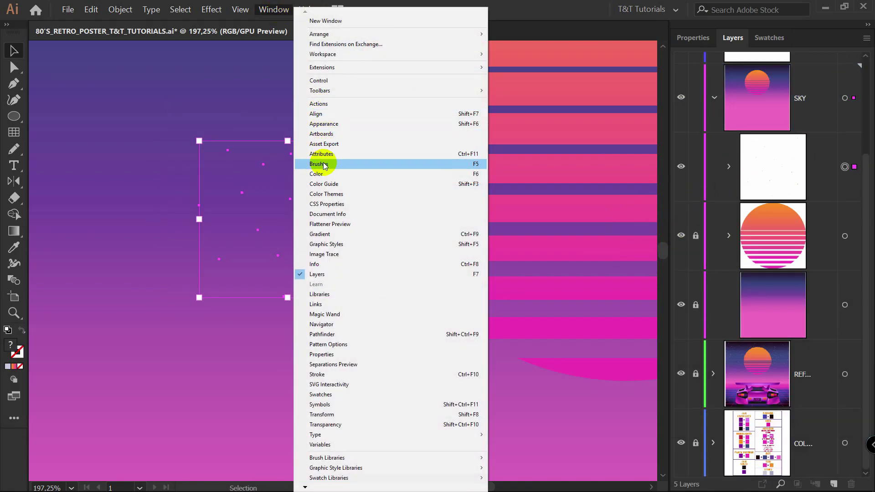
pyautogui.click(319, 164)
pyautogui.click(709, 396)
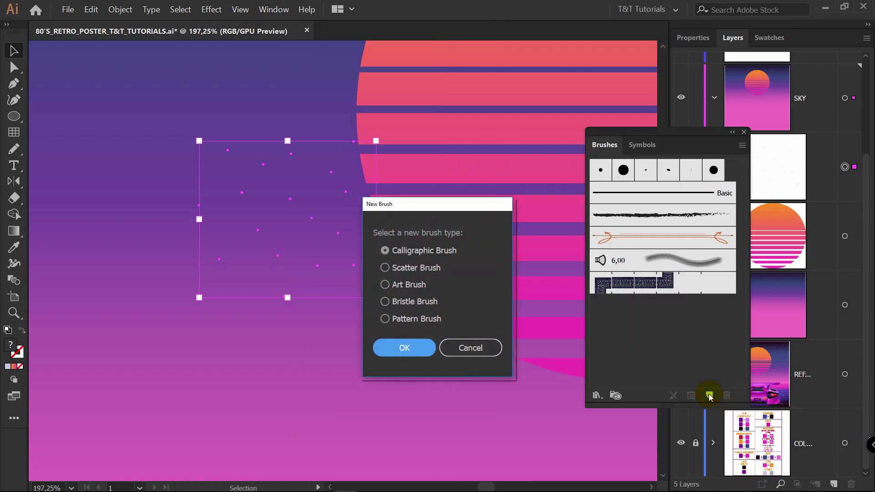
pyautogui.click(408, 269)
pyautogui.click(403, 347)
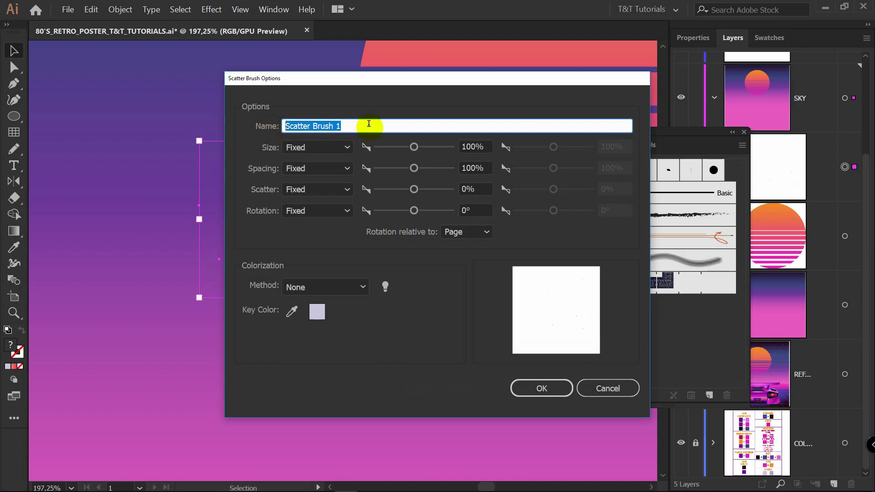
# - Name the brush STARS, set its Size, Spacing, Scatter and Rotation to Random, and hide the original star group
pyautogui.write('STARS')
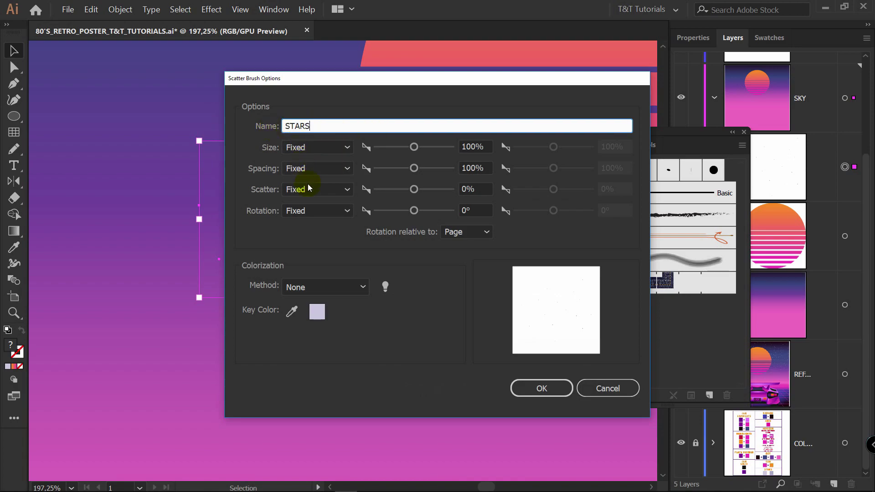
pyautogui.click(314, 147)
pyautogui.click(316, 177)
pyautogui.click(327, 169)
pyautogui.click(311, 198)
pyautogui.click(317, 189)
pyautogui.click(311, 219)
pyautogui.click(317, 211)
pyautogui.click(312, 240)
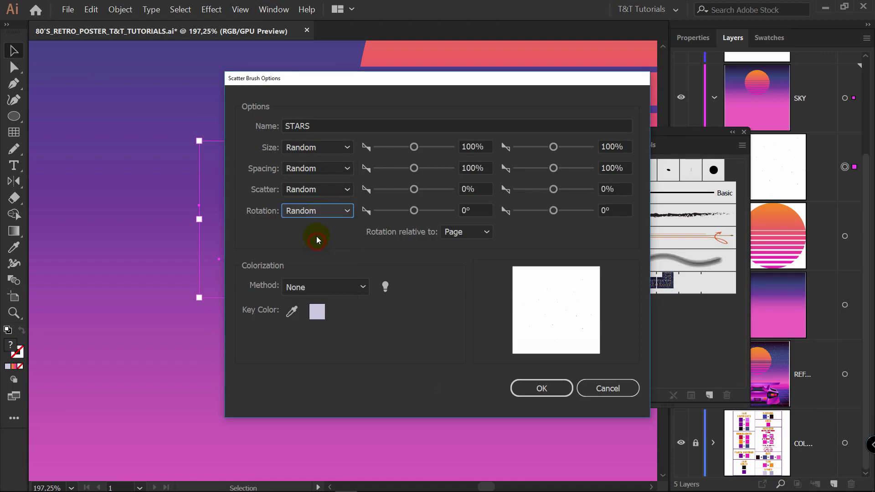
pyautogui.click(546, 390)
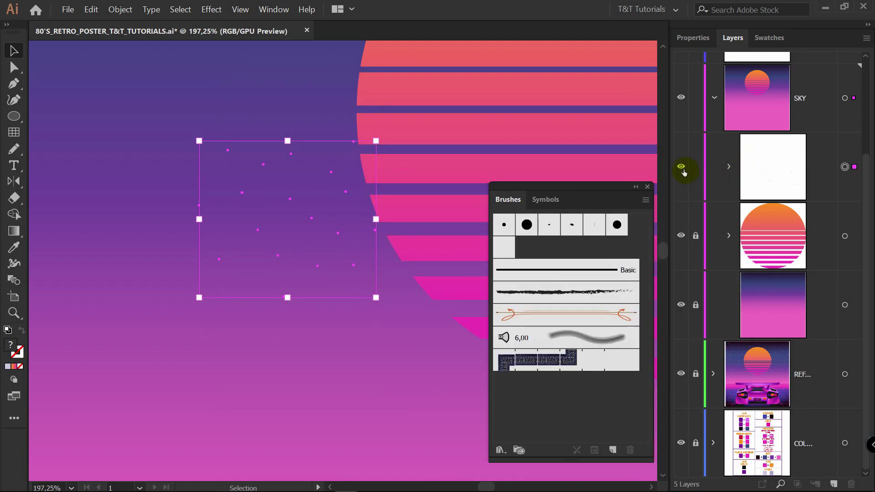
pyautogui.click(681, 167)
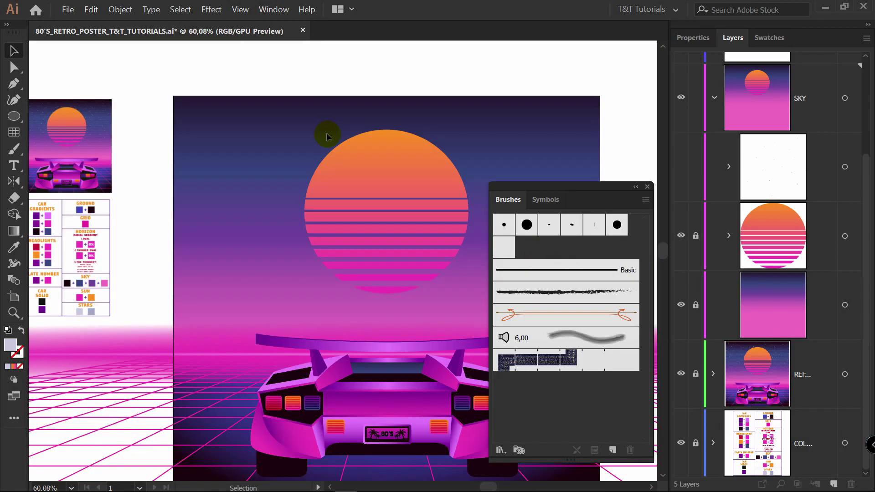
# - Paint star strokes with the STARS brush along the top of the sky and down its right-hand side
pyautogui.press('b')
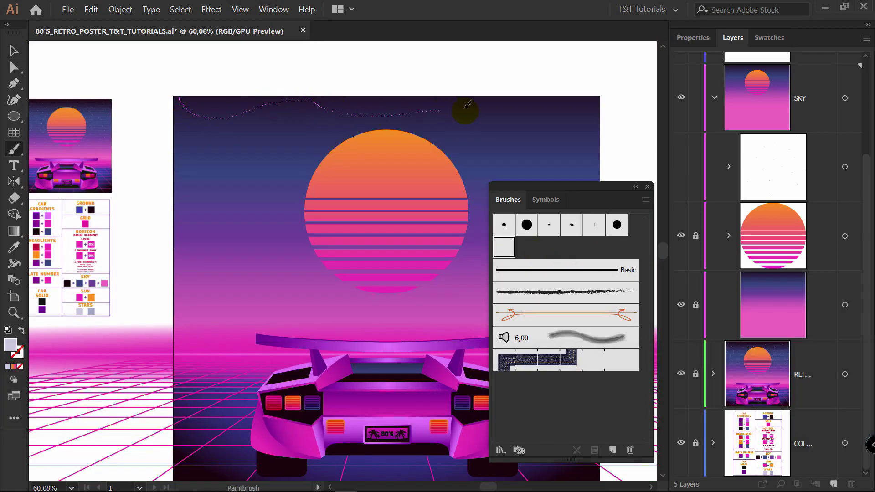
pyautogui.moveTo(508, 134); pyautogui.dragTo(579, 166)
pyautogui.press('v')
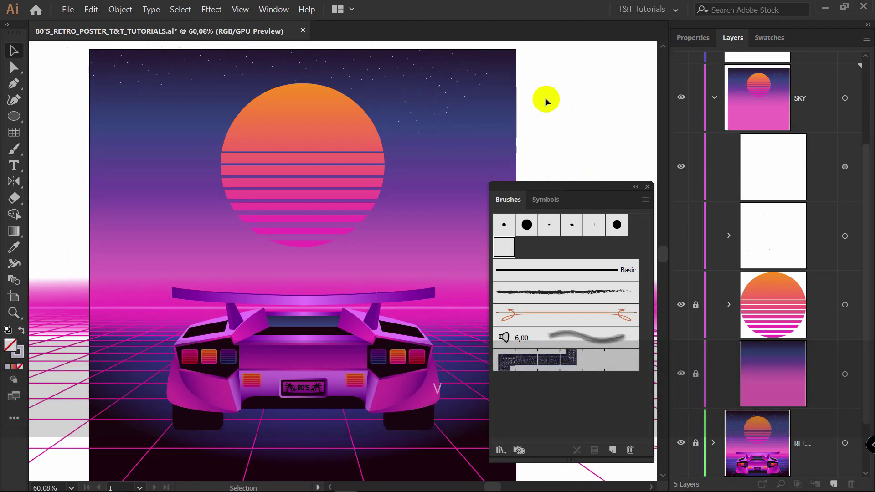
pyautogui.press('b')
pyautogui.moveTo(505, 59)
pyautogui.mouseDown()
pyautogui.moveTo(489, 115)
pyautogui.moveTo(414, 149)
pyautogui.moveTo(505, 178)
pyautogui.moveTo(369, 169)
pyautogui.moveTo(474, 212)
pyautogui.mouseUp()
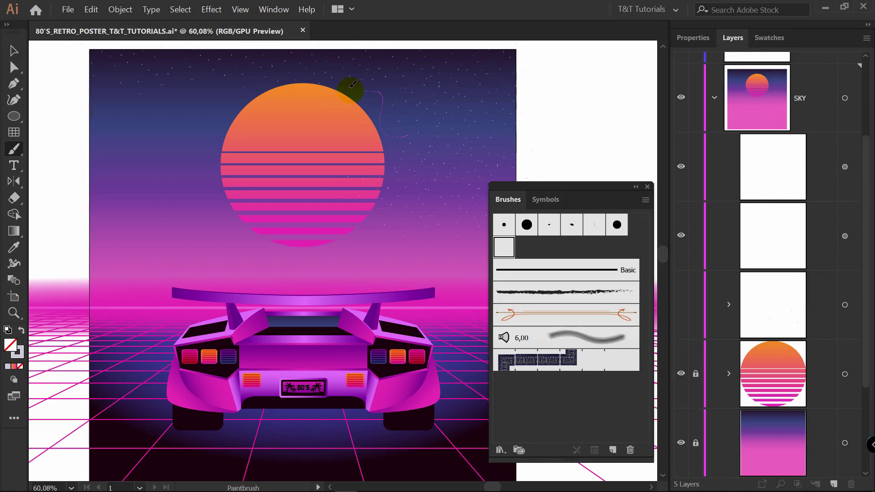
# - Paint more star strokes beside the sun's upper right and over the upper-left part of the sky
pyautogui.moveTo(353, 84); pyautogui.dragTo(352, 83)
pyautogui.moveTo(84, 80)
pyautogui.mouseDown()
pyautogui.moveTo(120, 92)
pyautogui.moveTo(226, 104)
pyautogui.mouseUp()
pyautogui.press('z')
pyautogui.moveTo(150, 136); pyautogui.dragTo(292, 136)
pyautogui.press('space')
pyautogui.moveTo(293, 135); pyautogui.dragTo(371, 134)
pyautogui.press('b')
pyautogui.moveTo(406, 101)
pyautogui.mouseDown()
pyautogui.moveTo(142, 195)
pyautogui.moveTo(374, 206)
pyautogui.moveTo(255, 153)
pyautogui.mouseUp()
# - Fill the sparse sky areas around and below the sun with further STARS brush strokes
pyautogui.press('space')
pyautogui.moveTo(113, 241)
pyautogui.mouseDown()
pyautogui.moveTo(527, 156)
pyautogui.moveTo(350, 136)
pyautogui.mouseUp()
pyautogui.press('space')
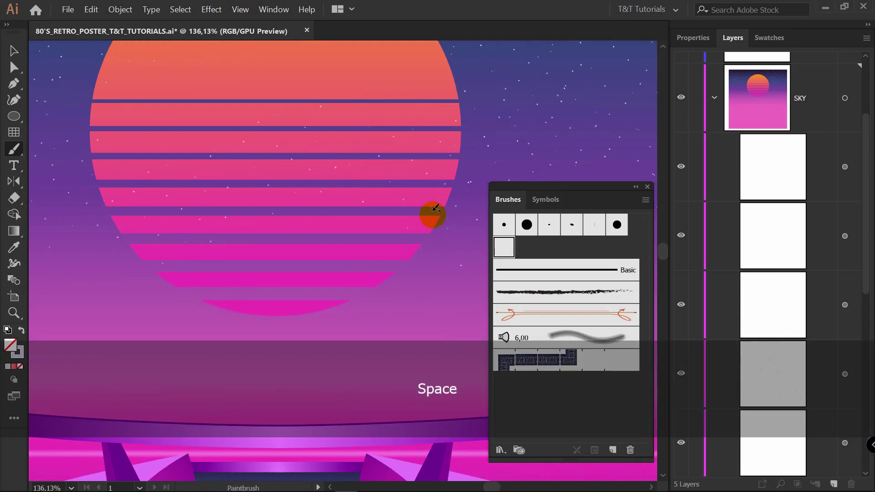
pyautogui.press('space')
pyautogui.moveTo(122, 201); pyautogui.dragTo(378, 234)
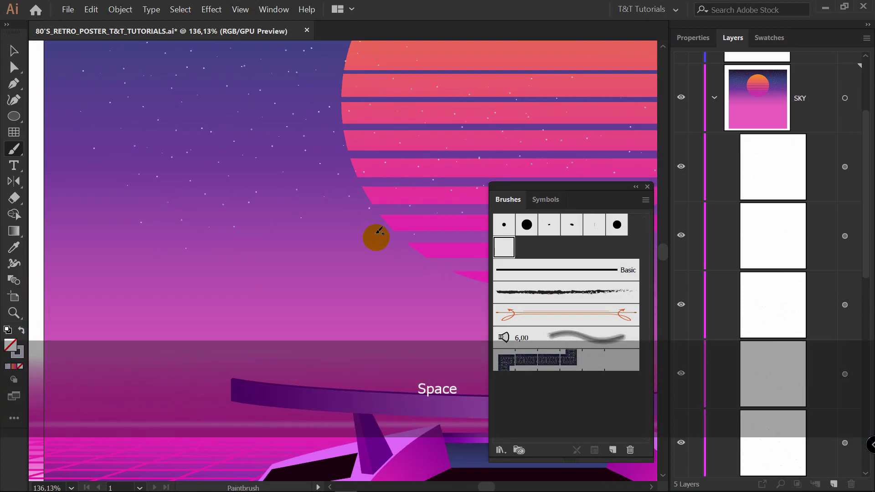
pyautogui.moveTo(303, 224)
pyautogui.mouseDown()
pyautogui.moveTo(104, 230)
pyautogui.moveTo(59, 168)
pyautogui.moveTo(69, 98)
pyautogui.mouseUp()
pyautogui.press('space')
pyautogui.moveTo(69, 100)
pyautogui.mouseDown()
pyautogui.moveTo(70, 190)
pyautogui.moveTo(136, 235)
pyautogui.mouseUp()
pyautogui.press('space')
pyautogui.moveTo(360, 242); pyautogui.dragTo(275, 112)
pyautogui.moveTo(242, 144)
pyautogui.mouseDown()
pyautogui.moveTo(335, 174)
pyautogui.moveTo(327, 360)
pyautogui.mouseUp()
pyautogui.press('space')
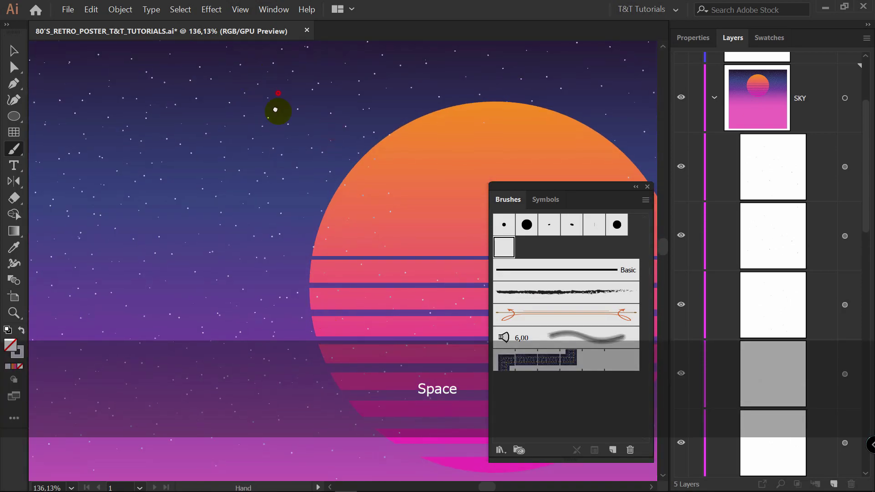
pyautogui.moveTo(279, 93); pyautogui.dragTo(280, 200)
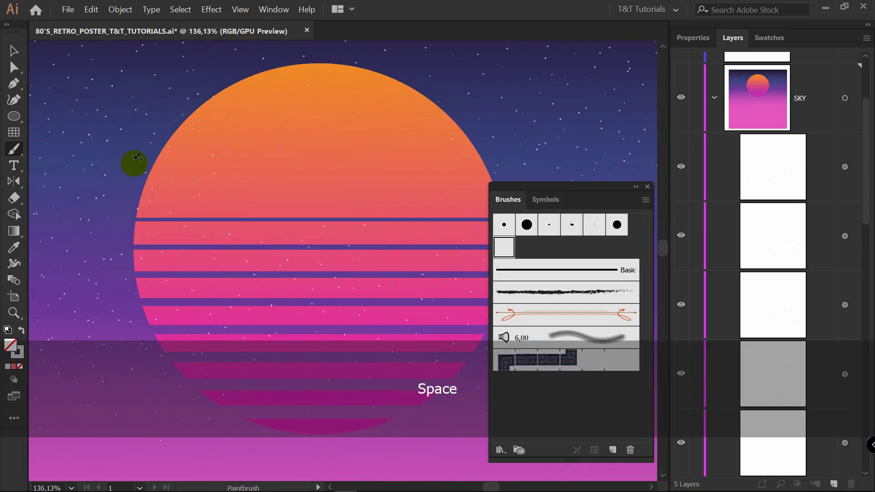
pyautogui.press('space')
pyautogui.moveTo(363, 127)
pyautogui.mouseDown()
pyautogui.moveTo(330, 111)
pyautogui.moveTo(100, 114)
pyautogui.mouseUp()
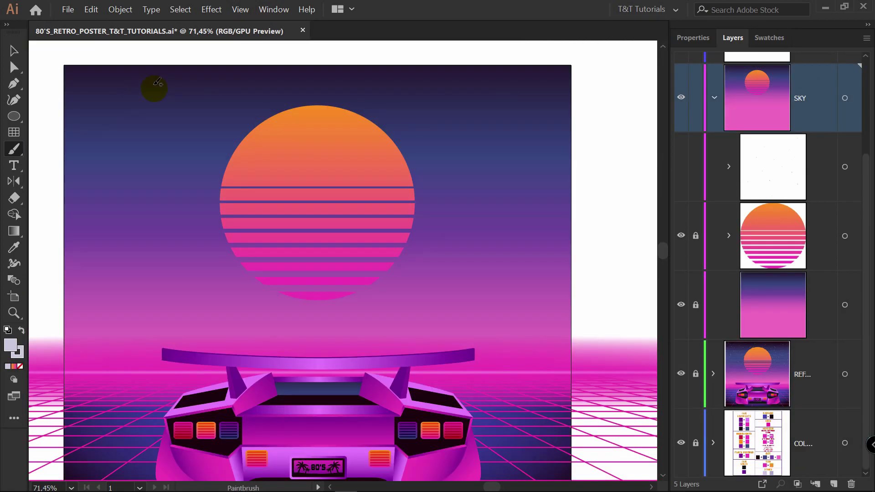
pyautogui.moveTo(83, 88); pyautogui.dragTo(221, 91)
pyautogui.moveTo(491, 86); pyautogui.dragTo(545, 90)
pyautogui.hotkey('ctrl', 'z')
# - Paint more star strokes with the STARS brush across the sky on both sides of the sun
pyautogui.moveTo(79, 75)
pyautogui.mouseDown()
pyautogui.moveTo(293, 86)
pyautogui.moveTo(114, 94)
pyautogui.moveTo(133, 149)
pyautogui.moveTo(185, 211)
pyautogui.moveTo(201, 259)
pyautogui.mouseUp()
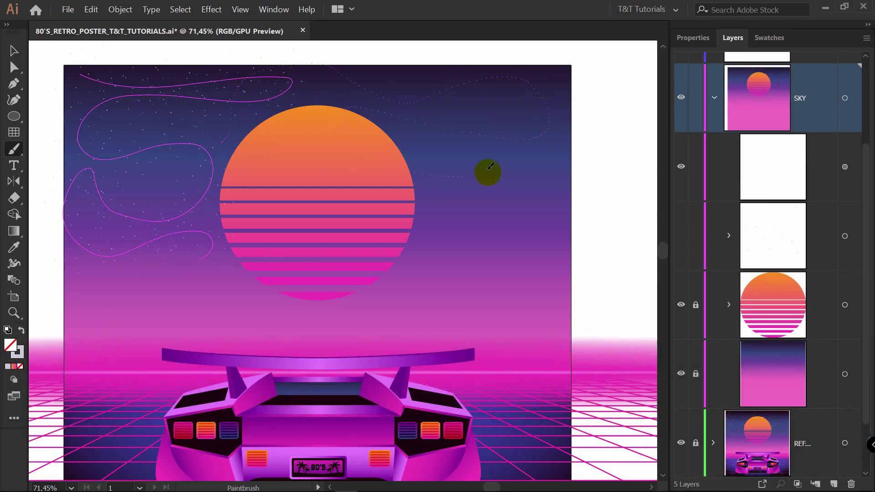
pyautogui.hotkey('ctrl', 'z')
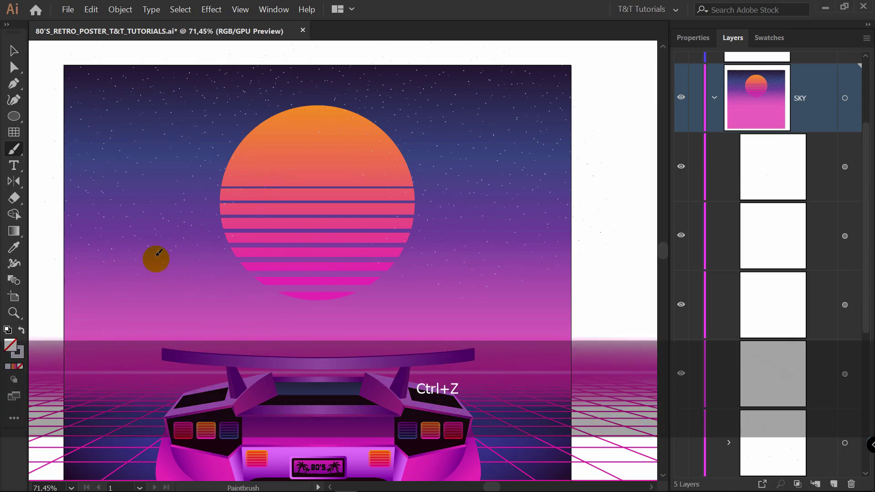
pyautogui.moveTo(173, 274); pyautogui.dragTo(283, 177)
pyautogui.press('z')
pyautogui.moveTo(192, 192); pyautogui.dragTo(290, 175)
pyautogui.press('b')
pyautogui.press('space')
pyautogui.moveTo(425, 232)
pyautogui.mouseDown()
pyautogui.moveTo(493, 105)
pyautogui.moveTo(424, 246)
pyautogui.moveTo(543, 92)
pyautogui.mouseUp()
# - Reshape the upper-left star path by moving one of its anchor points down towards the sun
pyautogui.press('v')
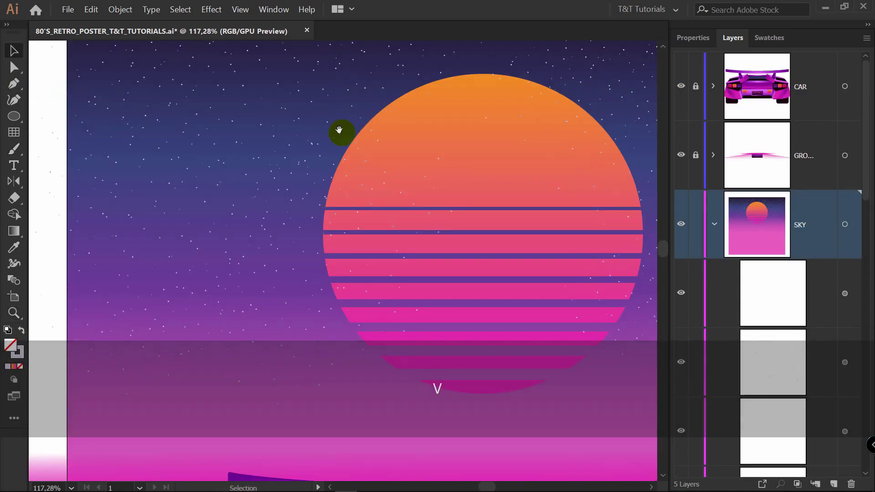
pyautogui.press('space')
pyautogui.moveTo(339, 130); pyautogui.dragTo(317, 131)
pyautogui.click(333, 88)
pyautogui.press('z')
pyautogui.press('a')
pyautogui.click(332, 97)
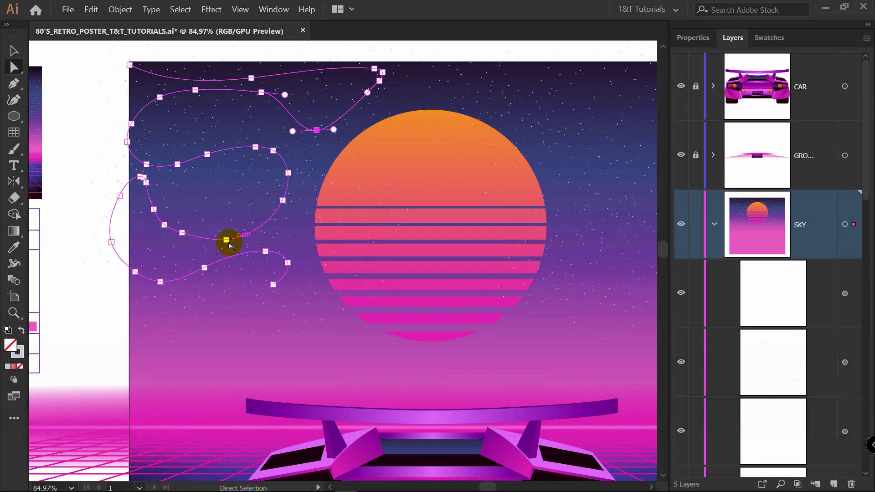
# - Unlock the sun group, move it above all star strokes in the SKY layer, and lock it again
pyautogui.click(695, 245)
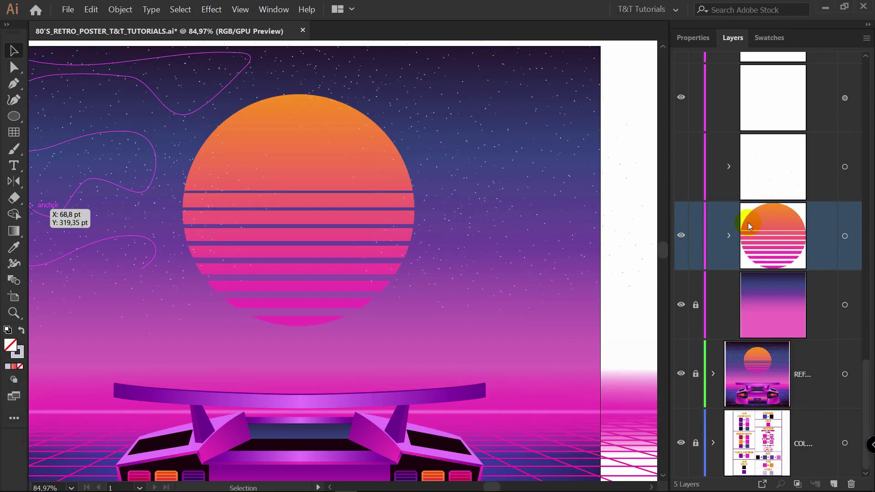
pyautogui.scroll(3, 771, 246)
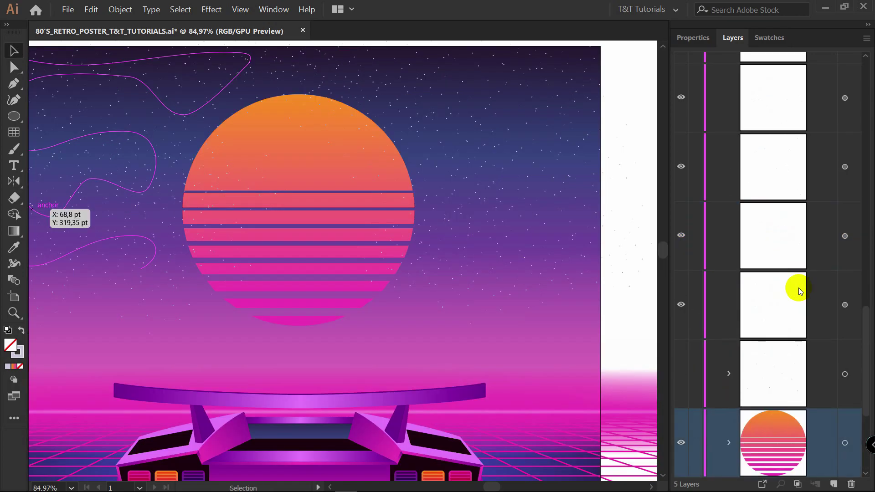
pyautogui.moveTo(812, 438); pyautogui.dragTo(819, 141)
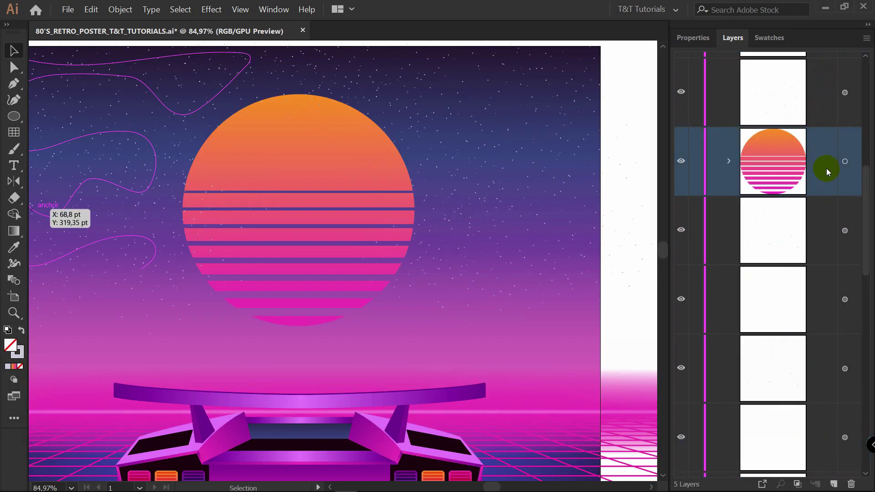
pyautogui.press('z')
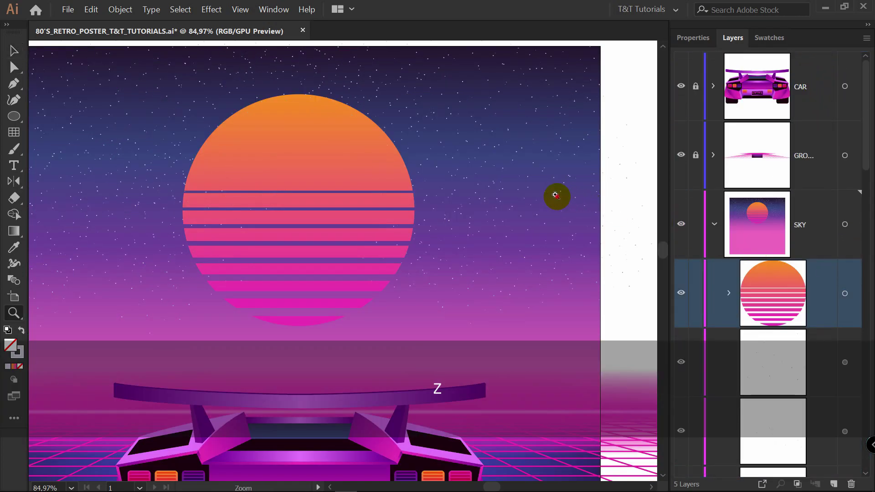
pyautogui.moveTo(559, 197); pyautogui.dragTo(468, 196)
pyautogui.press('v')
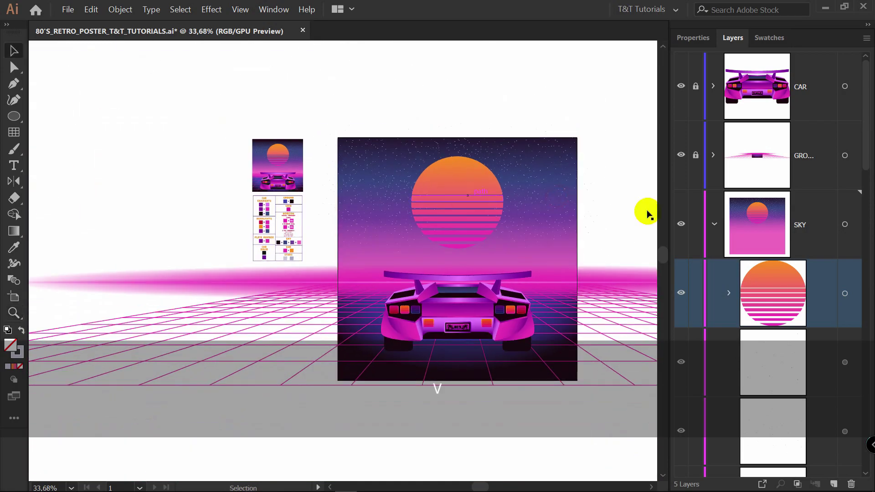
pyautogui.click(694, 293)
# - Select all the painted star strokes in the sky and group them
pyautogui.press('space')
pyautogui.moveTo(572, 139); pyautogui.dragTo(498, 136)
pyautogui.press('v')
pyautogui.moveTo(604, 87); pyautogui.dragTo(247, 245)
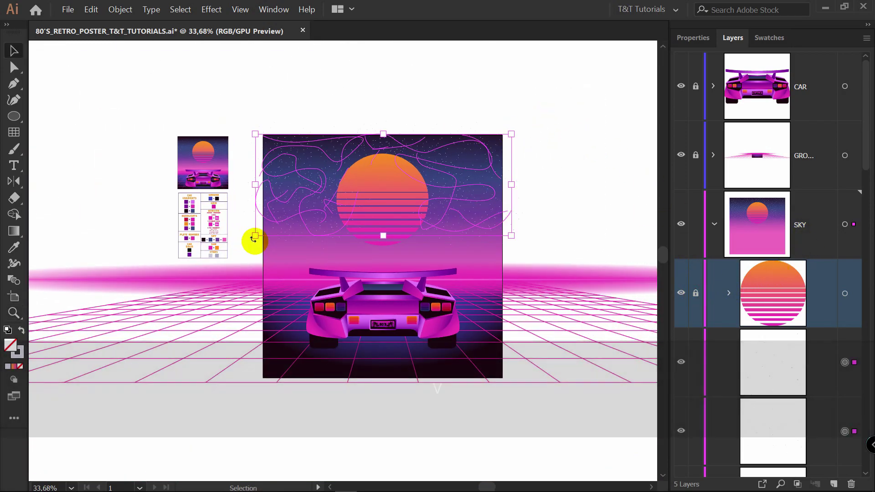
pyautogui.hotkey('ctrl', 'g')
# - Collapse the SKY layer's contents and unlock the CAR and GROUND layers
pyautogui.scroll(-3, 751, 333)
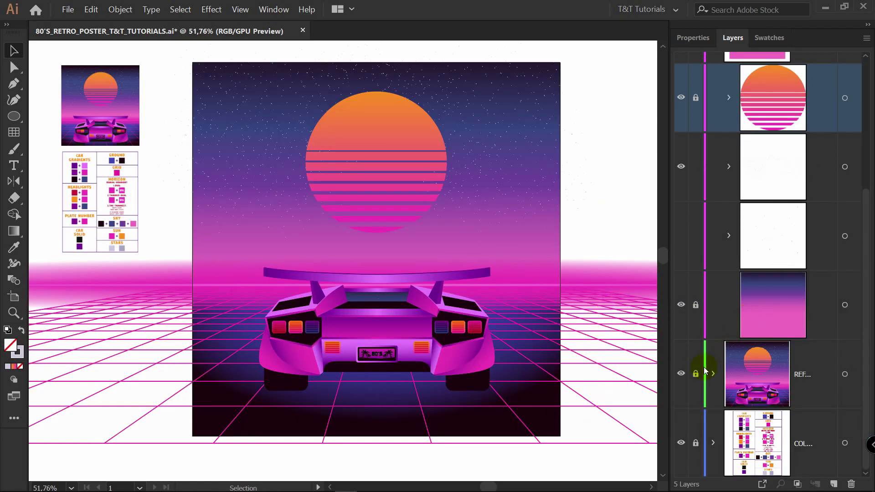
pyautogui.scroll(3, 715, 333)
pyautogui.click(715, 224)
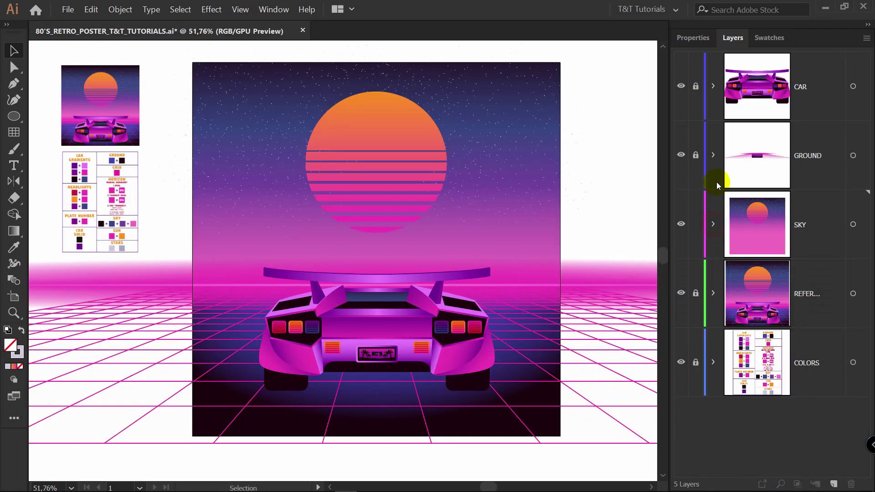
pyautogui.click(696, 155)
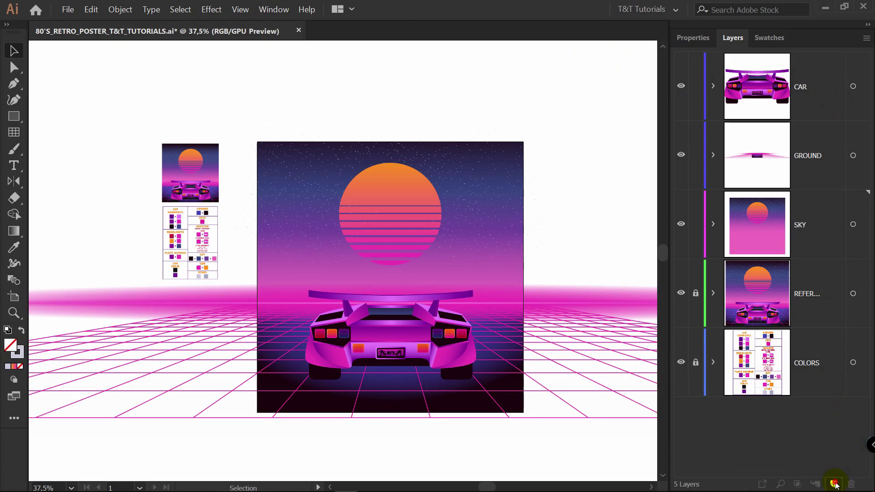
# - Create a new layer above all others and draw a rectangle on it covering the whole artboard
pyautogui.click(834, 485)
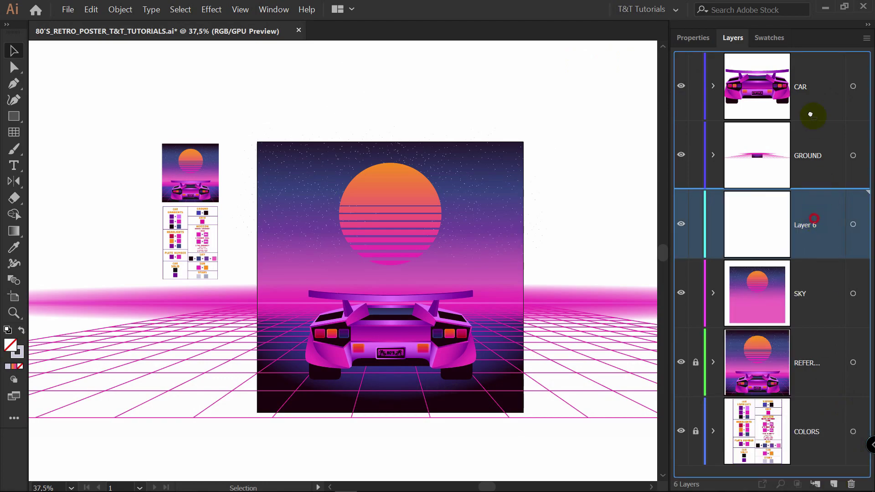
pyautogui.moveTo(812, 219); pyautogui.dragTo(810, 55)
pyautogui.press('m')
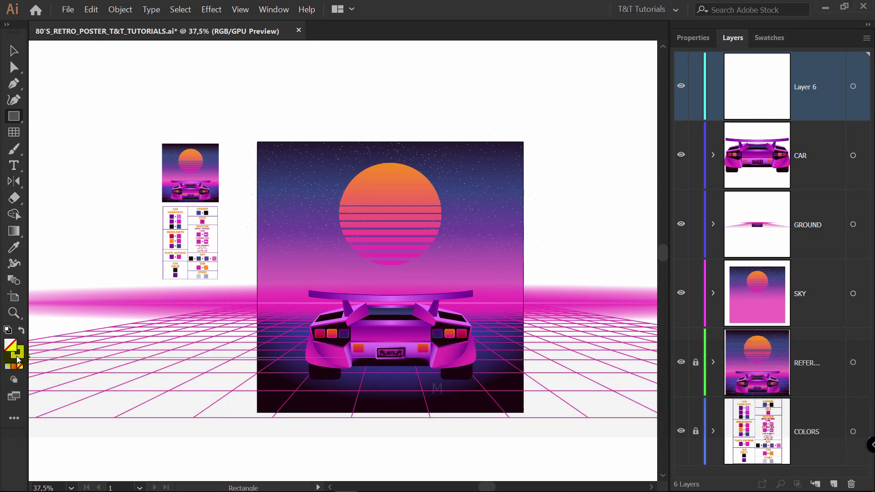
pyautogui.moveTo(257, 142); pyautogui.dragTo(522, 412)
# - Select all the poster artwork together with the rectangle and make a clipping mask from it
pyautogui.press('v')
pyautogui.moveTo(237, 108); pyautogui.dragTo(597, 464)
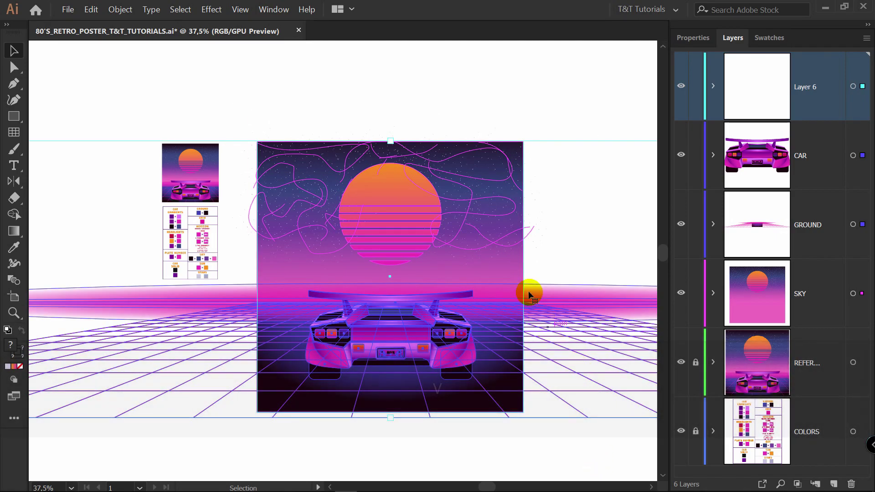
pyautogui.rightClick(473, 209)
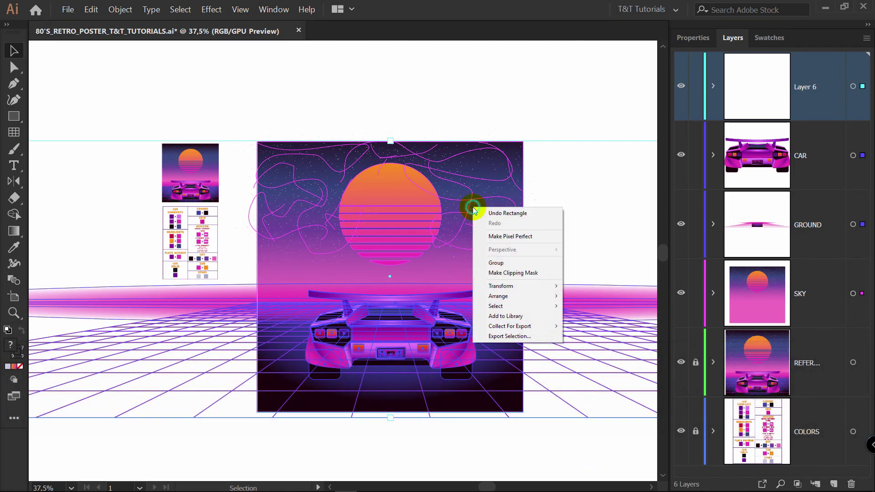
pyautogui.click(511, 273)
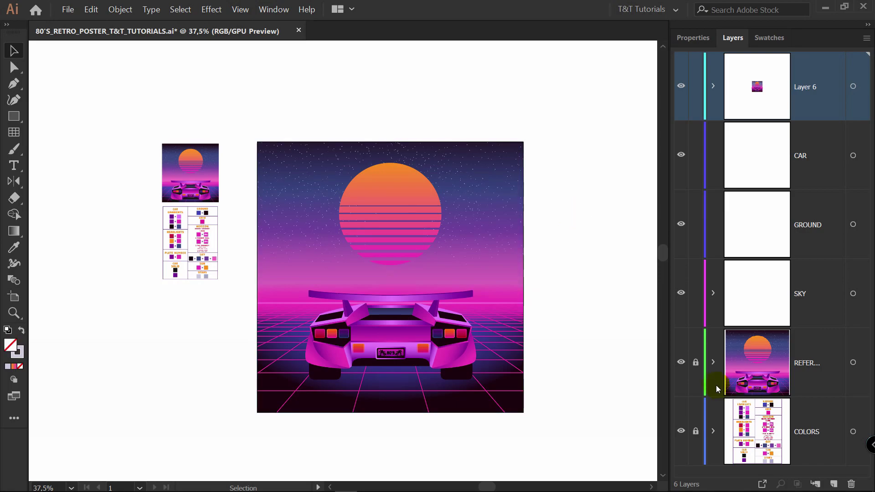
# - Delete the empty CAR, GROUND and SKY layers
pyautogui.click(793, 153)
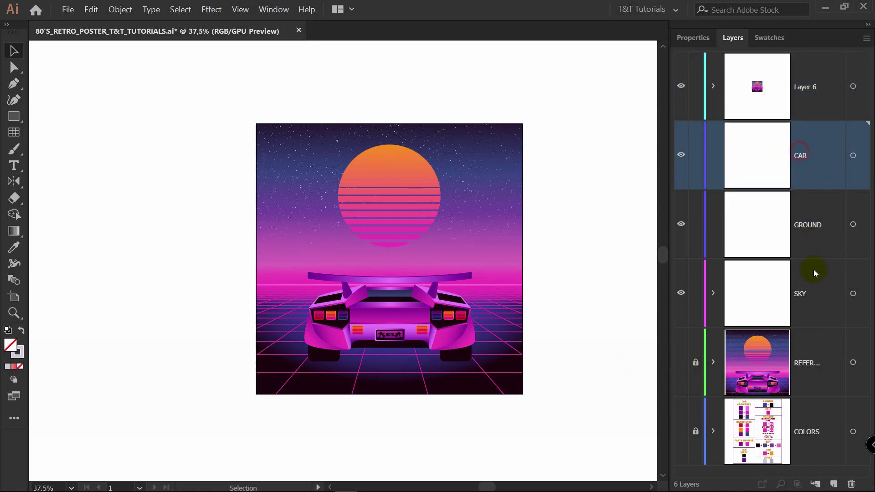
pyautogui.keyDown('shift'); pyautogui.click(811, 291); pyautogui.keyUp('shift')
pyautogui.moveTo(809, 295); pyautogui.dragTo(851, 484)
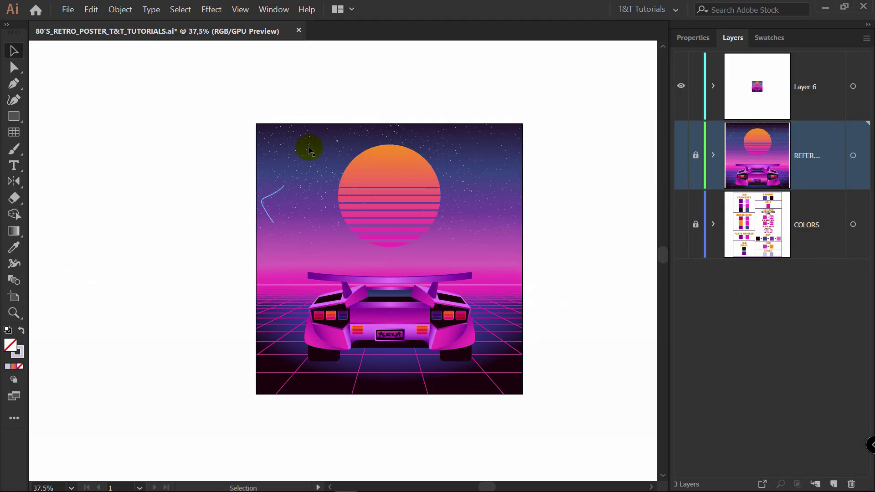
# - Isolate the clip group, combine all the car's parts into one group inside it, and exit isolation mode
pyautogui.doubleClick(410, 211)
pyautogui.scroll(1, 385, 308)
pyautogui.click(449, 121)
pyautogui.click(414, 337)
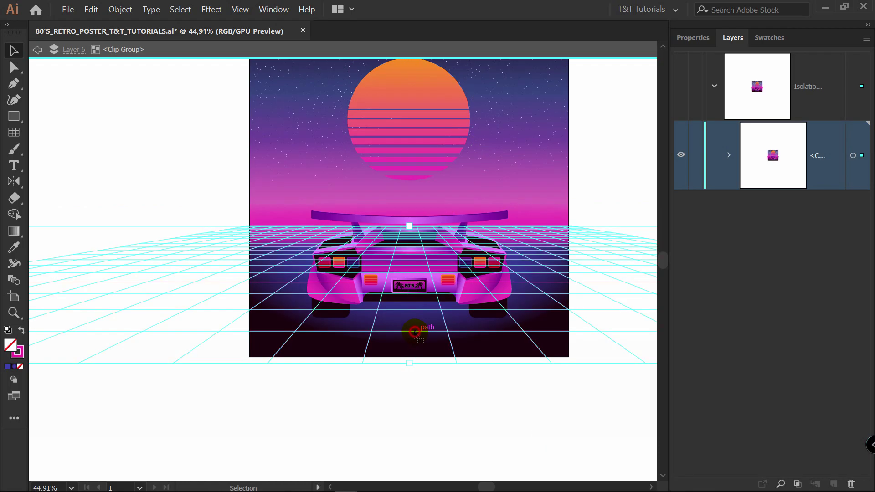
pyautogui.click(470, 401)
pyautogui.scroll(2, 438, 258)
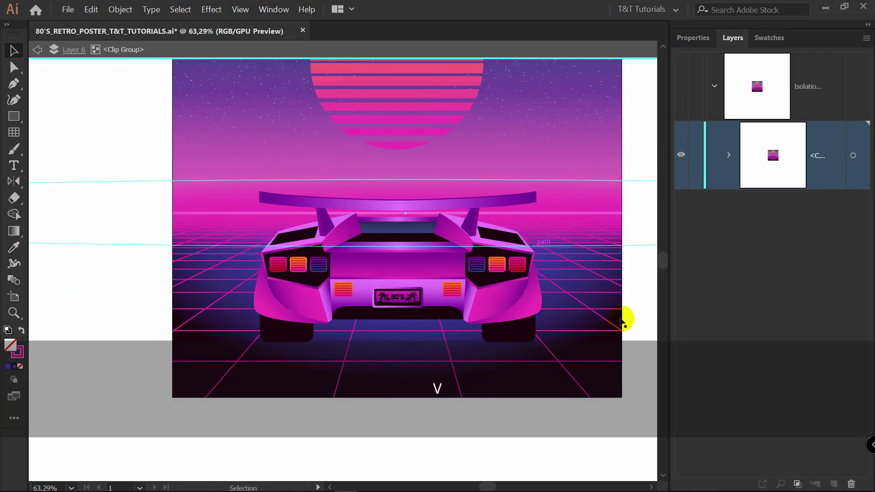
pyautogui.moveTo(595, 460); pyautogui.dragTo(189, 250)
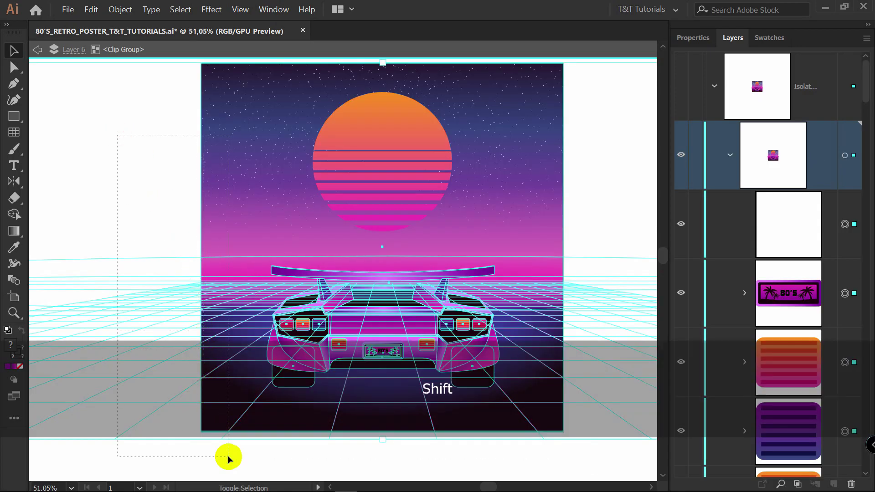
pyautogui.moveTo(228, 458); pyautogui.dragTo(228, 455)
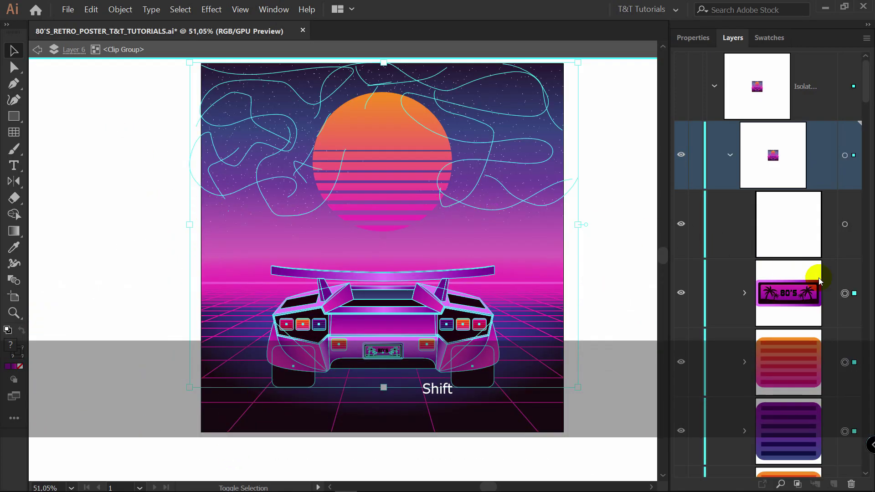
pyautogui.moveTo(819, 282); pyautogui.dragTo(637, 251)
pyautogui.hotkey('ctrl', 'g')
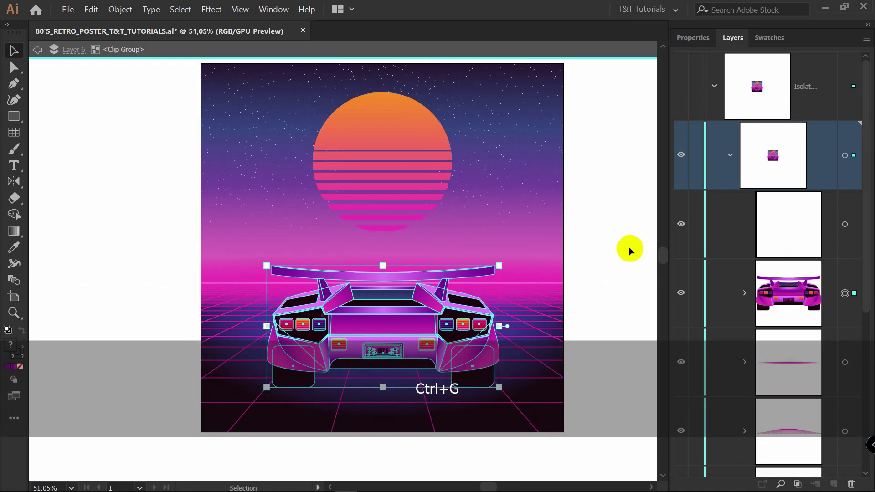
pyautogui.click(602, 78)
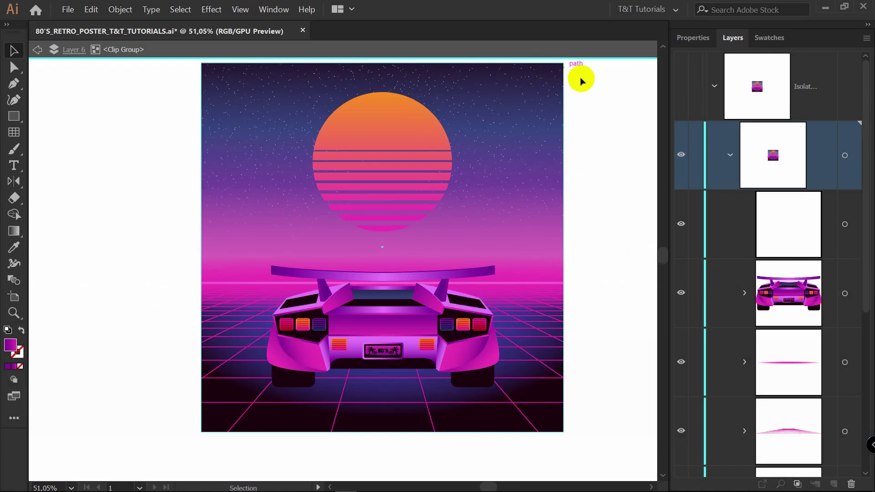
pyautogui.doubleClick(609, 68)
# - Select only the poster's clipping rectangle and widen it symmetrically to reveal the grid on both sides
pyautogui.press('z')
pyautogui.moveTo(602, 74); pyautogui.dragTo(533, 130)
pyautogui.press('space')
pyautogui.press('v')
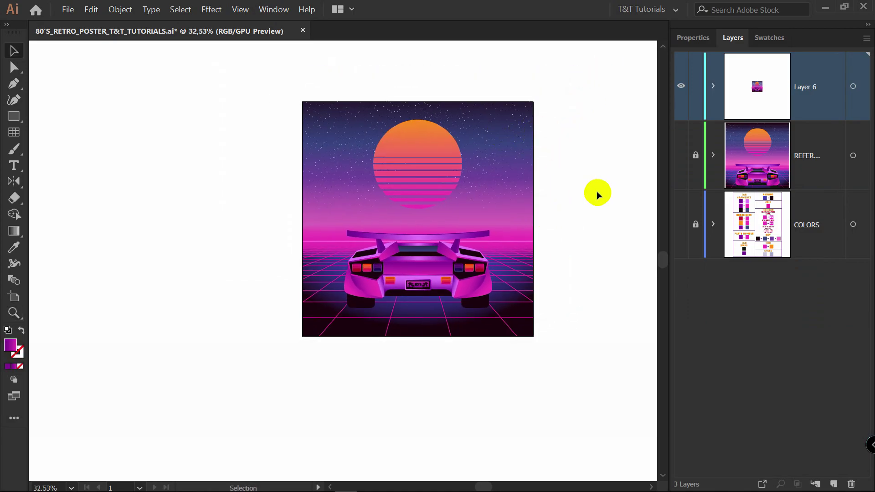
pyautogui.press('a')
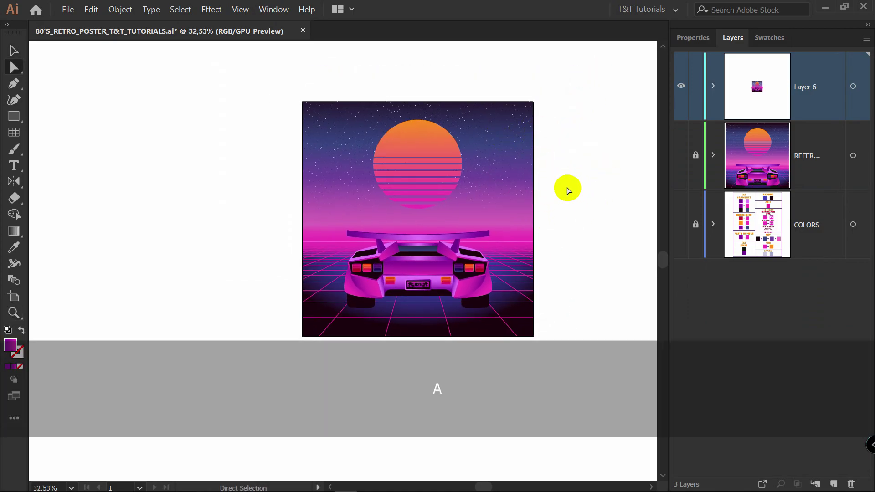
pyautogui.click(534, 222)
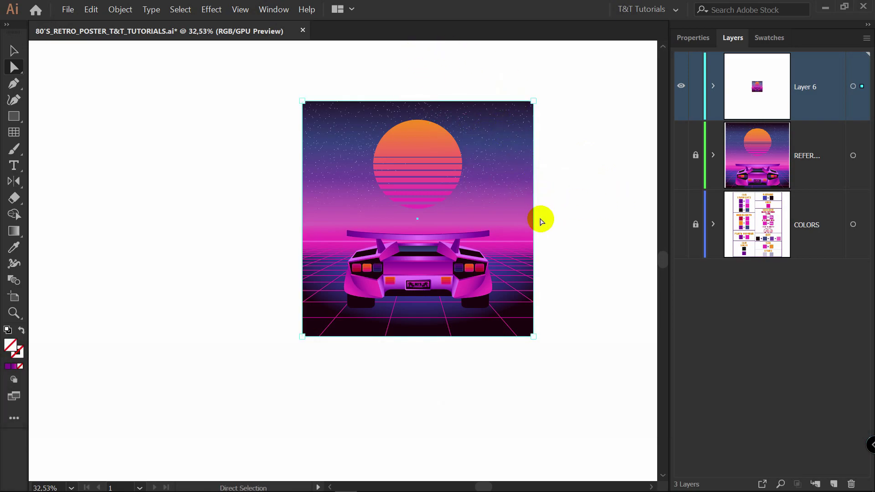
pyautogui.press('v')
pyautogui.moveTo(557, 193); pyautogui.dragTo(521, 191)
pyautogui.moveTo(497, 219); pyautogui.dragTo(569, 220)
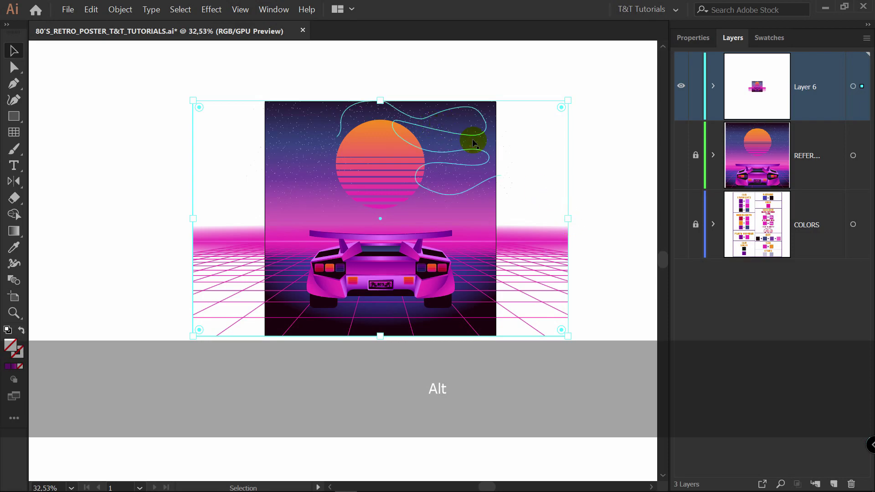
# - Isolate the clip group again and adjust the clipping rectangle's width from its side edge
pyautogui.doubleClick(562, 187)
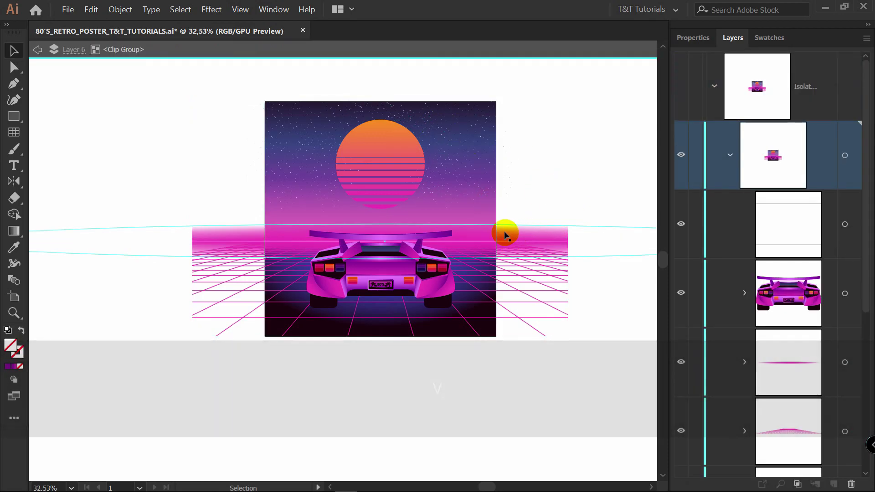
pyautogui.click(568, 206)
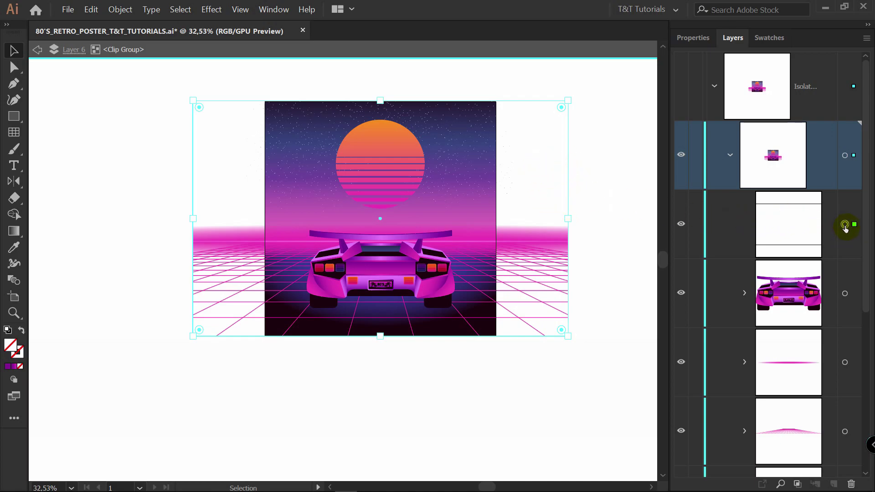
pyautogui.moveTo(568, 219); pyautogui.dragTo(522, 219)
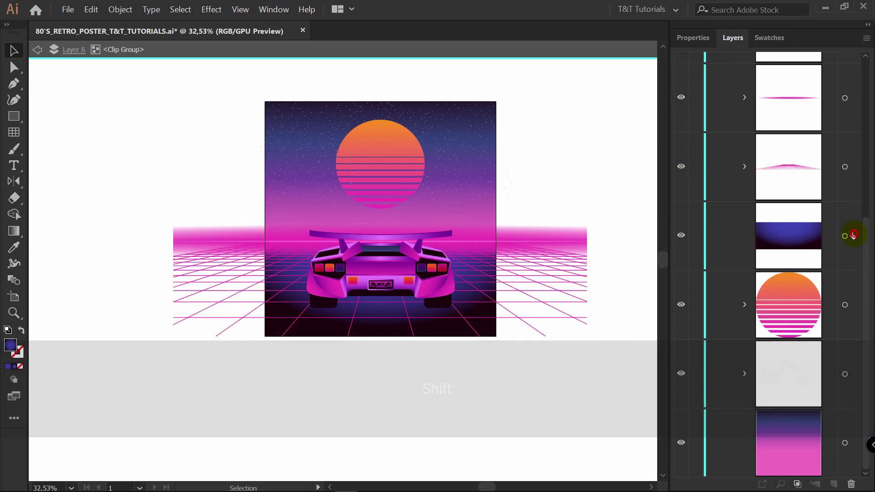
# - Select the ground gradient and sky background rectangles and widen both symmetrically to the grid's full visible width
pyautogui.click(846, 237)
pyautogui.keyDown('shift'); pyautogui.click(849, 444); pyautogui.keyUp('shift')
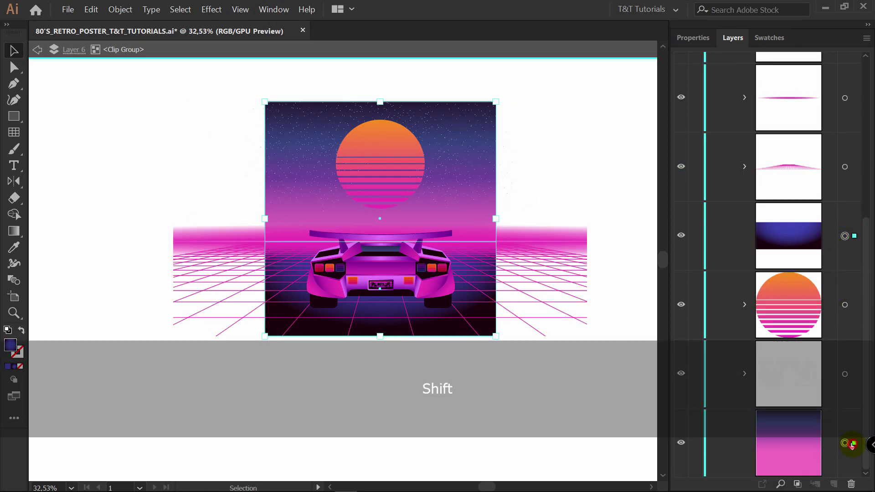
pyautogui.moveTo(497, 218); pyautogui.dragTo(587, 220)
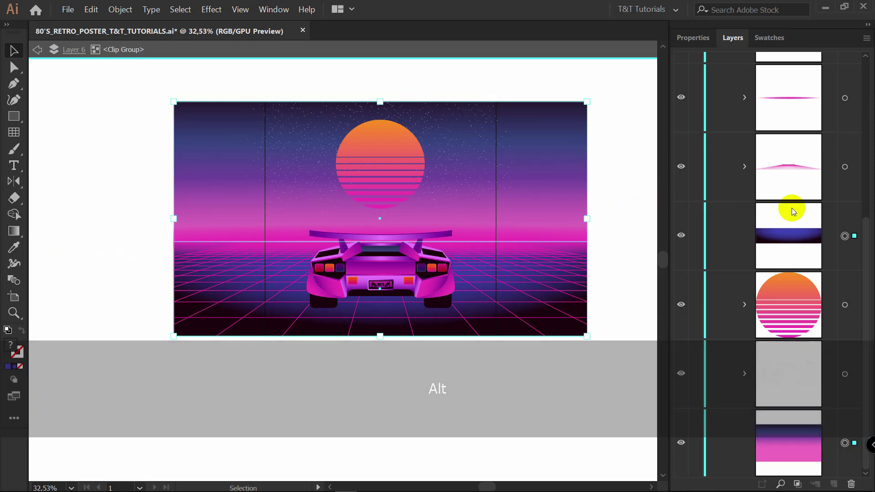
# - Hide the artboard outlines so that their dark edges no longer cross the widened poster
pyautogui.press('z')
pyautogui.moveTo(439, 148); pyautogui.dragTo(505, 125)
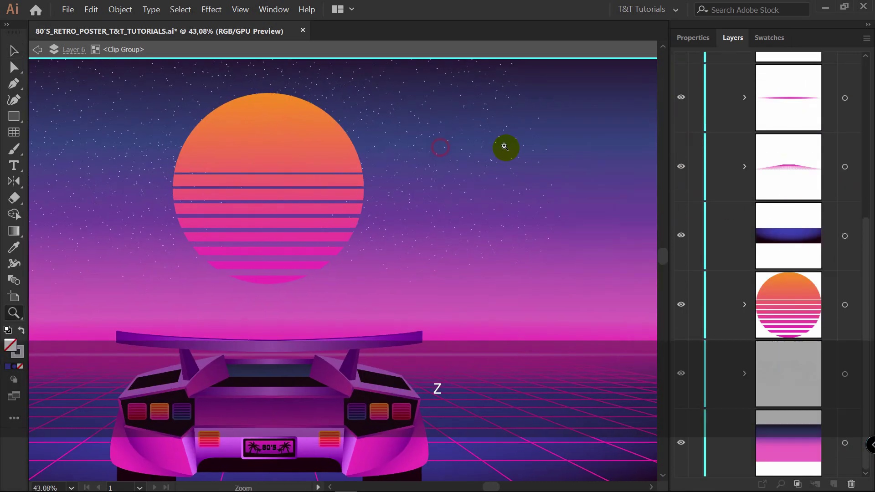
pyautogui.press('space')
pyautogui.press('v')
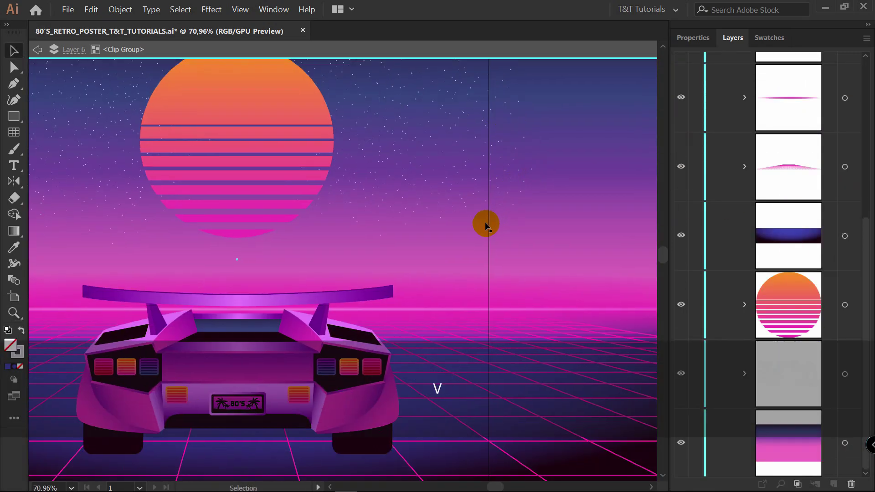
pyautogui.click(240, 10)
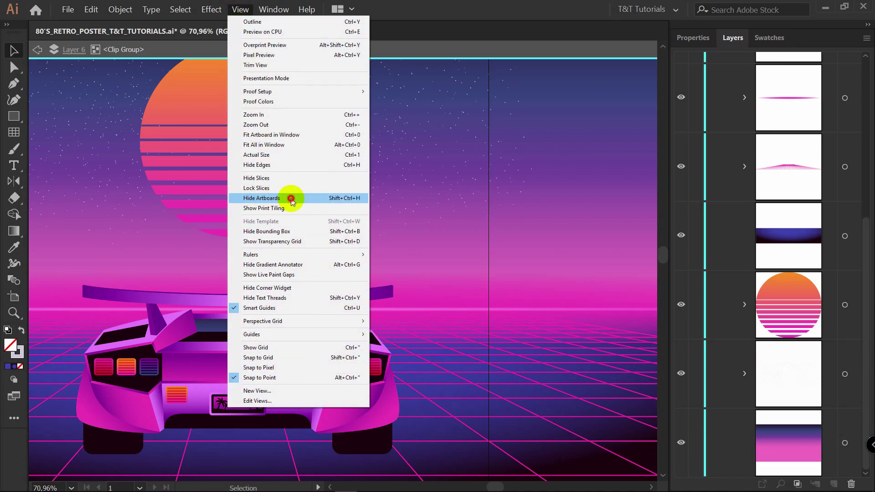
pyautogui.click(291, 200)
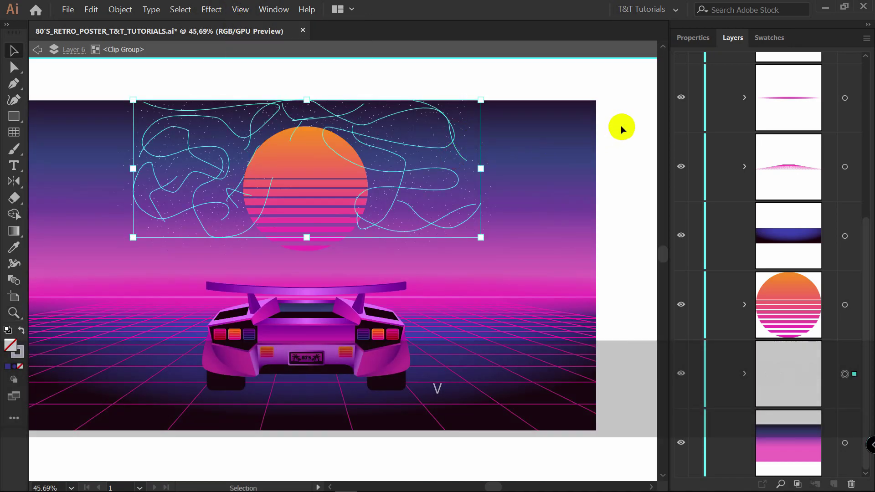
# - Undo the last changes and paint additional freehand star strokes across the sky on both sides of the sun with the Paintbrush
pyautogui.hotkey('ctrl', 'z')
pyautogui.press('b')
pyautogui.hotkey('ctrl', 'z')
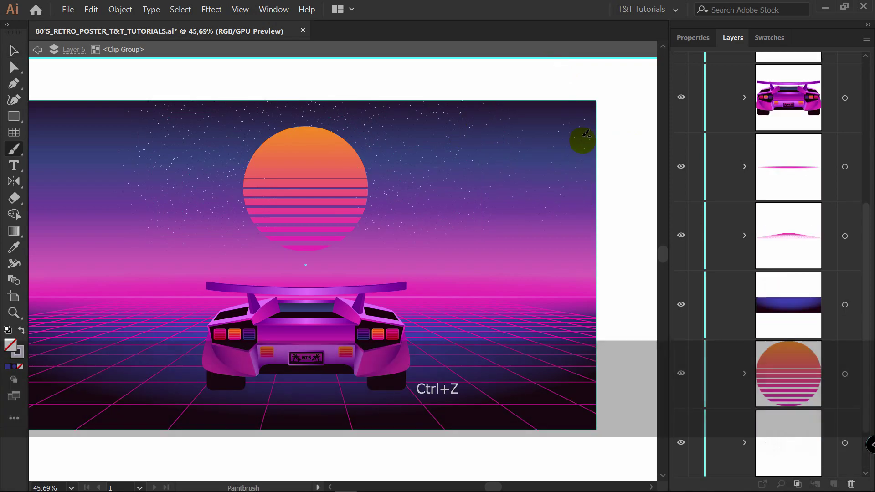
pyautogui.moveTo(584, 136); pyautogui.dragTo(538, 201)
pyautogui.moveTo(516, 237); pyautogui.dragTo(598, 186)
pyautogui.moveTo(561, 119); pyautogui.dragTo(460, 114)
pyautogui.moveTo(386, 108); pyautogui.dragTo(353, 126)
pyautogui.press('space')
pyautogui.moveTo(405, 159); pyautogui.dragTo(566, 162)
pyautogui.moveTo(335, 109); pyautogui.dragTo(295, 123)
pyautogui.moveTo(261, 173); pyautogui.dragTo(197, 178)
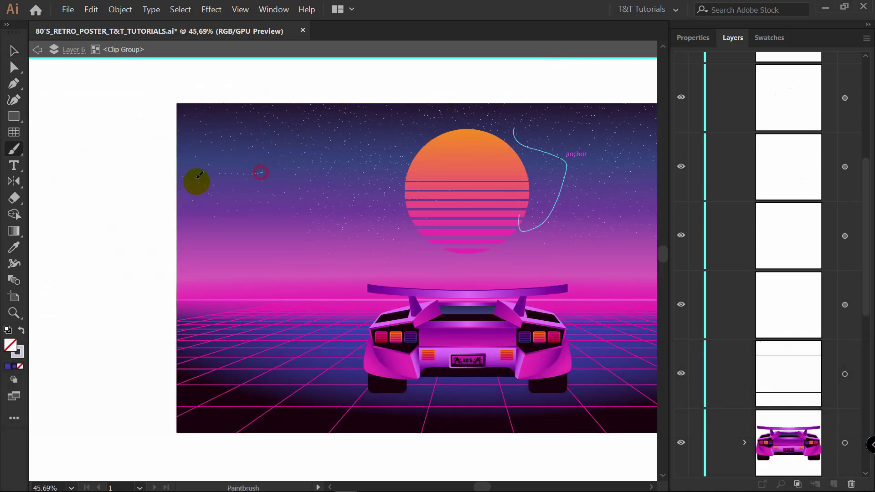
# - Select the perspective ground grid and stretch it symmetrically wider beyond both sides of the poster
pyautogui.press('v')
pyautogui.hscroll(3, 498, 147)
pyautogui.press('space')
pyautogui.click(556, 327)
pyautogui.scroll(-4, 556, 273)
pyautogui.moveTo(526, 255); pyautogui.dragTo(360, 224)
pyautogui.moveTo(504, 234); pyautogui.dragTo(349, 217)
pyautogui.press('v')
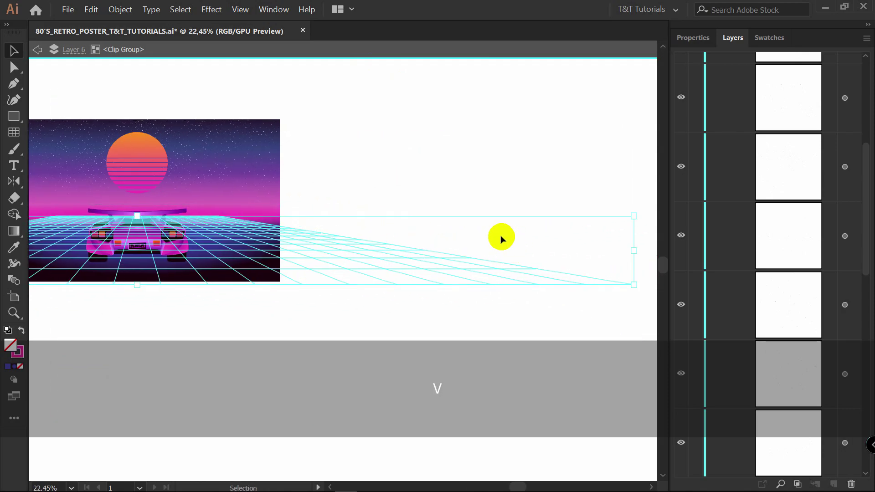
pyautogui.scroll(-3, 500, 235)
pyautogui.moveTo(485, 242); pyautogui.dragTo(628, 242)
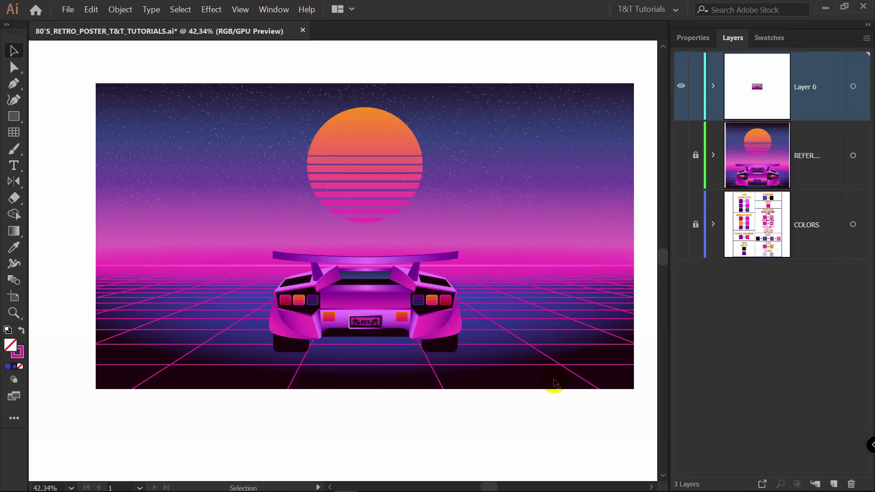
# - Create a new layer above Layer 6, draw horizontal lines along the poster's top and bottom edges, and select both
pyautogui.click(803, 91)
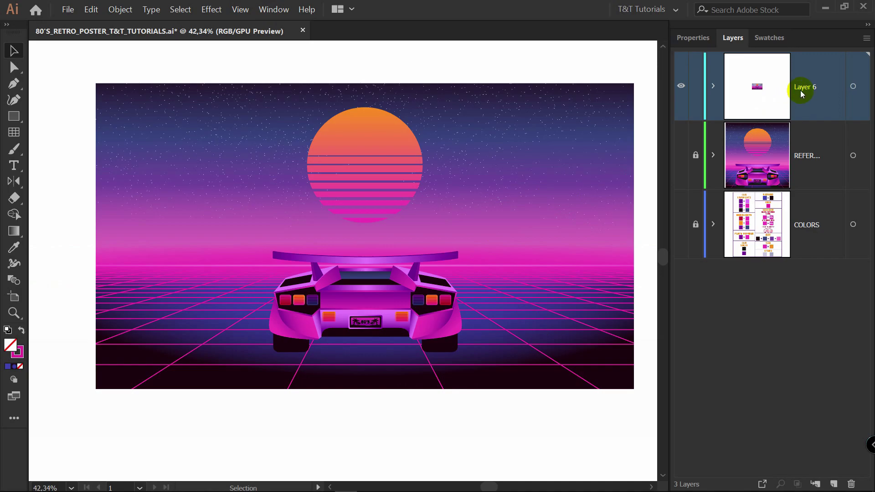
pyautogui.click(834, 484)
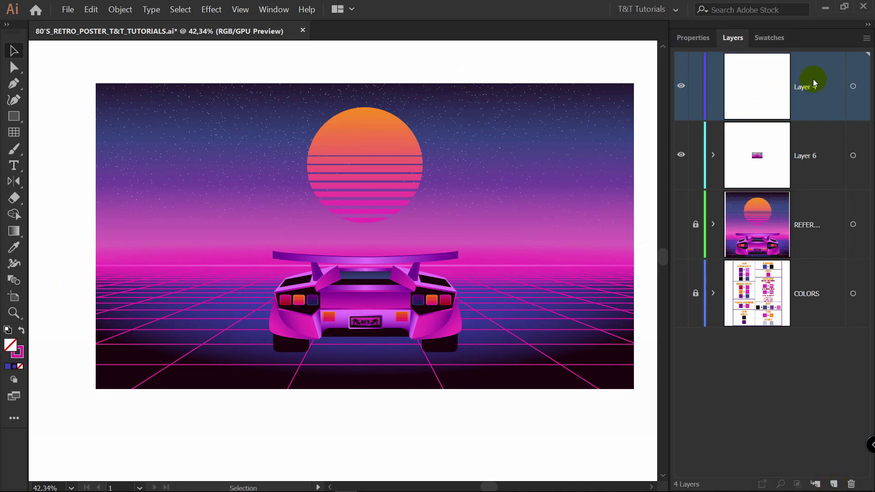
pyautogui.moveTo(14, 116); pyautogui.dragTo(69, 182)
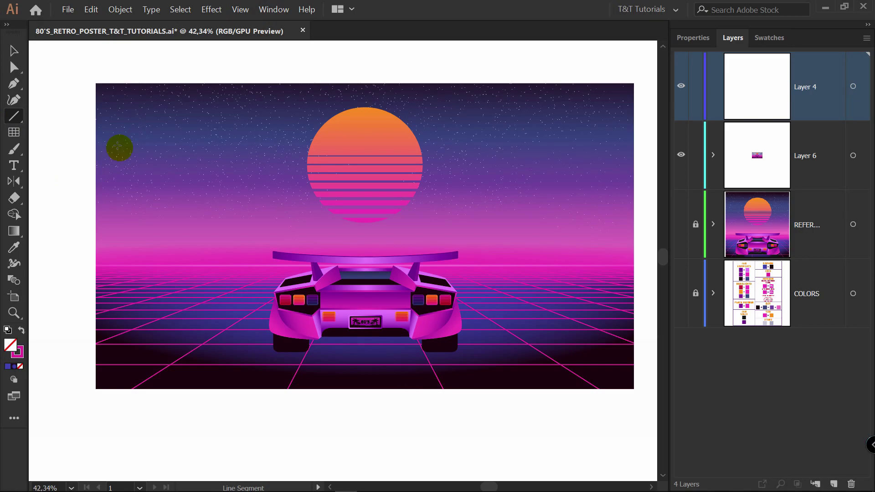
pyautogui.moveTo(96, 83)
pyautogui.mouseDown()
pyautogui.moveTo(634, 81)
pyautogui.moveTo(634, 389)
pyautogui.mouseUp()
pyautogui.press('v')
pyautogui.keyDown('shift'); pyautogui.click(595, 84); pyautogui.keyUp('shift')
# - Set the stroke of both horizontal lines to 8 pt and colour it white
pyautogui.click(693, 37)
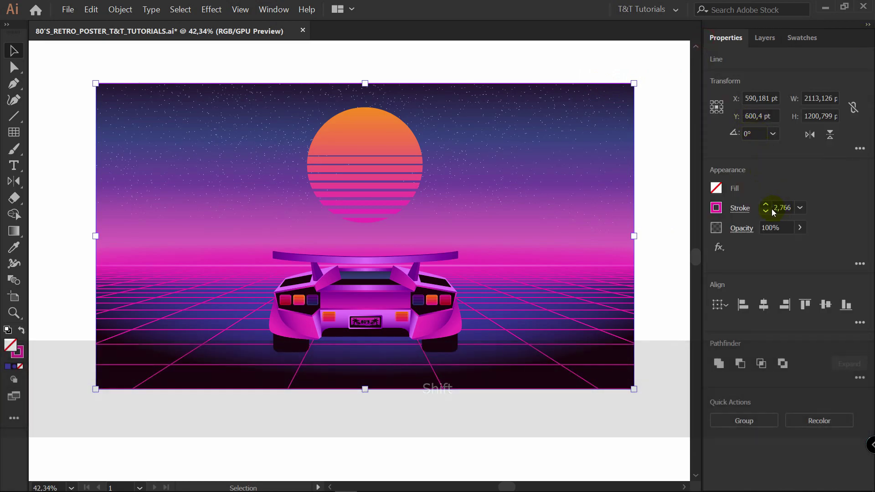
pyautogui.click(766, 205)
pyautogui.click(766, 205)
pyautogui.click(767, 205)
pyautogui.click(766, 206)
pyautogui.press('z')
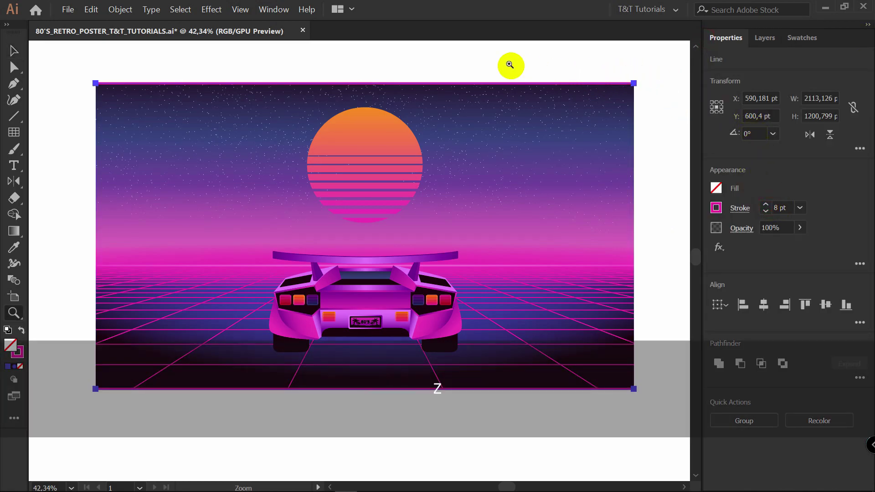
pyautogui.moveTo(499, 66); pyautogui.dragTo(561, 68)
pyautogui.click(716, 208)
pyautogui.click(587, 258)
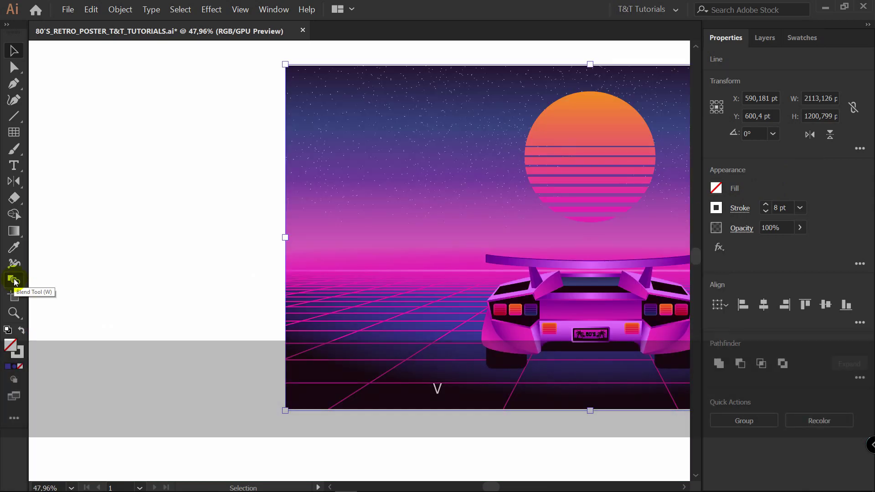
# - Blend the top and bottom lines with spacing set to 40 specified steps
pyautogui.click(14, 280)
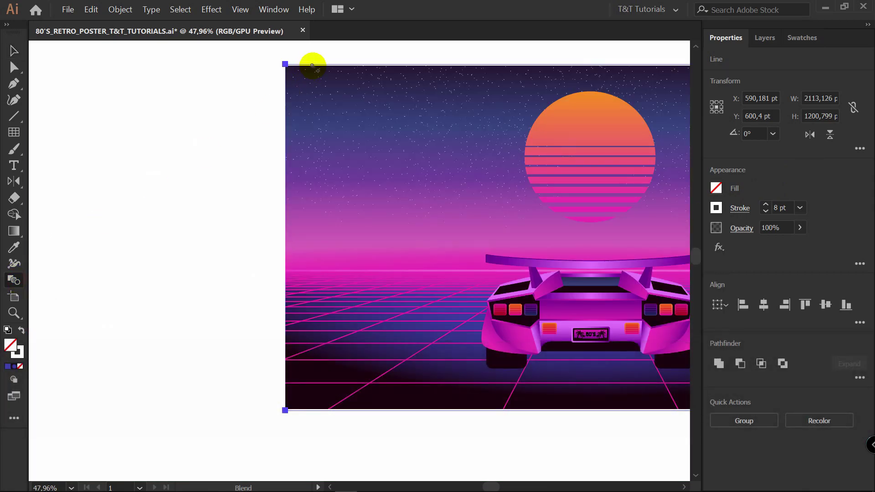
pyautogui.click(309, 411)
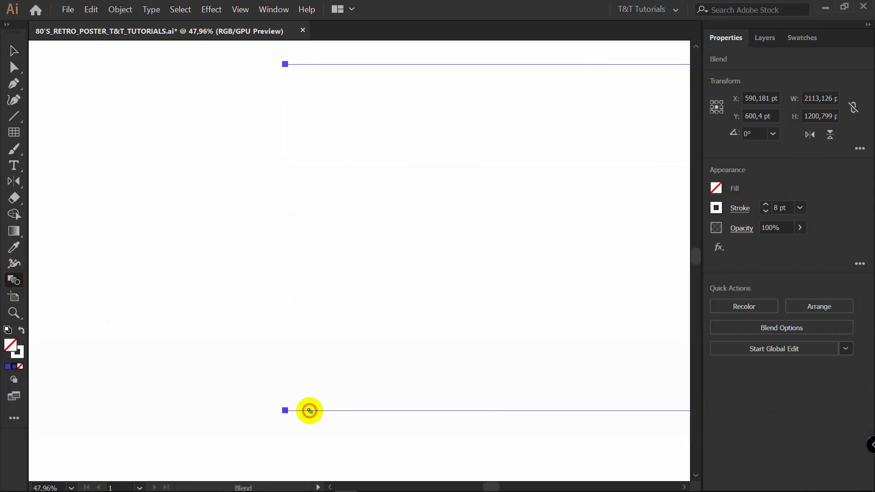
pyautogui.press('space')
pyautogui.moveTo(569, 227); pyautogui.dragTo(426, 217)
pyautogui.press('Return')
pyautogui.click(459, 272)
pyautogui.click(536, 209)
pyautogui.click(534, 238)
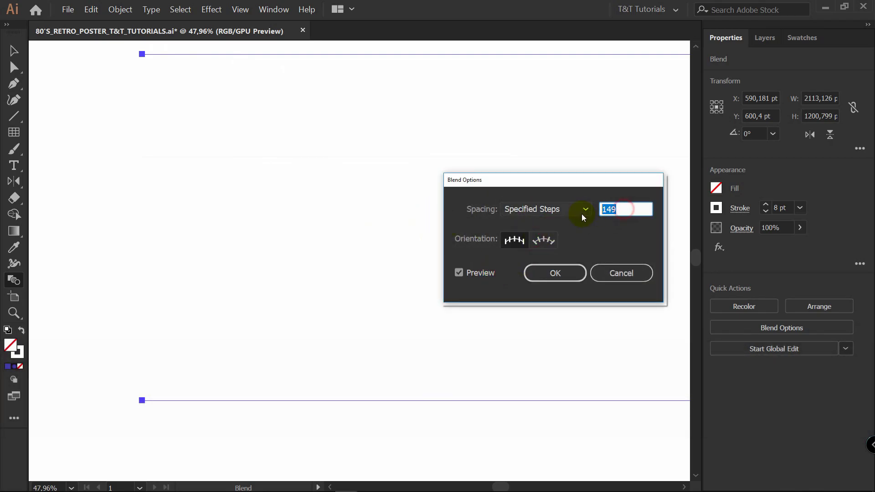
pyautogui.write('40')
pyautogui.click(476, 273)
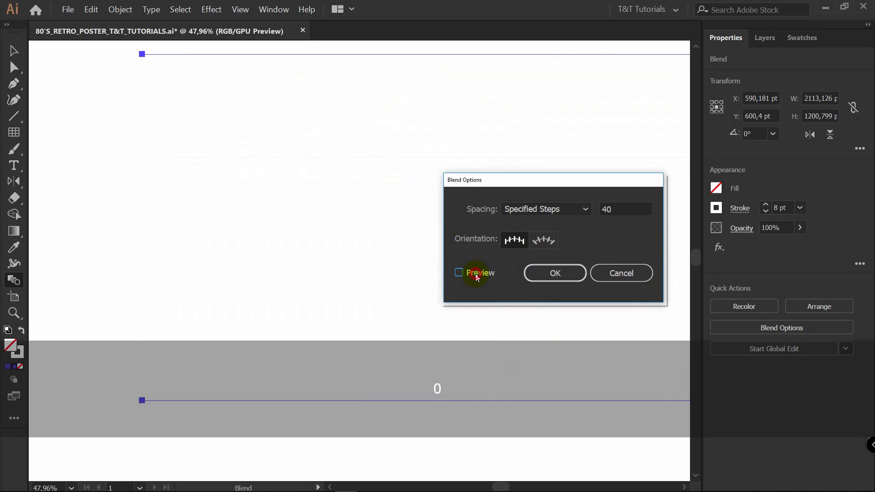
pyautogui.click(476, 274)
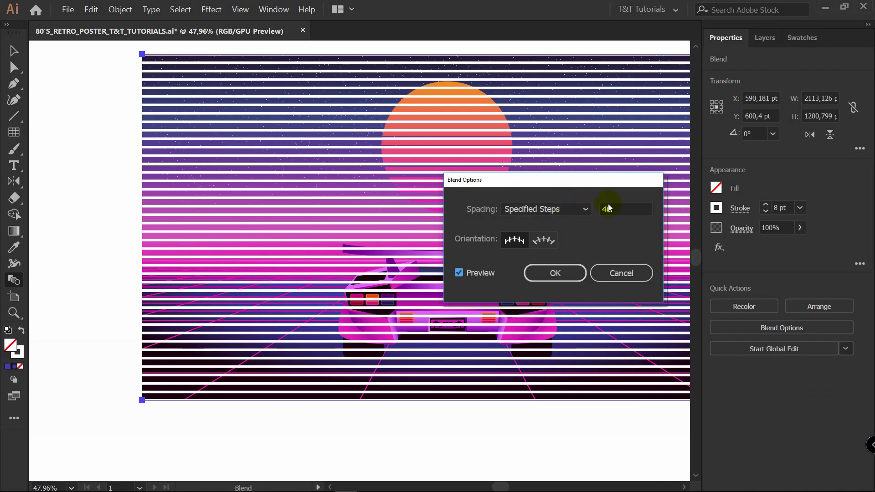
pyautogui.click(555, 273)
# - Change the blending mode of the white line blend and open its opacity setting
pyautogui.press('space')
pyautogui.moveTo(543, 196); pyautogui.dragTo(491, 205)
pyautogui.click(741, 228)
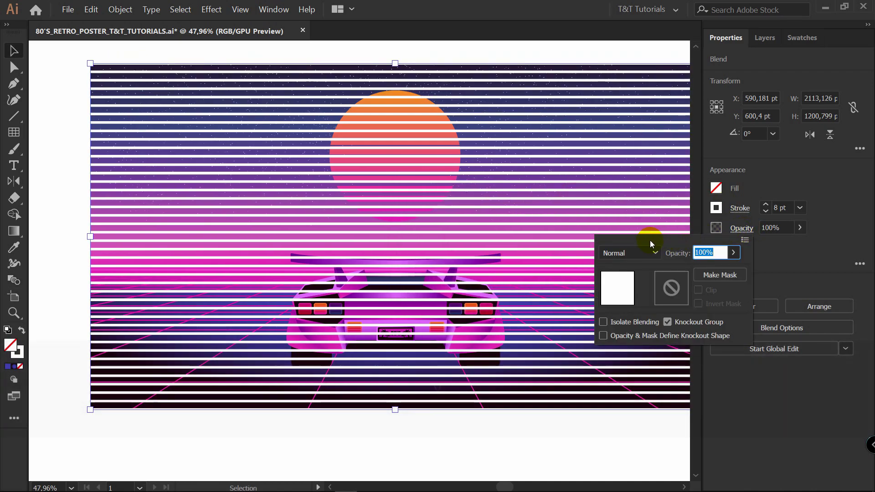
pyautogui.click(650, 253)
pyautogui.click(631, 139)
pyautogui.click(806, 225)
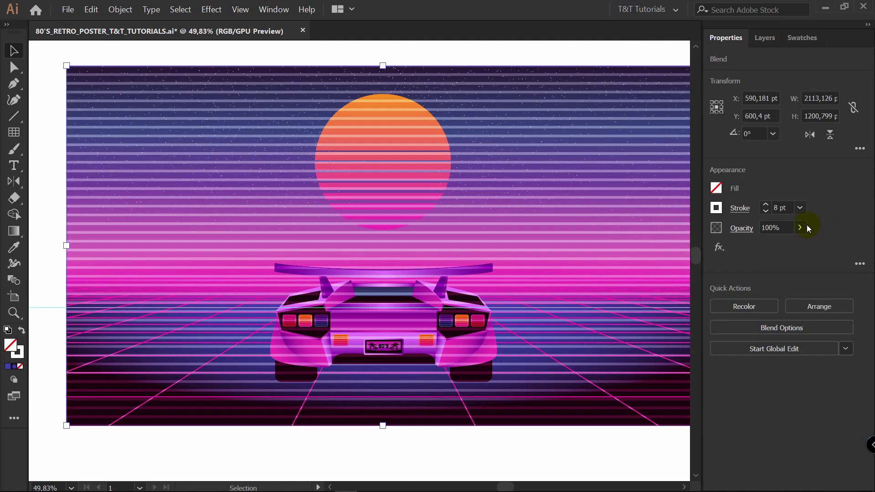